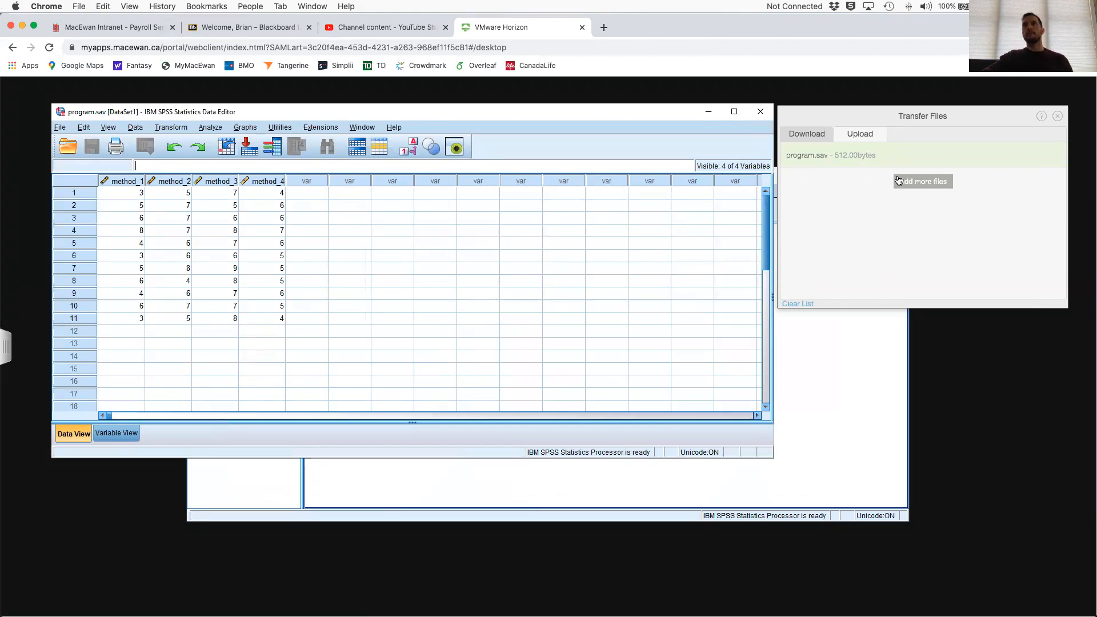
Reposition the Data Editor window and enlarge it to show more rows and columns of program.sav.
{"action": "left_click", "coordinate": [68, 147]}
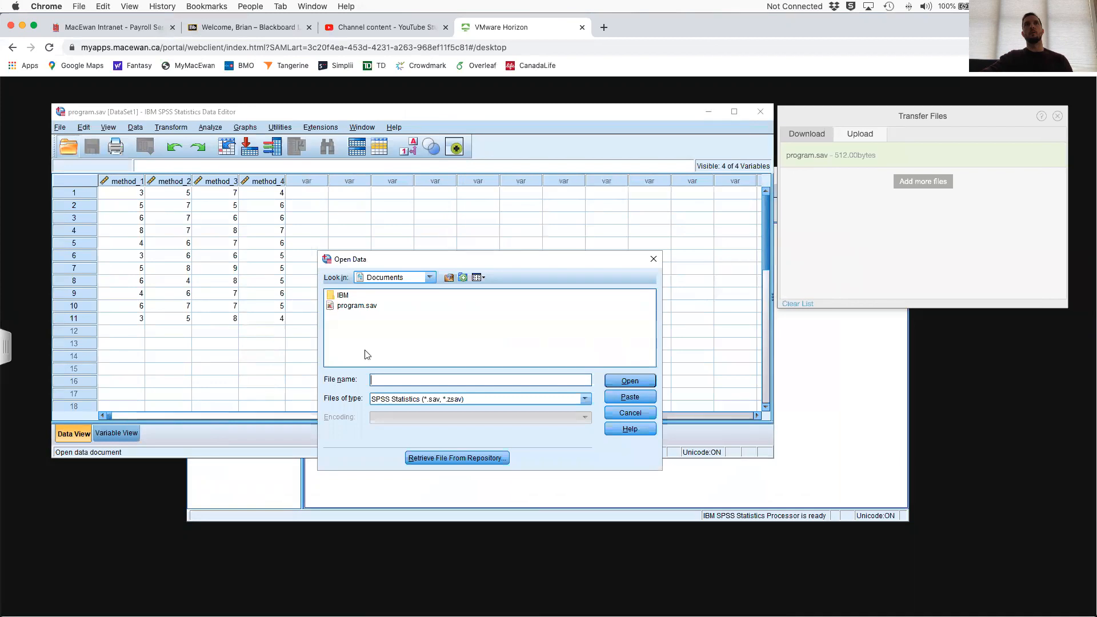
{"action": "left_click", "coordinate": [653, 259]}
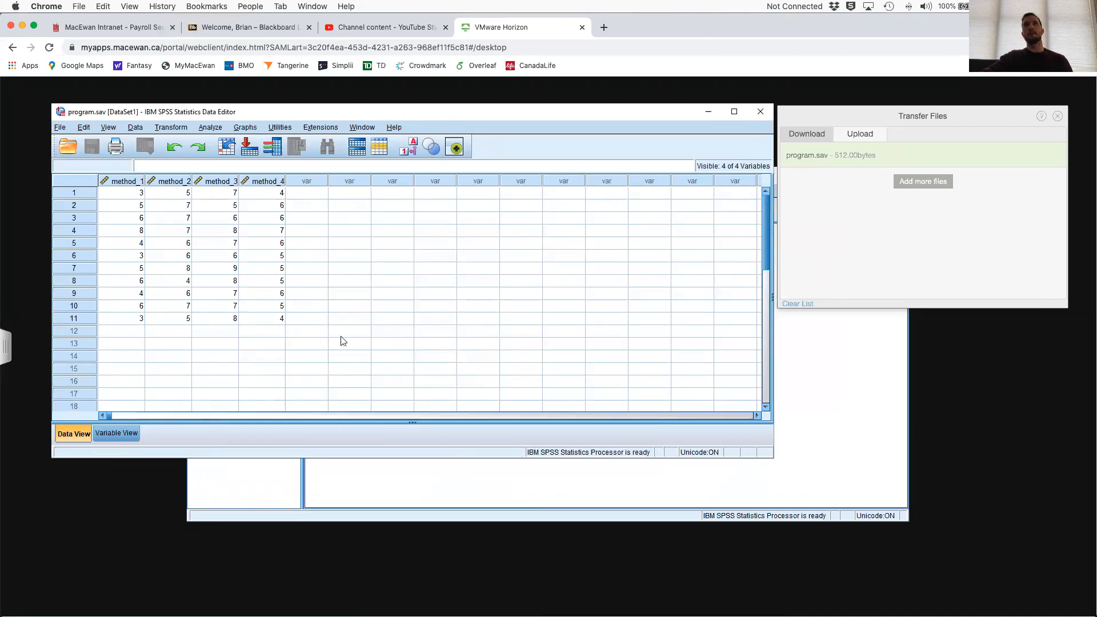
{"action": "left_click_drag", "start_coordinate": [510, 112], "coordinate": [484, 97]}
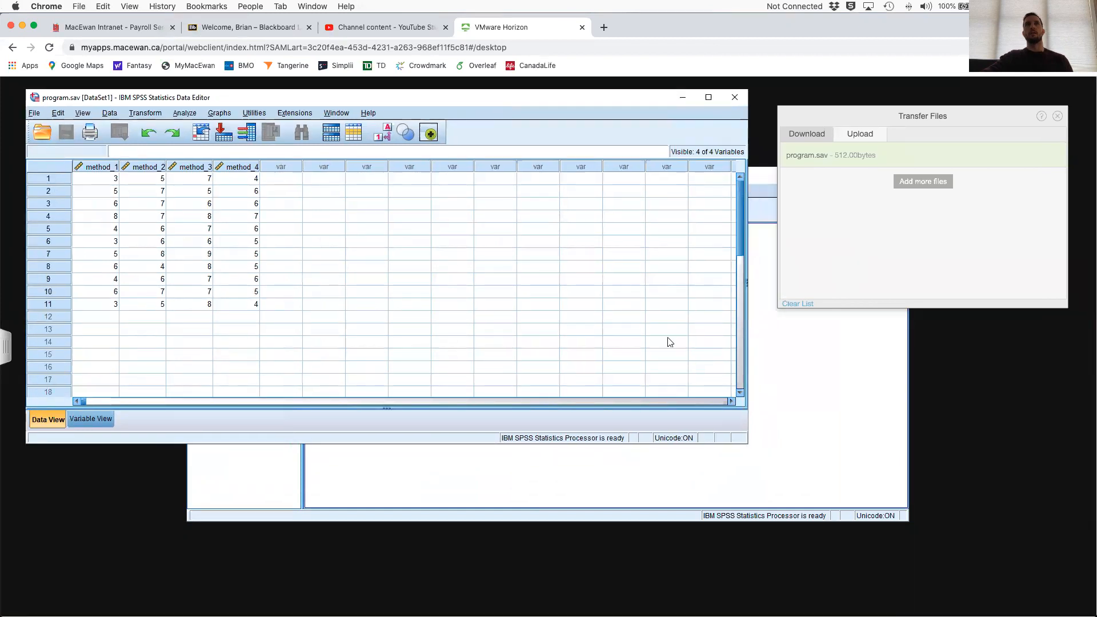
{"action": "left_click_drag", "start_coordinate": [747, 445], "coordinate": [949, 567]}
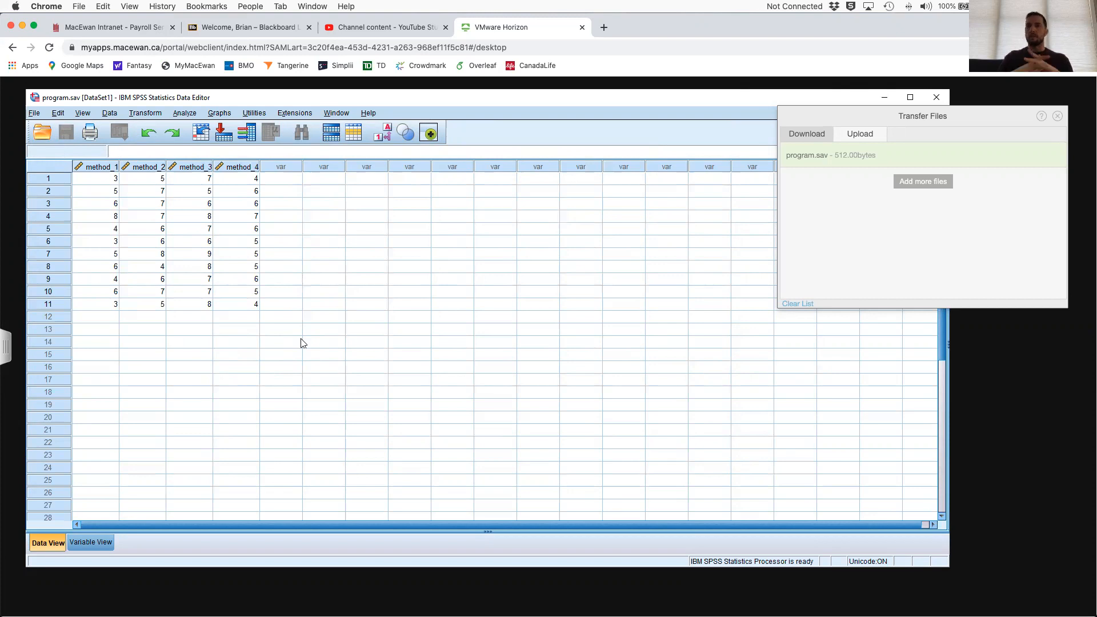
{"action": "scroll", "coordinate": [301, 337], "scroll_direction": "down", "scroll_amount": 1}
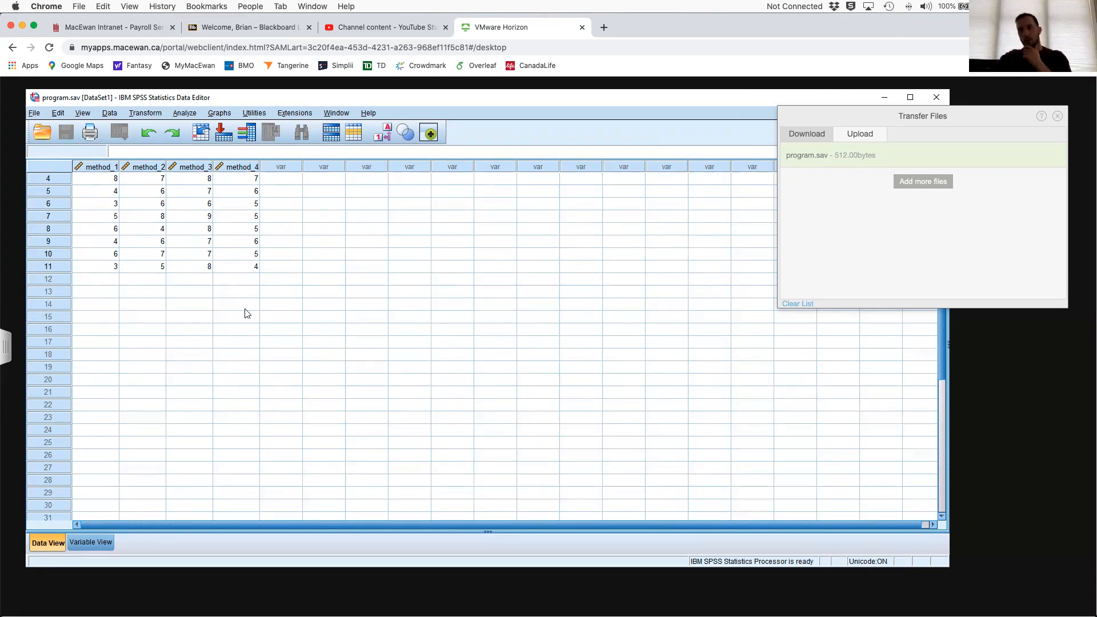
{"action": "left_click", "coordinate": [184, 114]}
{"action": "mouse_move", "coordinate": [233, 182]}
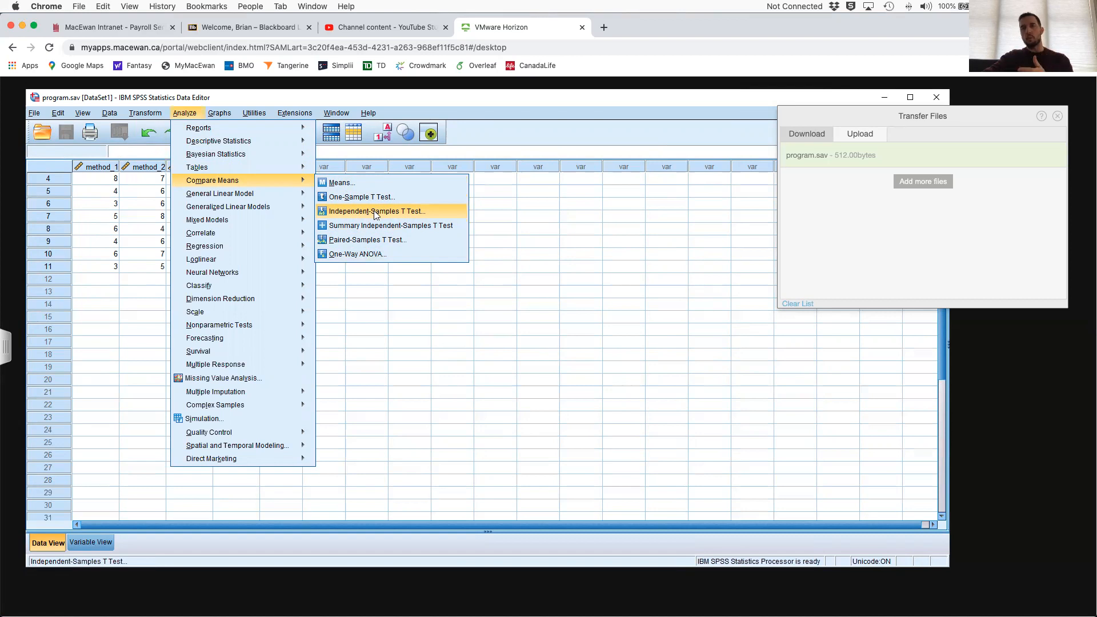
{"action": "left_click", "coordinate": [382, 340]}
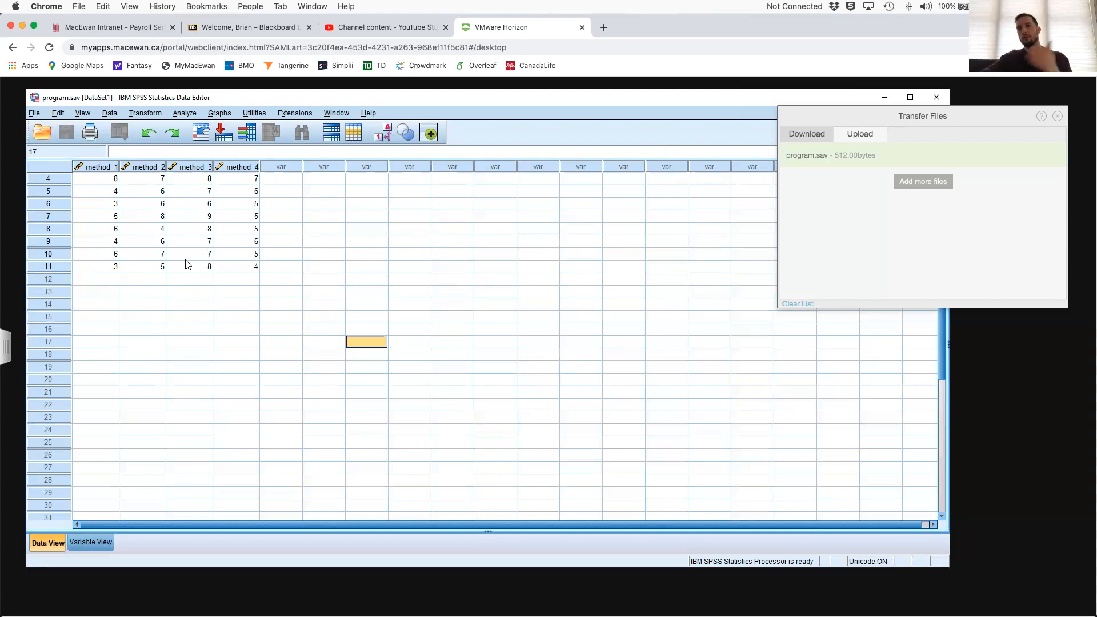
{"action": "left_click", "coordinate": [185, 113]}
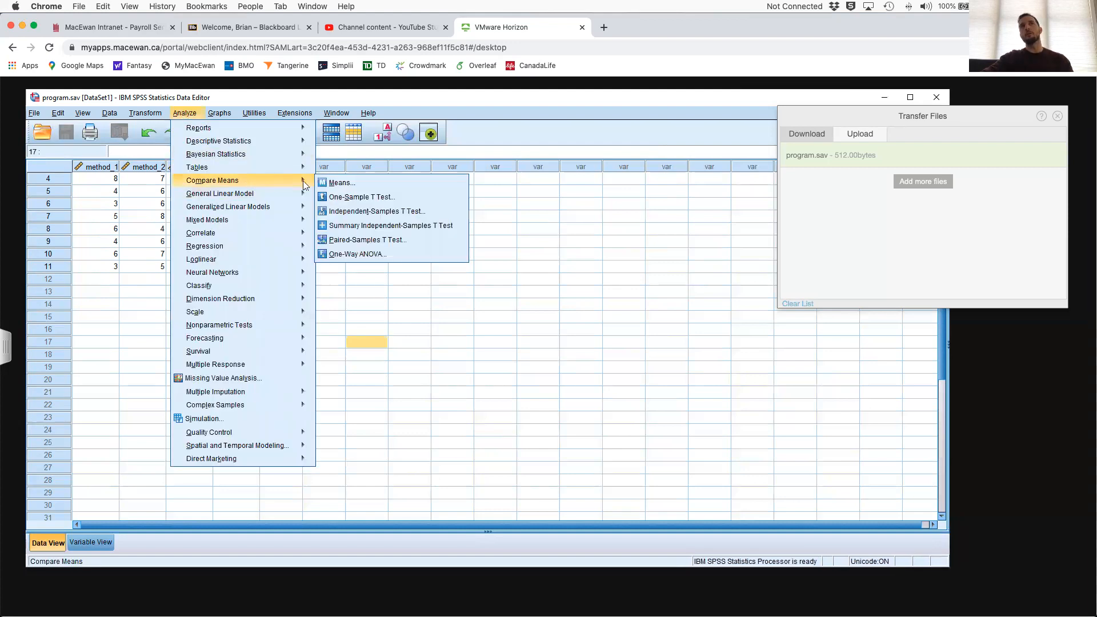
{"action": "left_click", "coordinate": [367, 253]}
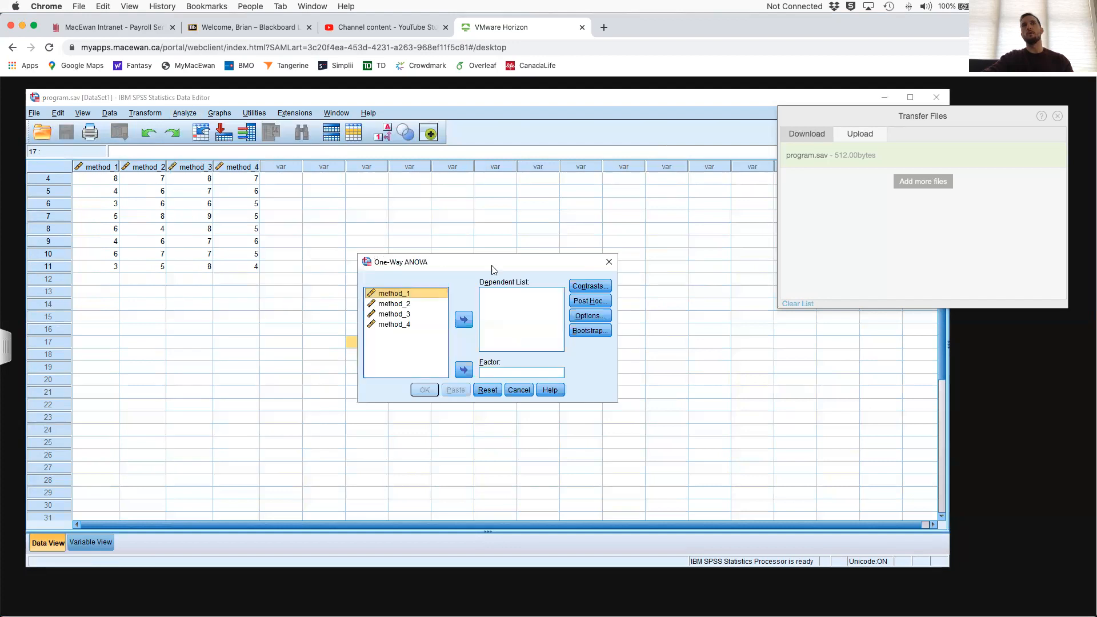
{"action": "left_click", "coordinate": [414, 325], "text": "shift"}
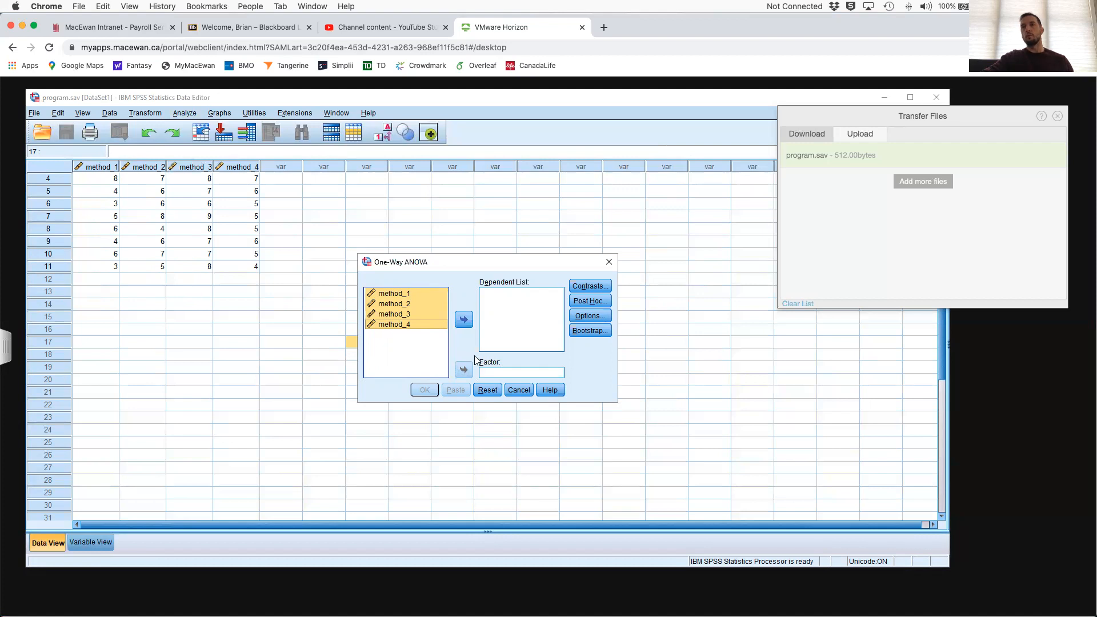
{"action": "left_click", "coordinate": [609, 262]}
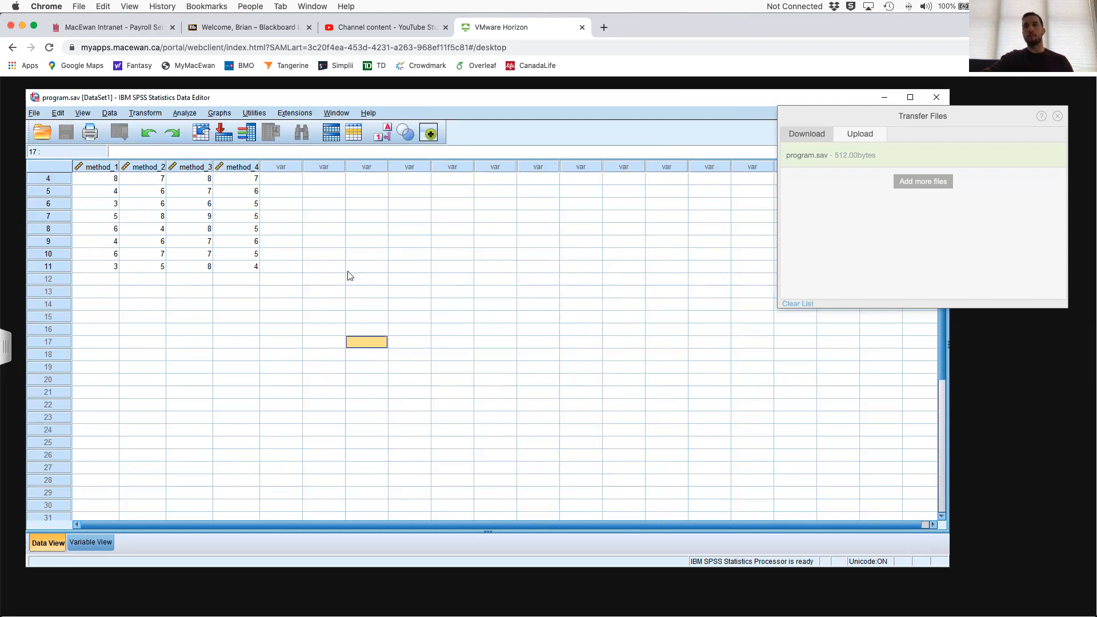
Define a new variable named all_values below method_4 and set its measurement level to Scale.
{"action": "left_click", "coordinate": [88, 541]}
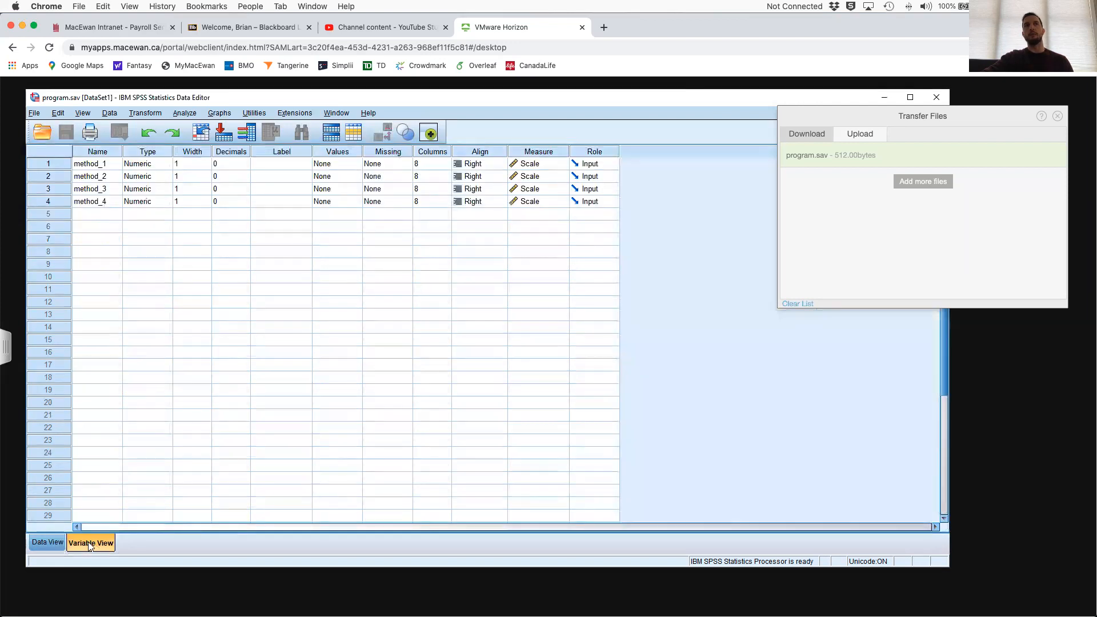
{"action": "left_click", "coordinate": [99, 215]}
{"action": "left_click", "coordinate": [99, 214]}
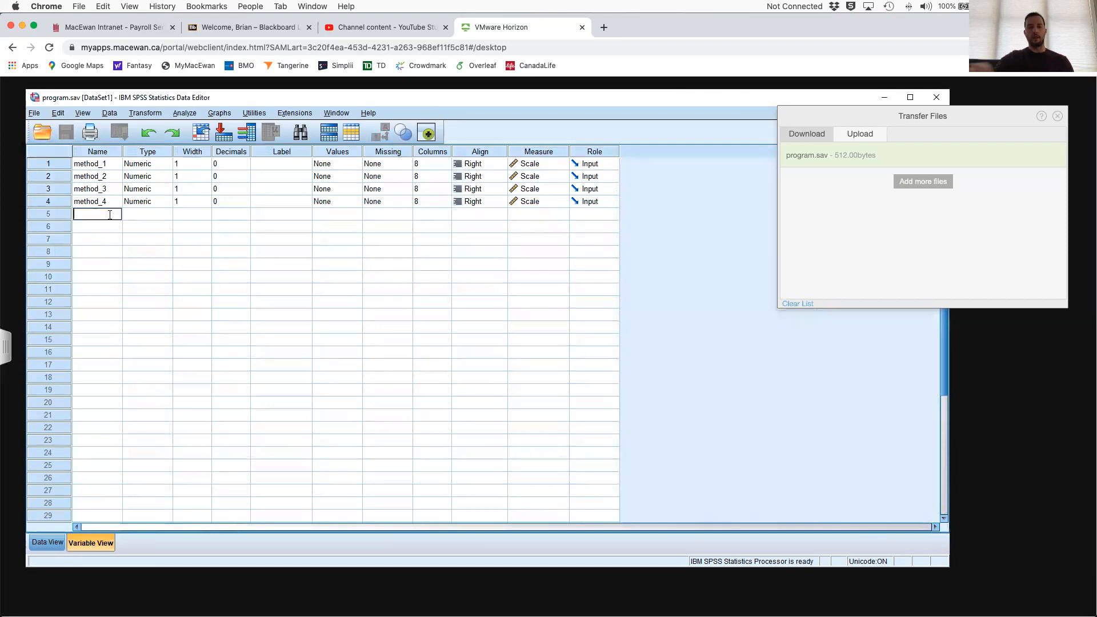
{"action": "type", "text": "all"}
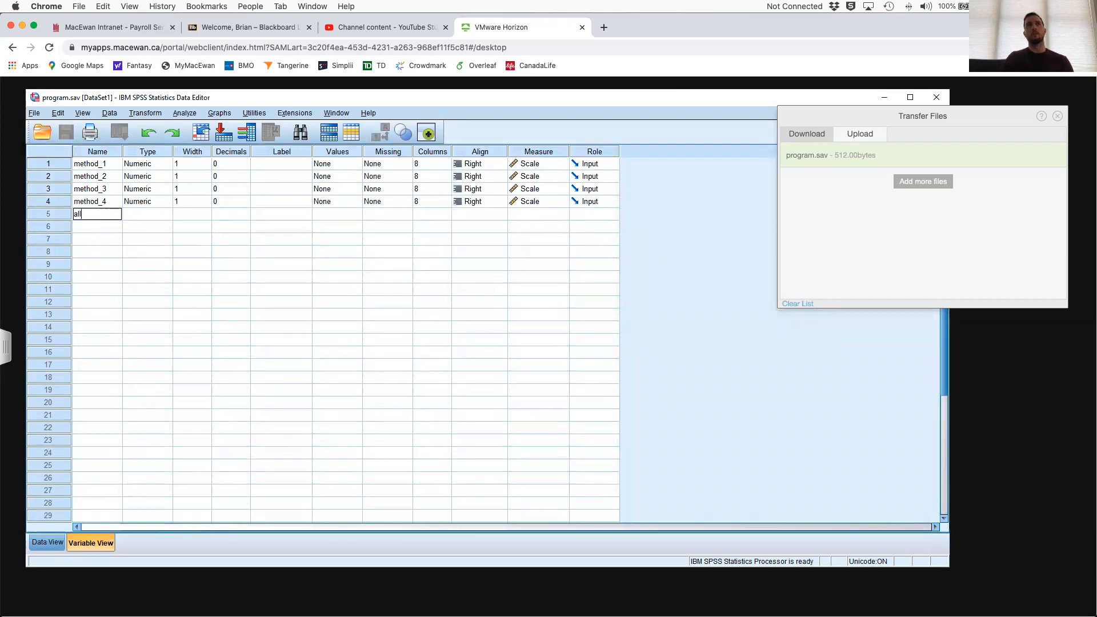
{"action": "type", "text": "_values"}
{"action": "key", "text": "Return"}
{"action": "key", "text": "Up"}
{"action": "key", "text": "Right"}
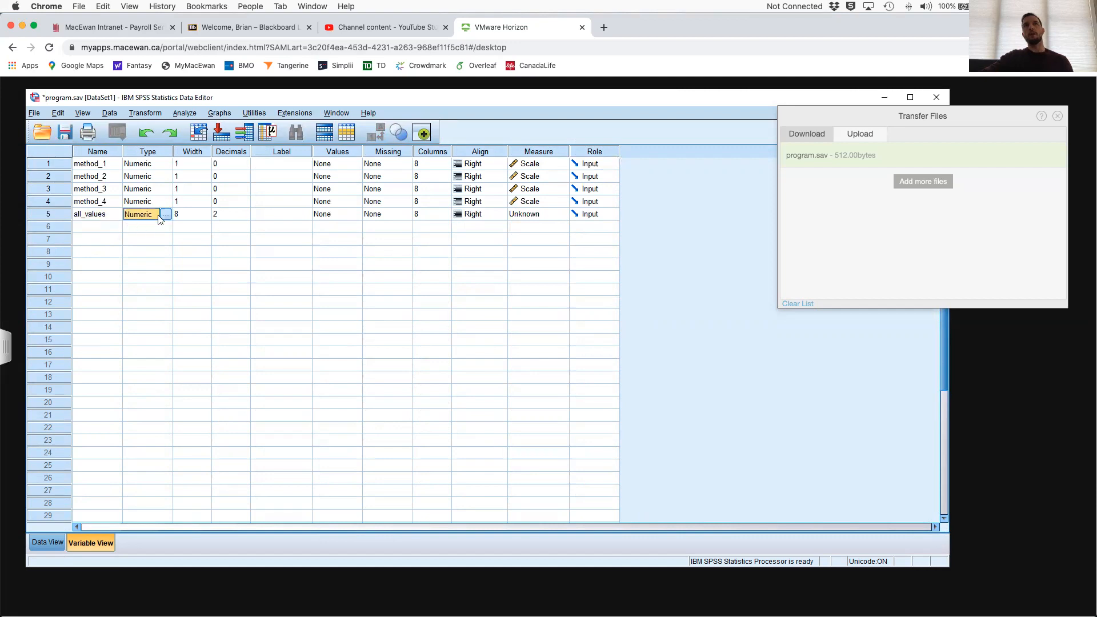
{"action": "left_click", "coordinate": [559, 216]}
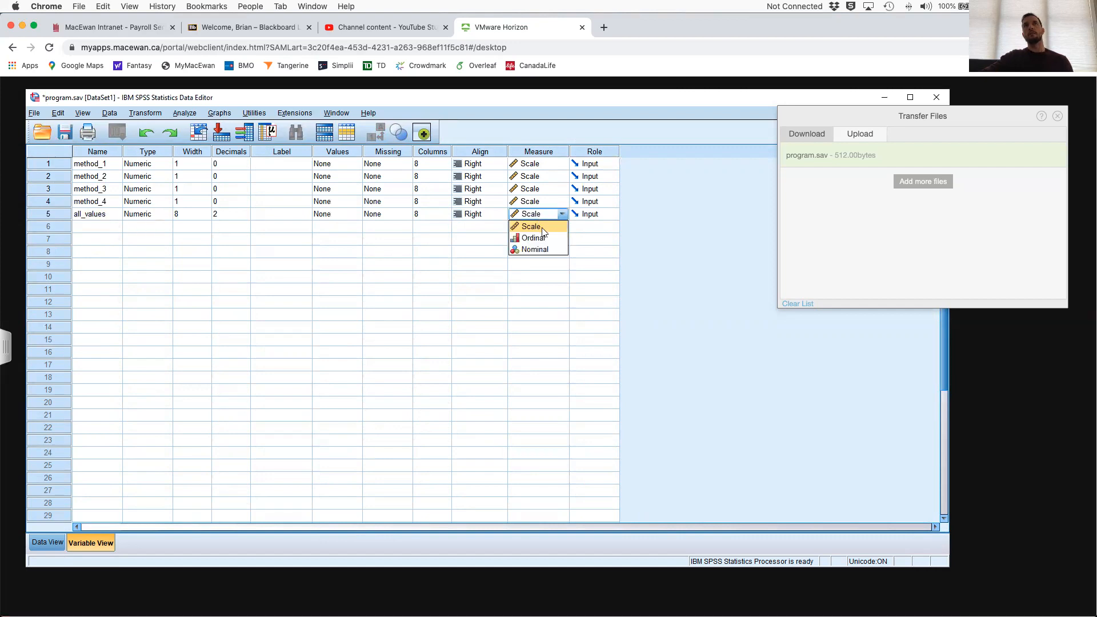
{"action": "left_click", "coordinate": [543, 229]}
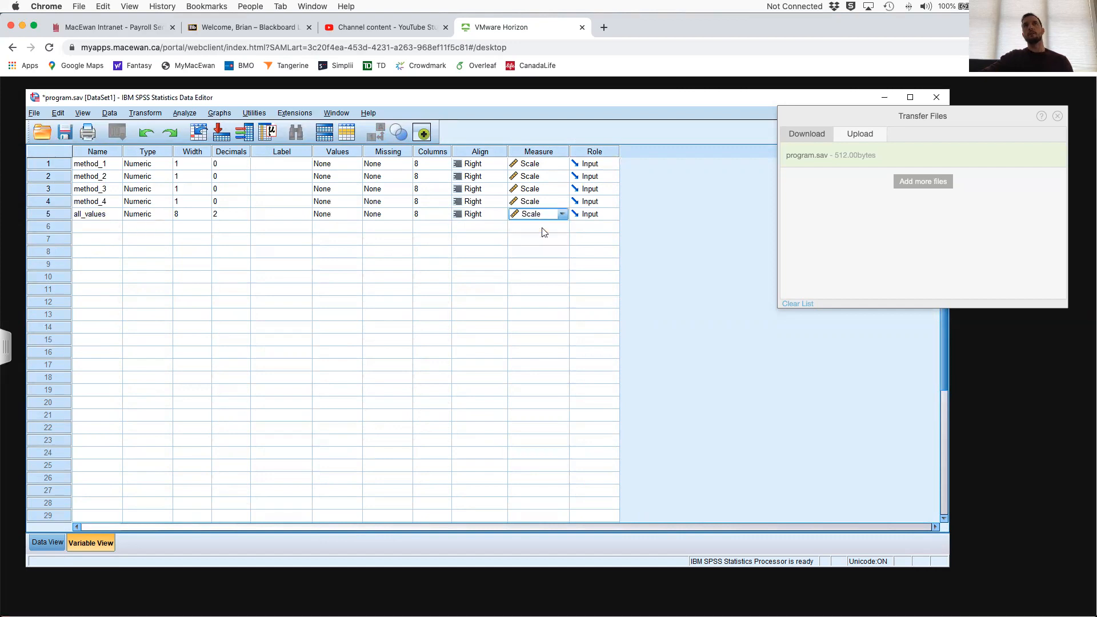
Copy the method_1 values of rows 4 to 11 into the all_values column starting at row 4.
{"action": "left_click", "coordinate": [45, 542]}
{"action": "left_click", "coordinate": [88, 541]}
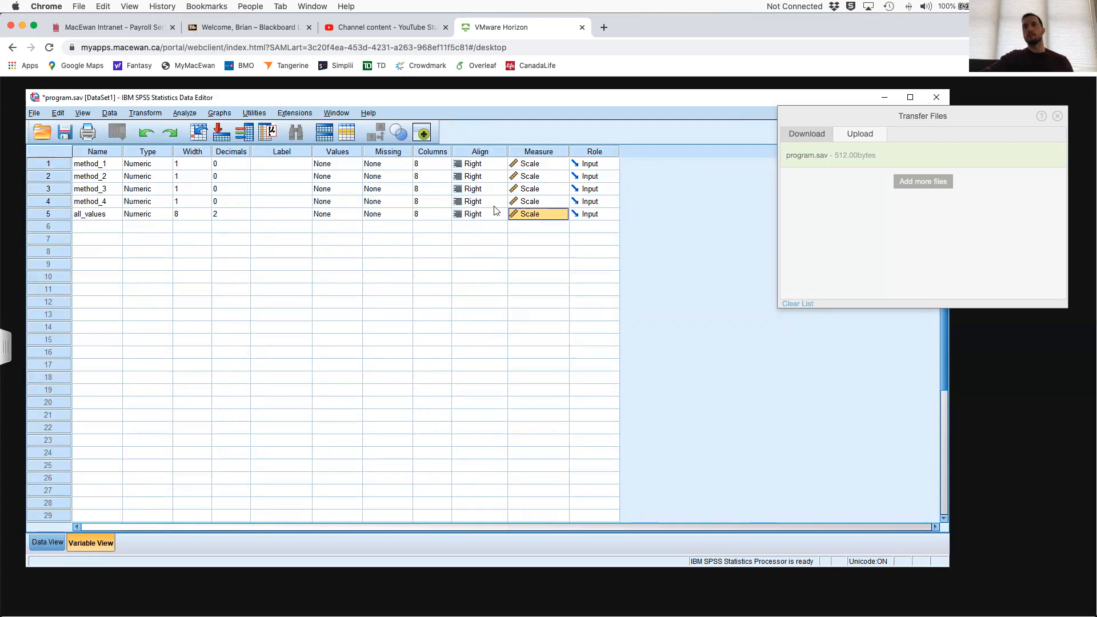
{"action": "left_click", "coordinate": [51, 542]}
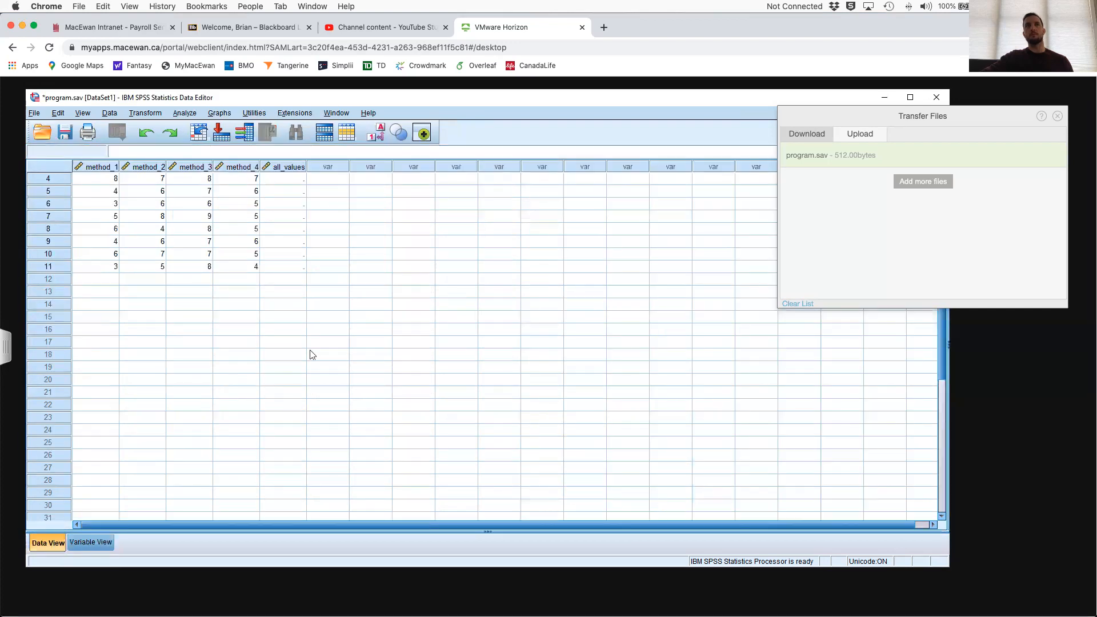
{"action": "left_click_drag", "start_coordinate": [103, 178], "coordinate": [107, 270]}
{"action": "key", "text": "ctrl+c"}
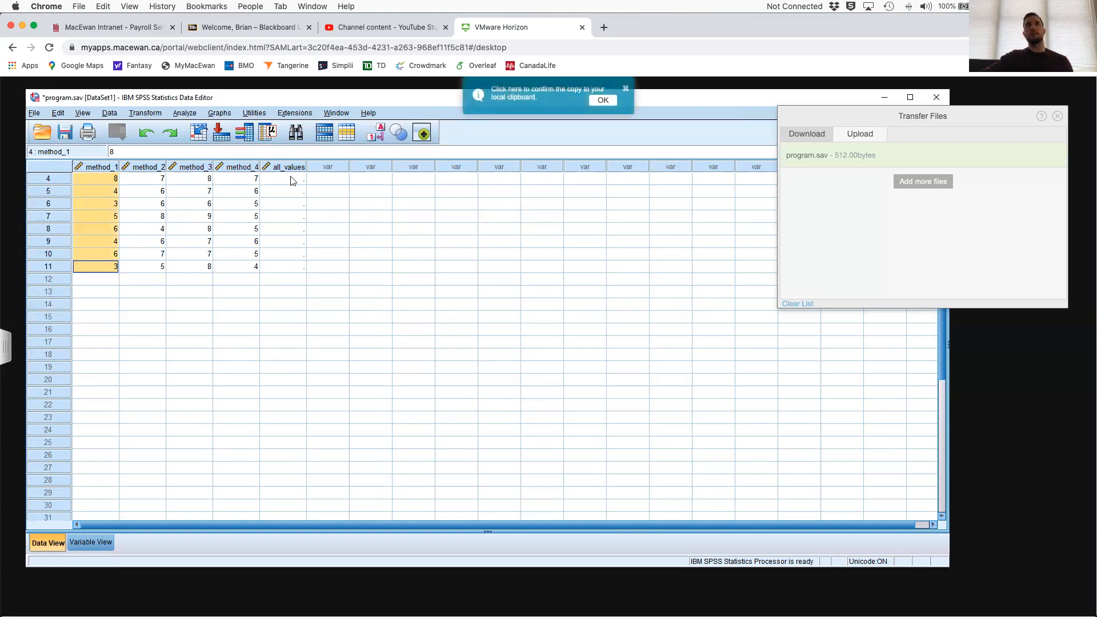
{"action": "left_click", "coordinate": [290, 182]}
{"action": "key", "text": "ctrl+v"}
Append the method_2 values of rows 4 to 11 to the all_values column starting at row 12.
{"action": "left_click_drag", "start_coordinate": [152, 183], "coordinate": [167, 271]}
{"action": "key", "text": "ctrl+c"}
{"action": "left_click", "coordinate": [290, 280]}
{"action": "key", "text": "ctrl+v"}
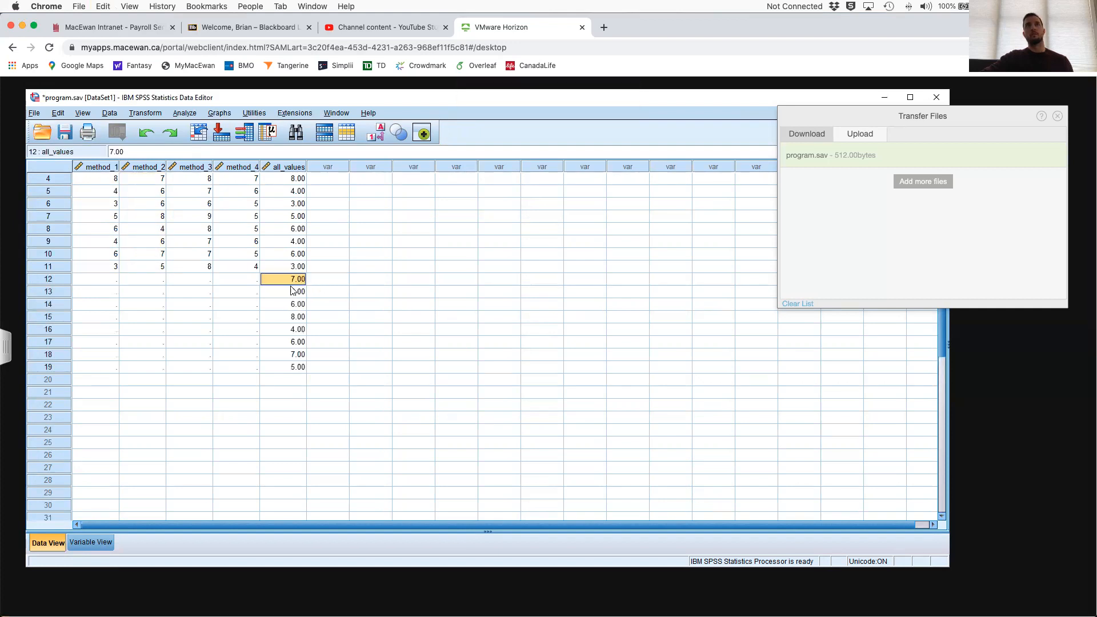
Append the method_3 values of rows 4 to 11 to the all_values column starting at row 20.
{"action": "left_click_drag", "start_coordinate": [196, 183], "coordinate": [208, 272]}
{"action": "key", "text": "ctrl+c"}
{"action": "left_click", "coordinate": [290, 380]}
{"action": "key", "text": "ctrl+v"}
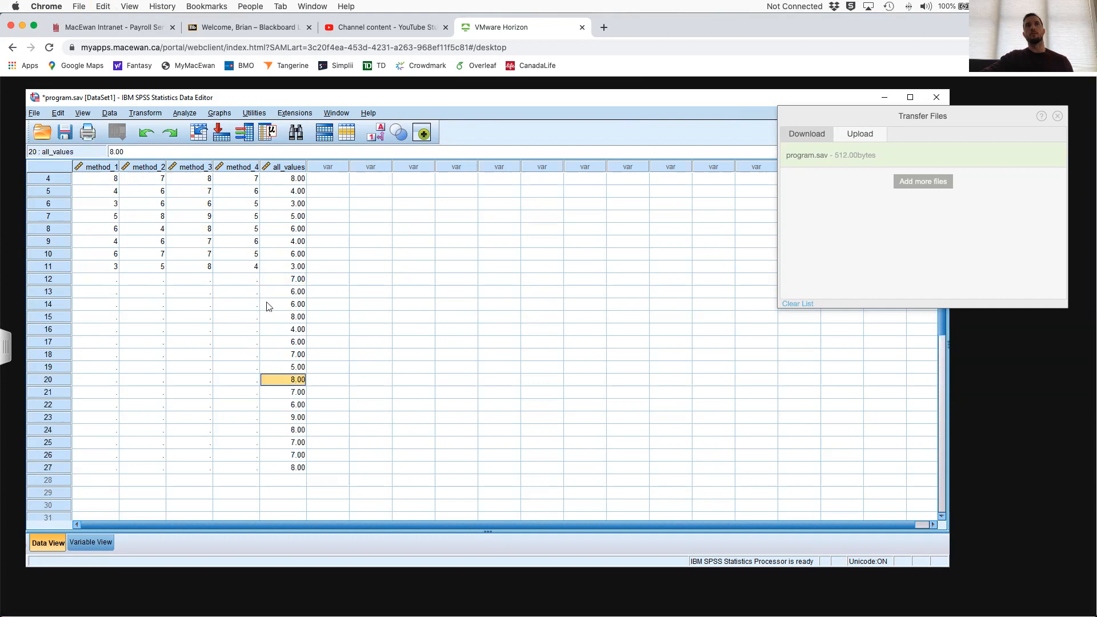
Append the method_4 values of rows 4 to 11 to the all_values column starting at row 28.
{"action": "left_click", "coordinate": [245, 180]}
{"action": "left_click_drag", "start_coordinate": [243, 246], "coordinate": [240, 264]}
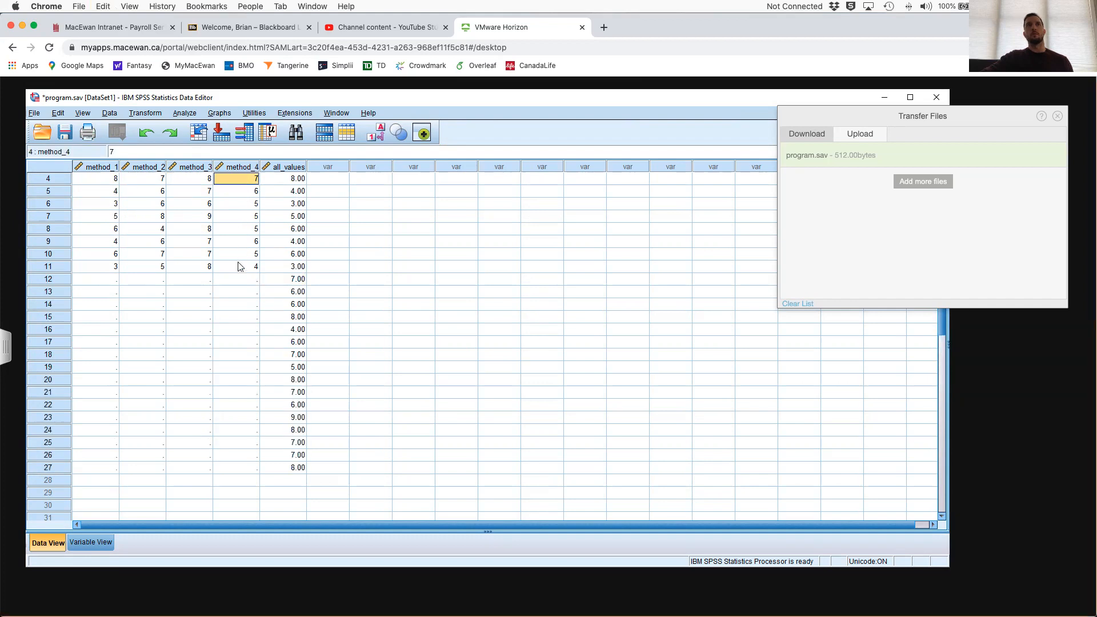
{"action": "key", "text": "ctrl+c"}
{"action": "left_click", "coordinate": [302, 481]}
{"action": "key", "text": "ctrl+v"}
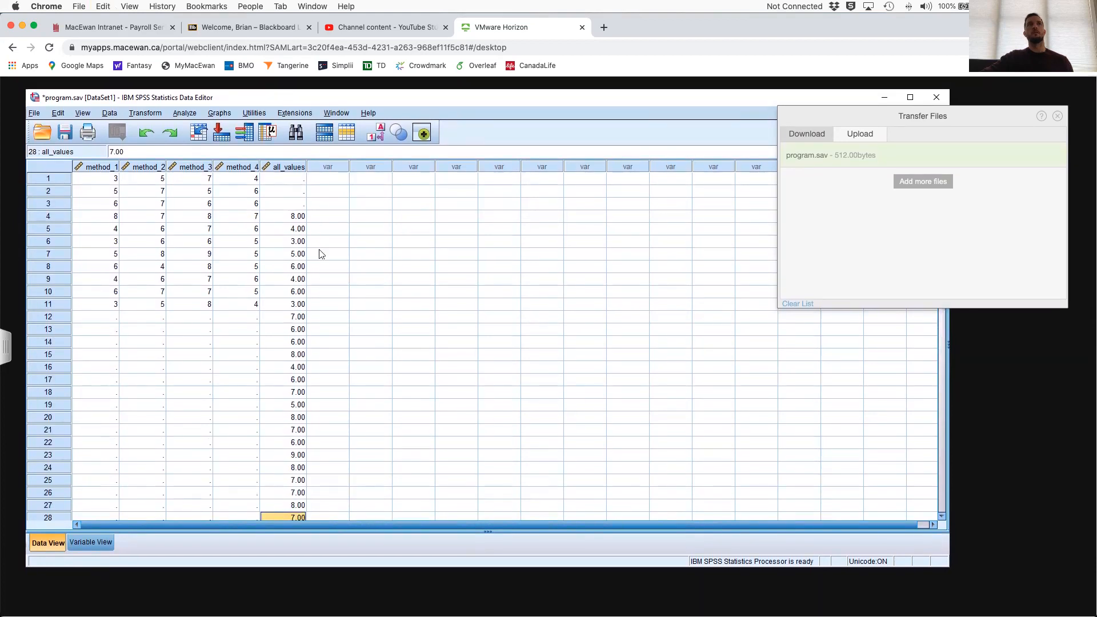
Fill the empty all_values cells in rows 1 to 3 with 3, 5 and 6.
{"action": "left_click", "coordinate": [301, 180]}
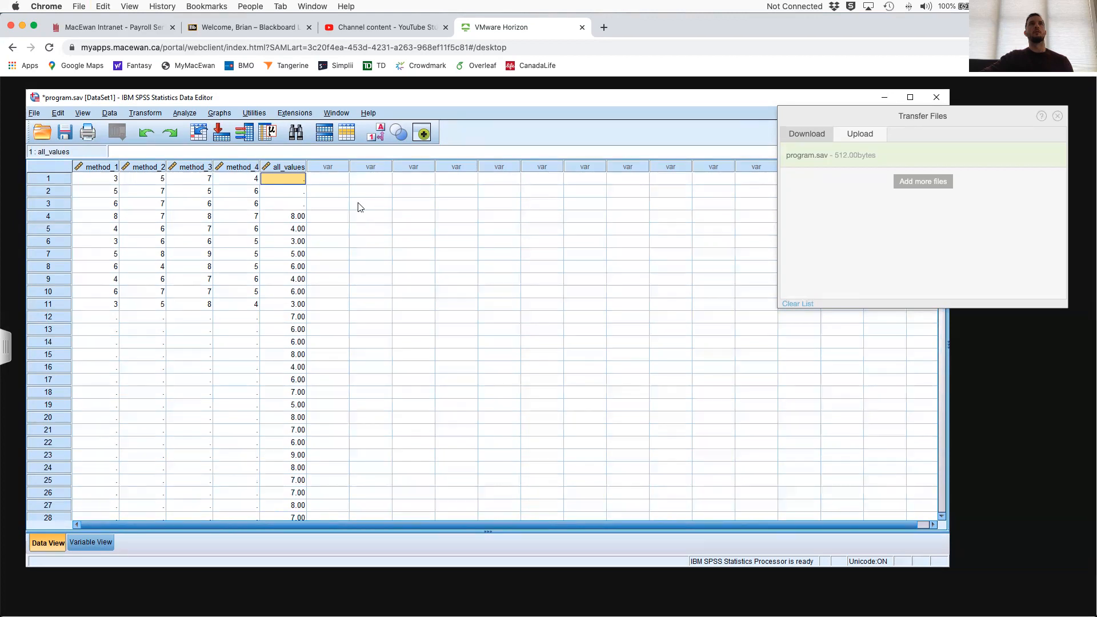
{"action": "type", "text": "3."}
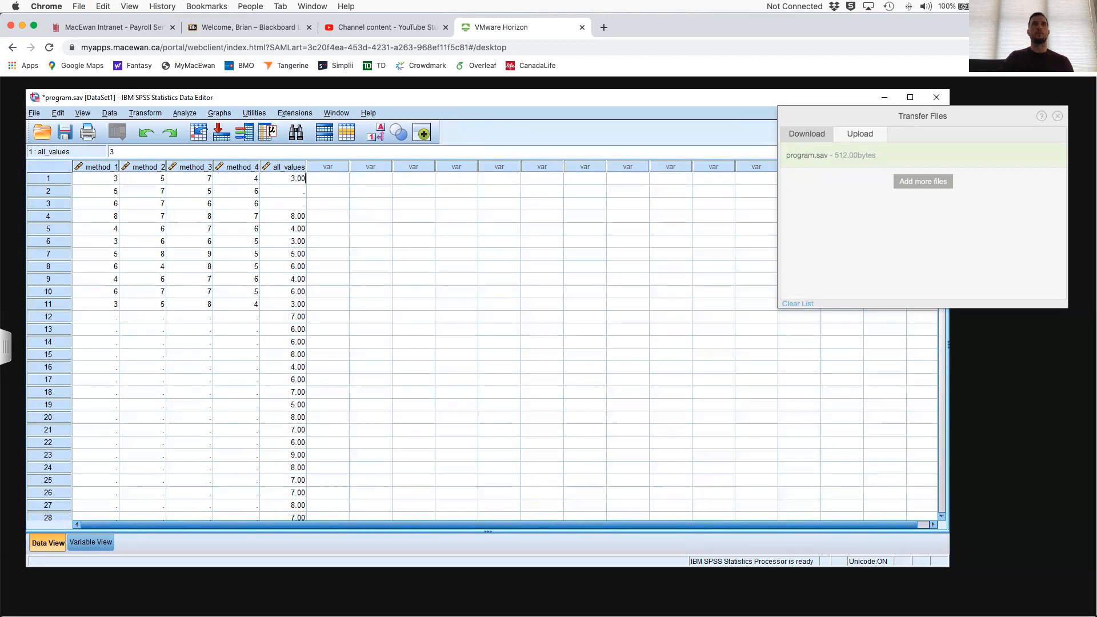
{"action": "key", "text": "Return"}
{"action": "type", "text": "5."}
{"action": "key", "text": "Return"}
{"action": "type", "text": "6"}
{"action": "key", "text": "Return"}
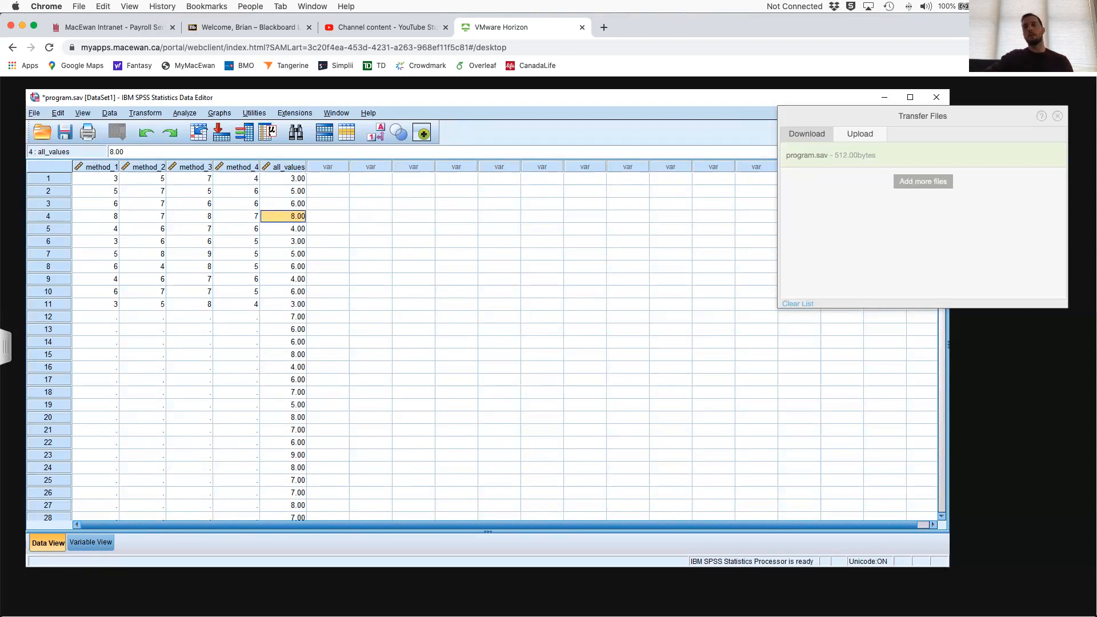
Define a new variable named factor below all_values with type String and measurement level Nominal.
{"action": "left_click", "coordinate": [93, 544]}
{"action": "left_click", "coordinate": [95, 229]}
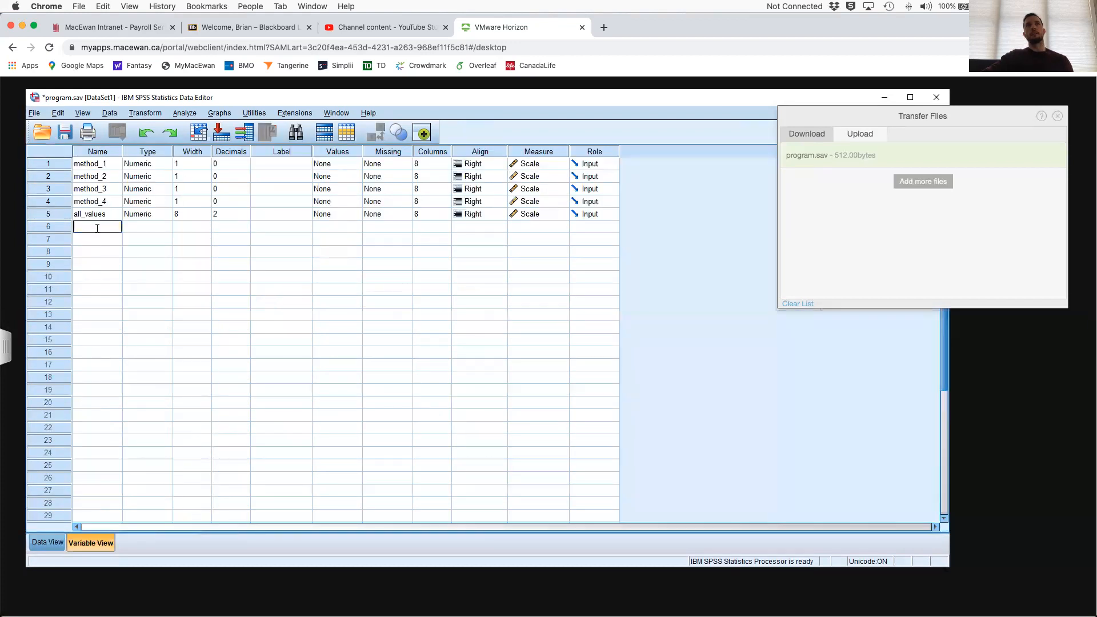
{"action": "type", "text": "fact"}
{"action": "key", "text": "Return"}
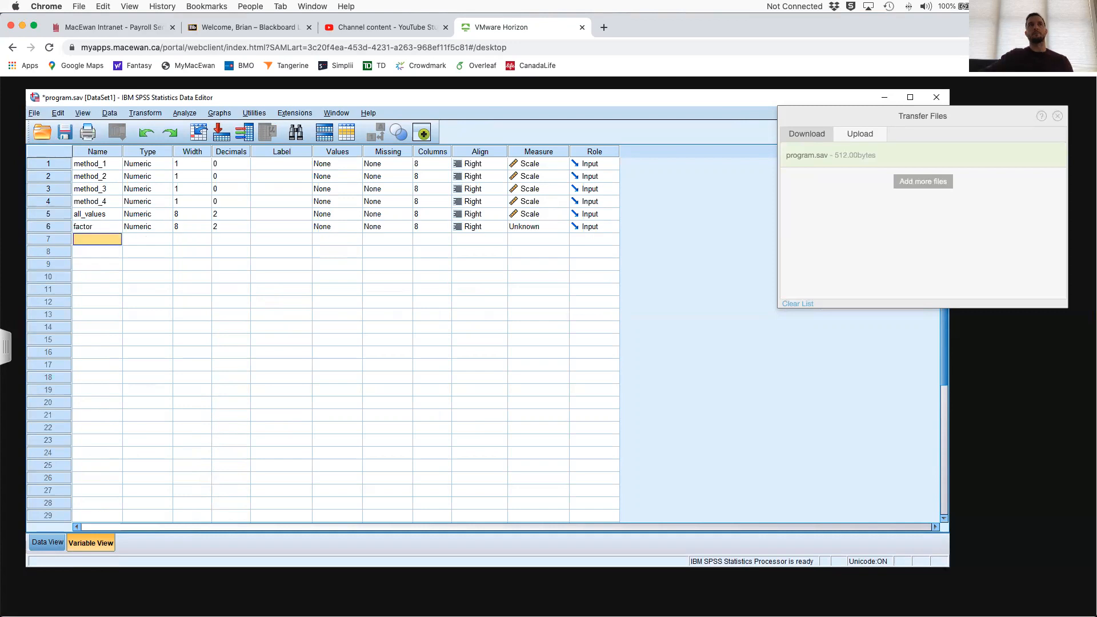
{"action": "left_click", "coordinate": [135, 229]}
{"action": "left_click", "coordinate": [169, 228]}
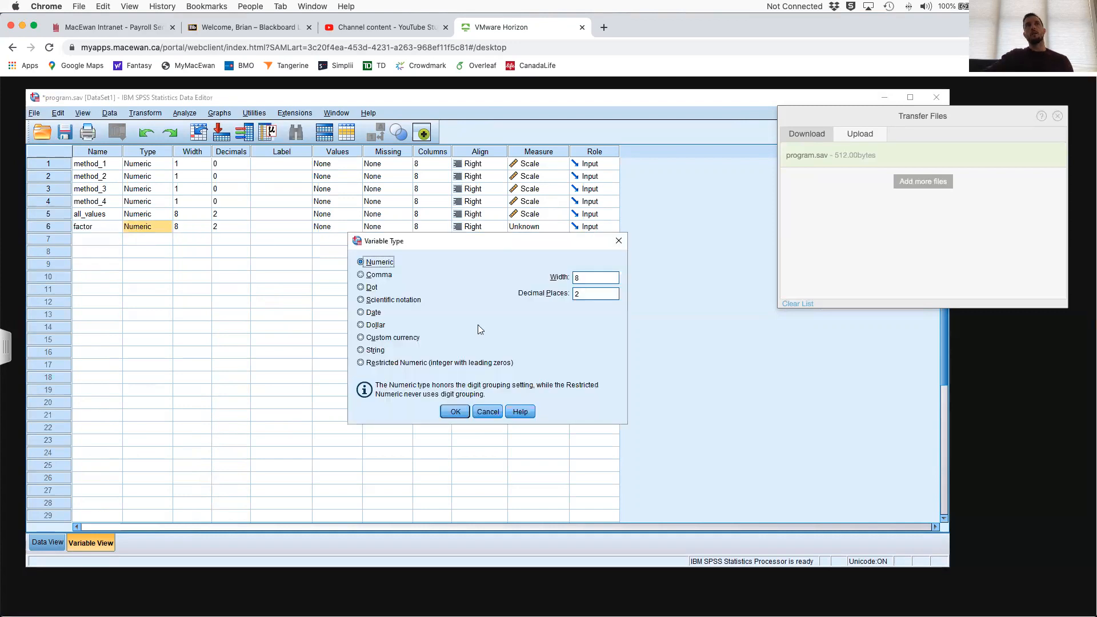
{"action": "left_click", "coordinate": [371, 351]}
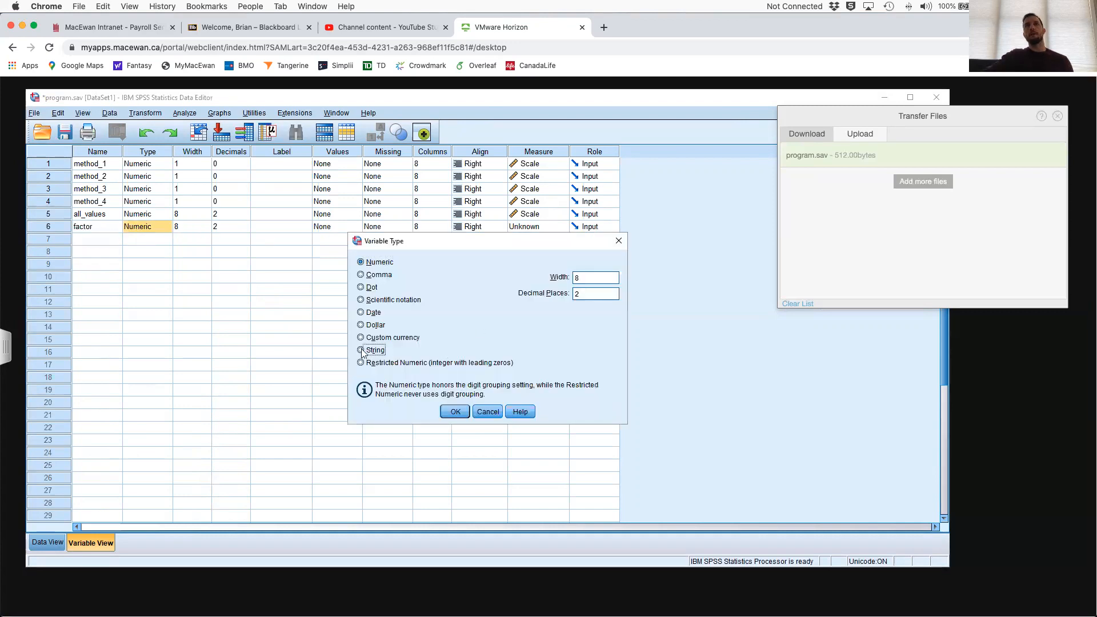
{"action": "left_click", "coordinate": [455, 412]}
{"action": "left_click", "coordinate": [546, 228]}
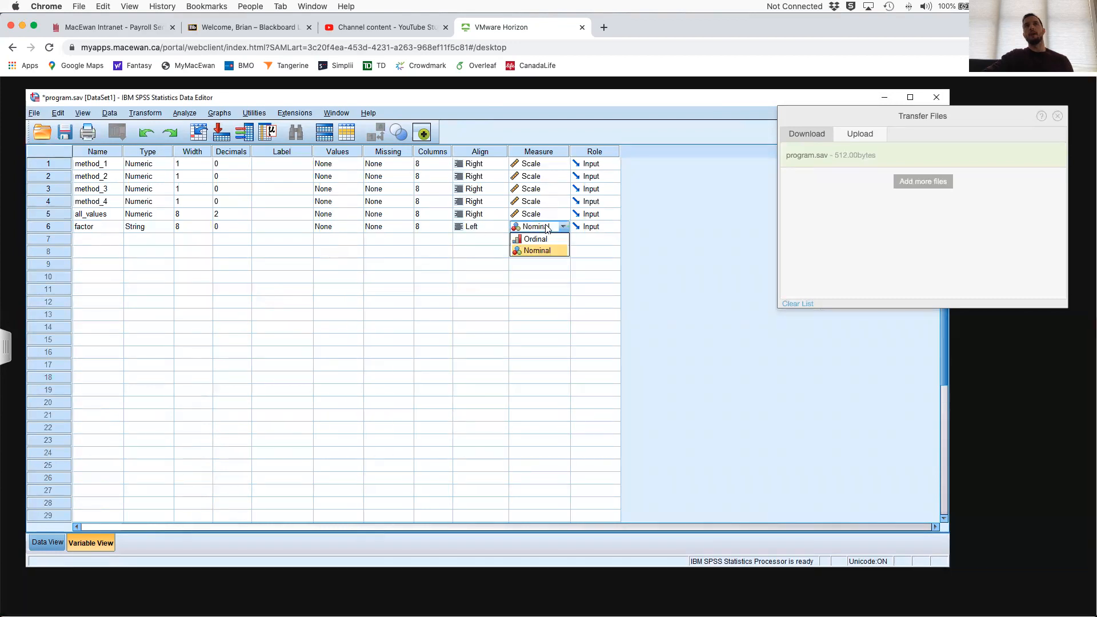
{"action": "left_click", "coordinate": [542, 252]}
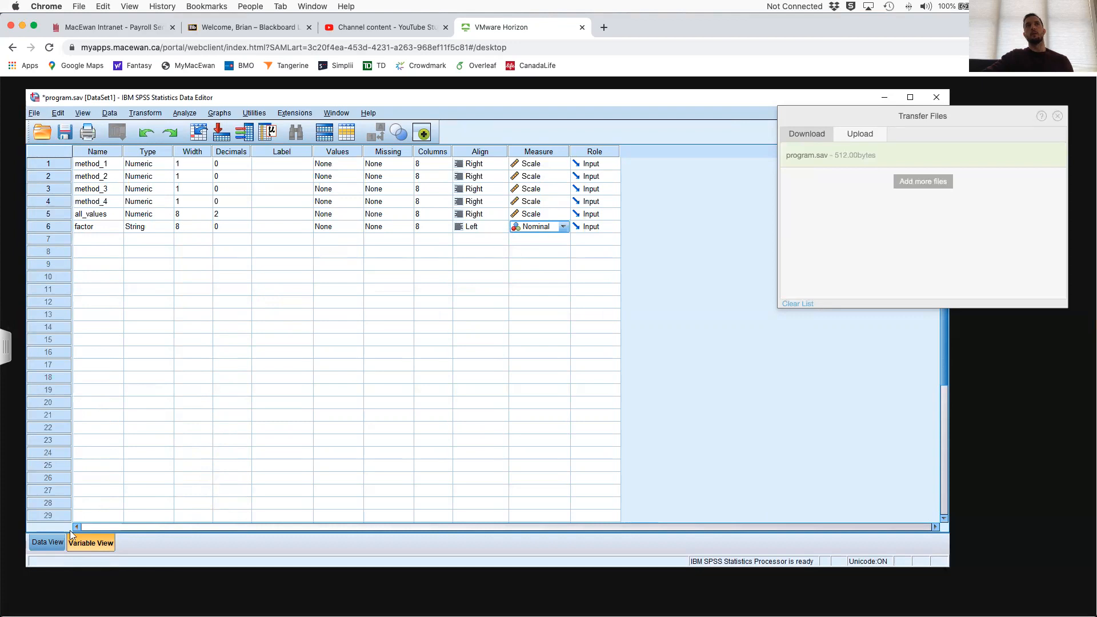
Fill the factor column with code 1 in rows 1 to 11 and code 2 in rows 12 to 19.
{"action": "left_click", "coordinate": [47, 542]}
{"action": "left_click", "coordinate": [334, 179]}
{"action": "type", "text": "1"}
{"action": "key", "text": "Return"}
{"action": "type", "text": "1"}
{"action": "key", "text": "Return"}
{"action": "type", "text": "11 1 1 1 1 2 2 2 2 2 2 2"}
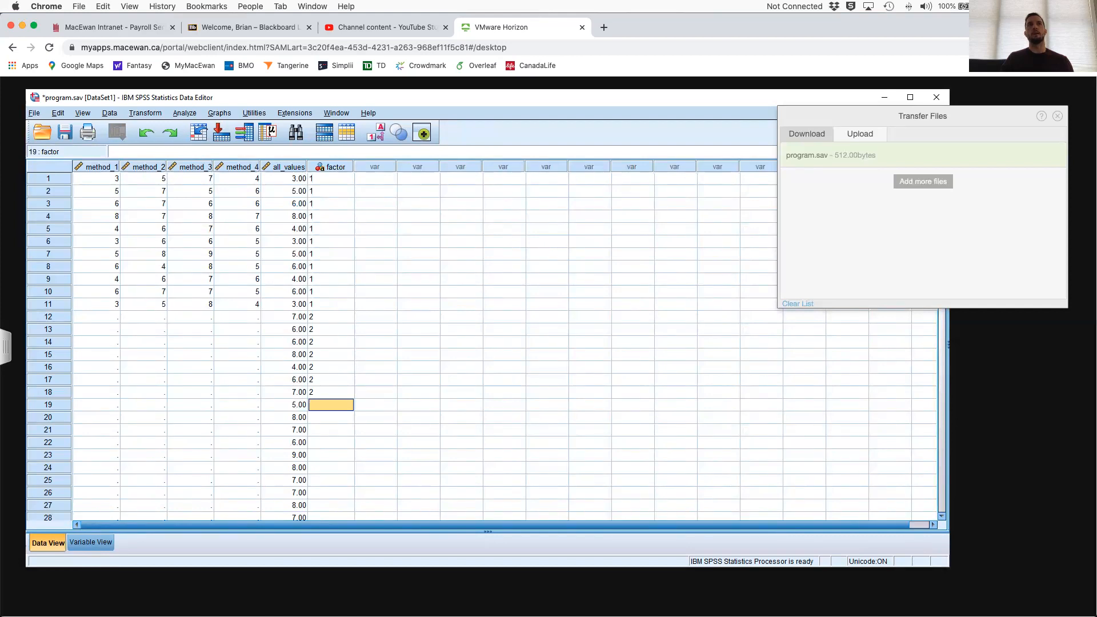
{"action": "type", "text": "2"}
{"action": "key", "text": "Up"}
{"action": "key", "text": "Up"}
{"action": "key", "text": "Up"}
{"action": "key", "text": "Up"}
{"action": "key", "text": "Up"}
{"action": "key", "text": "Up"}
{"action": "key", "text": "Up"}
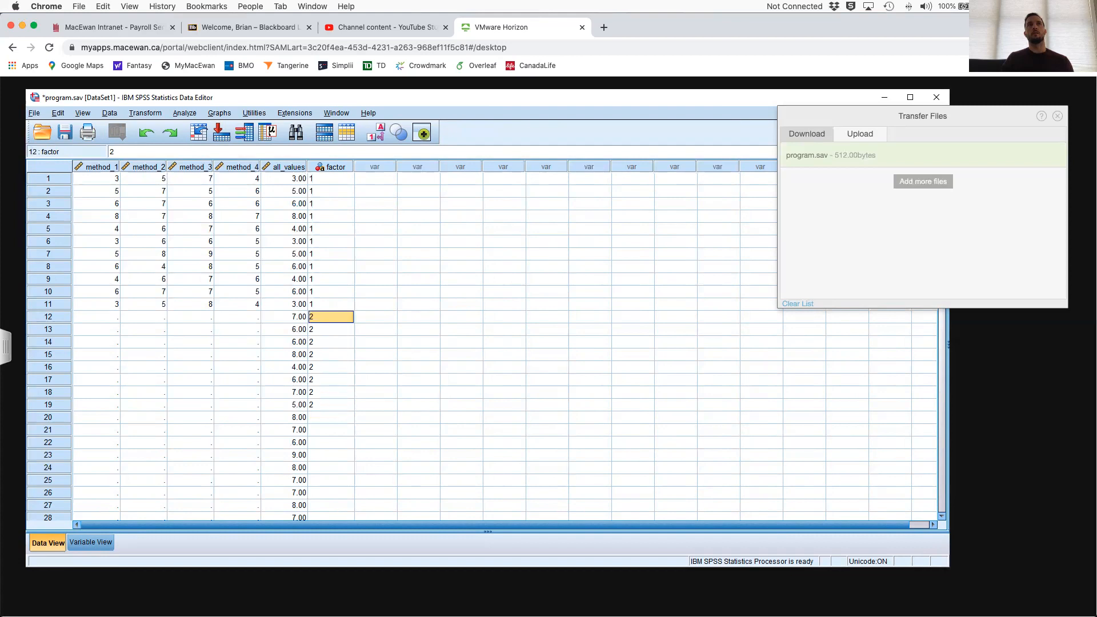
Fill the factor column with code 2 in rows 20 to 22.
{"action": "key", "text": "Down"}
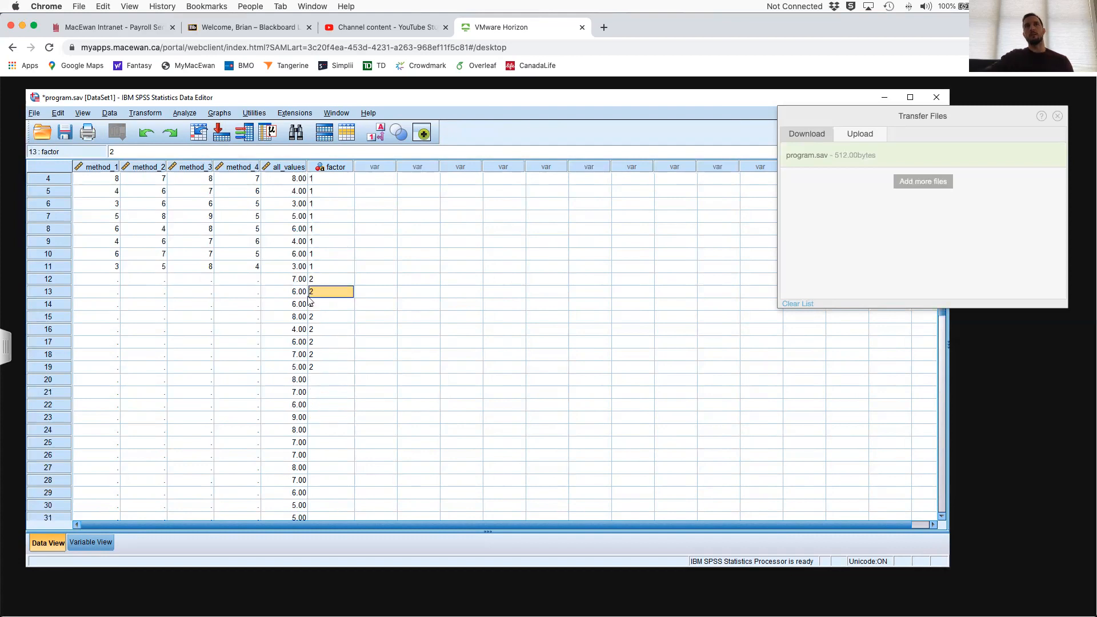
{"action": "scroll", "coordinate": [329, 352], "scroll_direction": "down", "scroll_amount": 2}
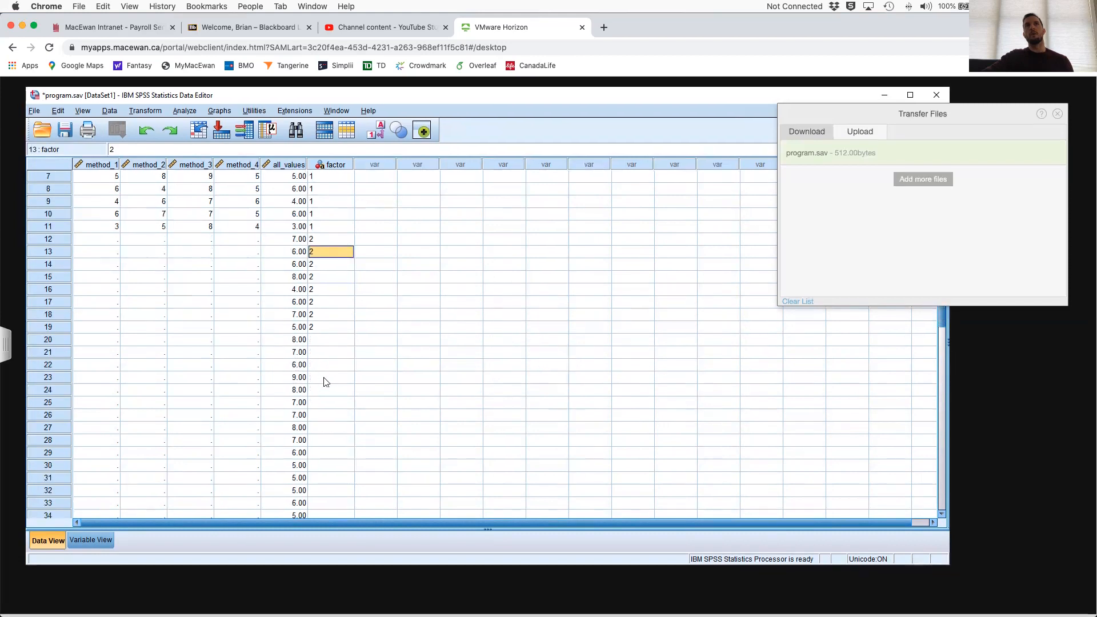
{"action": "left_click", "coordinate": [334, 337]}
{"action": "type", "text": "2"}
{"action": "key", "text": "Return"}
{"action": "type", "text": "2"}
{"action": "key", "text": "Return"}
{"action": "type", "text": "2"}
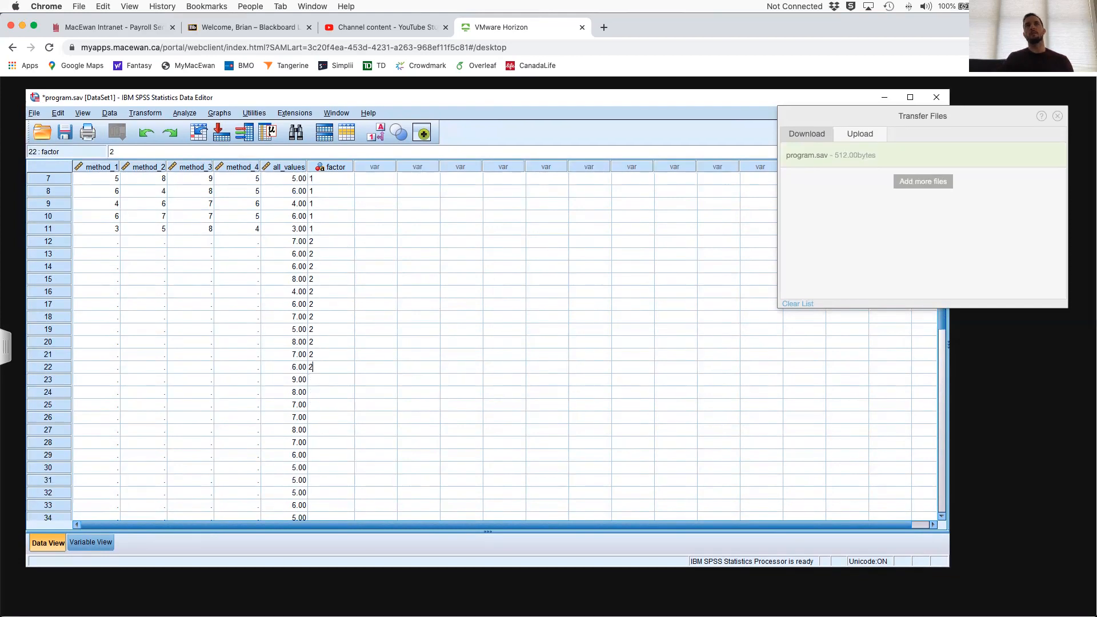
{"action": "type", "text": "3"}
{"action": "key", "text": "BackSpace"}
{"action": "key", "text": "Return"}
Fill the factor column with code 3 in rows 23 to 29.
{"action": "type", "text": "3 3 3 3 3"}
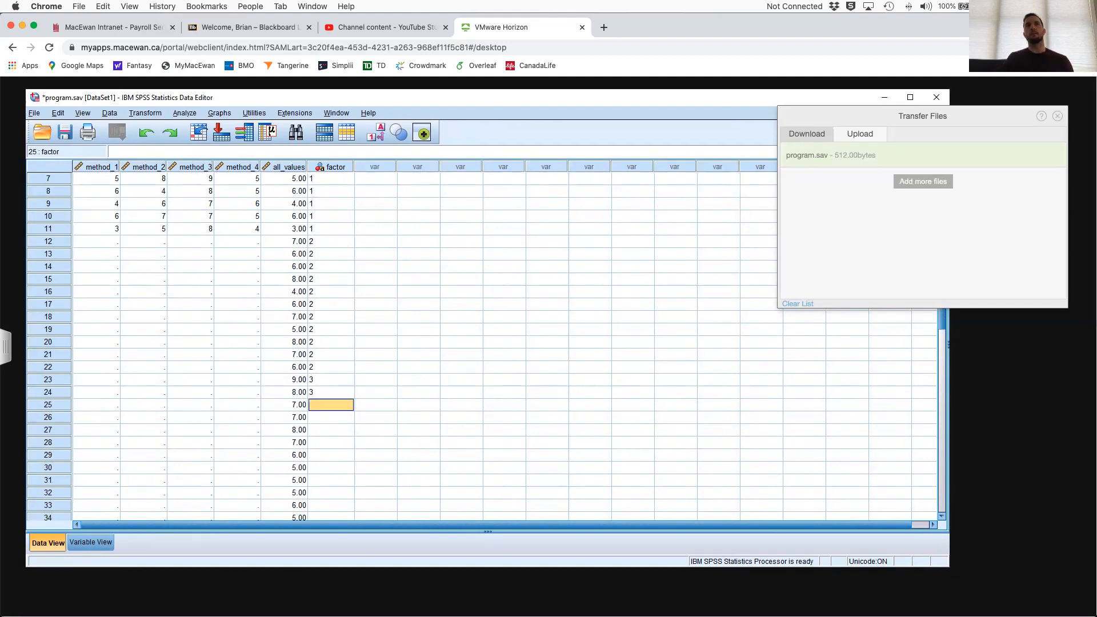
{"action": "key", "text": "Return"}
{"action": "key", "text": "Return"}
{"action": "key", "text": "Up"}
Fill the factor column with code 4 in rows 30 to 37.
{"action": "type", "text": "4"}
{"action": "key", "text": "Return"}
{"action": "type", "text": "4"}
{"action": "key", "text": "Return"}
{"action": "type", "text": "4"}
{"action": "key", "text": "Return"}
{"action": "type", "text": "4"}
{"action": "key", "text": "Return"}
{"action": "type", "text": "4 4"}
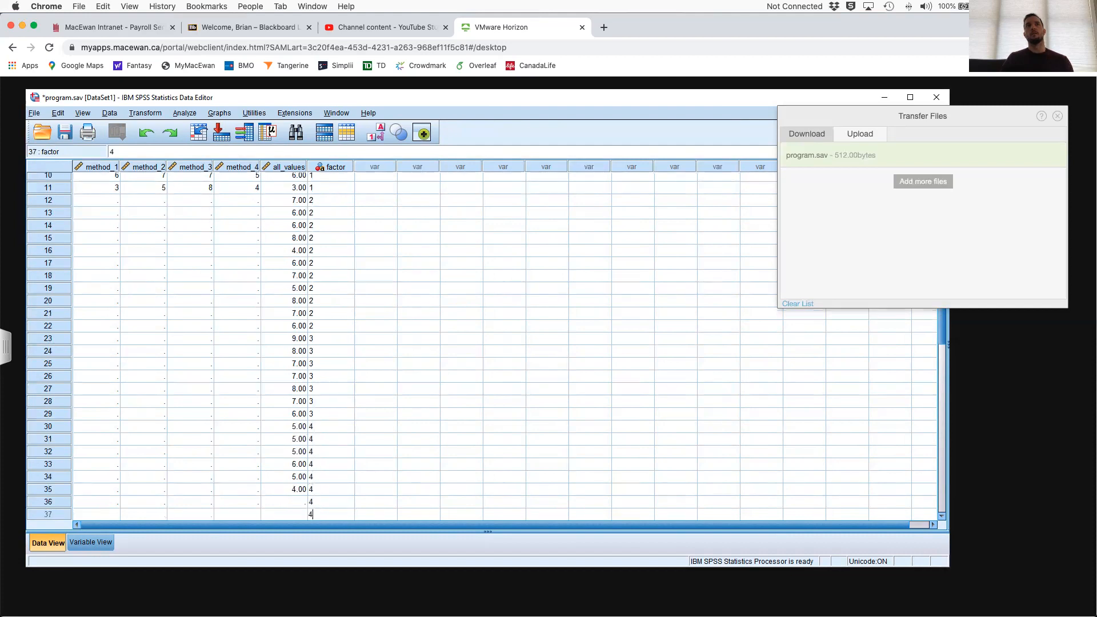
Clear the surplus factor codes in rows 36 and 37, below the last all_values entry.
{"action": "key", "text": "Up"}
{"action": "key", "text": "Down"}
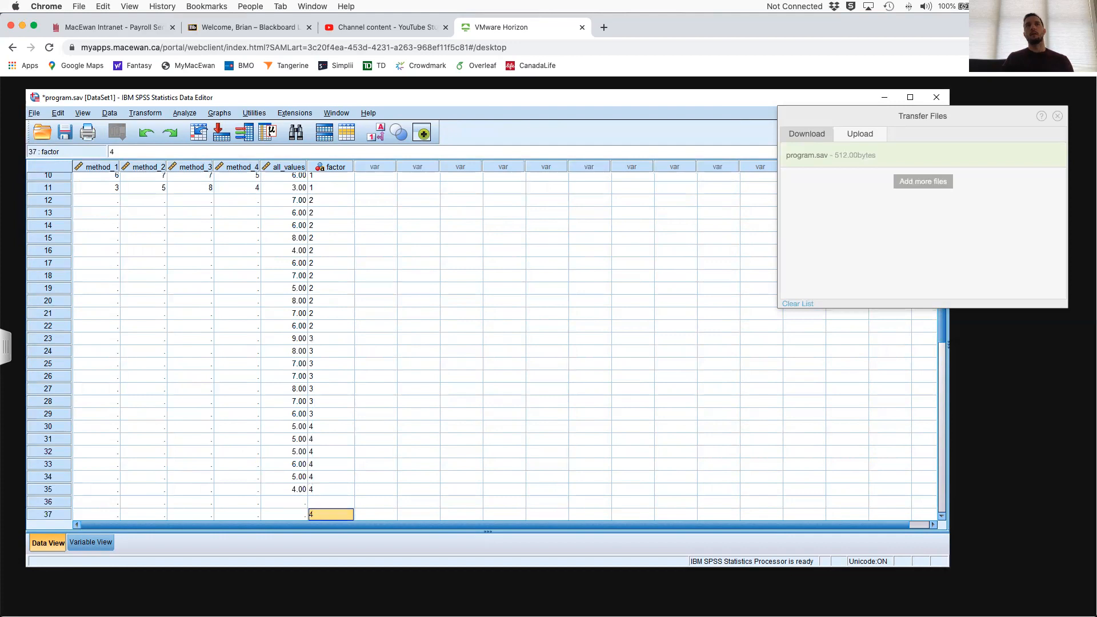
{"action": "key", "text": "Delete"}
{"action": "key", "text": "Up"}
{"action": "key", "text": "Up"}
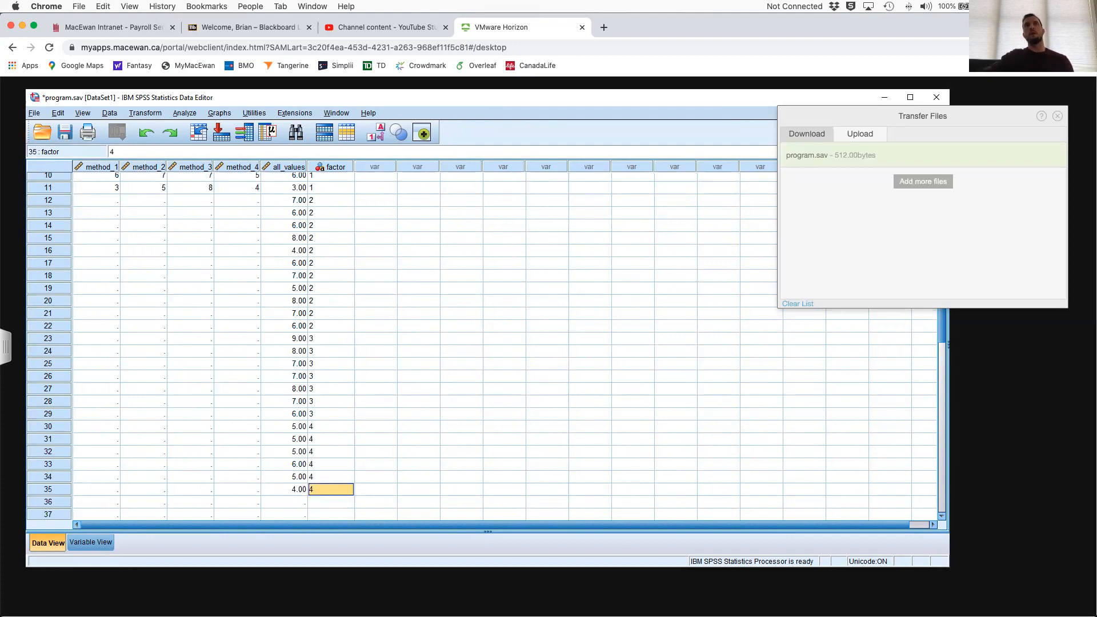
{"action": "scroll", "coordinate": [269, 275], "scroll_direction": "up", "scroll_amount": 3}
{"action": "scroll", "coordinate": [320, 257], "scroll_direction": "up", "scroll_amount": 1}
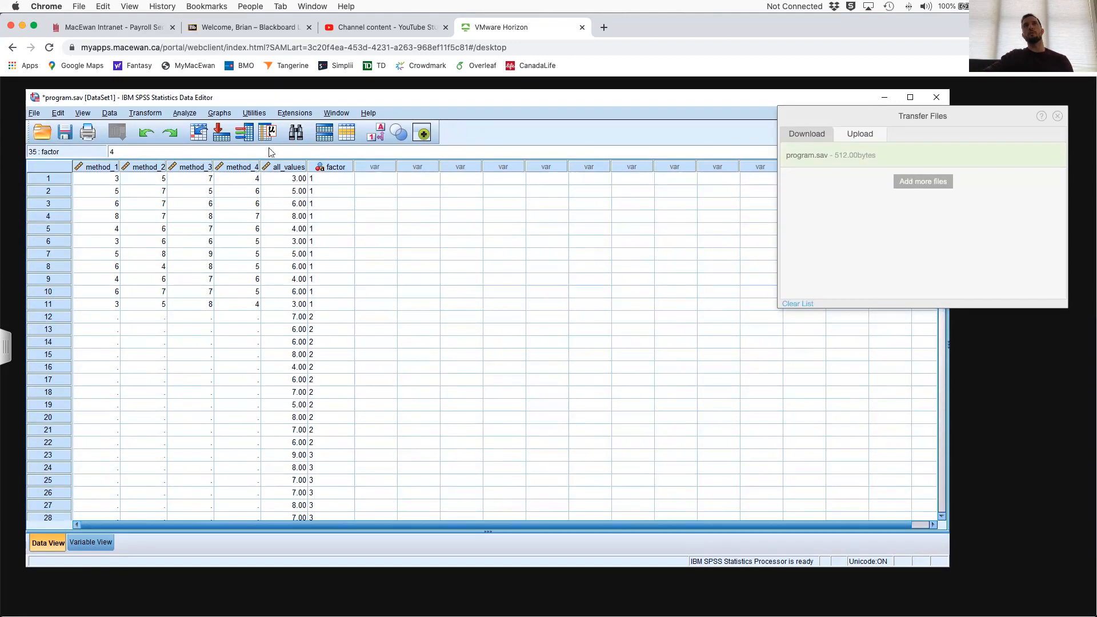
{"action": "left_click", "coordinate": [185, 115]}
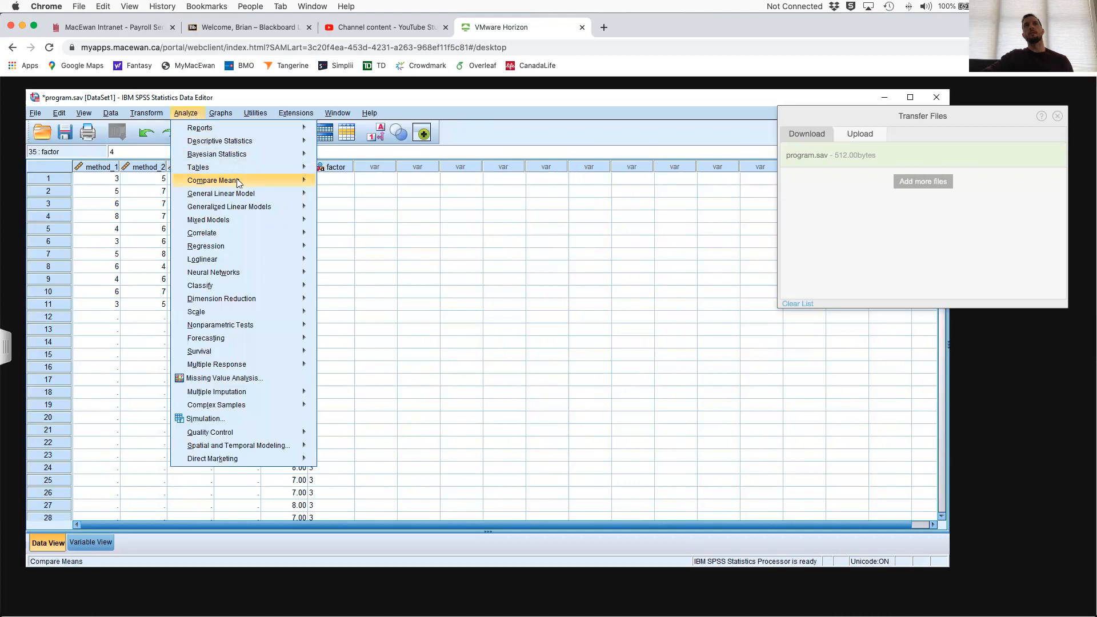
{"action": "mouse_move", "coordinate": [274, 180]}
{"action": "left_click", "coordinate": [377, 255]}
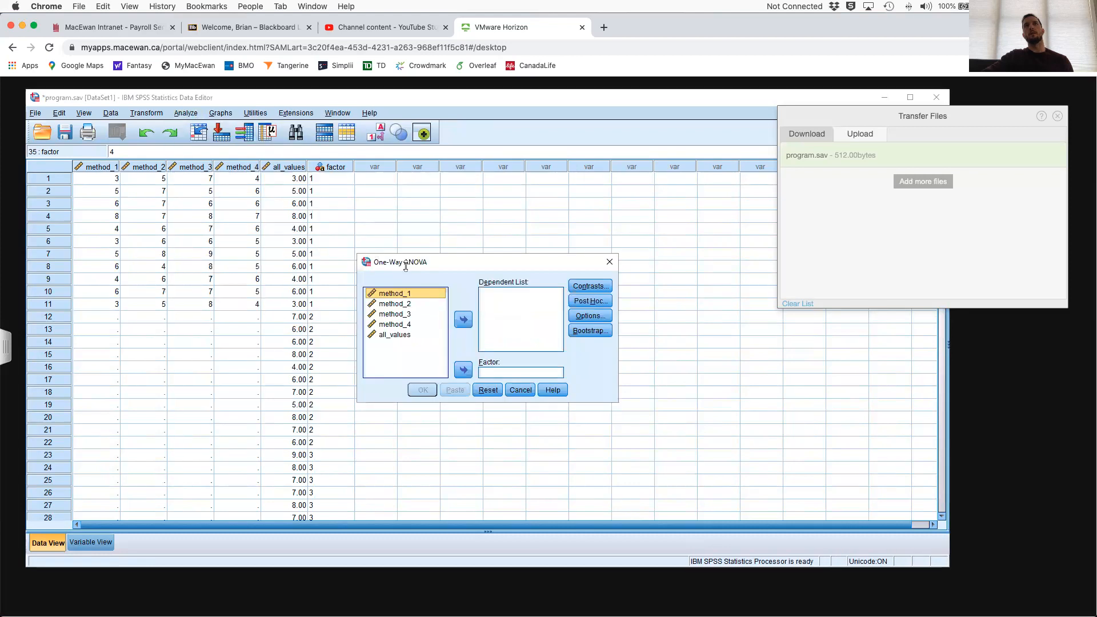
{"action": "double_click", "coordinate": [409, 334]}
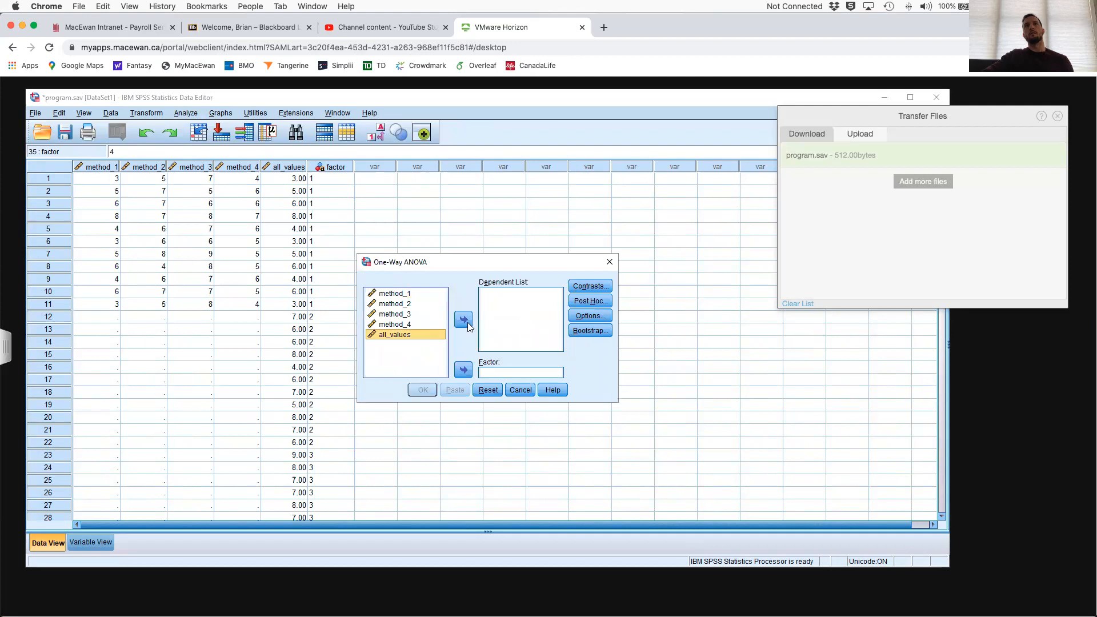
{"action": "left_click", "coordinate": [520, 389]}
Define value labels for the factor variable, labelling the values 1, 2, 3 and 4 as 1, 2, 3 and 4.
{"action": "left_click", "coordinate": [332, 166]}
{"action": "double_click", "coordinate": [333, 167]}
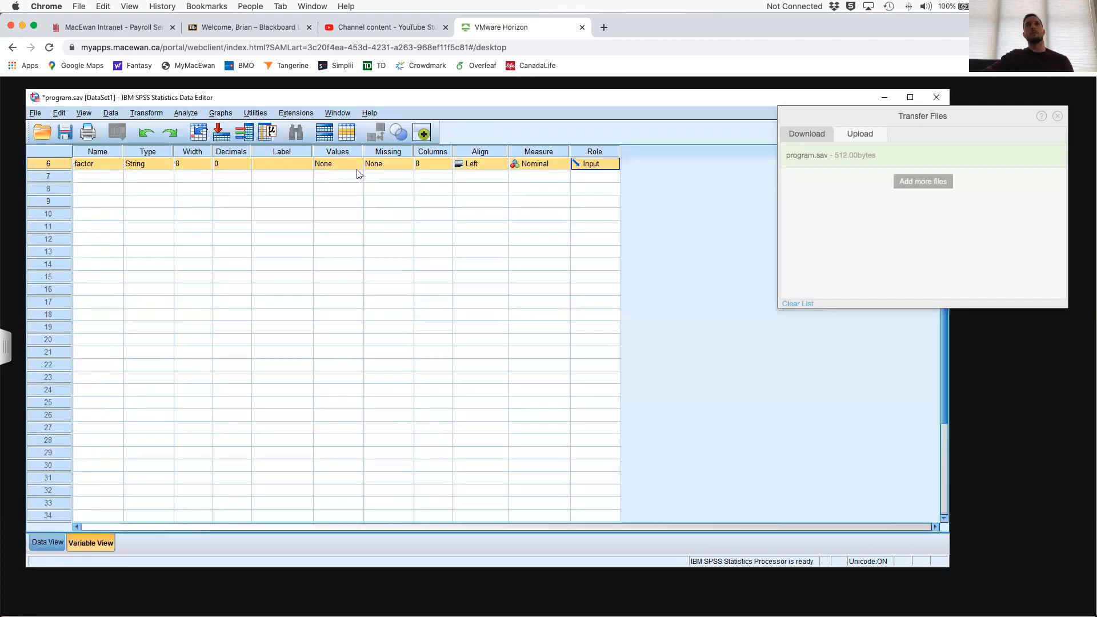
{"action": "left_click", "coordinate": [351, 167]}
{"action": "left_click", "coordinate": [354, 166]}
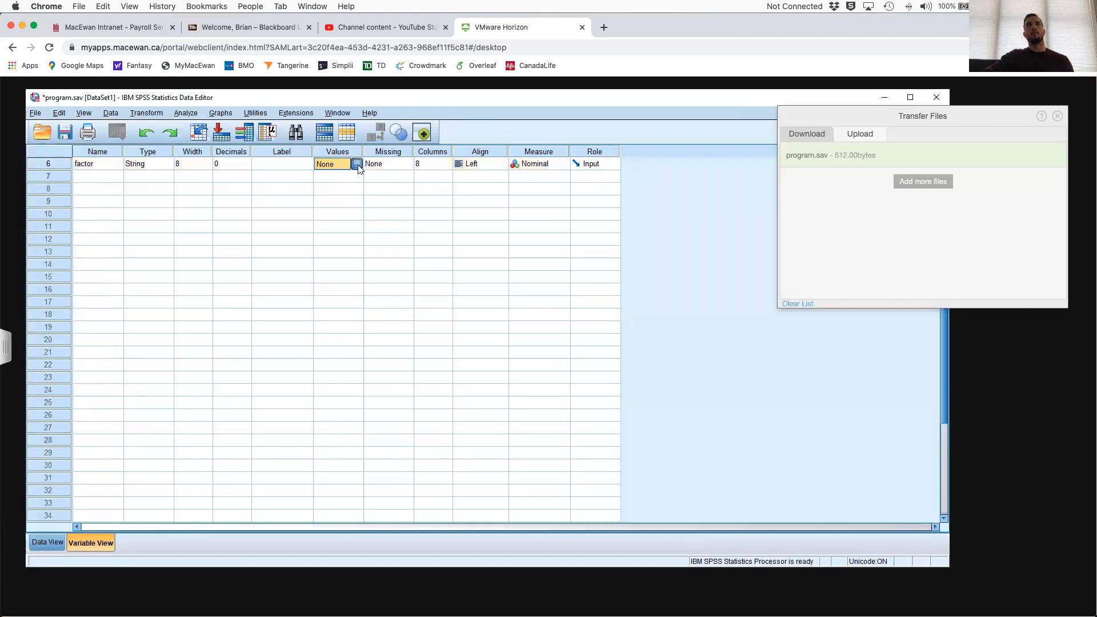
{"action": "type", "text": "1"}
{"action": "left_click", "coordinate": [400, 332]}
{"action": "type", "text": "2"}
{"action": "left_click", "coordinate": [411, 302]}
{"action": "type", "text": "2"}
{"action": "left_click", "coordinate": [399, 332]}
{"action": "type", "text": "3"}
{"action": "left_click", "coordinate": [412, 302]}
{"action": "type", "text": "3"}
{"action": "left_click", "coordinate": [400, 332]}
{"action": "type", "text": "4 = \""}
{"action": "type", "text": "4"}
{"action": "left_click", "coordinate": [399, 333]}
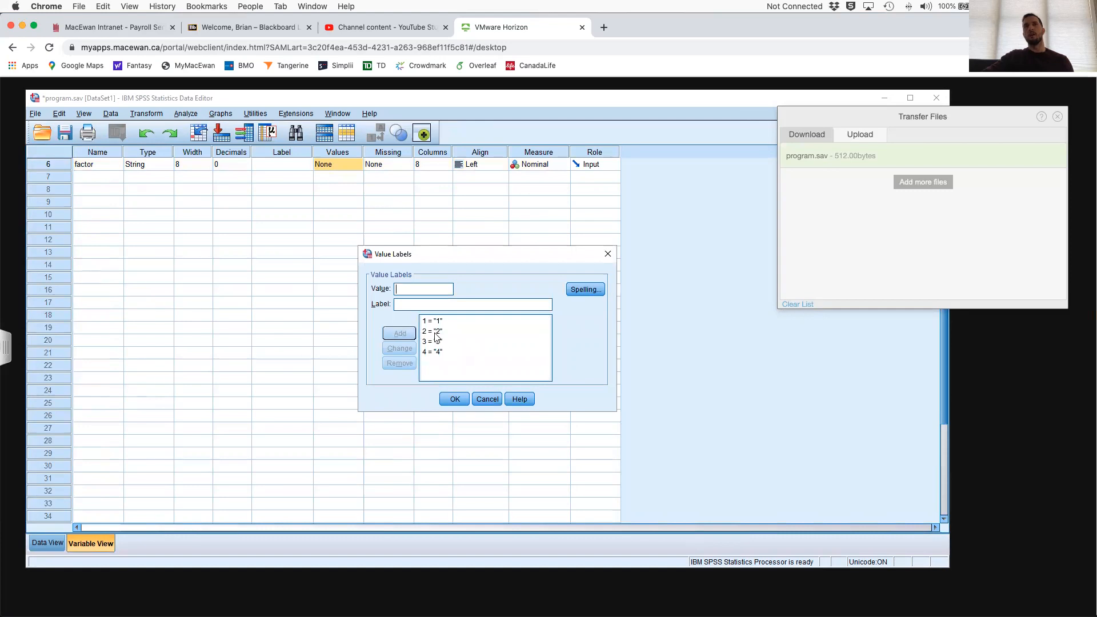
{"action": "left_click", "coordinate": [452, 400]}
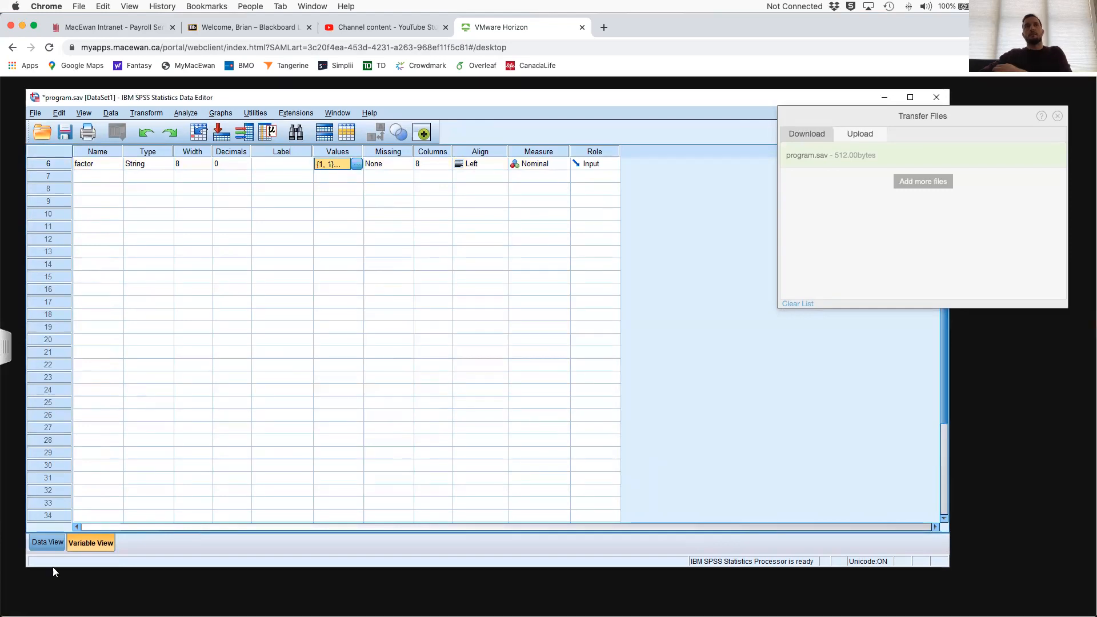
{"action": "left_click", "coordinate": [48, 542]}
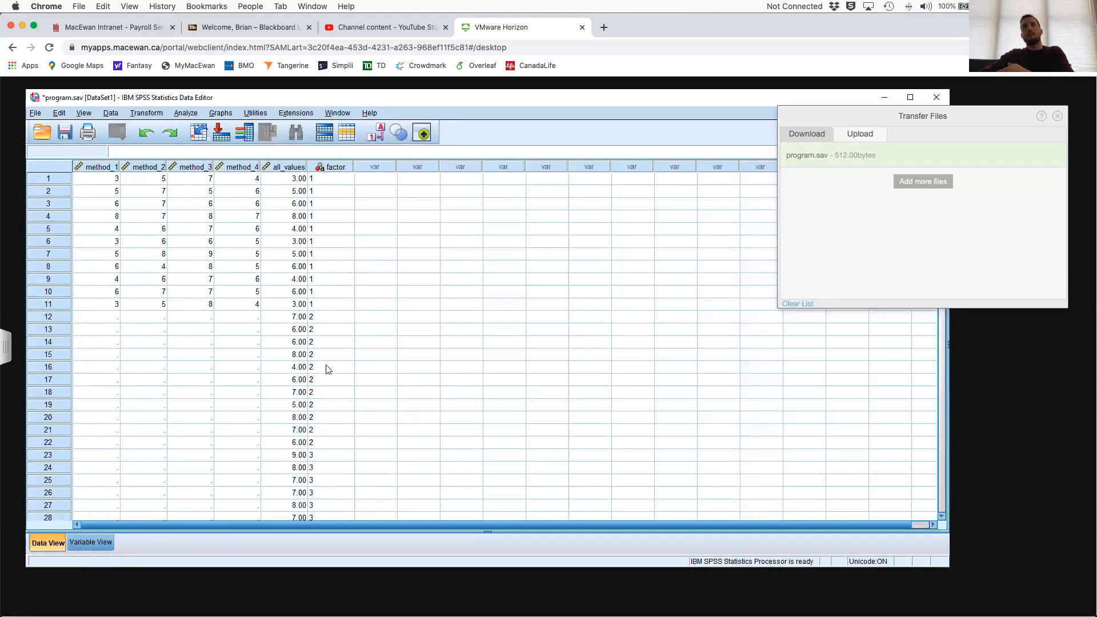
{"action": "left_click", "coordinate": [194, 113]}
{"action": "mouse_move", "coordinate": [251, 181]}
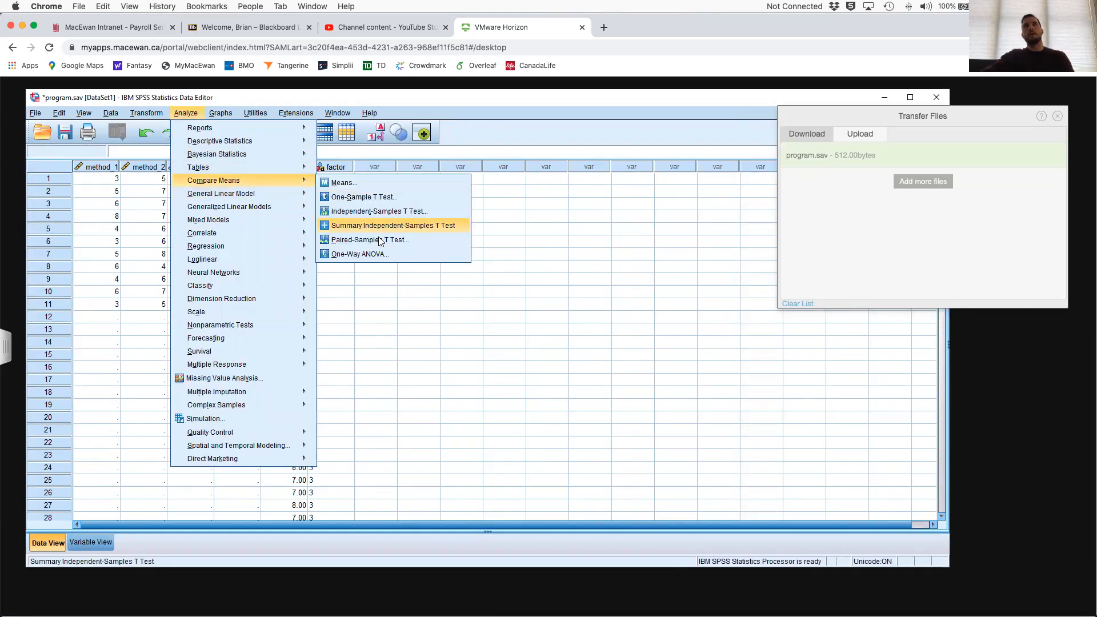
{"action": "left_click", "coordinate": [374, 254]}
{"action": "left_click", "coordinate": [411, 336]}
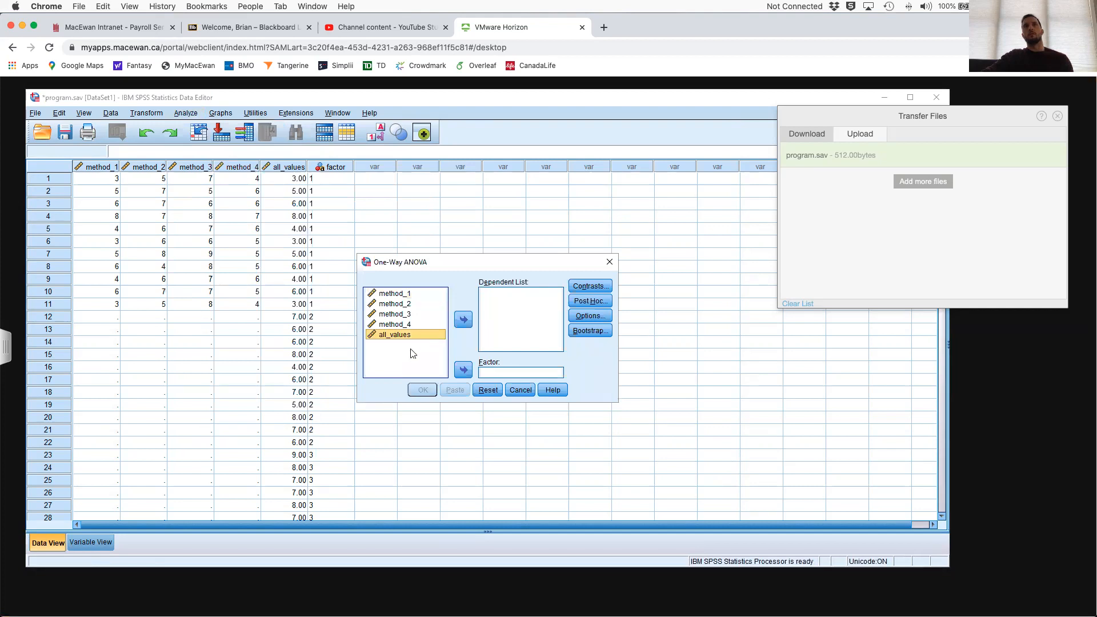
{"action": "left_click", "coordinate": [520, 390]}
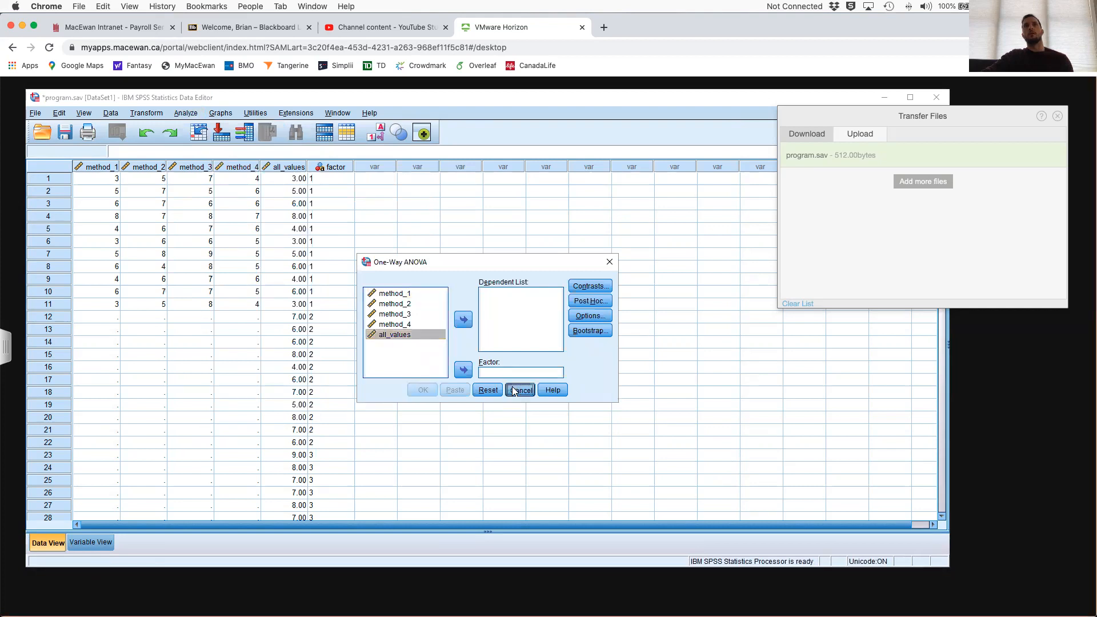
{"action": "left_click", "coordinate": [225, 114]}
{"action": "mouse_move", "coordinate": [185, 112]}
{"action": "mouse_move", "coordinate": [247, 182]}
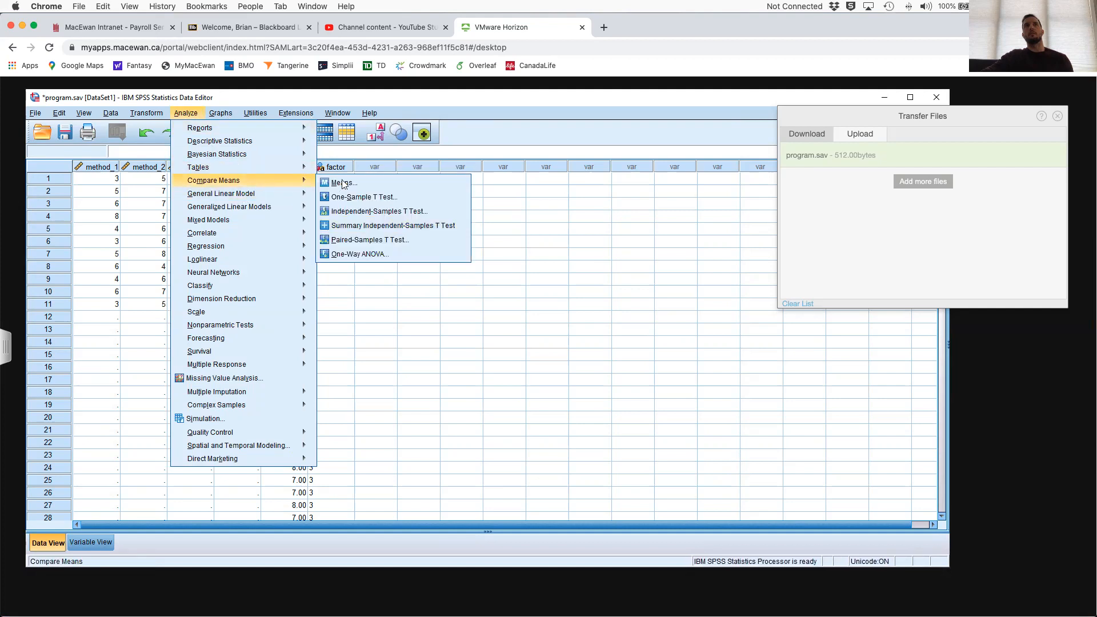
{"action": "left_click", "coordinate": [372, 214]}
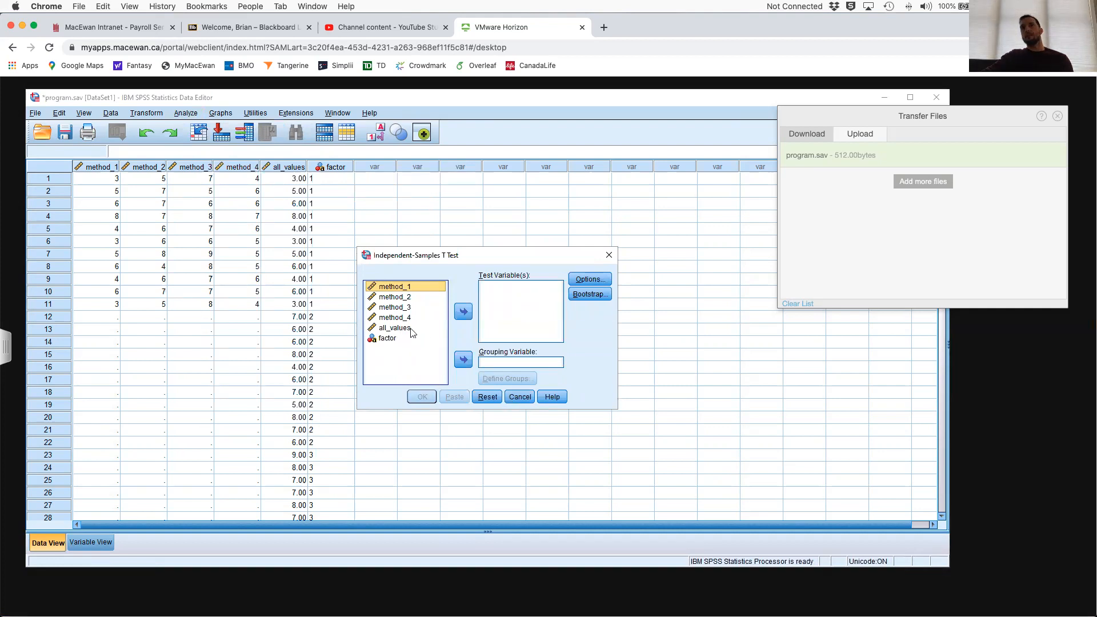
{"action": "left_click", "coordinate": [521, 396]}
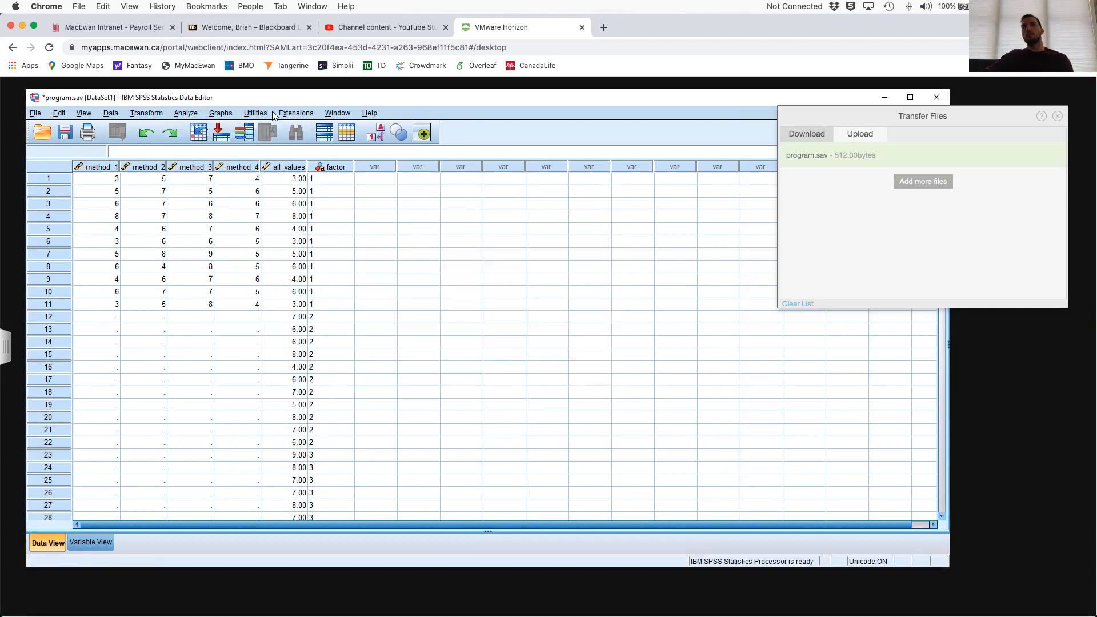
Delete the all_values and factor variables from the dataset.
{"action": "left_click", "coordinate": [291, 167]}
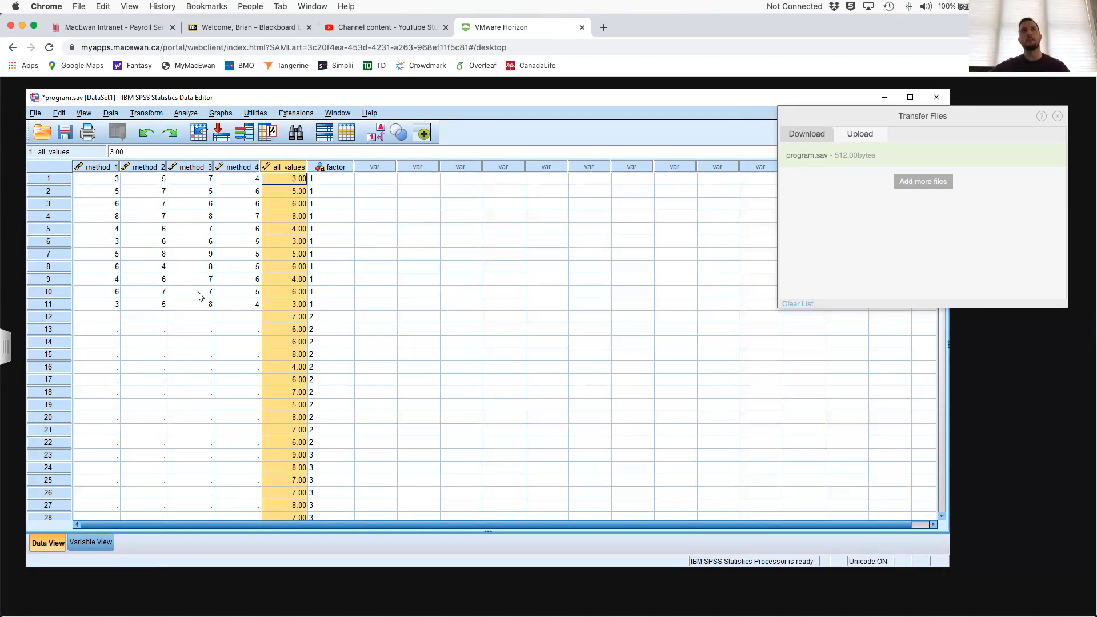
{"action": "left_click", "coordinate": [100, 541]}
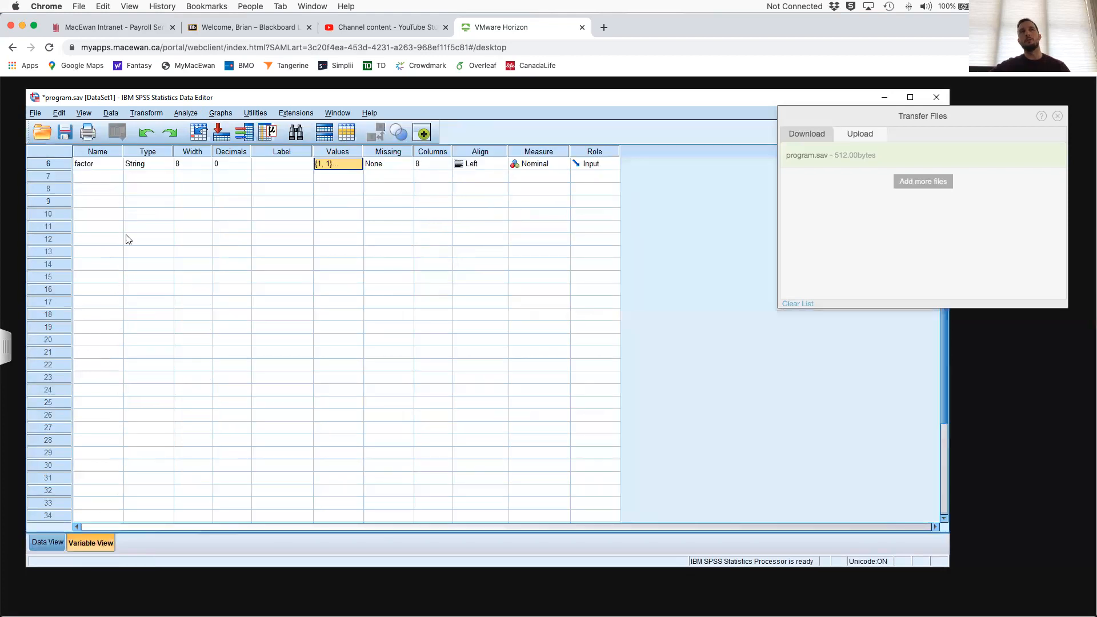
{"action": "left_click", "coordinate": [92, 227]}
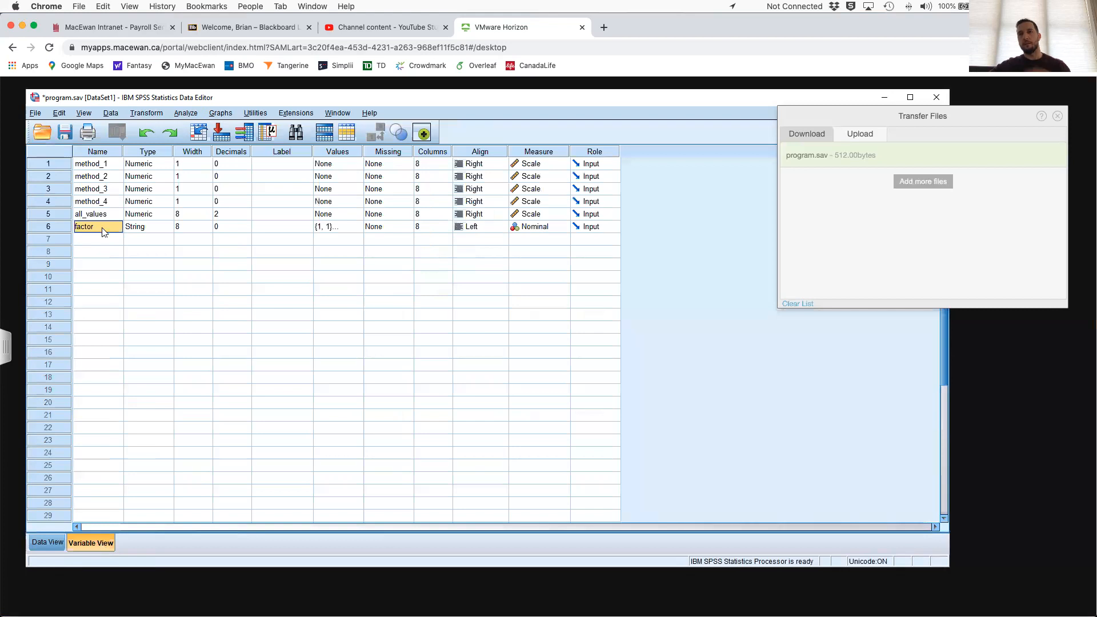
{"action": "left_click", "coordinate": [152, 228]}
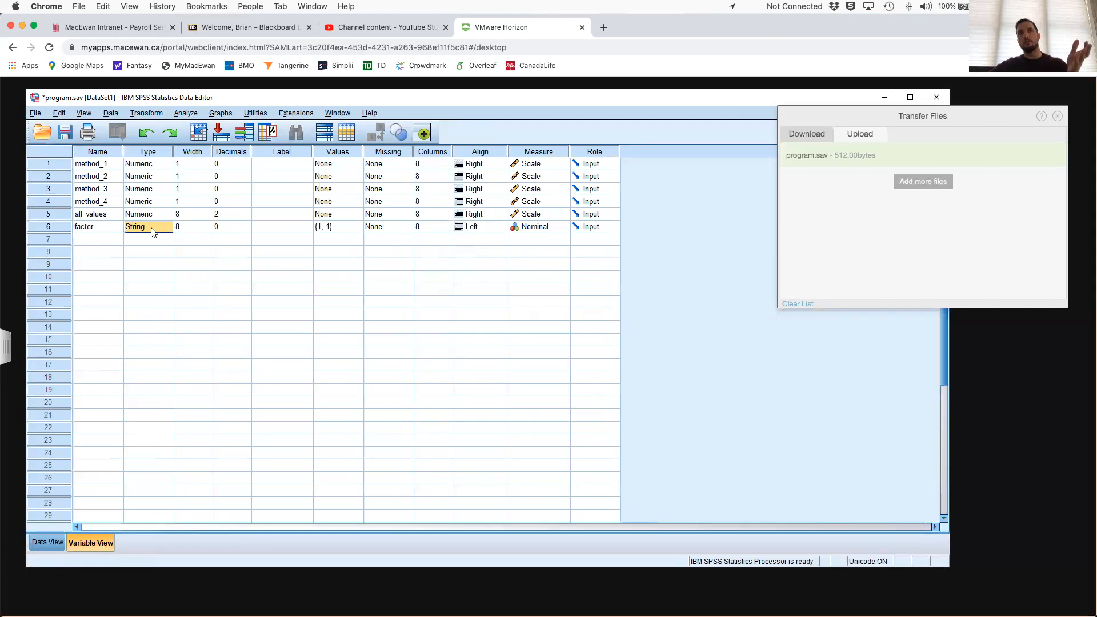
{"action": "left_click", "coordinate": [329, 228]}
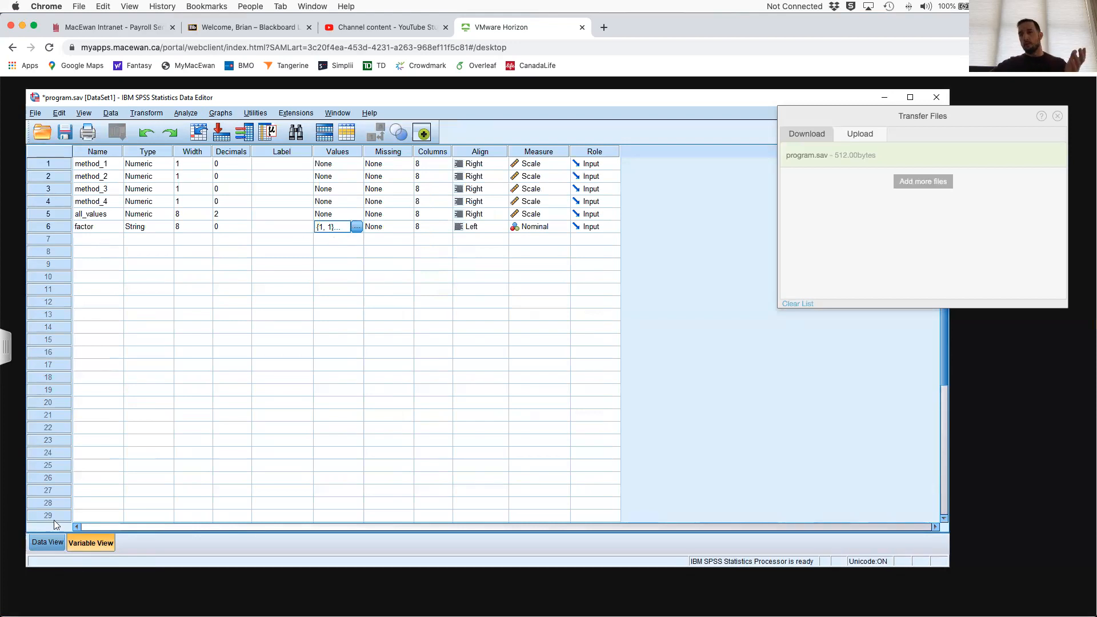
{"action": "left_click_drag", "start_coordinate": [60, 215], "coordinate": [60, 176]}
{"action": "left_click", "coordinate": [60, 263]}
{"action": "left_click_drag", "start_coordinate": [59, 216], "coordinate": [59, 226]}
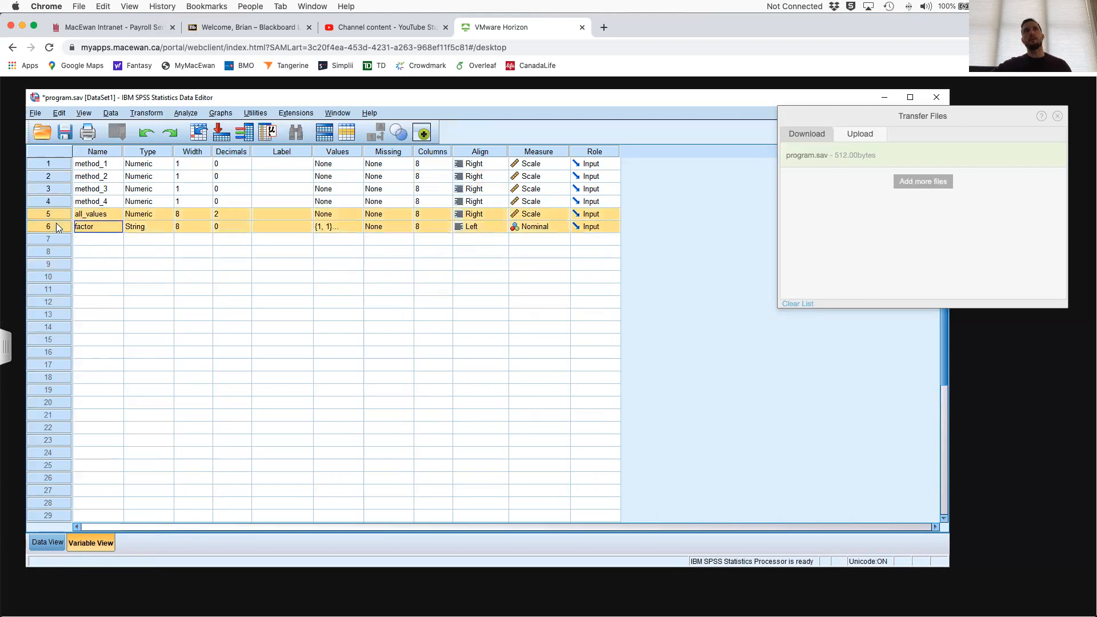
{"action": "right_click", "coordinate": [58, 226]}
{"action": "left_click", "coordinate": [102, 261]}
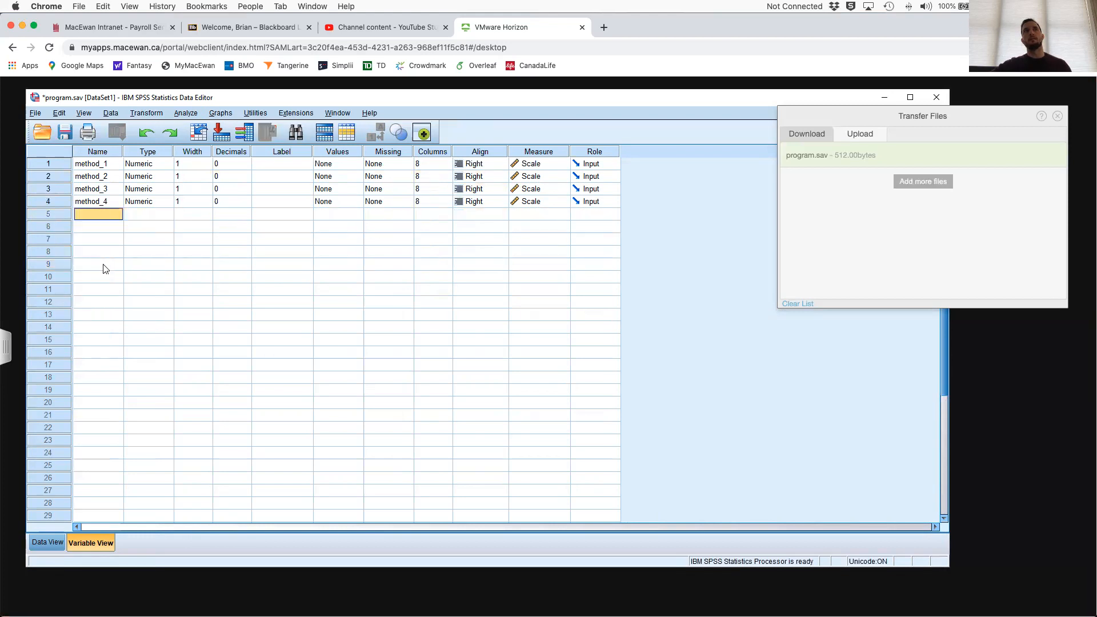
Start the Restructure Data Wizard, save the changes to program.sav, and choose restructuring selected variables into cases.
{"action": "key", "text": "ctrl+t"}
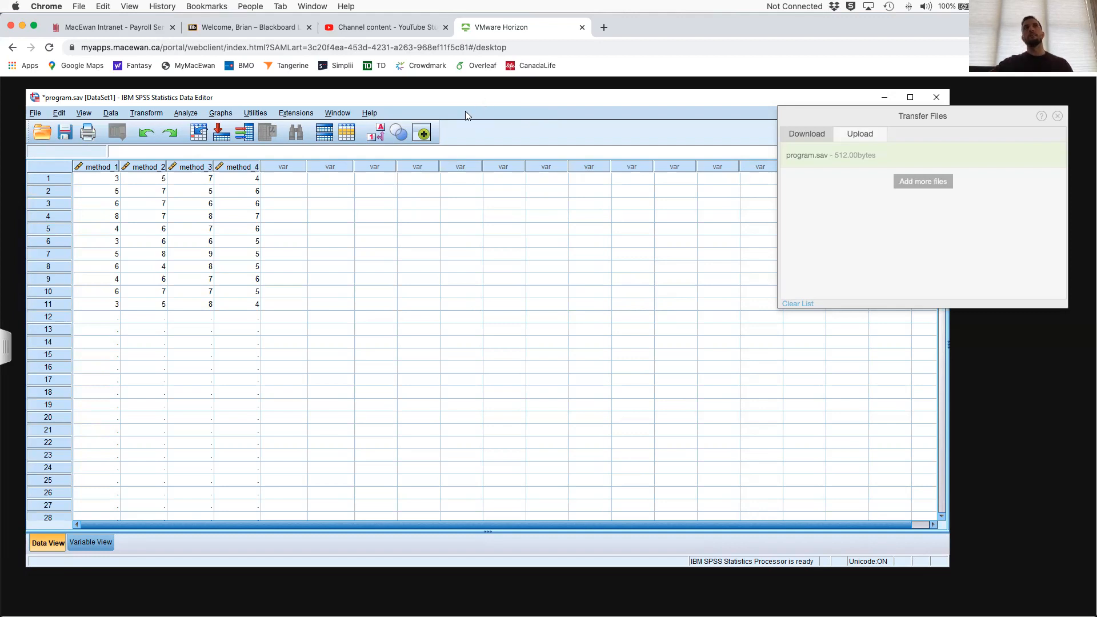
{"action": "left_click", "coordinate": [110, 113]}
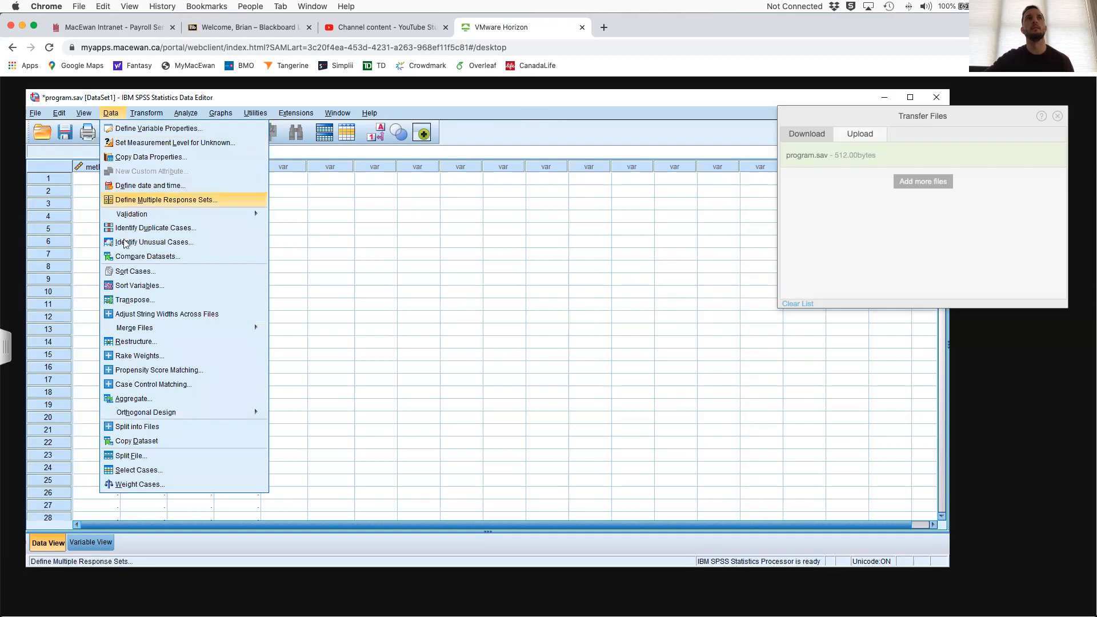
{"action": "scroll", "coordinate": [130, 297], "scroll_direction": "down", "scroll_amount": 1}
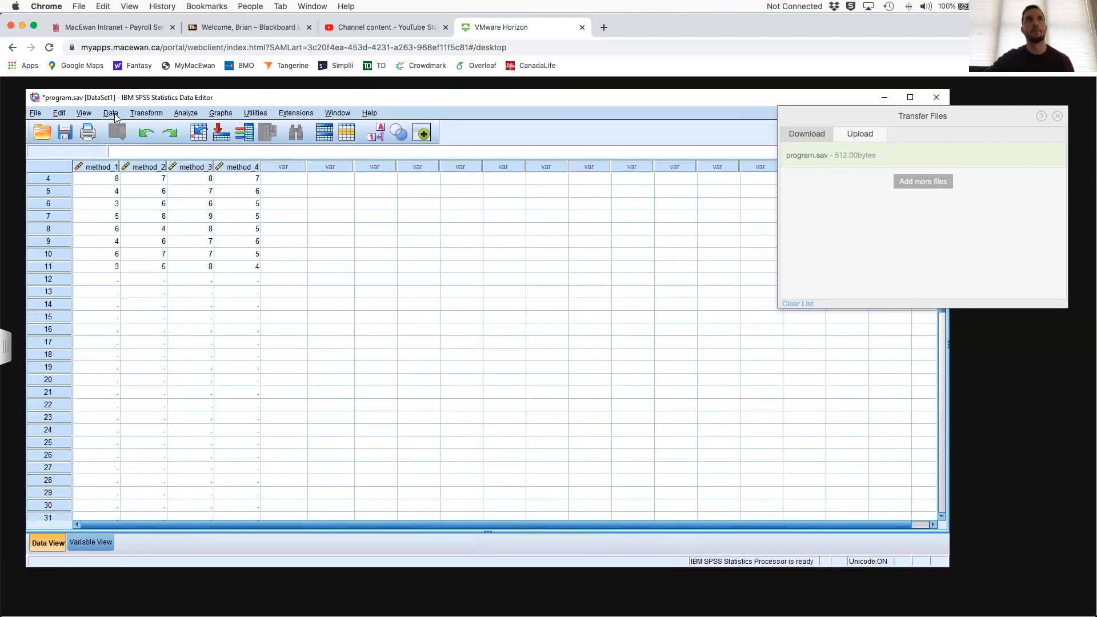
{"action": "left_click", "coordinate": [110, 113]}
{"action": "left_click", "coordinate": [160, 343]}
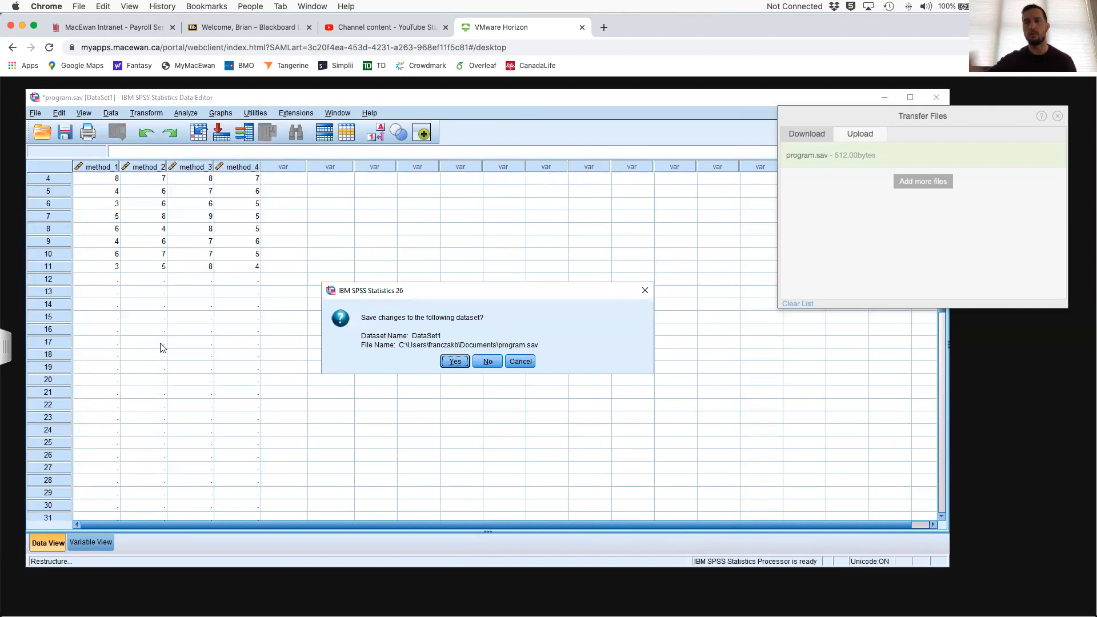
{"action": "left_click", "coordinate": [453, 362]}
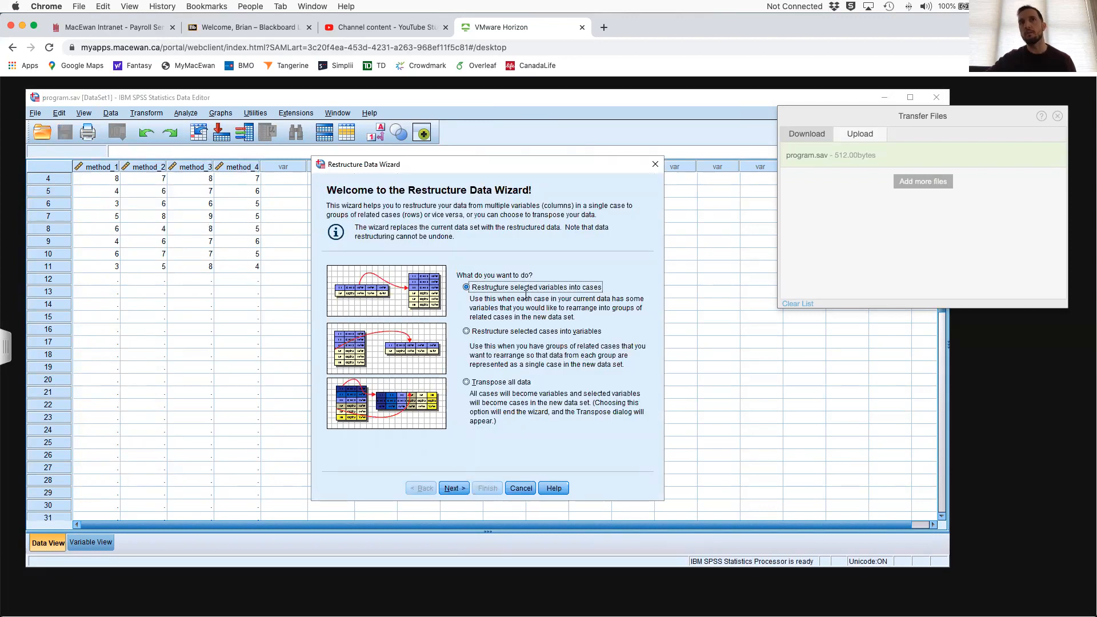
{"action": "left_click", "coordinate": [456, 488]}
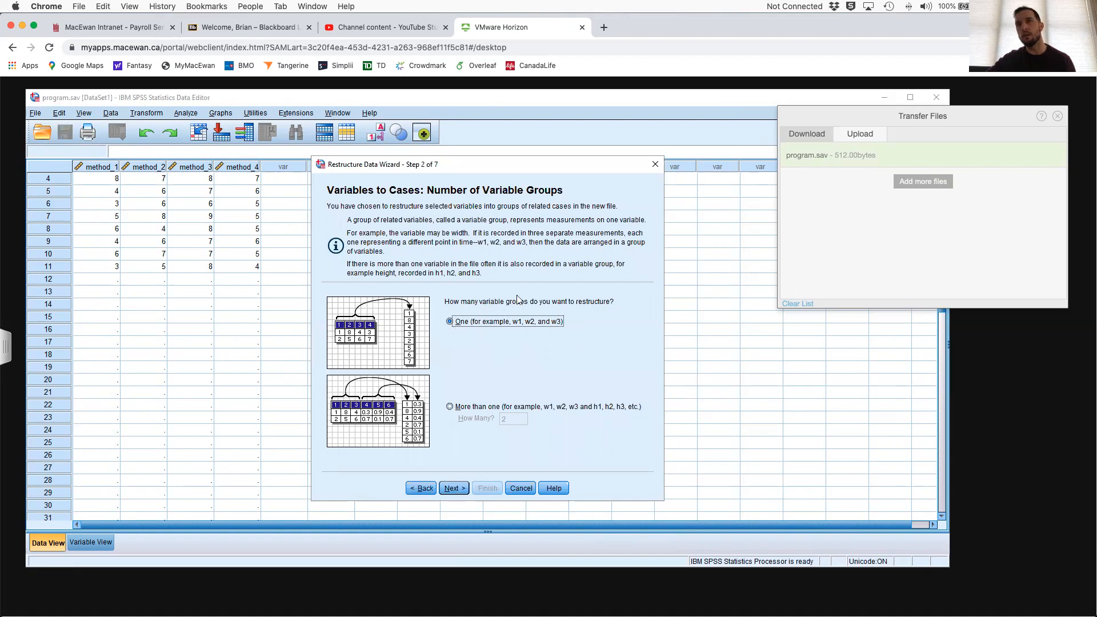
Restructure one variable group, transposing method_1 through method_4 into the target variable scores_all, with case group identification set to None.
{"action": "left_click", "coordinate": [461, 487]}
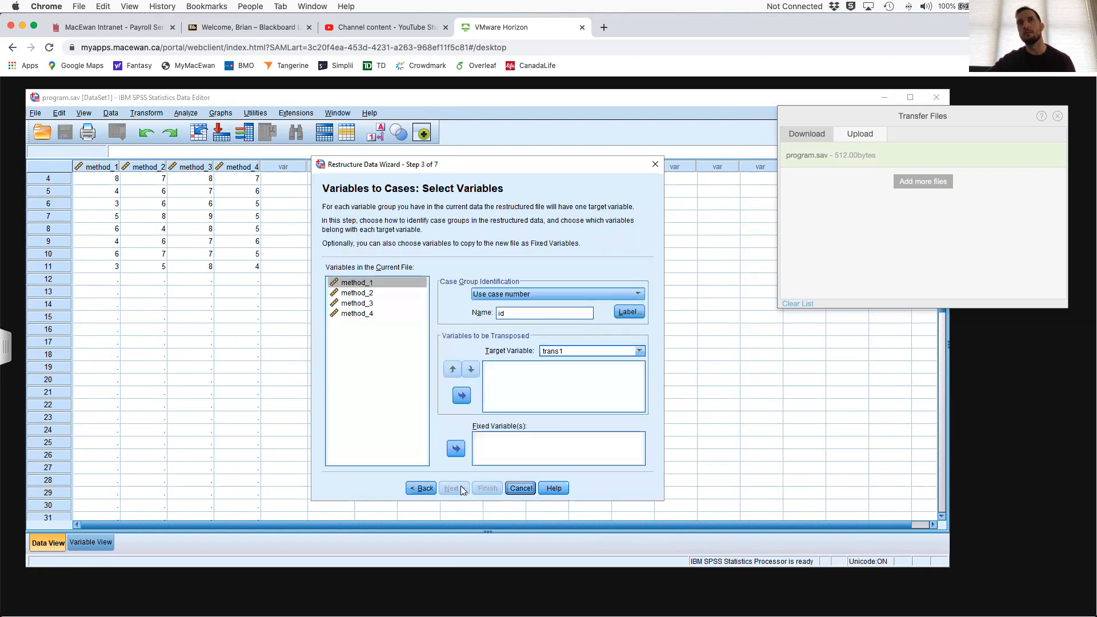
{"action": "left_click", "coordinate": [385, 314], "text": "shift"}
{"action": "left_click", "coordinate": [461, 395]}
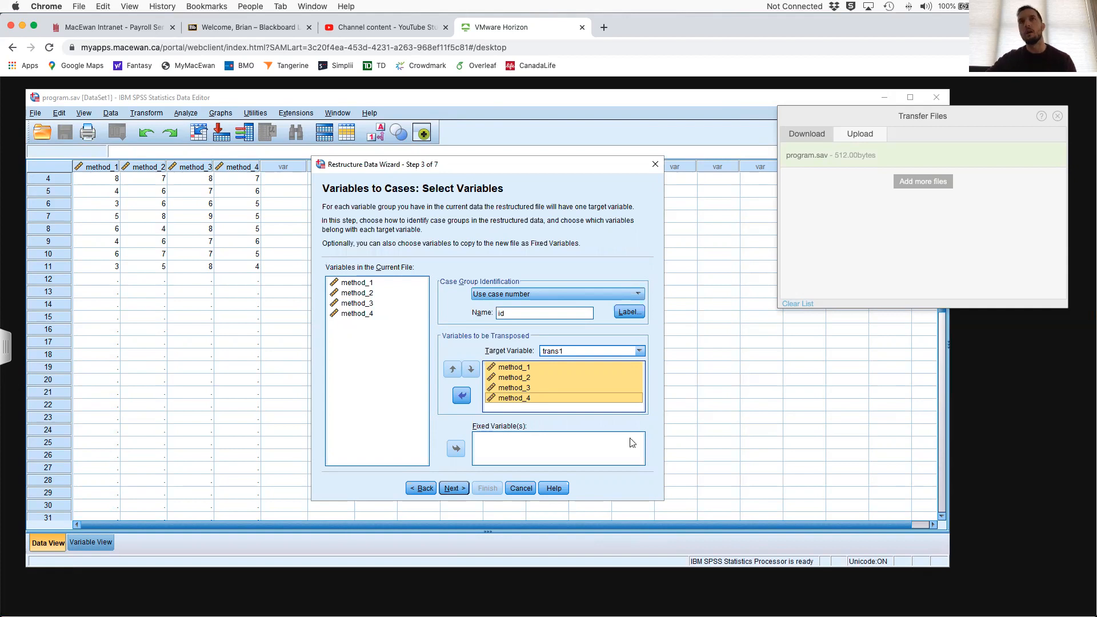
{"action": "left_click", "coordinate": [578, 350]}
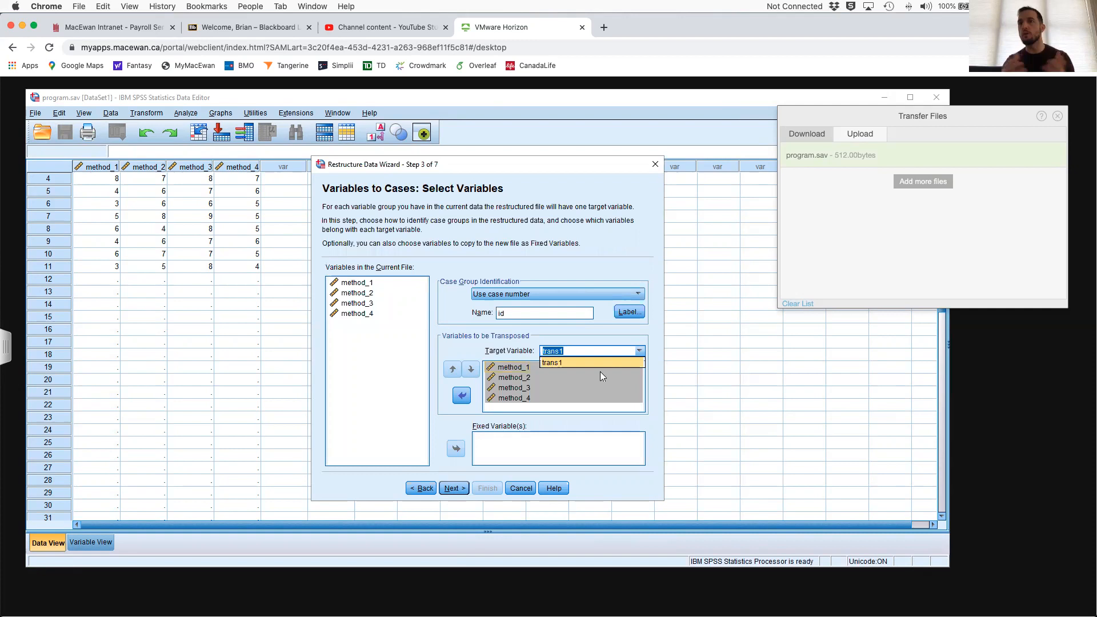
{"action": "type", "text": "scores_all"}
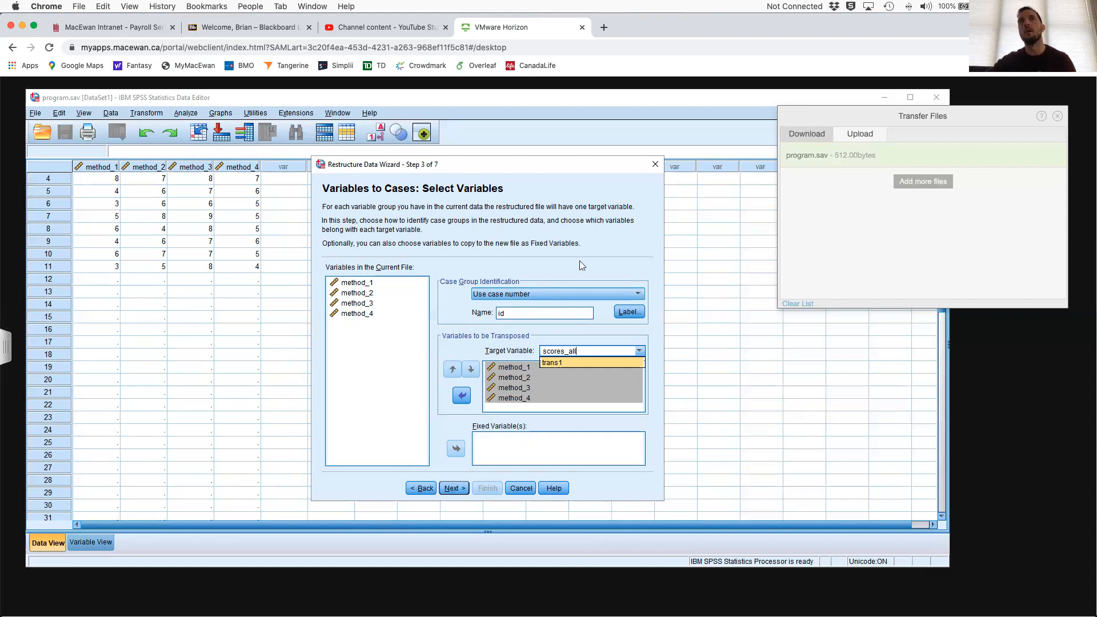
{"action": "left_click", "coordinate": [525, 294]}
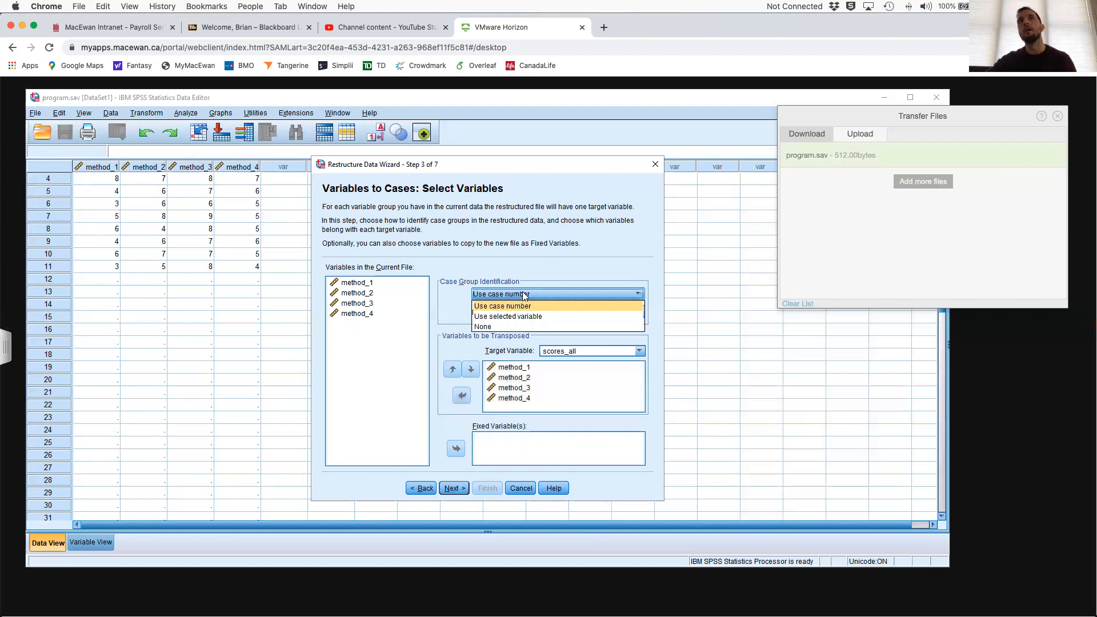
{"action": "left_click", "coordinate": [511, 326]}
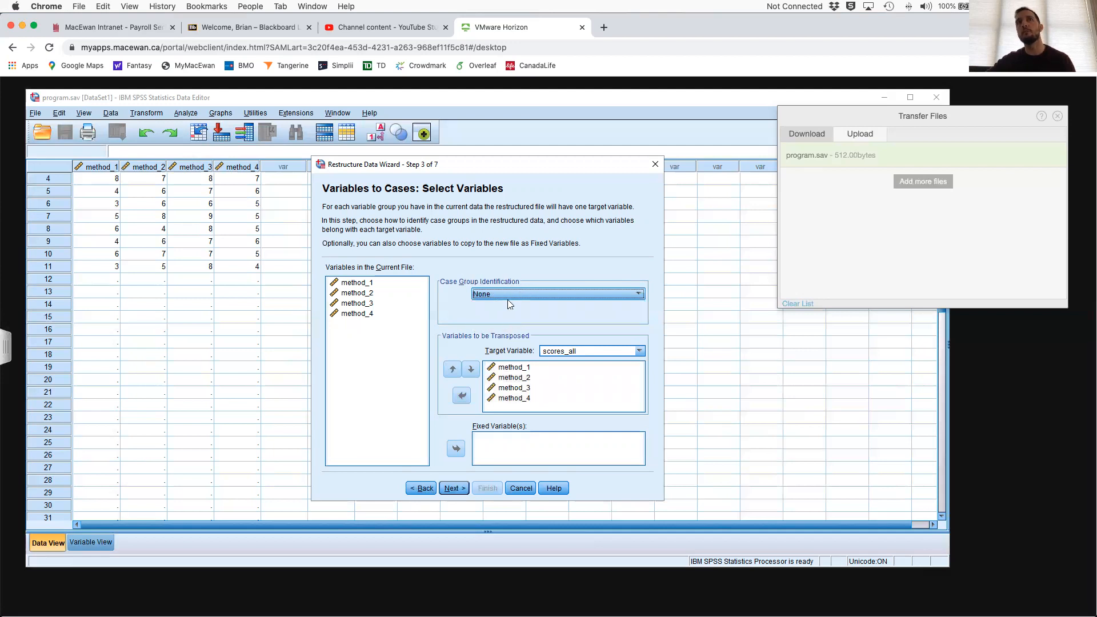
{"action": "left_click", "coordinate": [465, 487]}
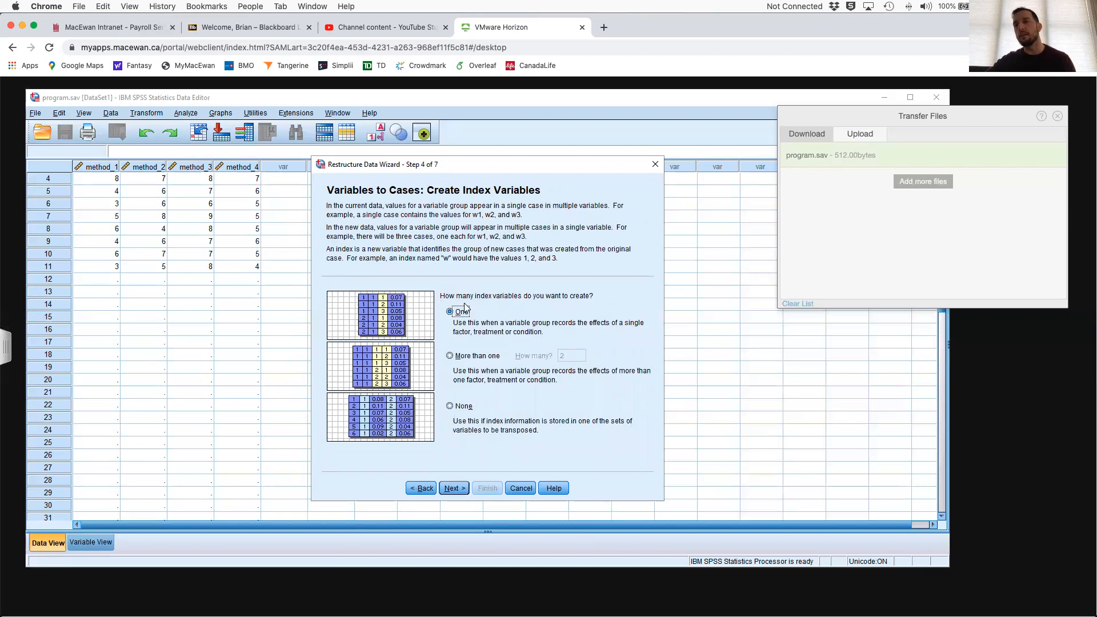
Create one index variable with sequential numbers, keep the default restructuring options, and finish the wizard.
{"action": "left_click", "coordinate": [454, 488]}
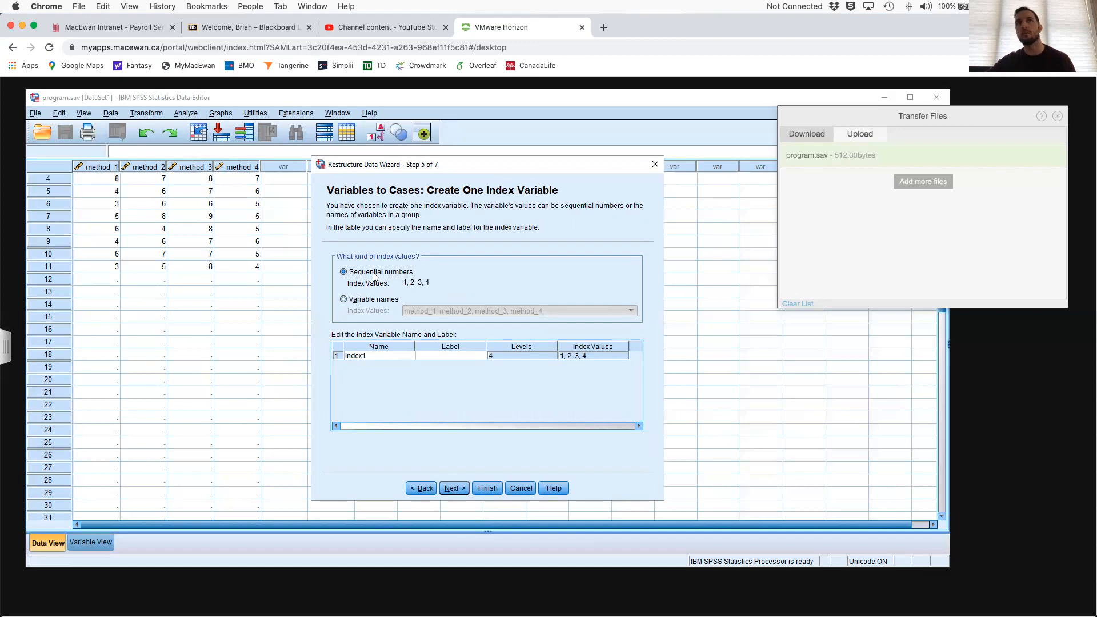
{"action": "left_click", "coordinate": [459, 487]}
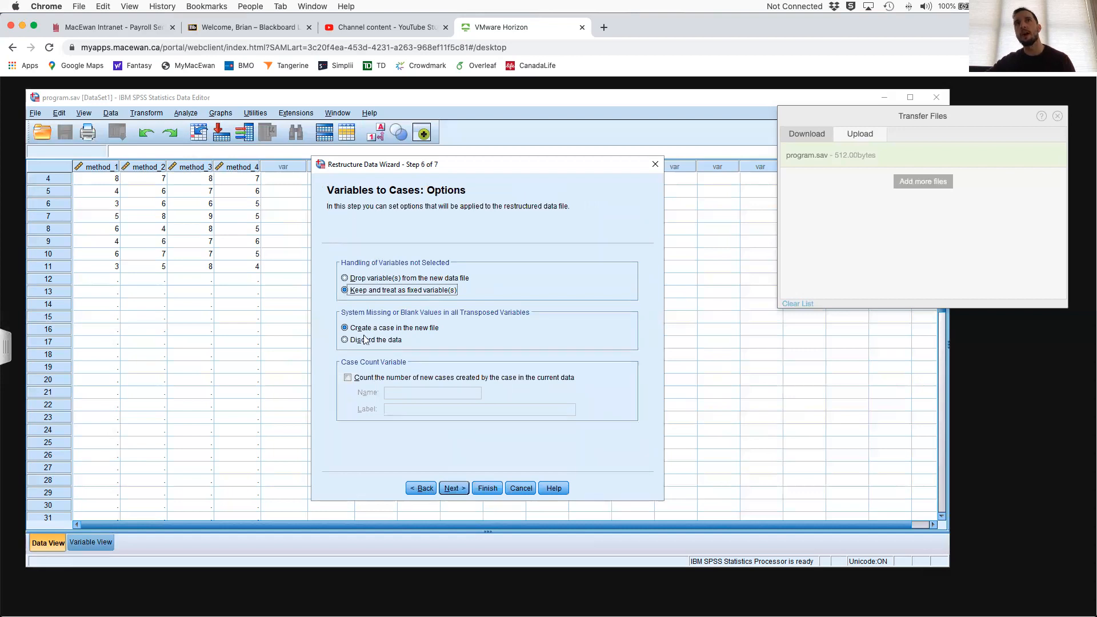
{"action": "left_click", "coordinate": [487, 490]}
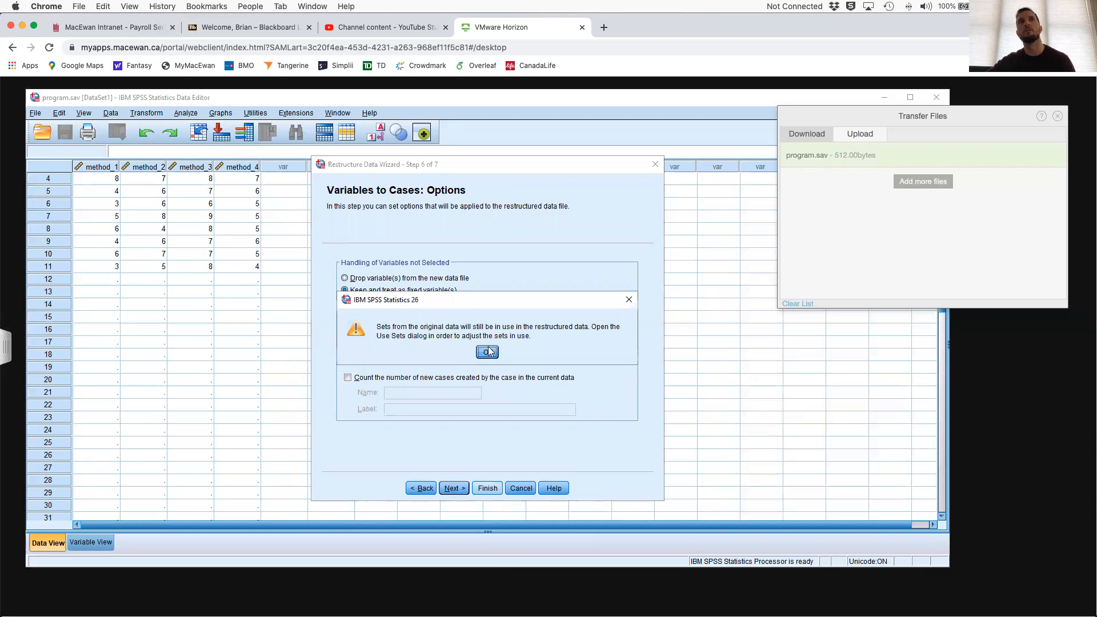
{"action": "left_click", "coordinate": [629, 299]}
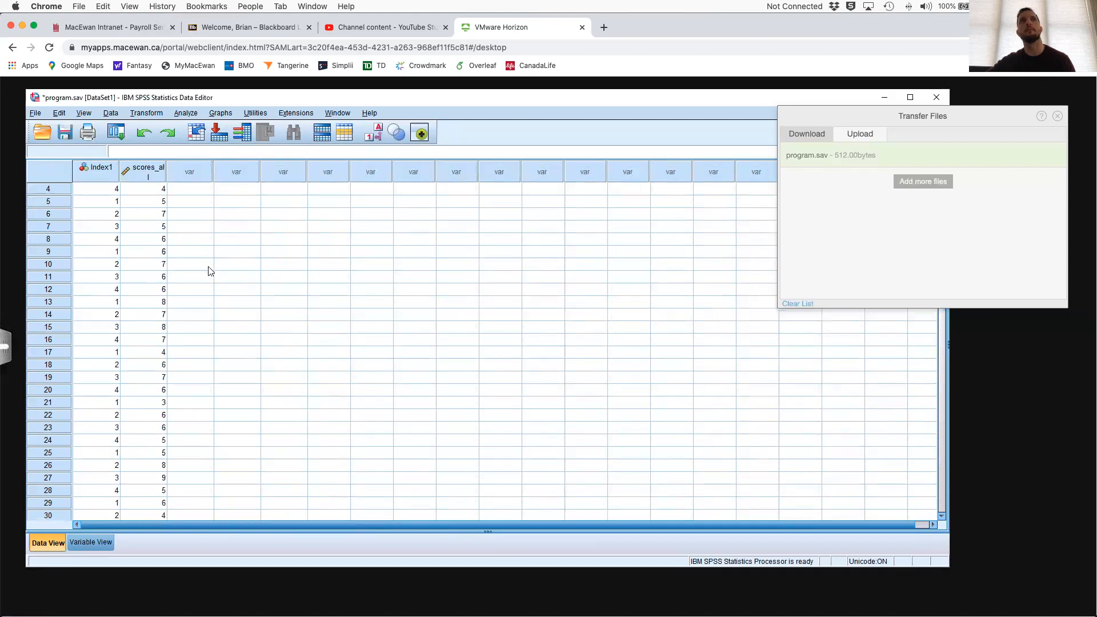
{"action": "scroll", "coordinate": [197, 256], "scroll_direction": "up", "scroll_amount": 1}
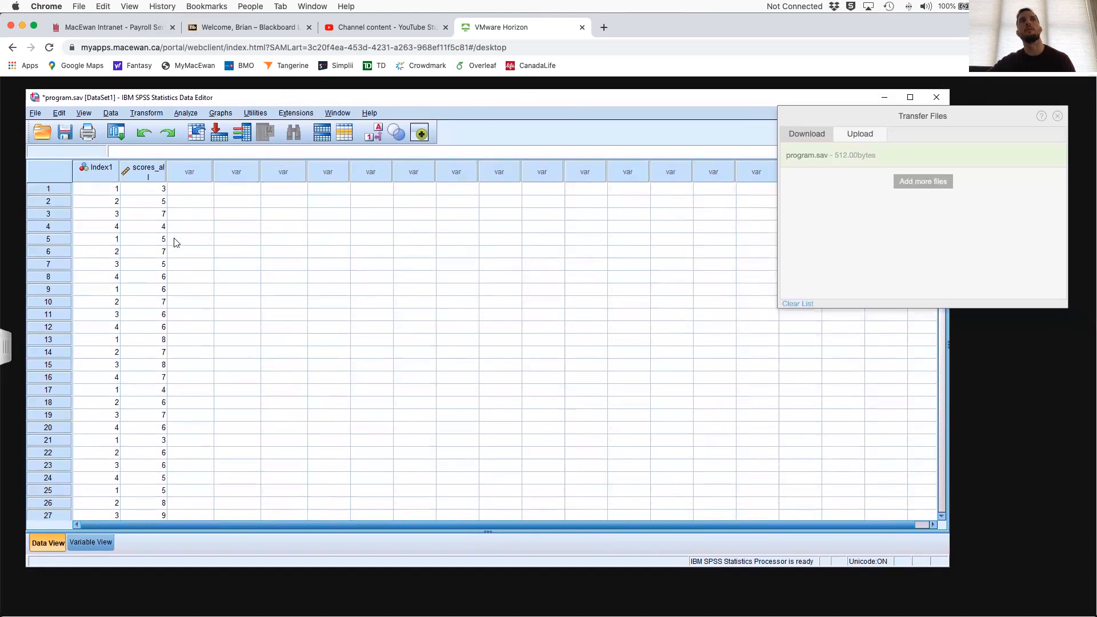
Save the restructured dataset in Documents as program_restructured.sav.
{"action": "left_click_drag", "start_coordinate": [323, 98], "coordinate": [407, 104]}
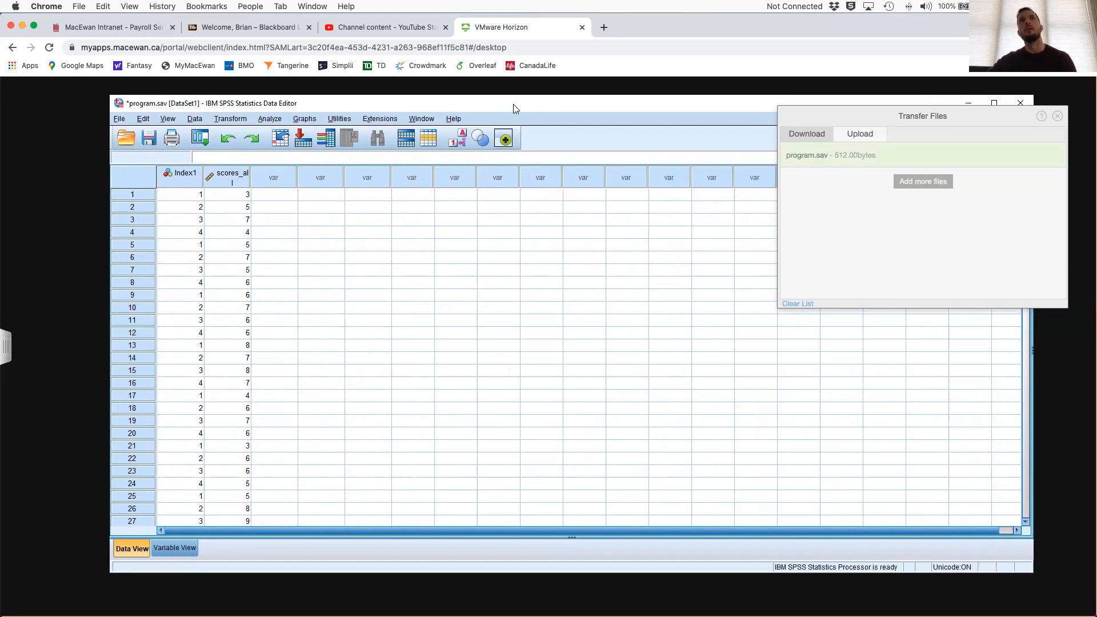
{"action": "left_click", "coordinate": [124, 119]}
{"action": "left_click", "coordinate": [162, 209]}
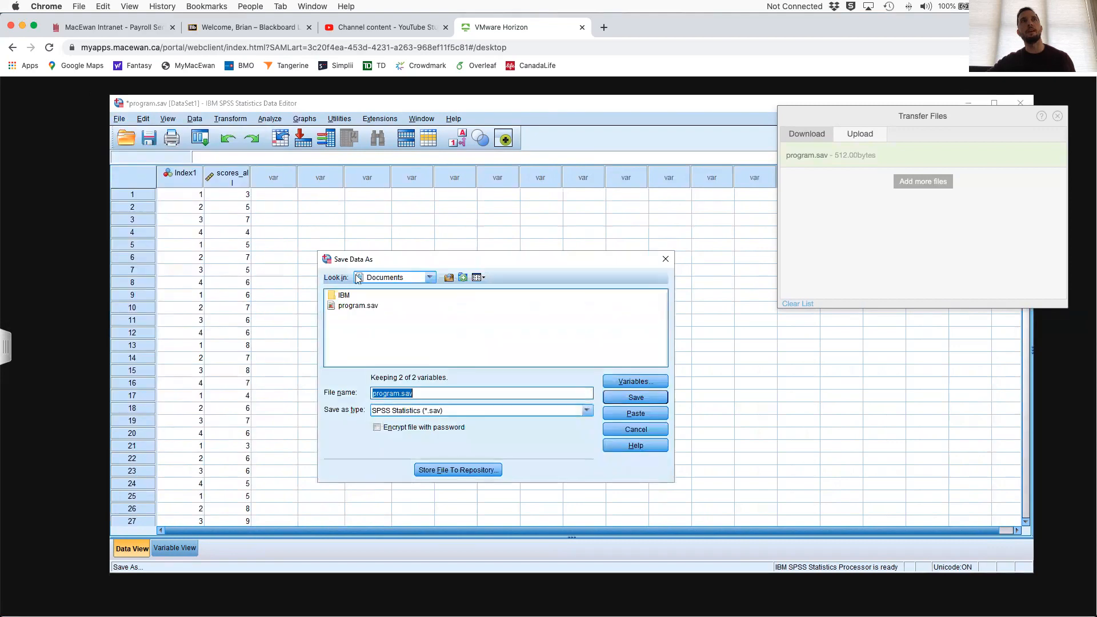
{"action": "left_click", "coordinate": [398, 394]}
{"action": "type", "text": "_restructur"}
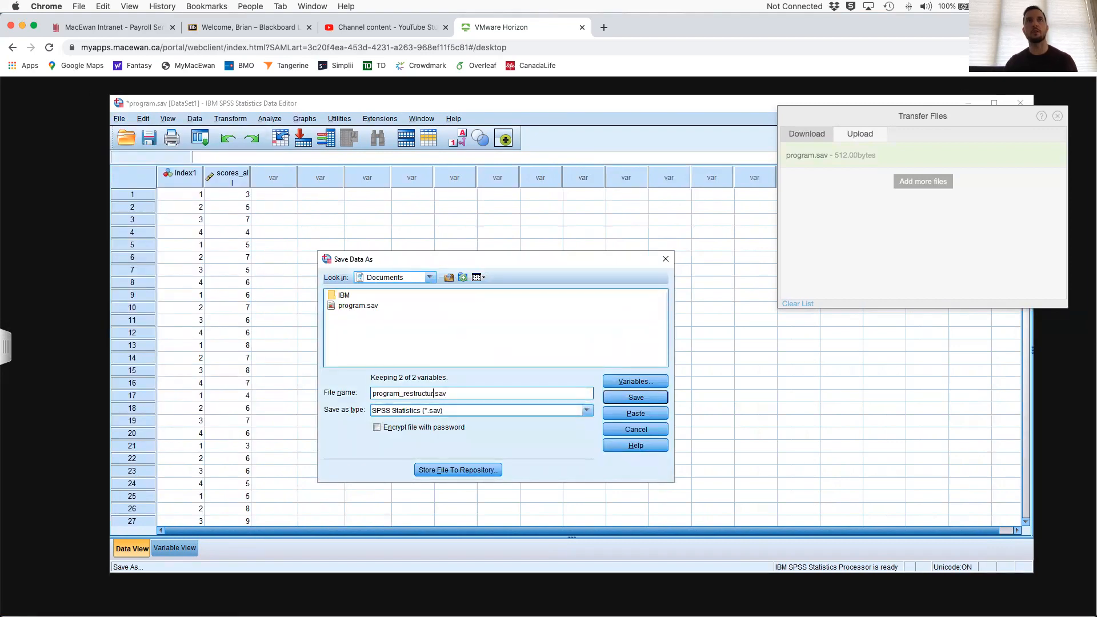
{"action": "type", "text": "ed"}
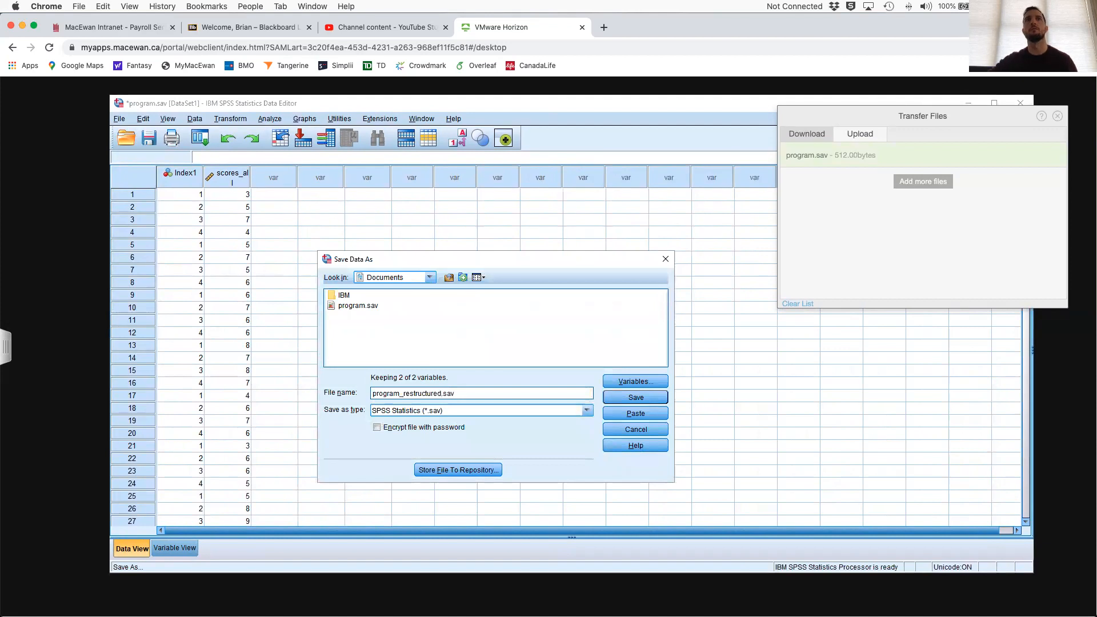
{"action": "left_click", "coordinate": [631, 396]}
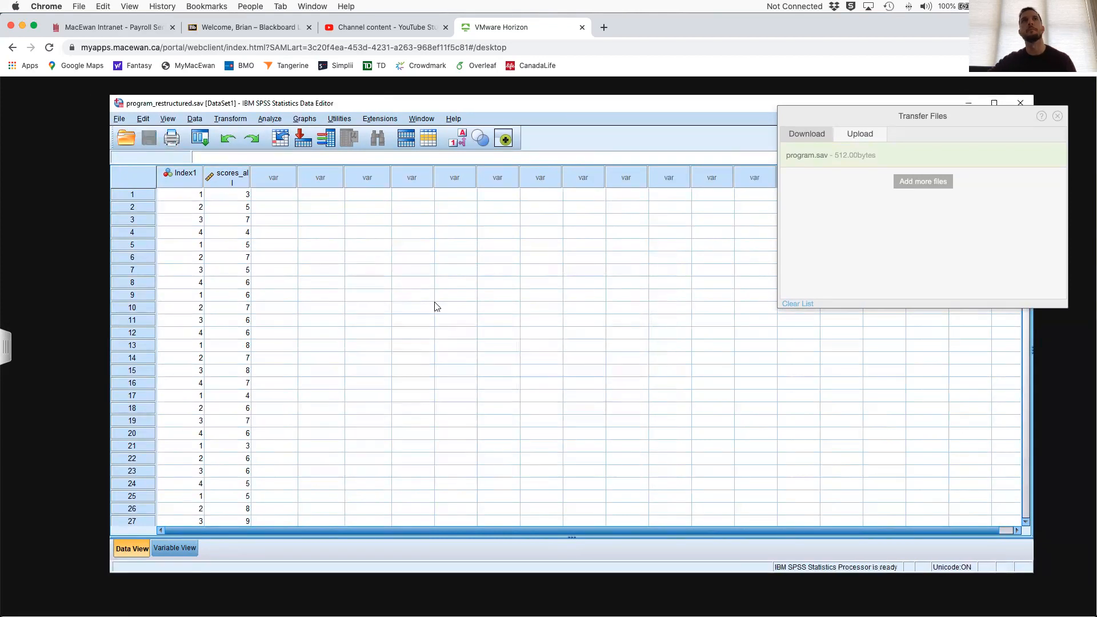
Sort the cases in ascending order of Index1 and check the sorted rows for missing scores.
{"action": "right_click", "coordinate": [179, 175]}
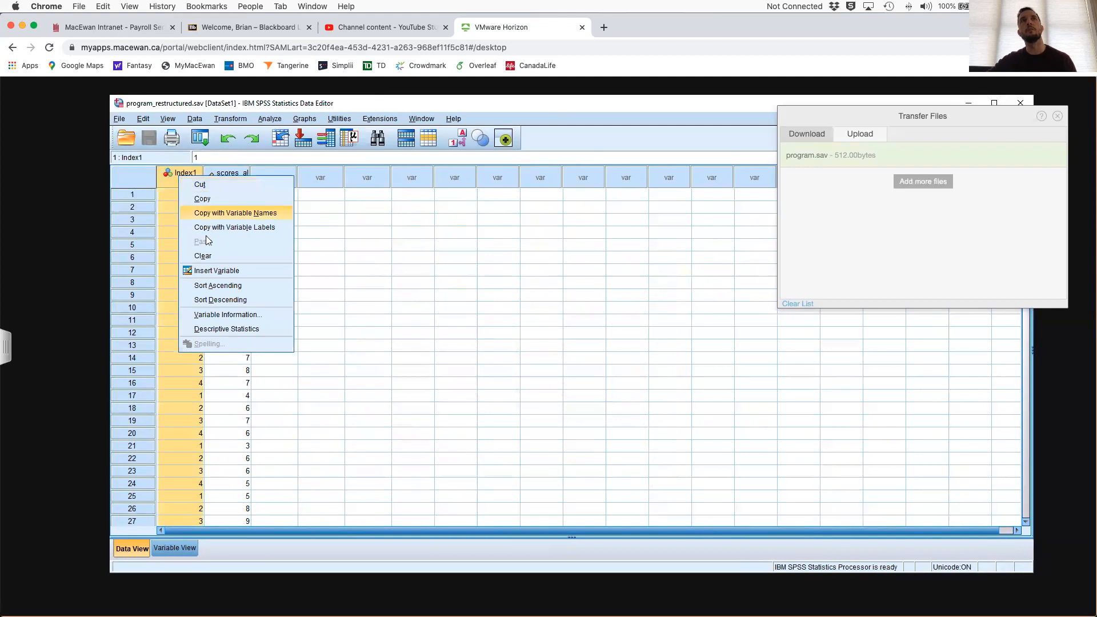
{"action": "left_click", "coordinate": [220, 286]}
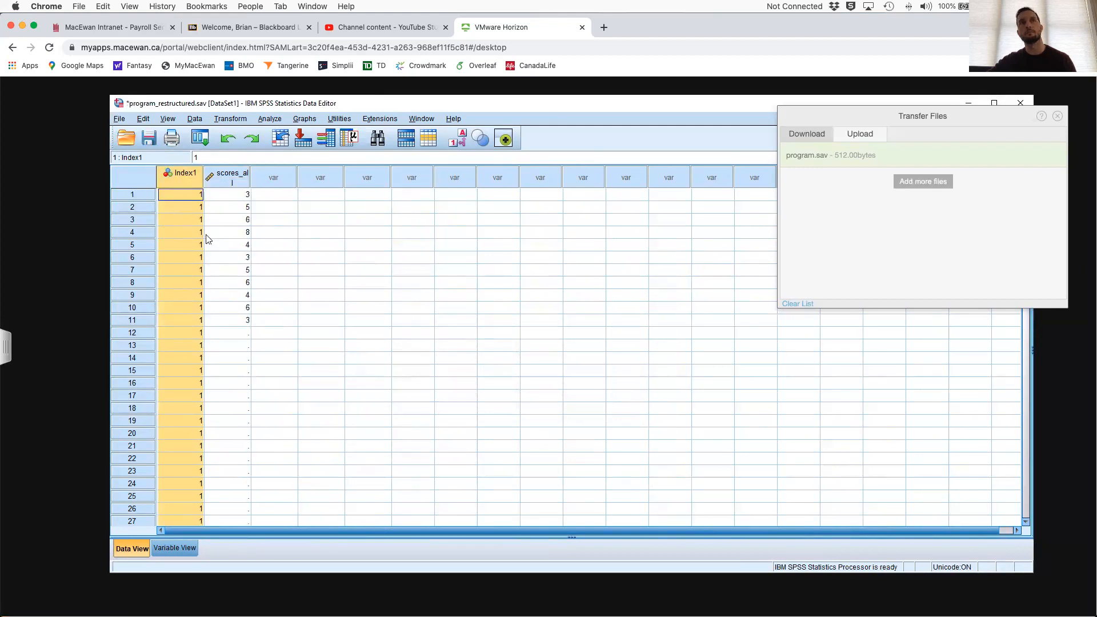
{"action": "scroll", "coordinate": [229, 286], "scroll_direction": "down", "scroll_amount": 7}
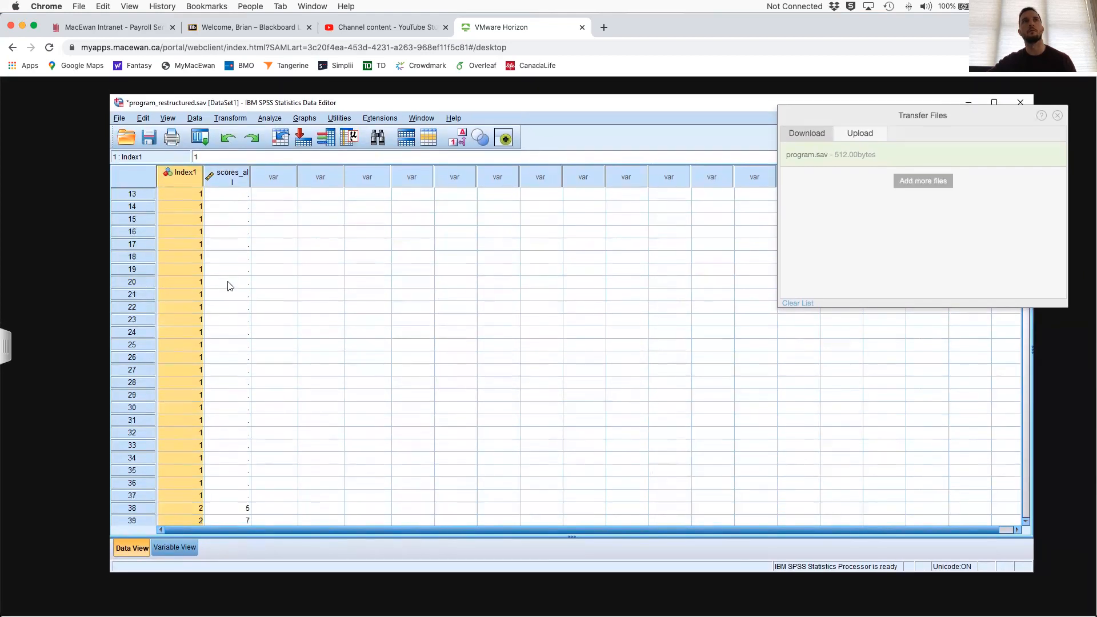
{"action": "scroll", "coordinate": [229, 286], "scroll_direction": "down", "scroll_amount": 3}
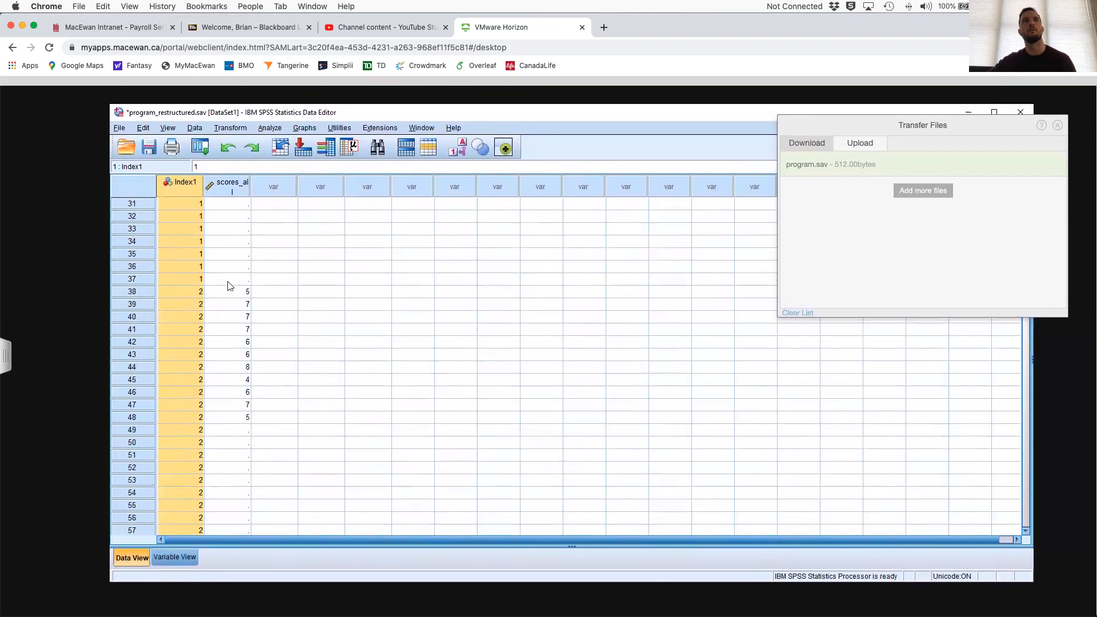
{"action": "scroll", "coordinate": [228, 284], "scroll_direction": "up", "scroll_amount": 8}
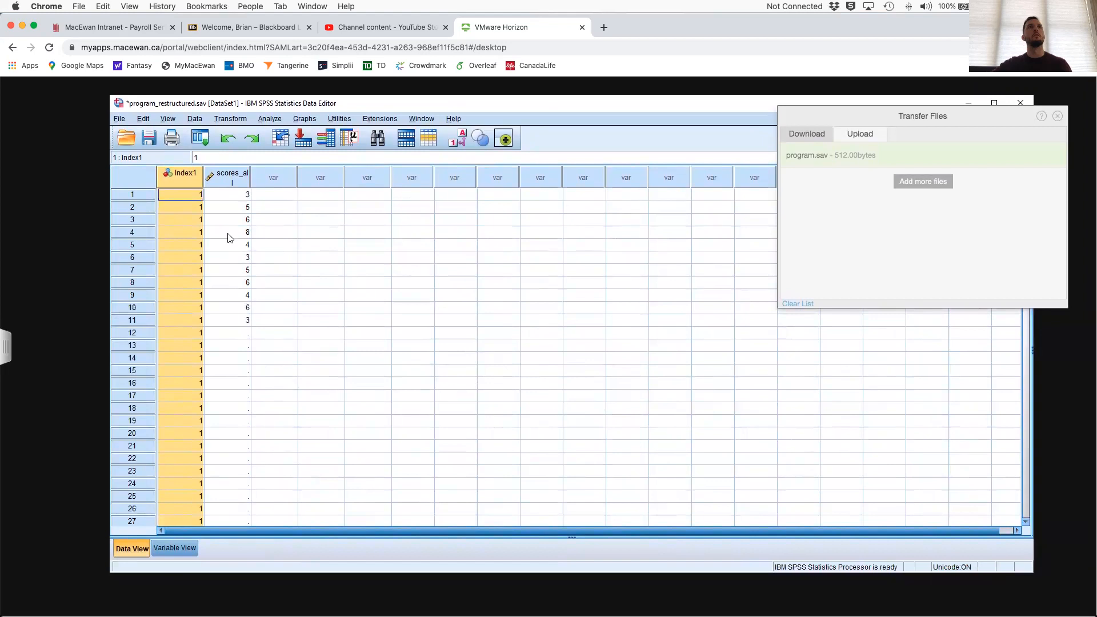
Delete rows 12 to 37, the Index1 = 1 cases that have no score.
{"action": "left_click", "coordinate": [230, 233]}
{"action": "left_click", "coordinate": [148, 333]}
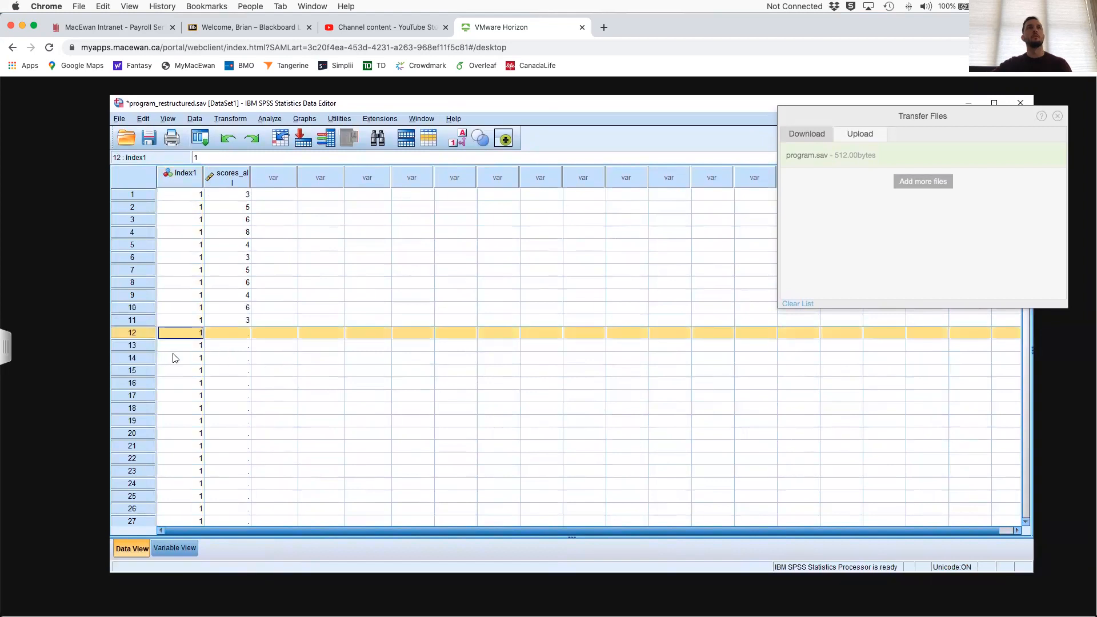
{"action": "scroll", "coordinate": [175, 363], "scroll_direction": "down", "scroll_amount": 2}
{"action": "scroll", "coordinate": [175, 362], "scroll_direction": "down", "scroll_amount": 3}
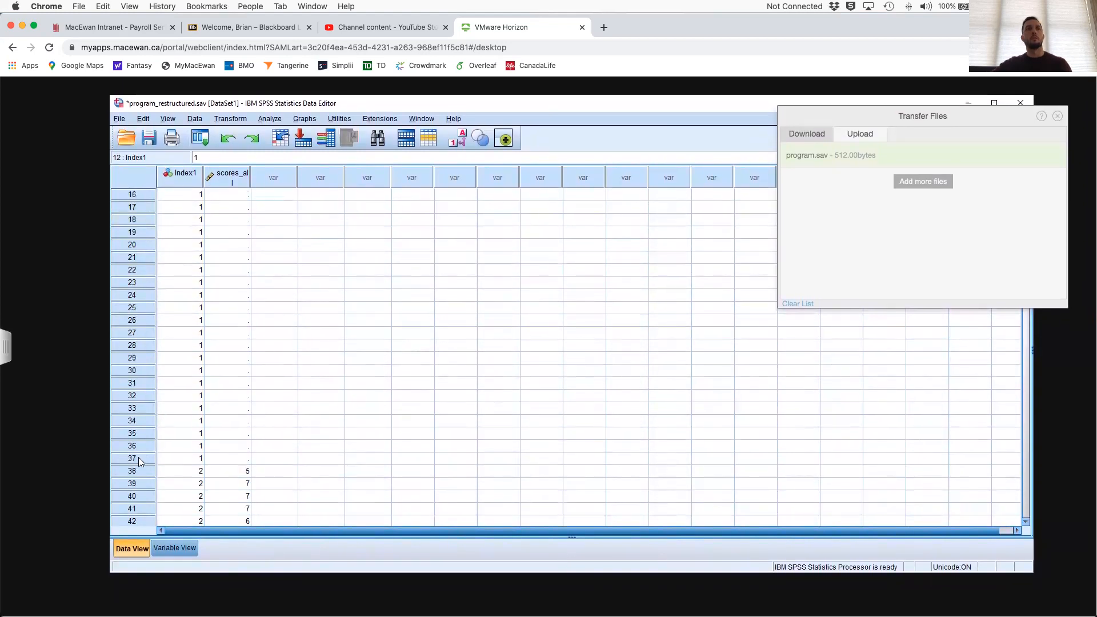
{"action": "left_click", "coordinate": [139, 457], "text": "shift"}
{"action": "key", "text": "Delete"}
Delete rows 23 to 48, the Index1 = 2 cases that have no score.
{"action": "scroll", "coordinate": [173, 375], "scroll_direction": "up", "scroll_amount": 2}
{"action": "left_click", "coordinate": [132, 357]}
{"action": "scroll", "coordinate": [171, 382], "scroll_direction": "down", "scroll_amount": 5}
{"action": "scroll", "coordinate": [140, 446], "scroll_direction": "down", "scroll_amount": 1}
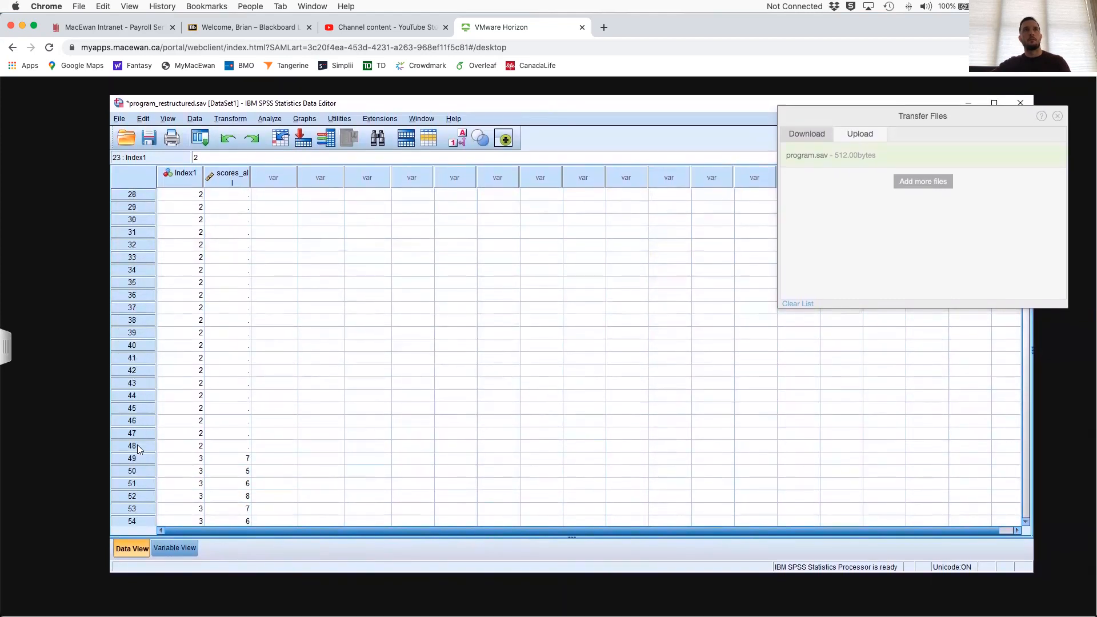
{"action": "left_click", "coordinate": [137, 444], "text": "shift"}
{"action": "key", "text": "Delete"}
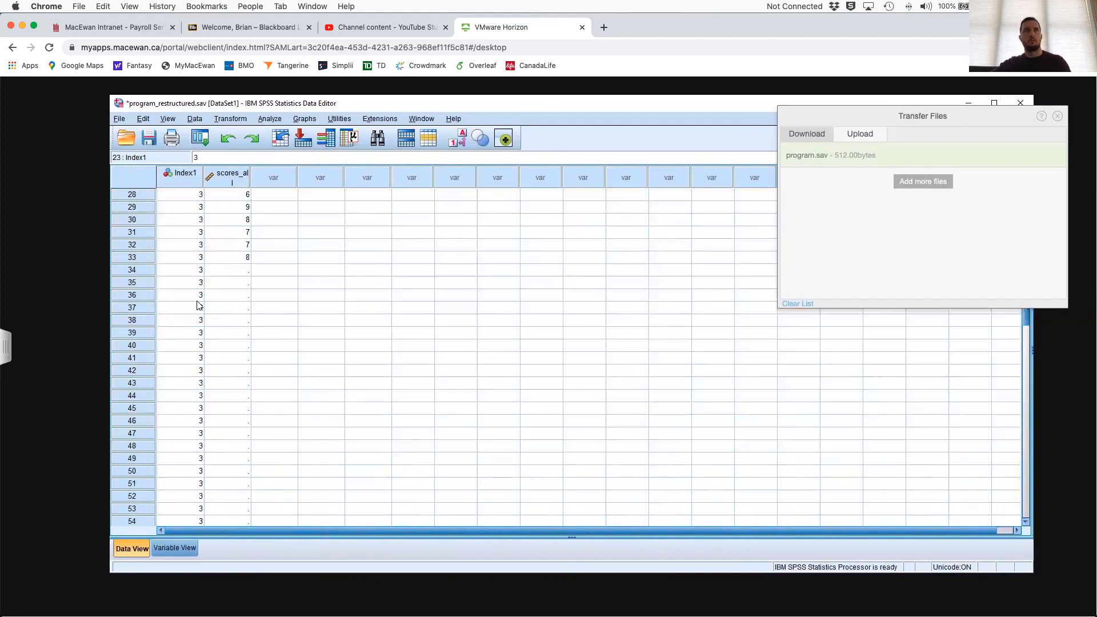
Delete rows 34 to 59, the Index1 = 3 cases that have no score.
{"action": "left_click", "coordinate": [147, 270]}
{"action": "scroll", "coordinate": [166, 318], "scroll_direction": "down", "scroll_amount": 4}
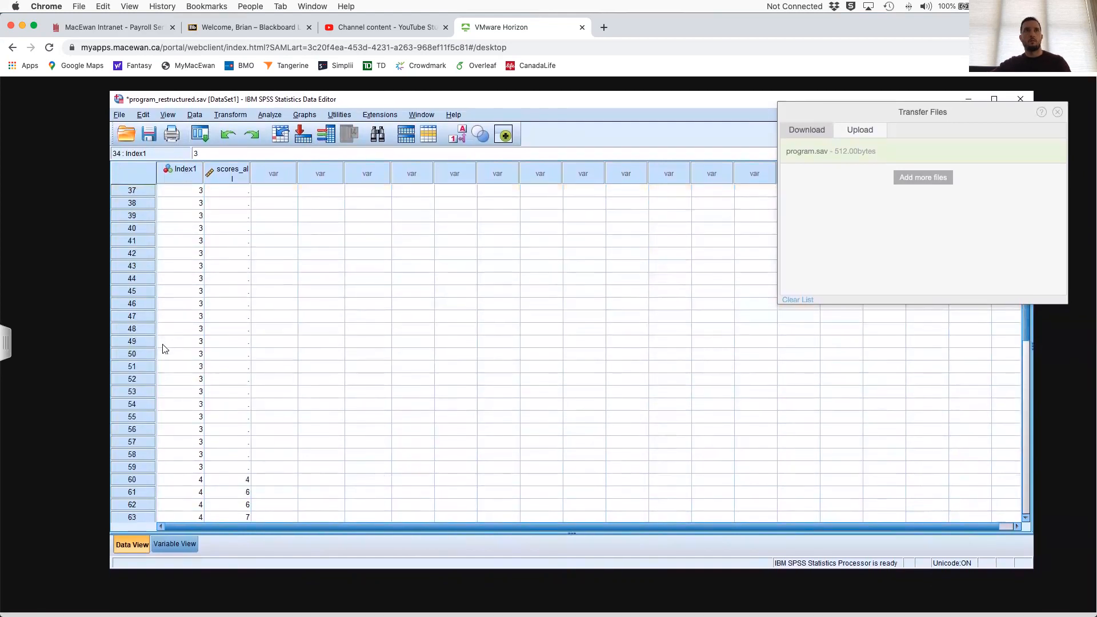
{"action": "left_click", "coordinate": [137, 433], "text": "shift"}
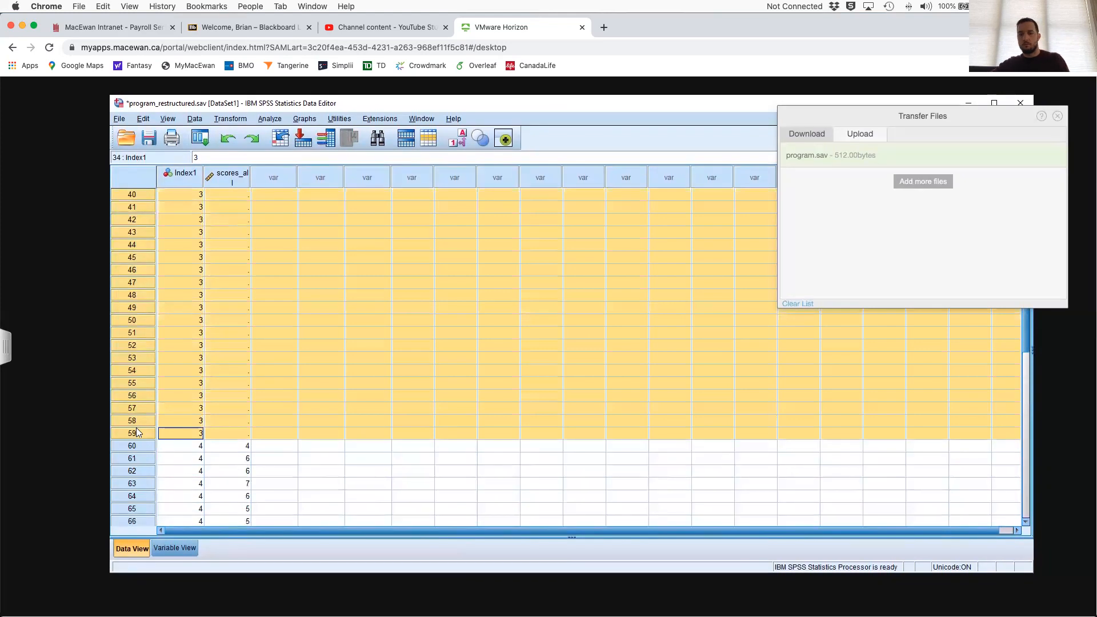
{"action": "key", "text": "Delete"}
Delete rows 45 to 70, the Index1 = 4 cases that have no score.
{"action": "scroll", "coordinate": [140, 223], "scroll_direction": "down", "scroll_amount": 1}
{"action": "left_click", "coordinate": [139, 216]}
{"action": "key", "text": "Delete"}
{"action": "scroll", "coordinate": [157, 359], "scroll_direction": "down", "scroll_amount": 3}
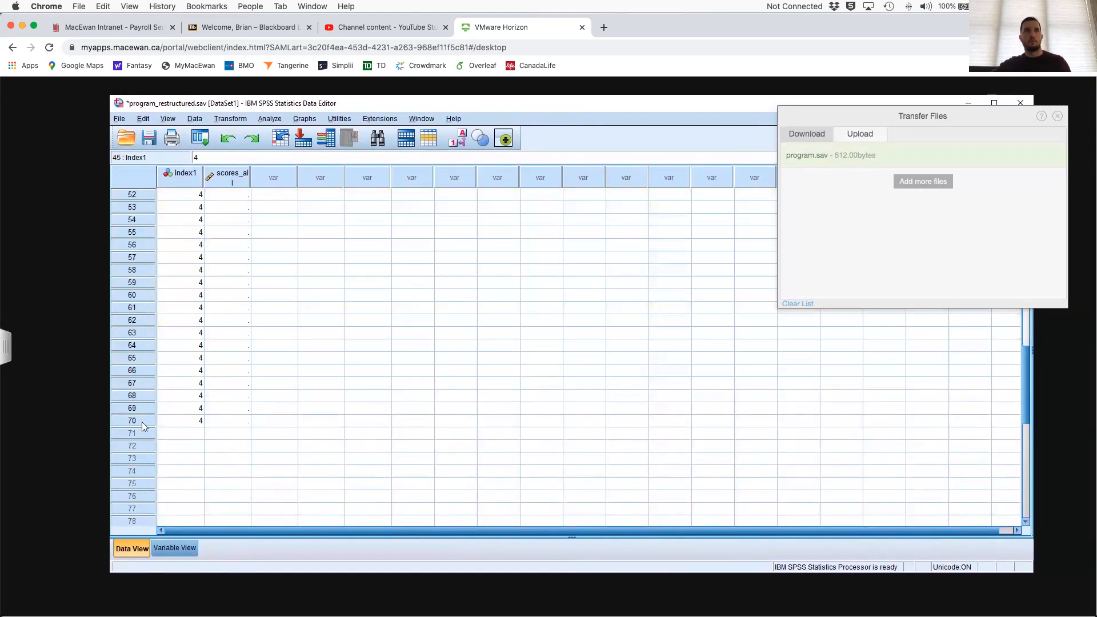
{"action": "left_click", "coordinate": [141, 421], "text": "shift"}
{"action": "key", "text": "Delete"}
{"action": "scroll", "coordinate": [303, 302], "scroll_direction": "up", "scroll_amount": 6}
{"action": "scroll", "coordinate": [303, 302], "scroll_direction": "up", "scroll_amount": 8}
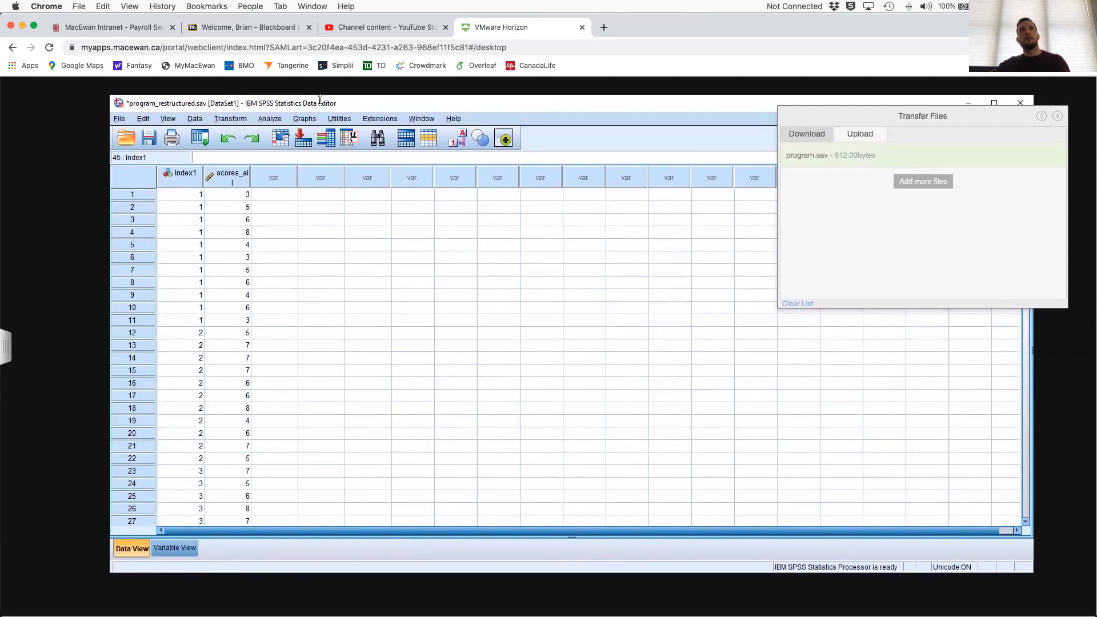
{"action": "left_click", "coordinate": [278, 124]}
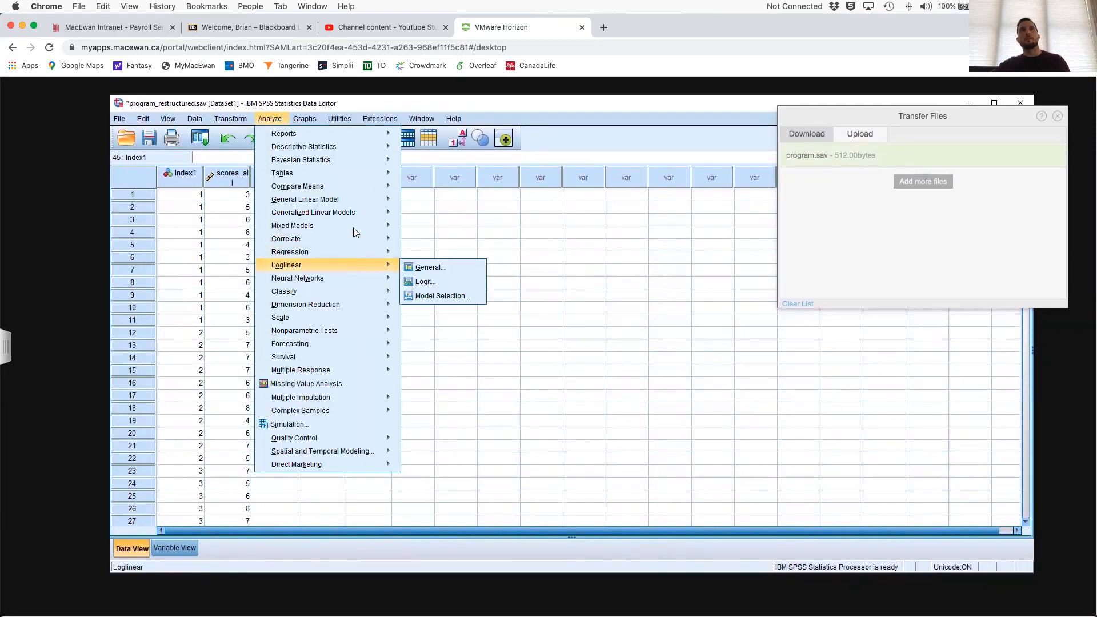
{"action": "mouse_move", "coordinate": [365, 187]}
{"action": "left_click", "coordinate": [437, 259]}
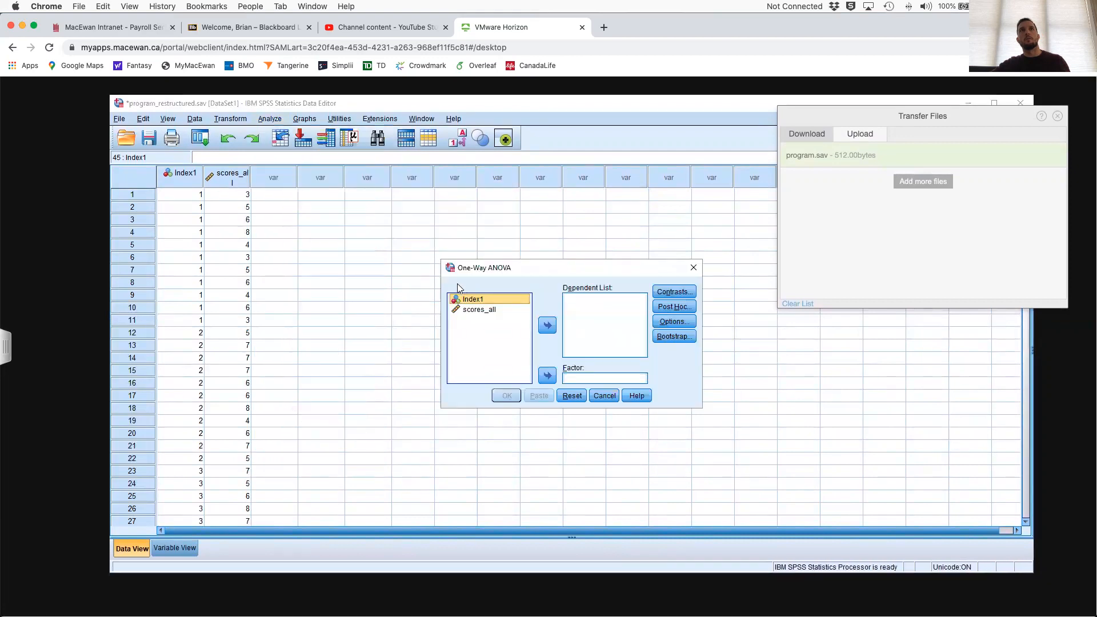
{"action": "left_click", "coordinate": [693, 268]}
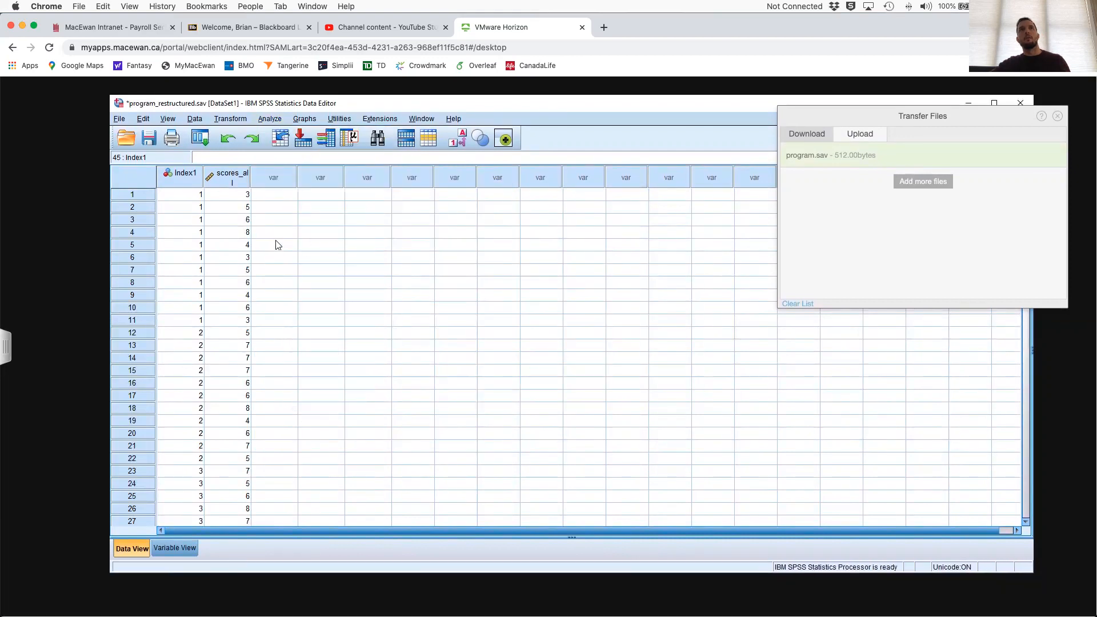
Open program.sav beside the restructured dataset and compare its four method columns with the stacked scores_all column.
{"action": "left_click_drag", "start_coordinate": [418, 105], "coordinate": [375, 96]}
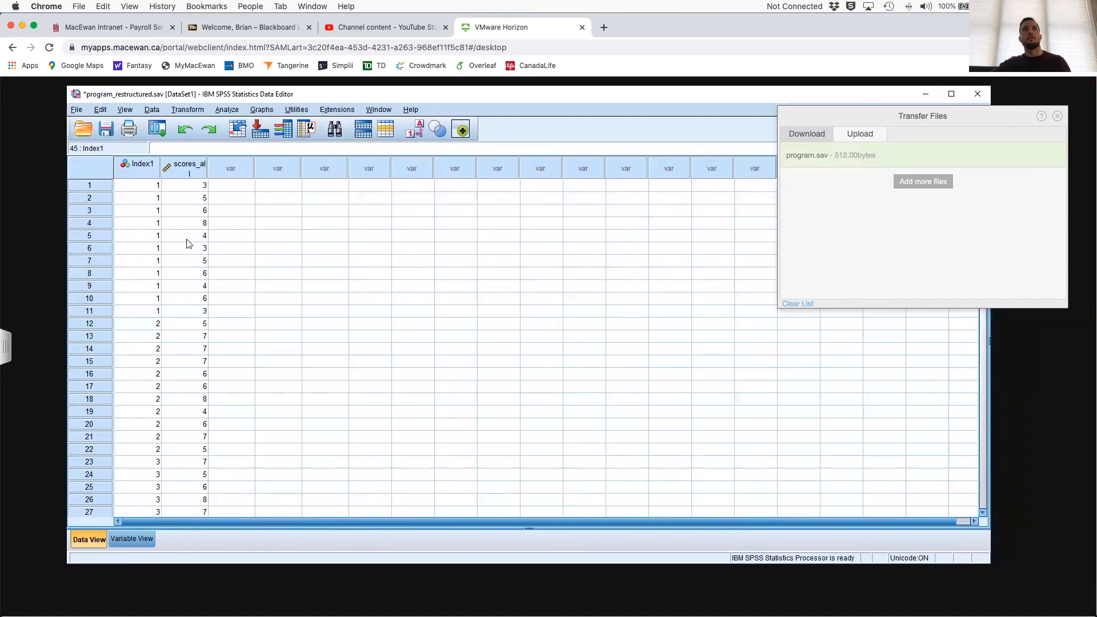
{"action": "key", "text": "ctrl+o"}
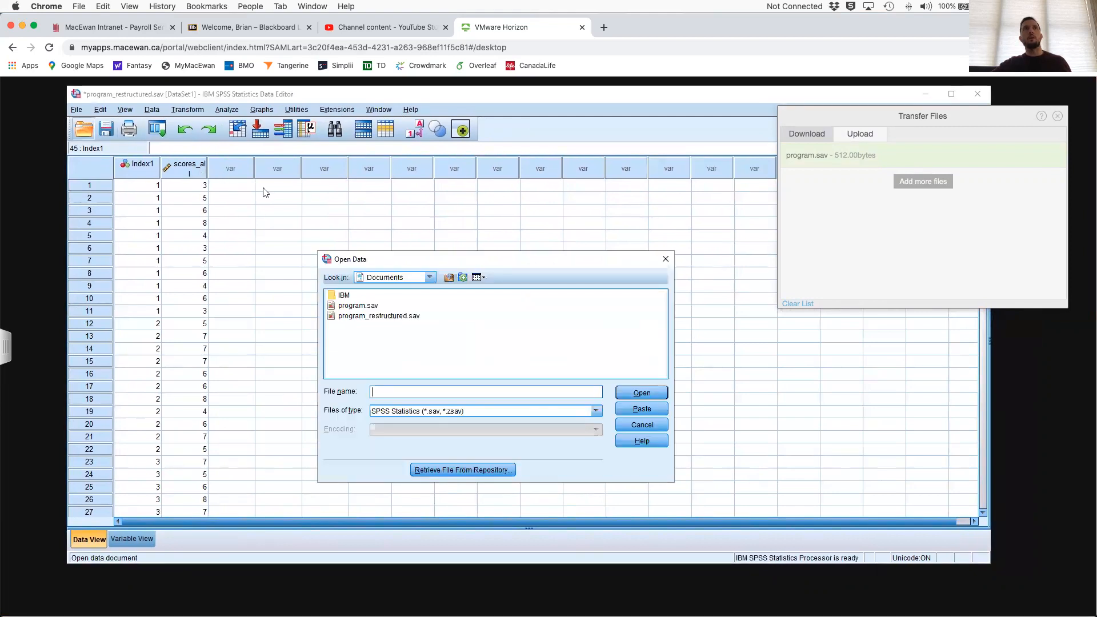
{"action": "left_click", "coordinate": [358, 305]}
{"action": "left_click", "coordinate": [639, 393]}
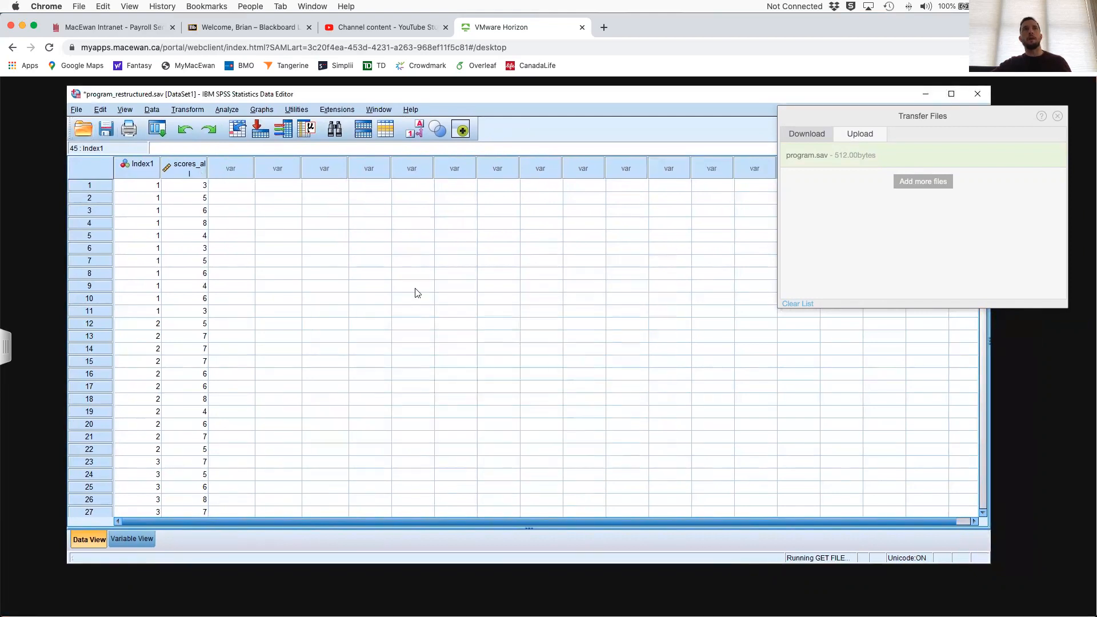
{"action": "left_click_drag", "start_coordinate": [296, 109], "coordinate": [463, 124]}
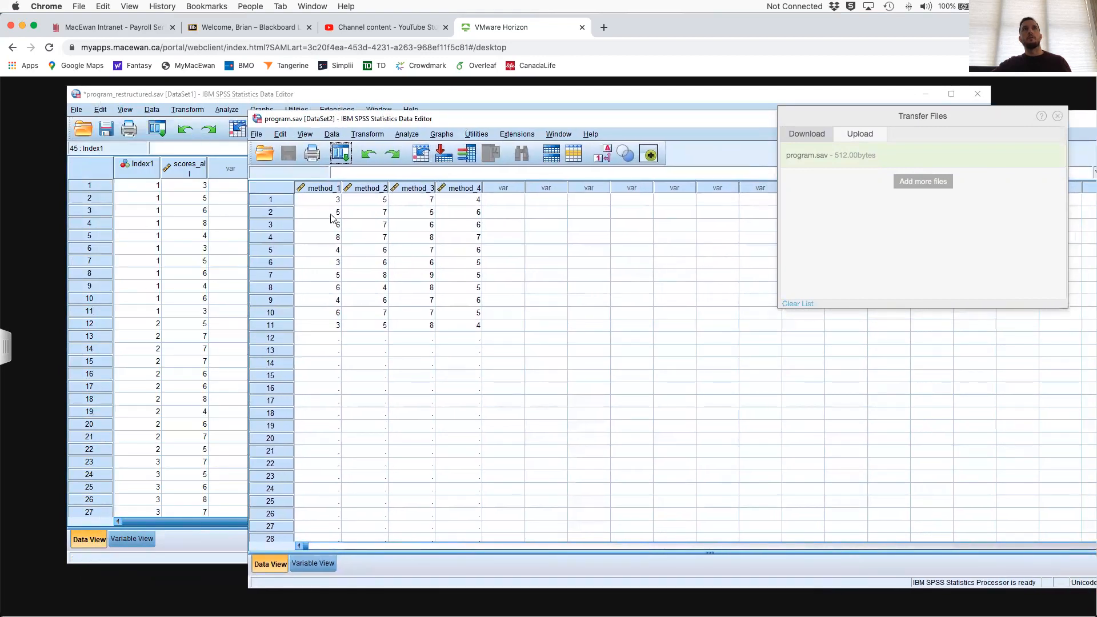
{"action": "left_click_drag", "start_coordinate": [330, 202], "coordinate": [328, 326]}
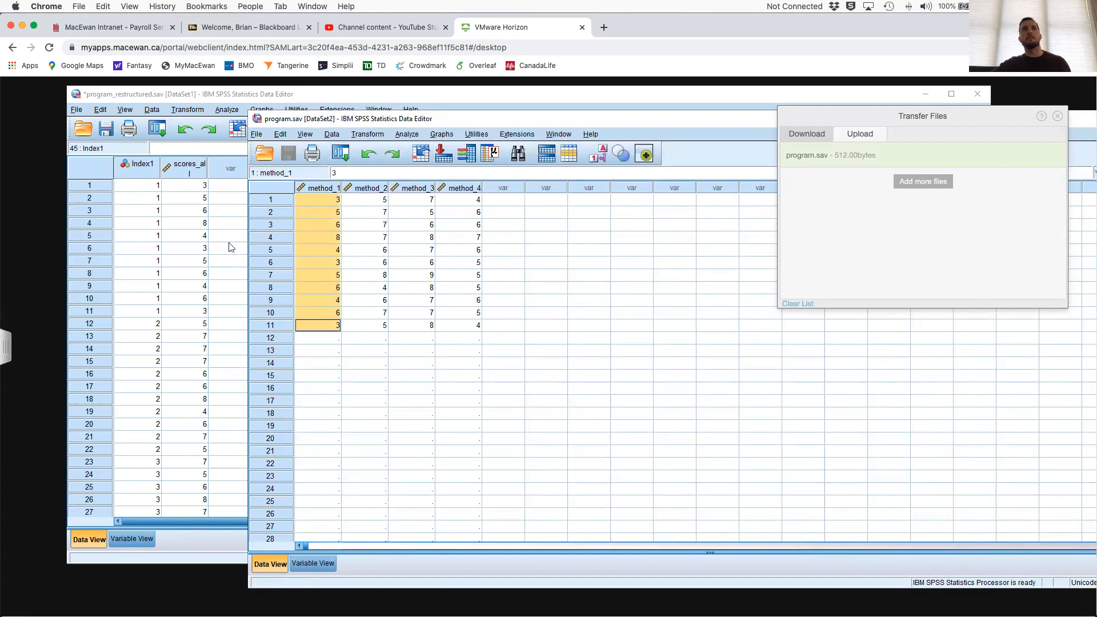
{"action": "left_click", "coordinate": [201, 189]}
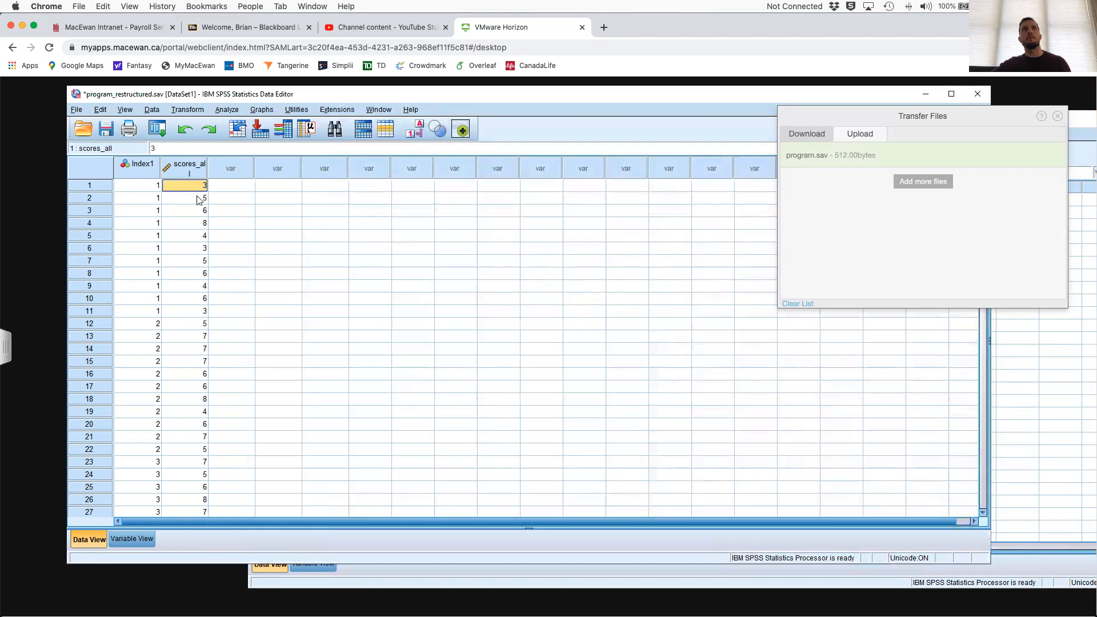
{"action": "left_click", "coordinate": [1047, 469]}
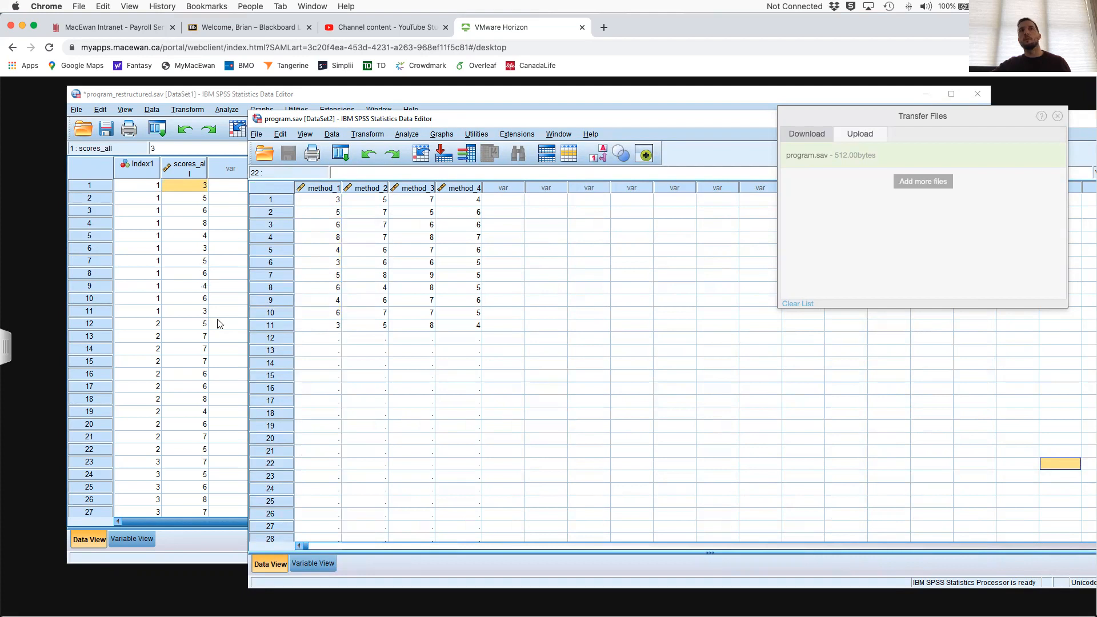
{"action": "scroll", "coordinate": [192, 324], "scroll_direction": "down", "scroll_amount": 2}
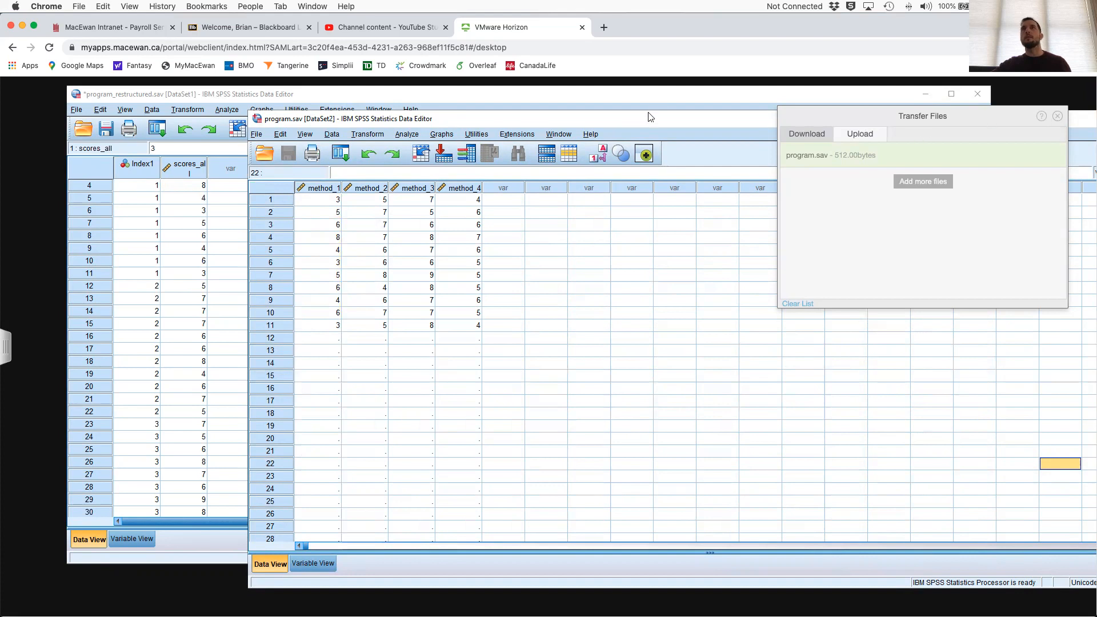
Close the Transfer Files window, minimize program.sav and return to the first cases of program_restructured.sav.
{"action": "left_click_drag", "start_coordinate": [650, 117], "coordinate": [531, 120]}
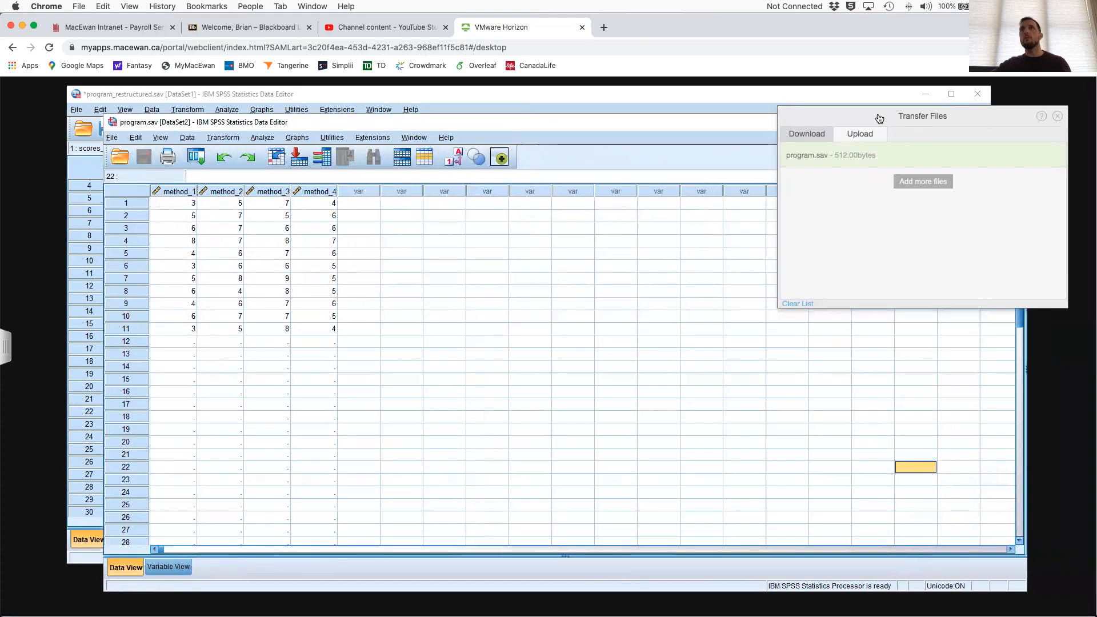
{"action": "left_click", "coordinate": [1057, 116]}
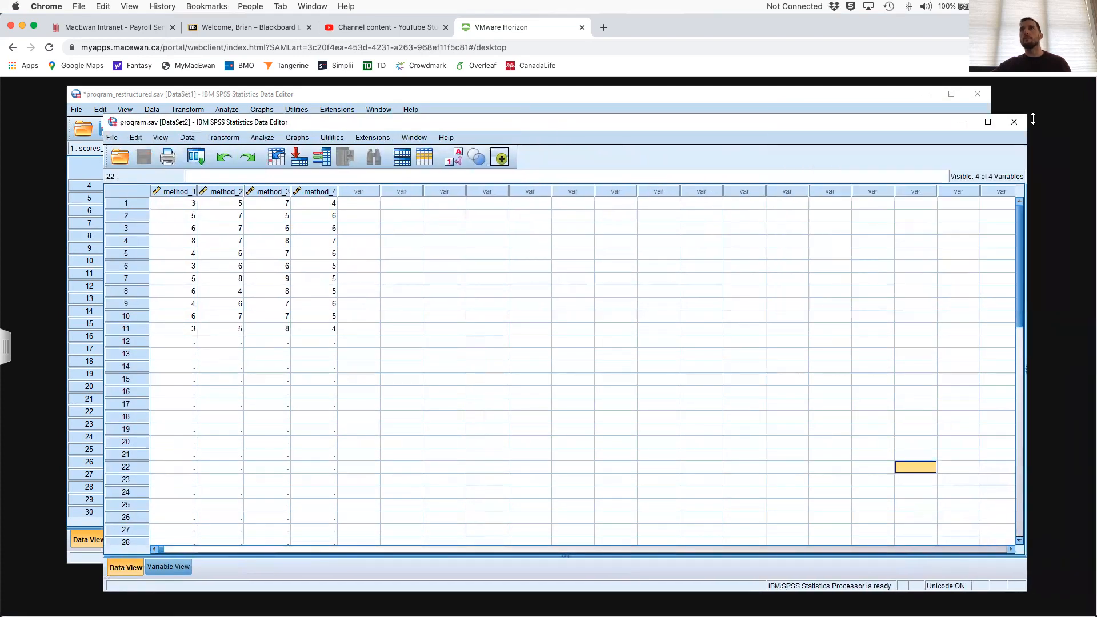
{"action": "left_click", "coordinate": [960, 122]}
{"action": "left_click_drag", "start_coordinate": [679, 97], "coordinate": [736, 116]}
{"action": "scroll", "coordinate": [372, 272], "scroll_direction": "up", "scroll_amount": 1}
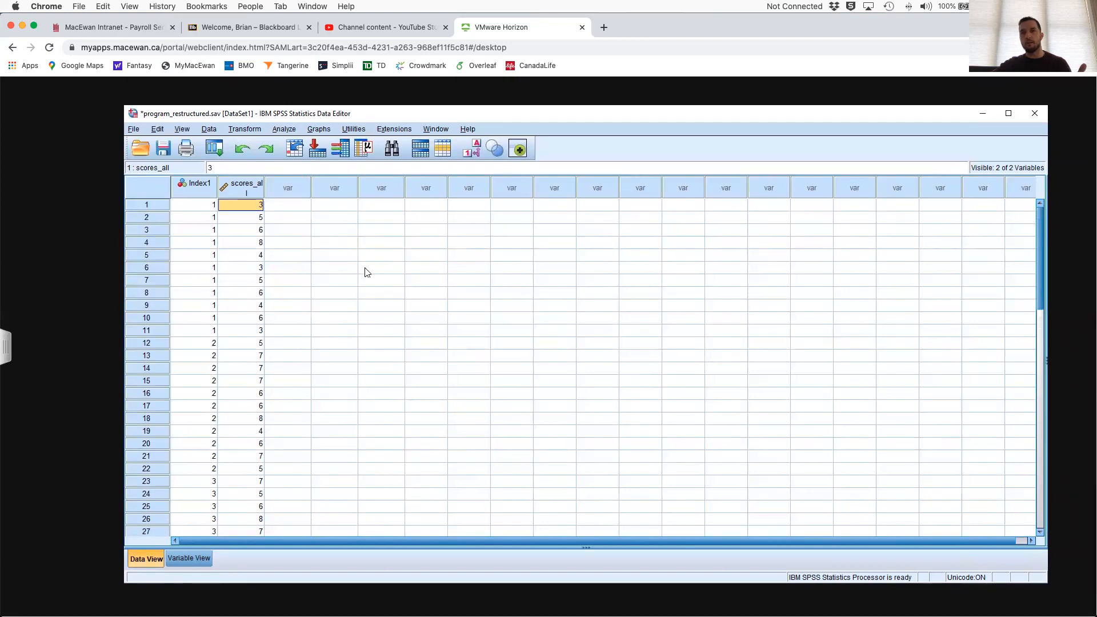
{"action": "left_click", "coordinate": [209, 129]}
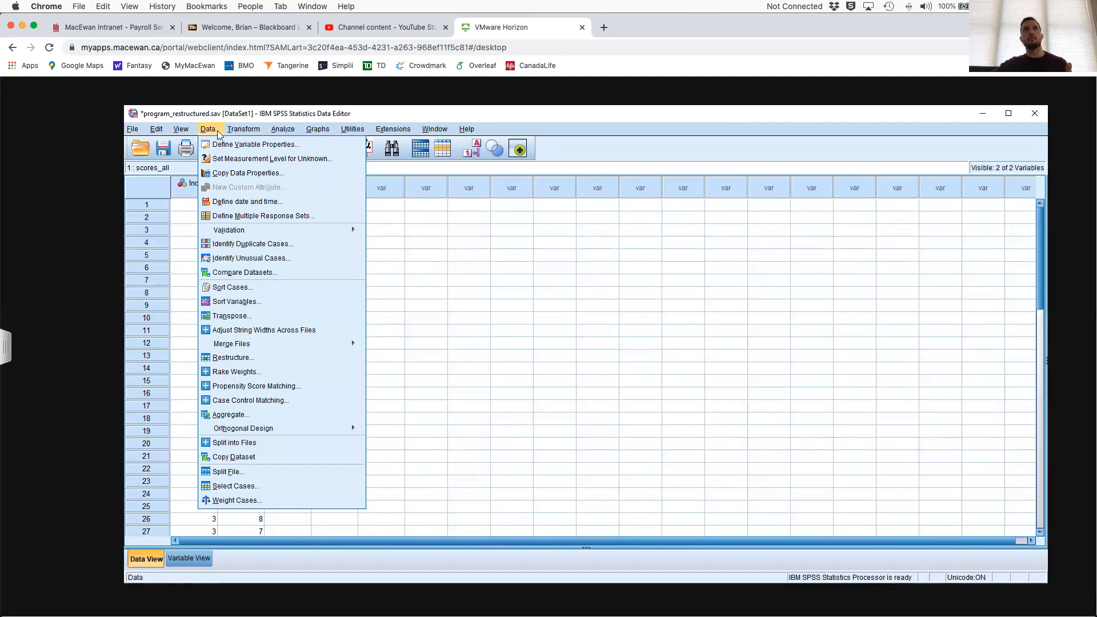
{"action": "left_click", "coordinate": [207, 131]}
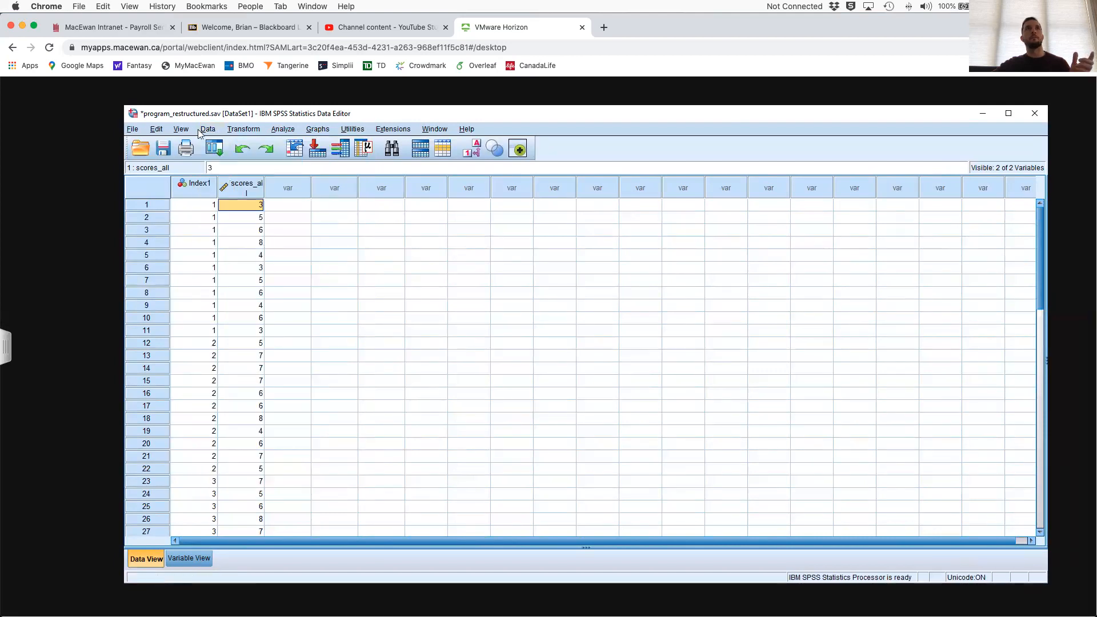
{"action": "left_click", "coordinate": [207, 129]}
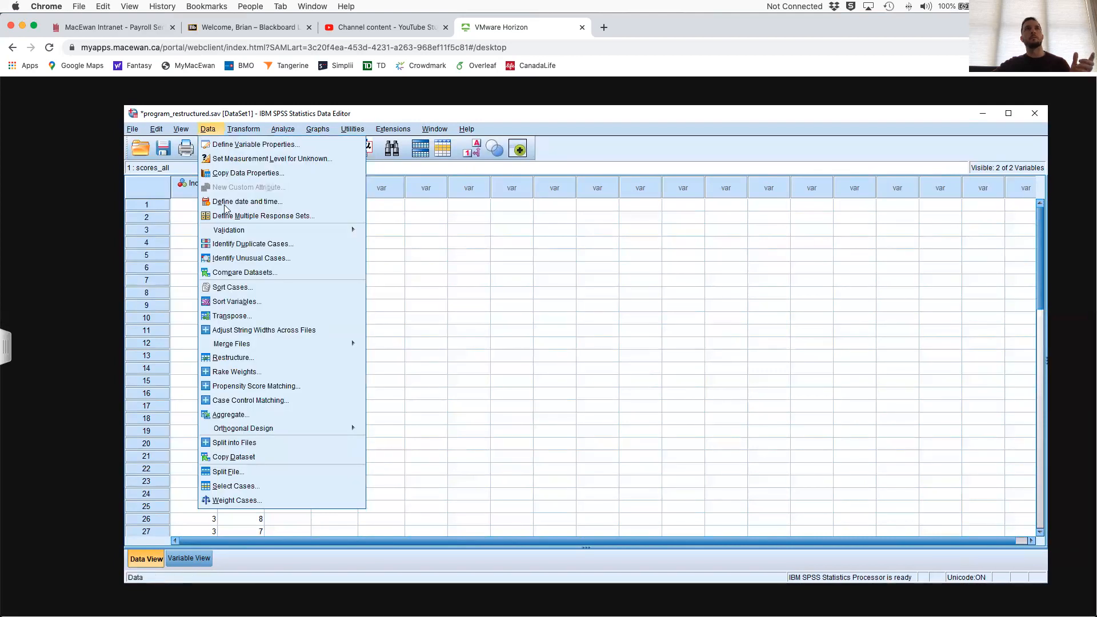
{"action": "left_click", "coordinate": [237, 357]}
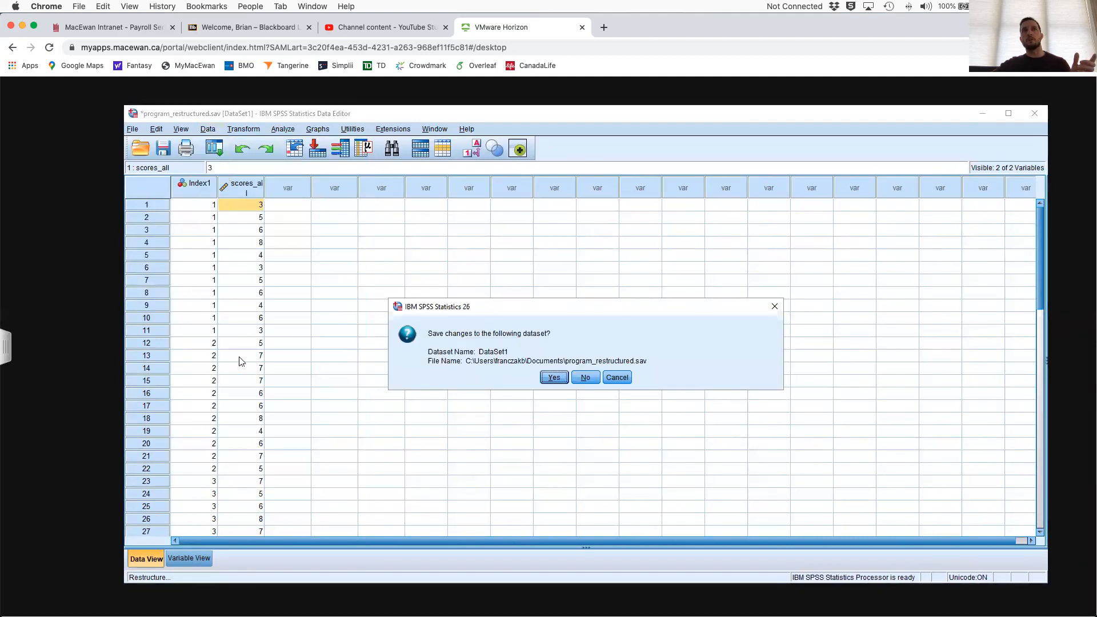
{"action": "left_click", "coordinate": [615, 378]}
{"action": "scroll", "coordinate": [222, 342], "scroll_direction": "down", "scroll_amount": 2}
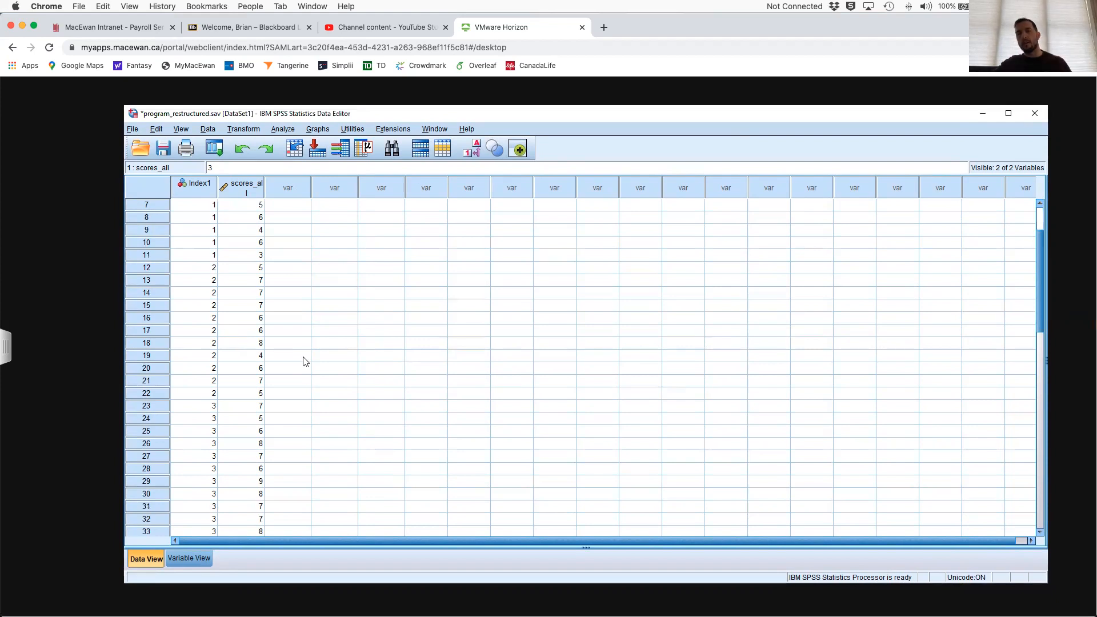
{"action": "scroll", "coordinate": [303, 359], "scroll_direction": "up", "scroll_amount": 2}
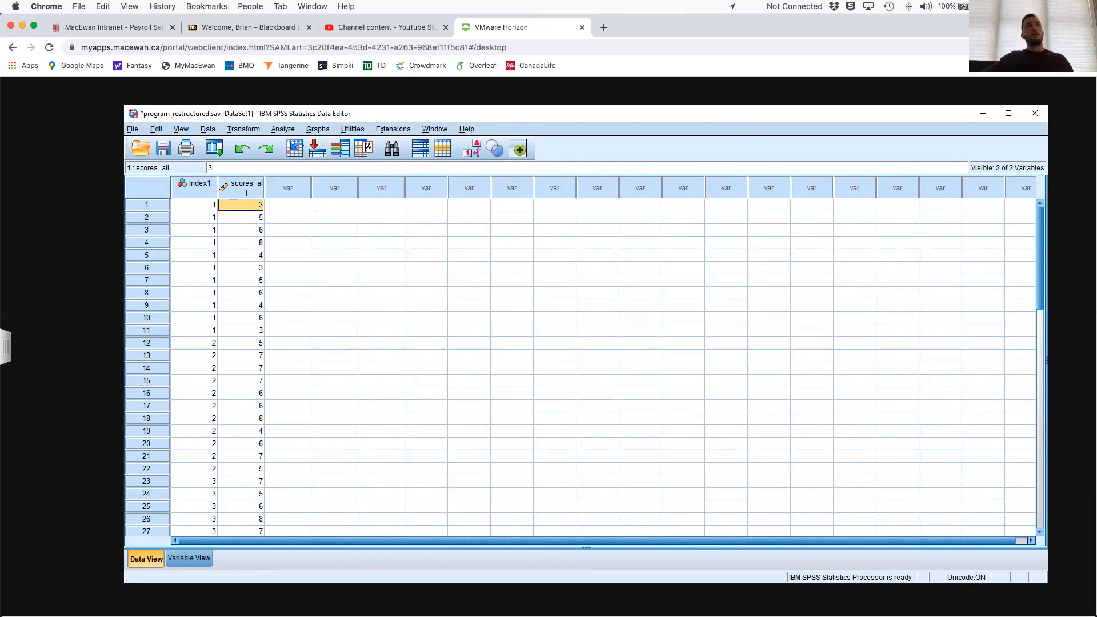
Switch to the S252_Lab3 document in Word and end assumptions 3 and 4 with a period.
{"action": "key", "text": "super+Tab"}
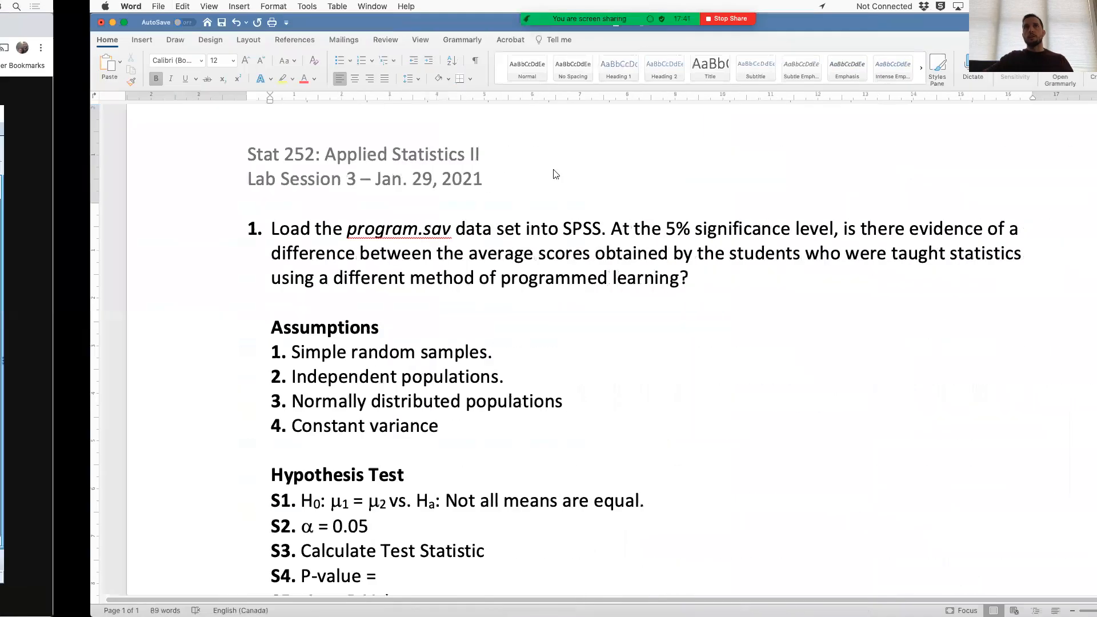
{"action": "scroll", "coordinate": [311, 337], "scroll_direction": "down", "scroll_amount": 1}
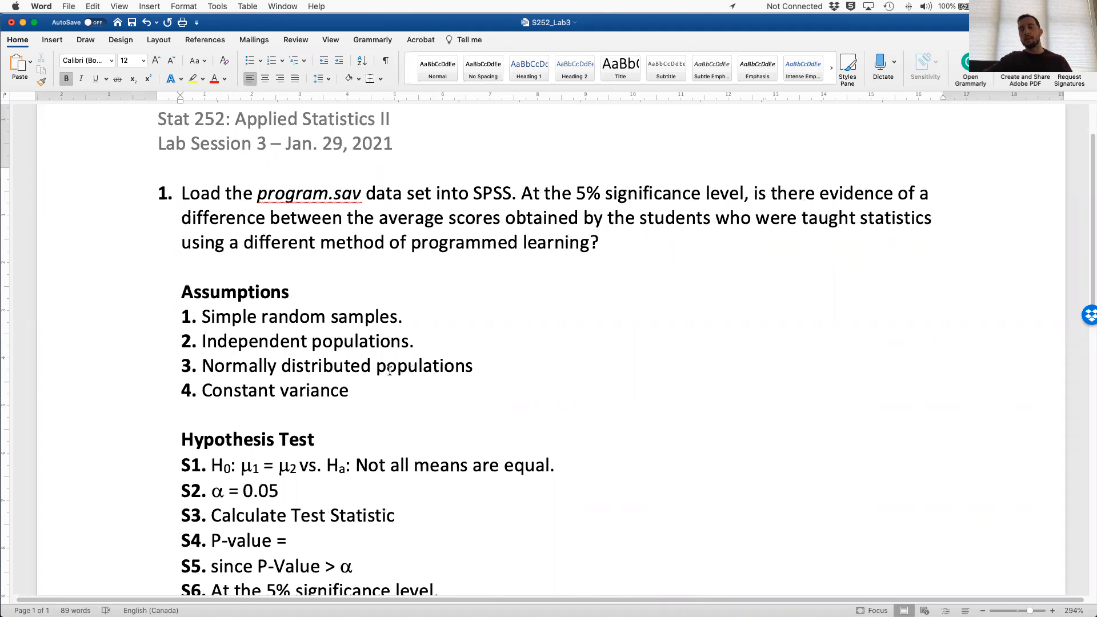
{"action": "left_click", "coordinate": [487, 366]}
{"action": "type", "text": "/"}
{"action": "key", "text": "BackSpace"}
{"action": "type", "text": "."}
{"action": "left_click", "coordinate": [400, 393]}
{"action": "type", "text": "."}
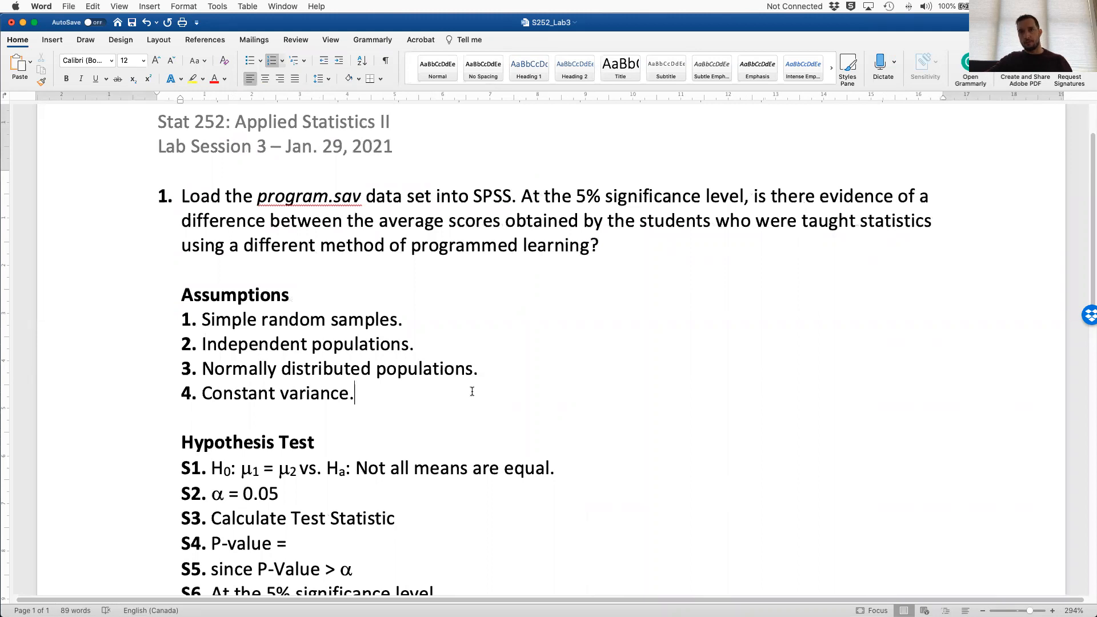
Add the red note "From description" after assumption 1, Simple random samples.
{"action": "left_click", "coordinate": [460, 319]}
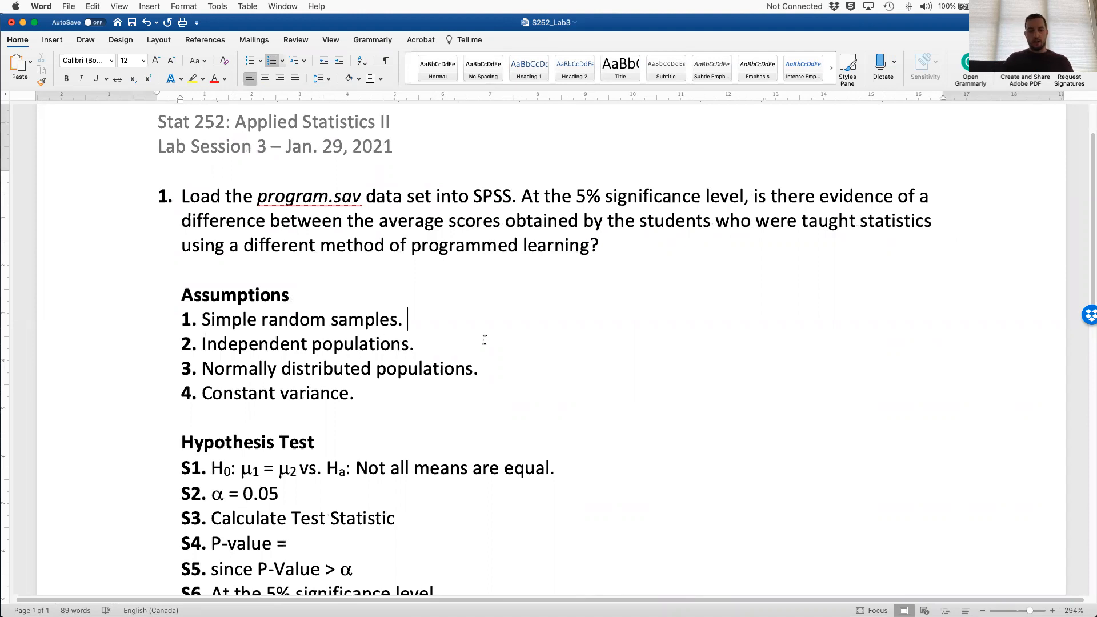
{"action": "left_click", "coordinate": [214, 79]}
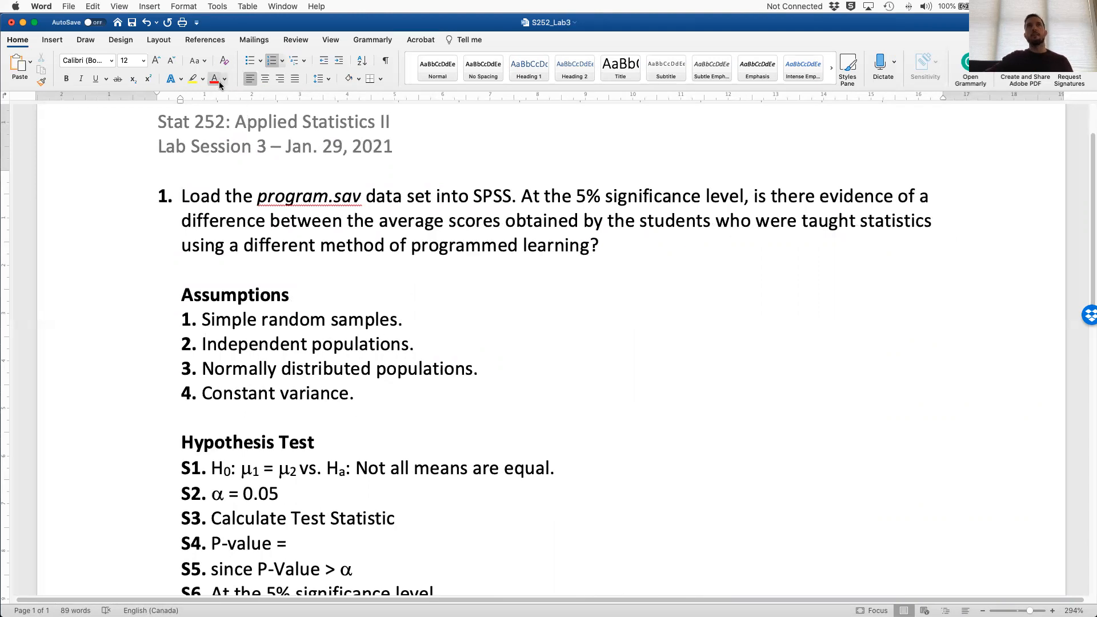
{"action": "type", "text": "From der"}
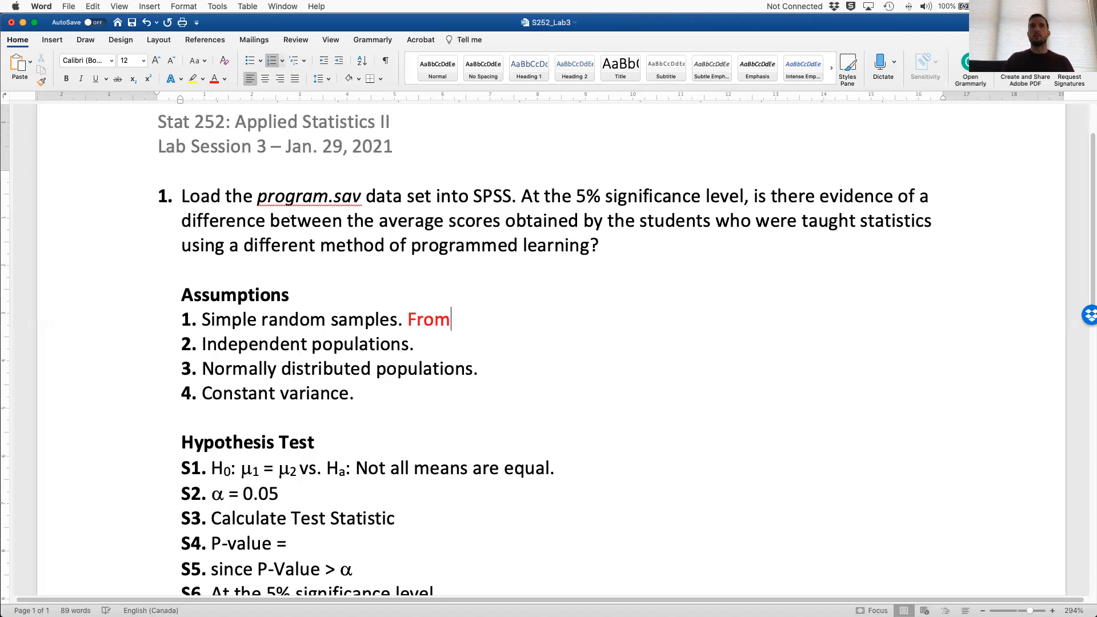
{"action": "key", "text": "BackSpace"}
{"action": "type", "text": "scription,"}
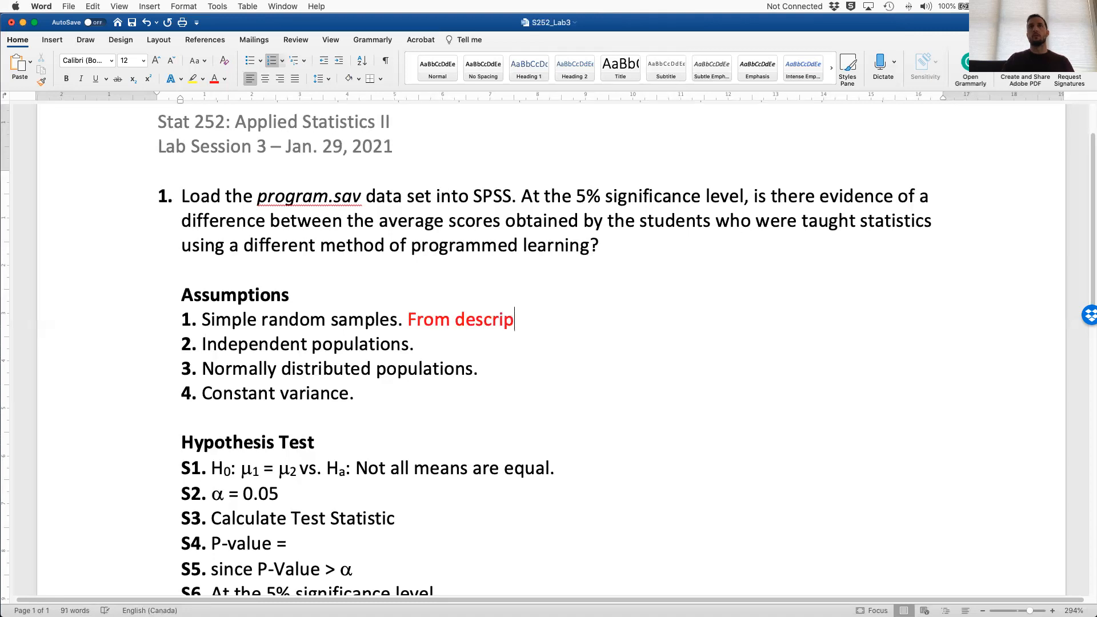
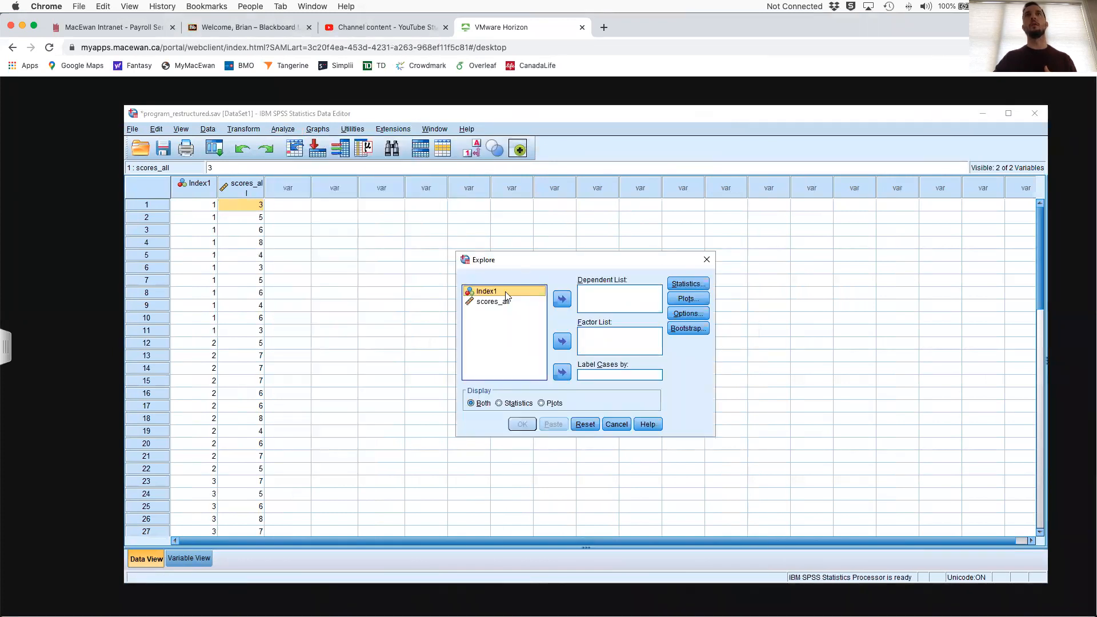
{"action": "left_click", "coordinate": [537, 307]}
{"action": "left_click", "coordinate": [559, 302]}
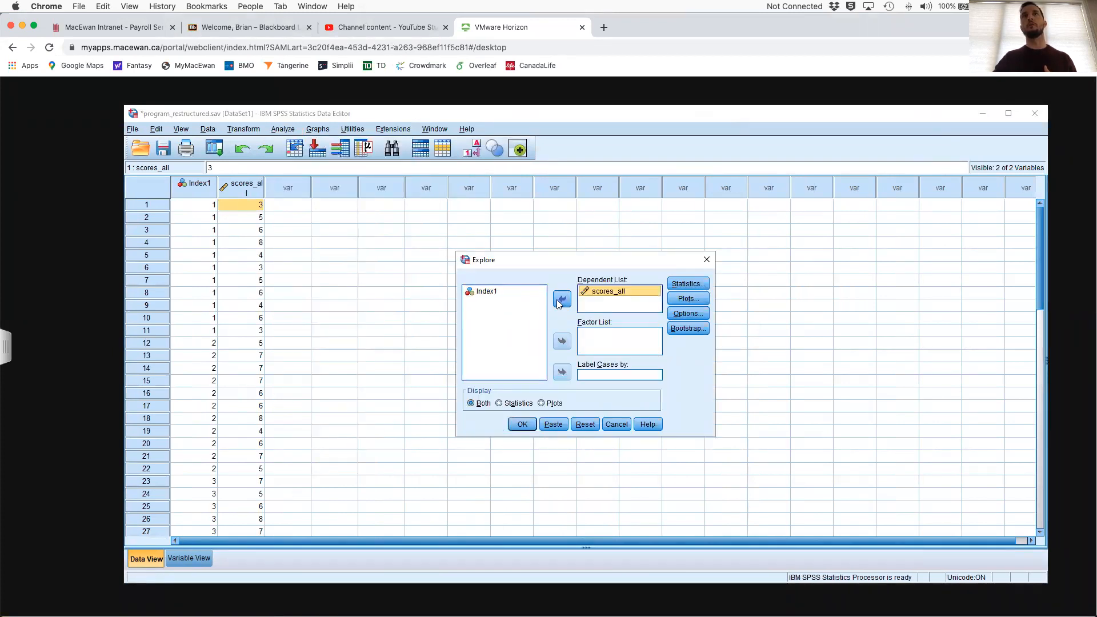
{"action": "left_click", "coordinate": [522, 295]}
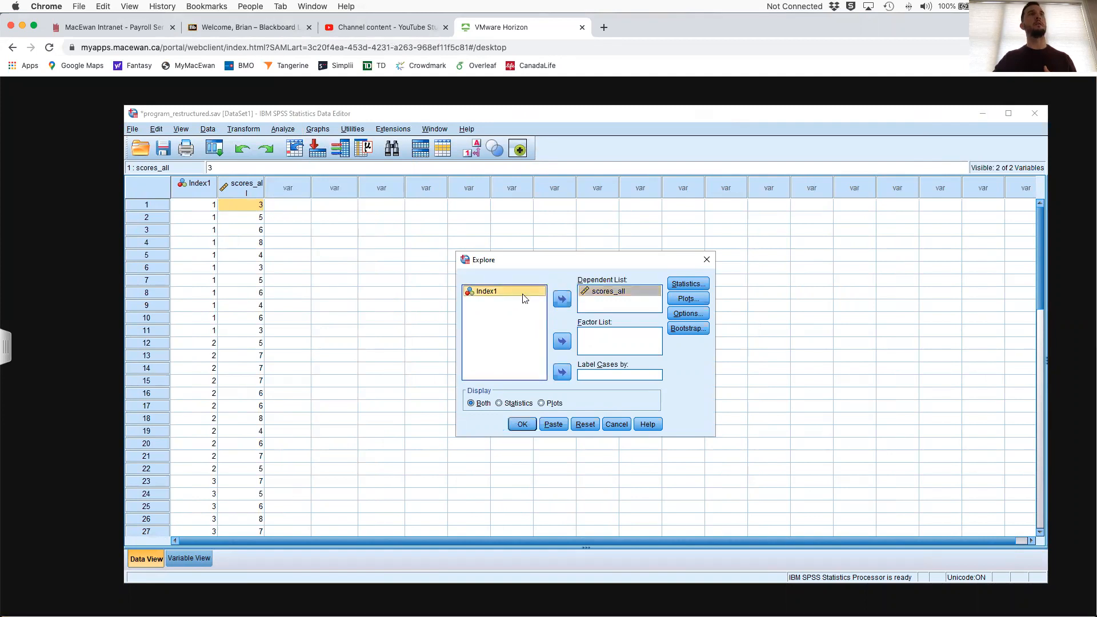
{"action": "left_click", "coordinate": [562, 342]}
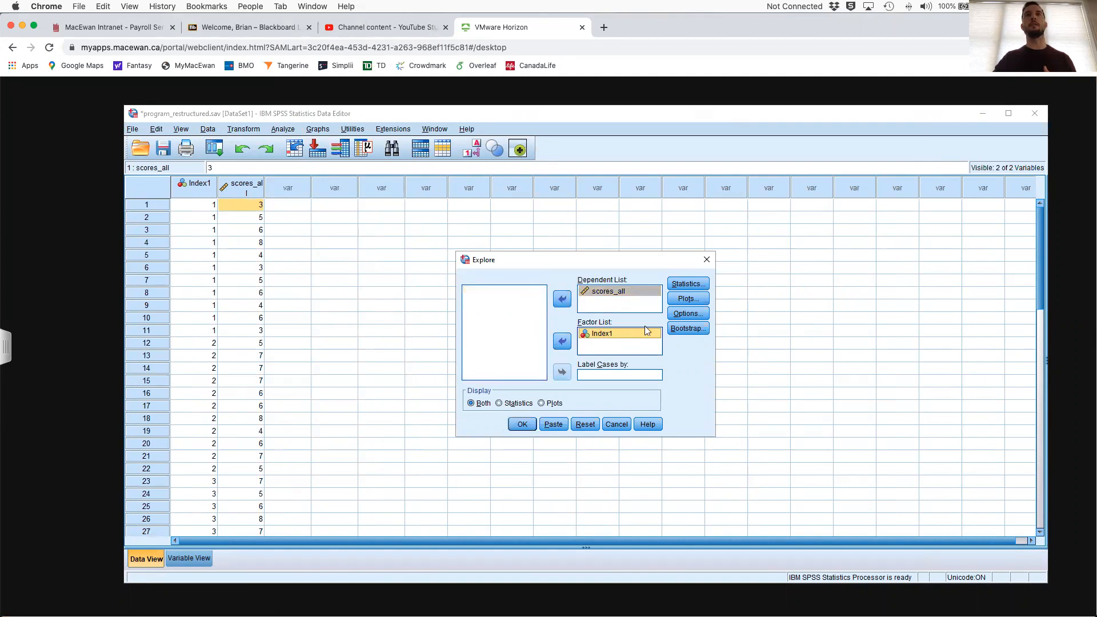
{"action": "left_click", "coordinate": [692, 300]}
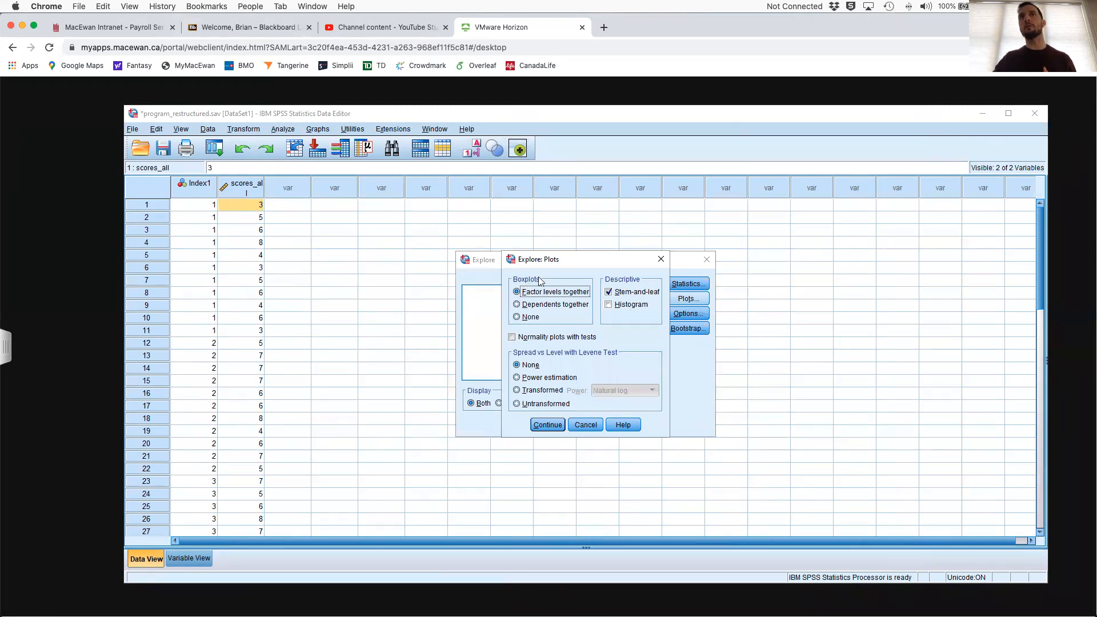
{"action": "left_click", "coordinate": [609, 292]}
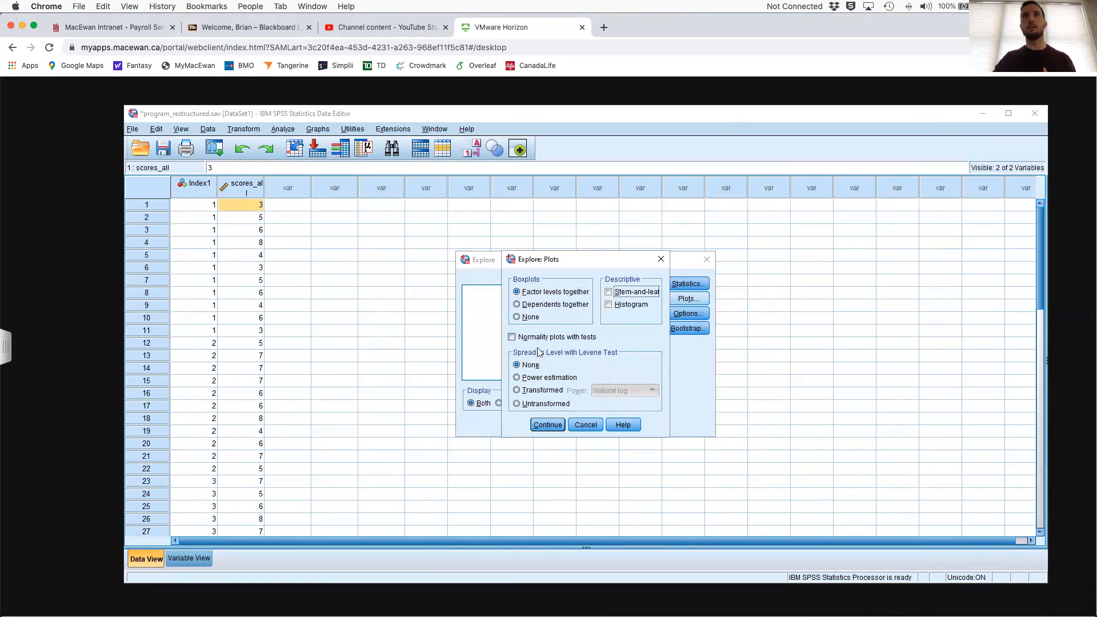
{"action": "left_click", "coordinate": [512, 337]}
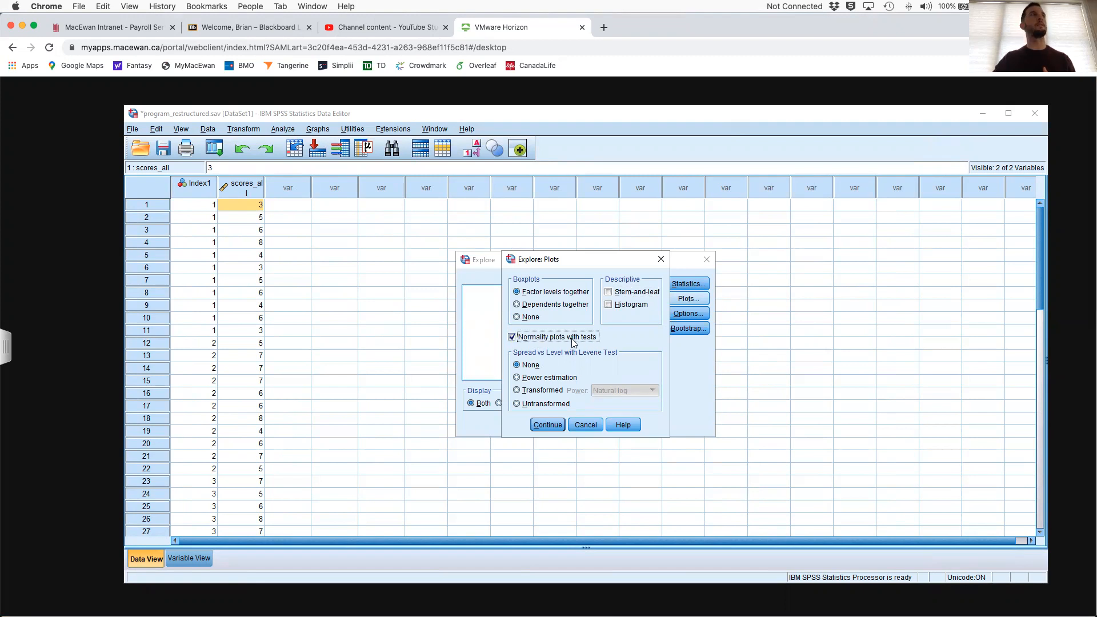
{"action": "left_click", "coordinate": [661, 261]}
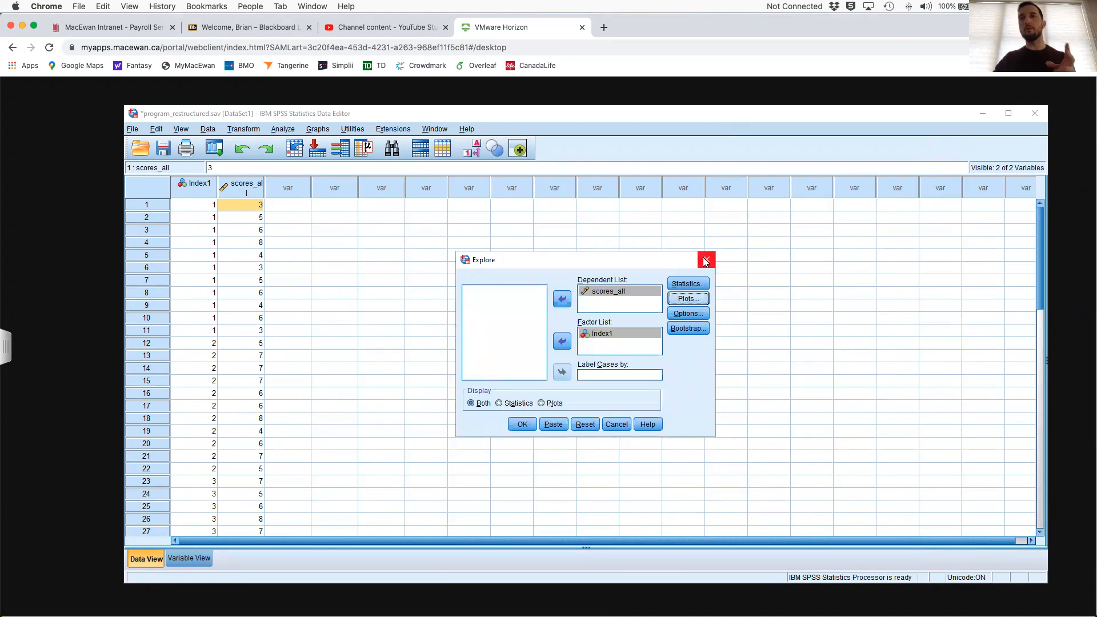
{"action": "left_click", "coordinate": [706, 261]}
Open the Explore analysis and set scores_all as the dependent variable and Index1 as the factor.
{"action": "left_click", "coordinate": [276, 129]}
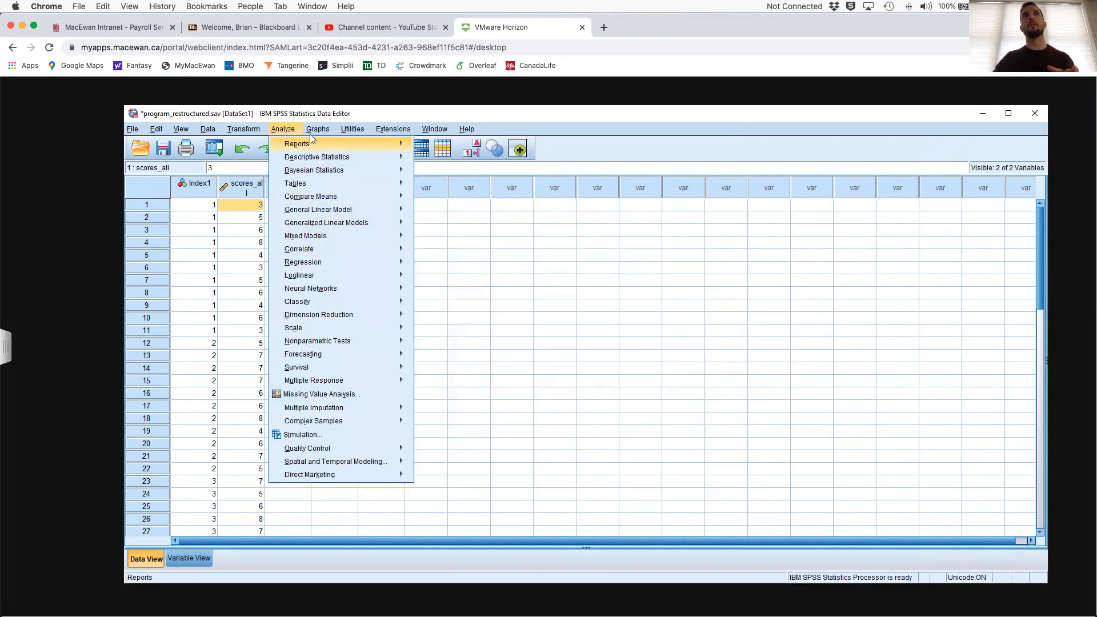
{"action": "mouse_move", "coordinate": [263, 132]}
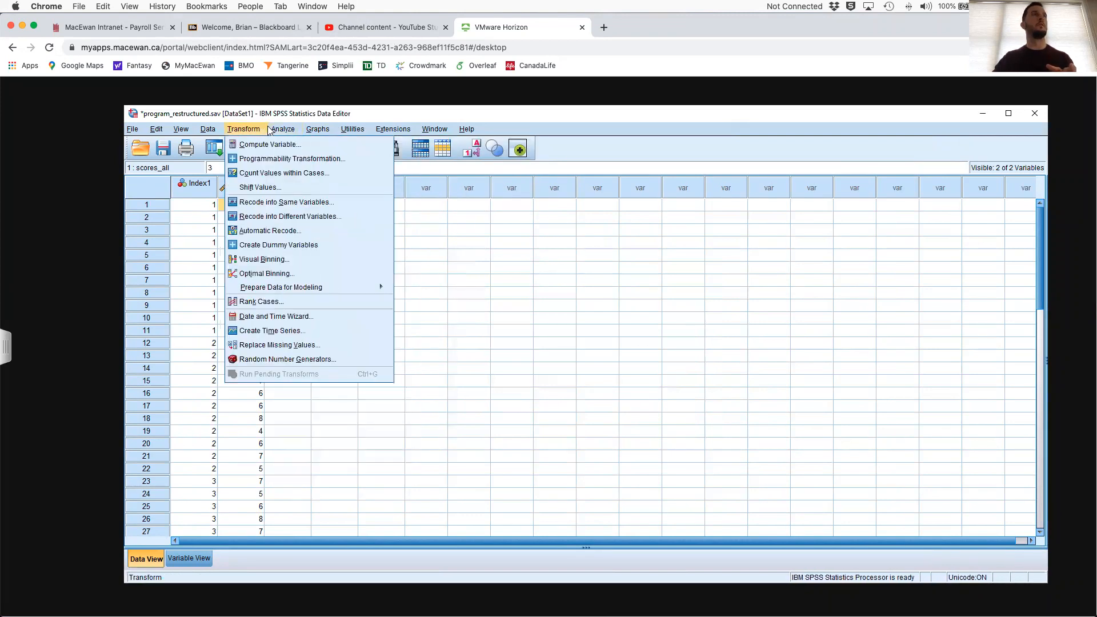
{"action": "mouse_move", "coordinate": [332, 157]}
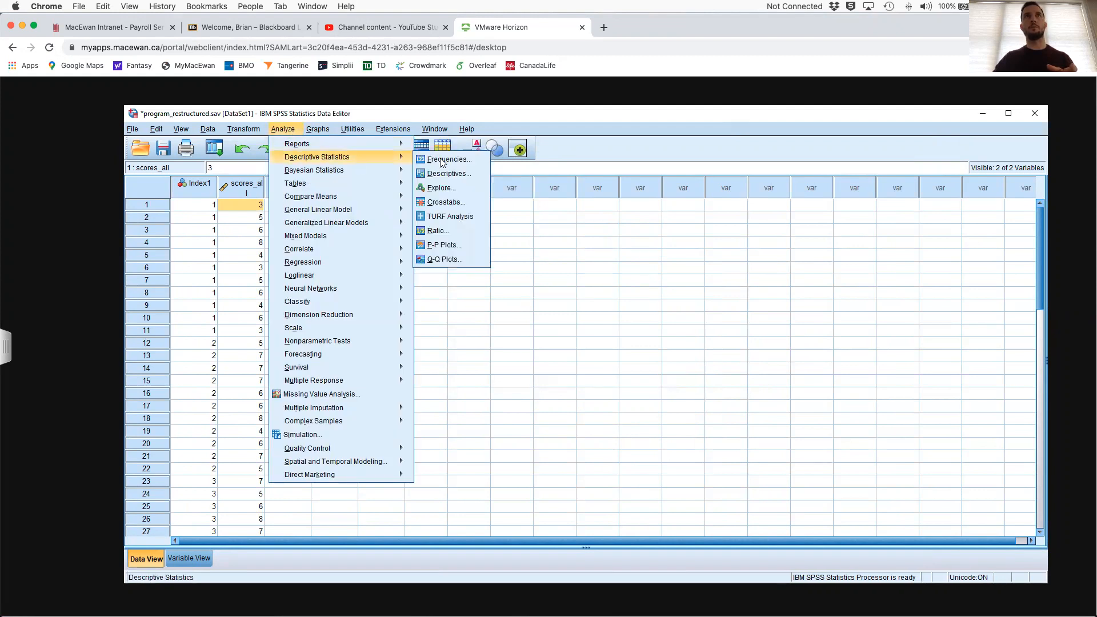
{"action": "left_click", "coordinate": [441, 189]}
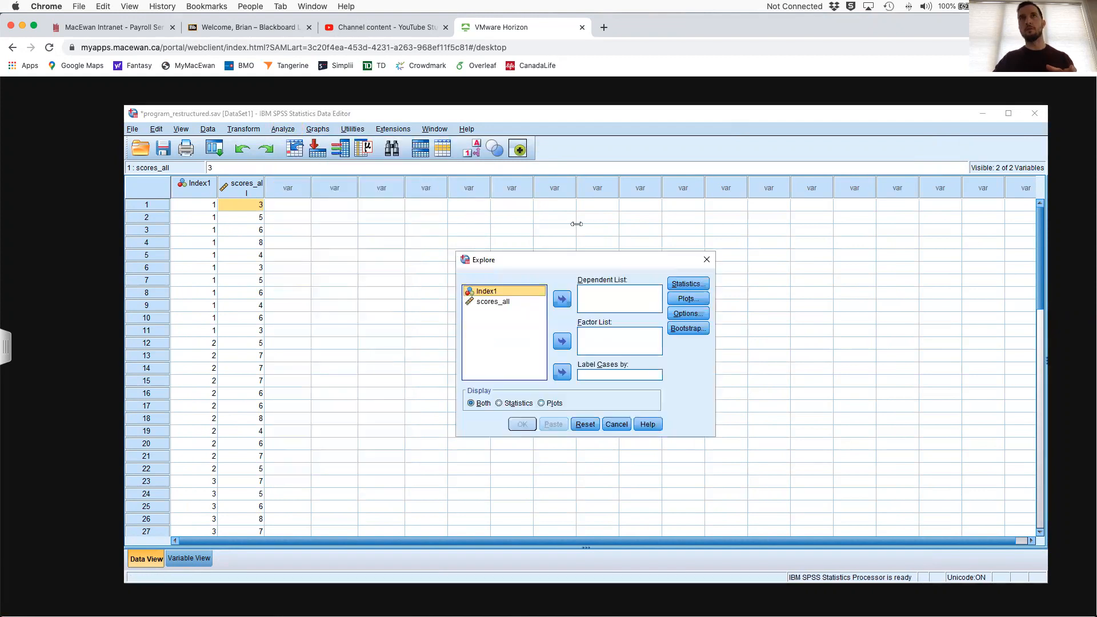
{"action": "left_click", "coordinate": [534, 302]}
{"action": "left_click", "coordinate": [562, 299]}
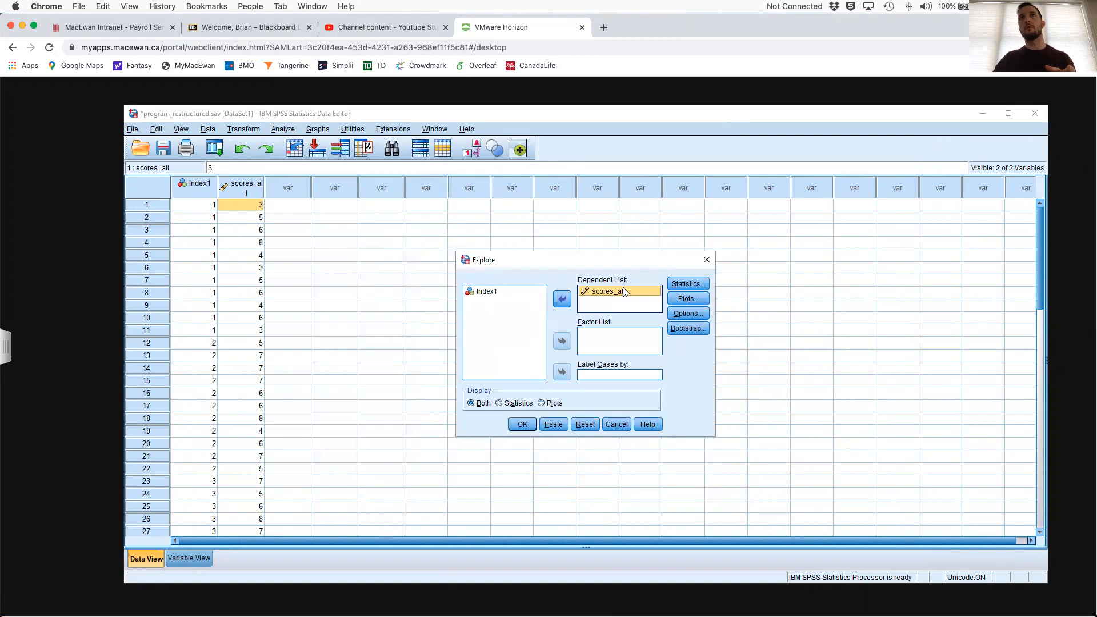
{"action": "double_click", "coordinate": [505, 294]}
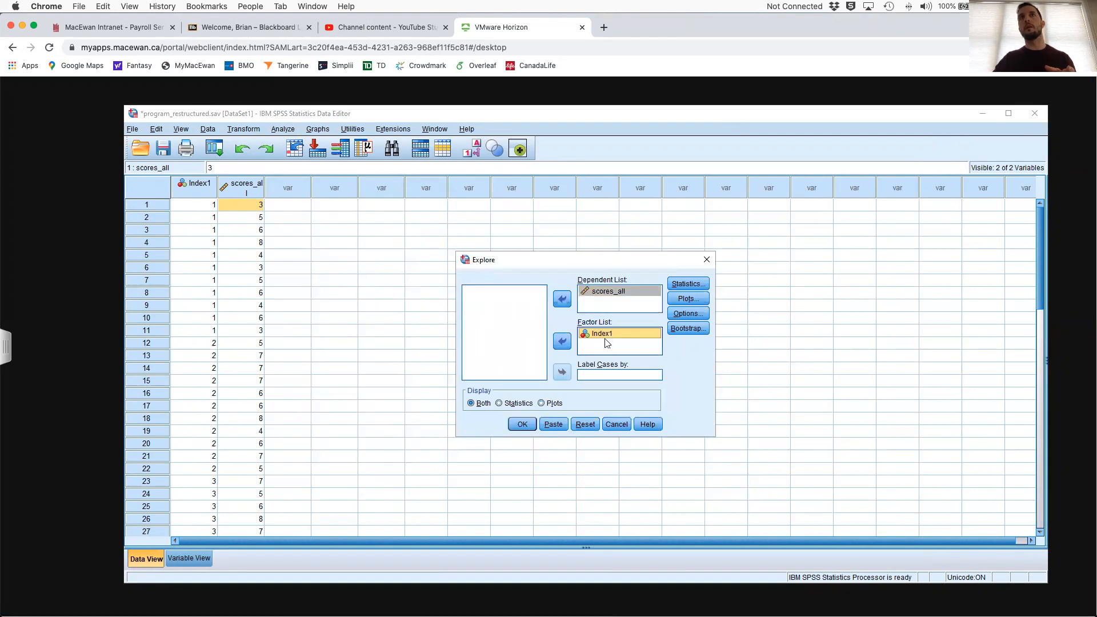
Turn off the stem-and-leaf plot, include normality plots with tests, and run the Explore analysis.
{"action": "left_click", "coordinate": [688, 299]}
{"action": "left_click", "coordinate": [610, 293]}
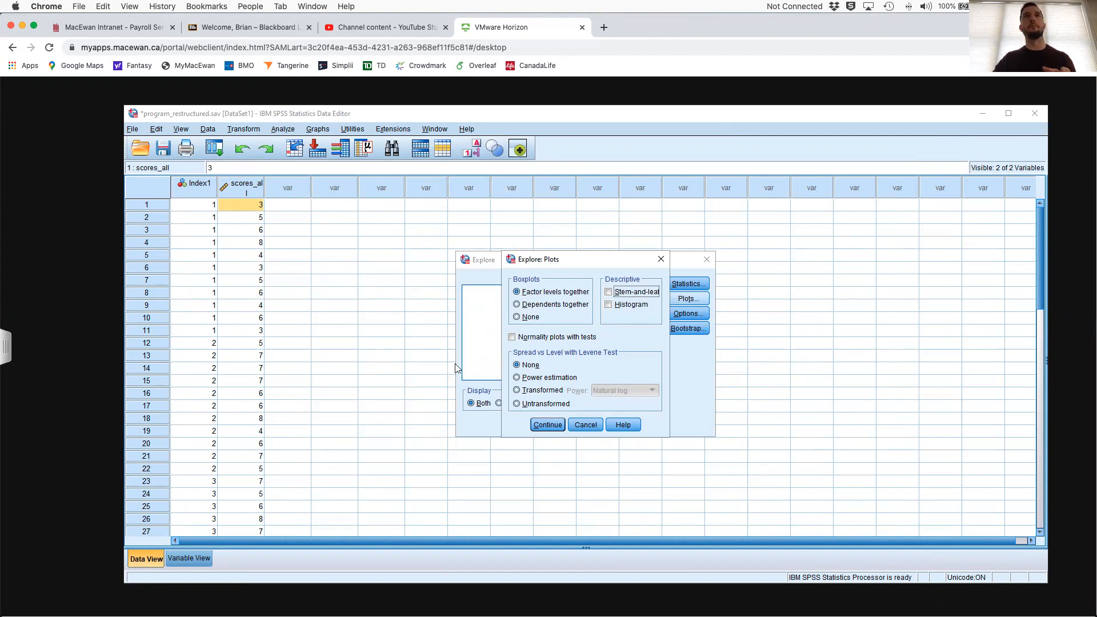
{"action": "left_click", "coordinate": [517, 338]}
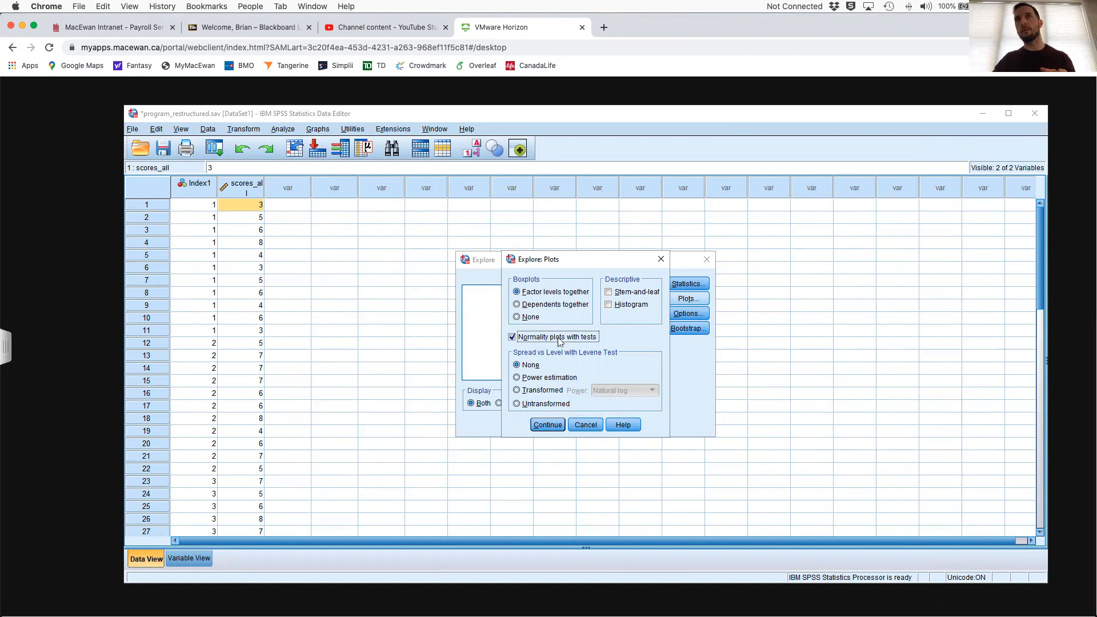
{"action": "left_click", "coordinate": [549, 424]}
{"action": "left_click", "coordinate": [521, 425]}
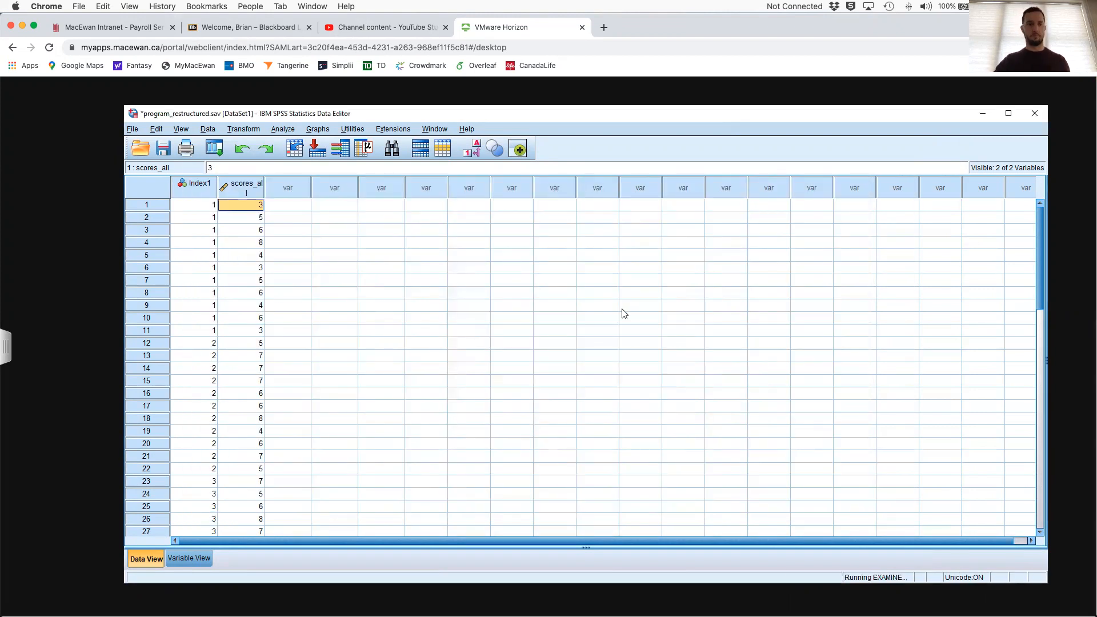
Bring the Output1 viewer window to the front and enlarge it to show more of the Explore results.
{"action": "left_click_drag", "start_coordinate": [815, 113], "coordinate": [787, 105]}
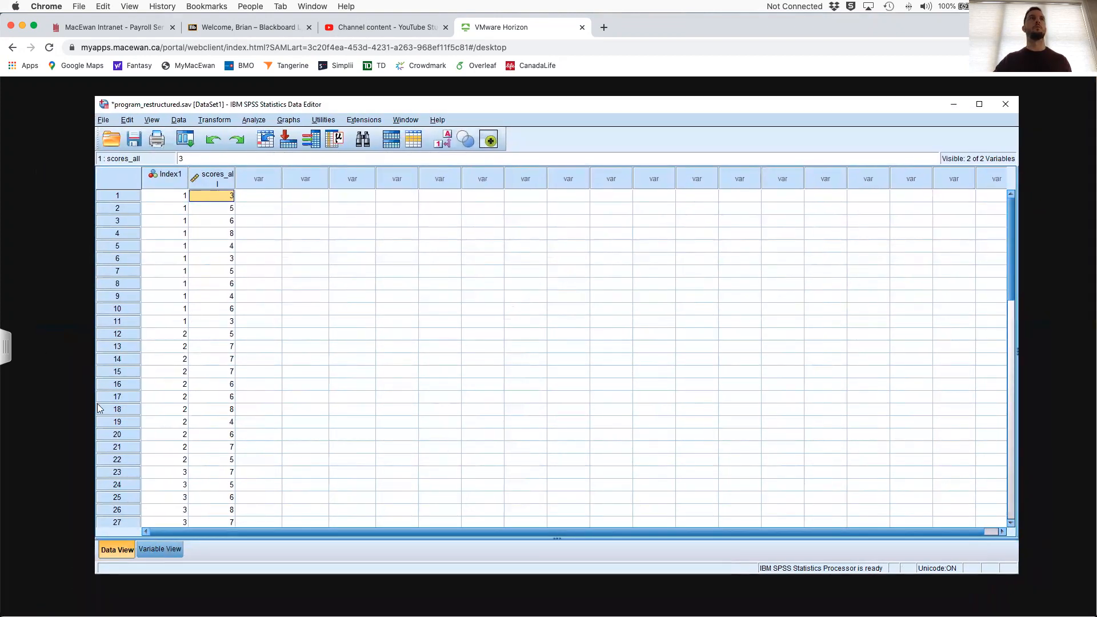
{"action": "left_click", "coordinate": [8, 344]}
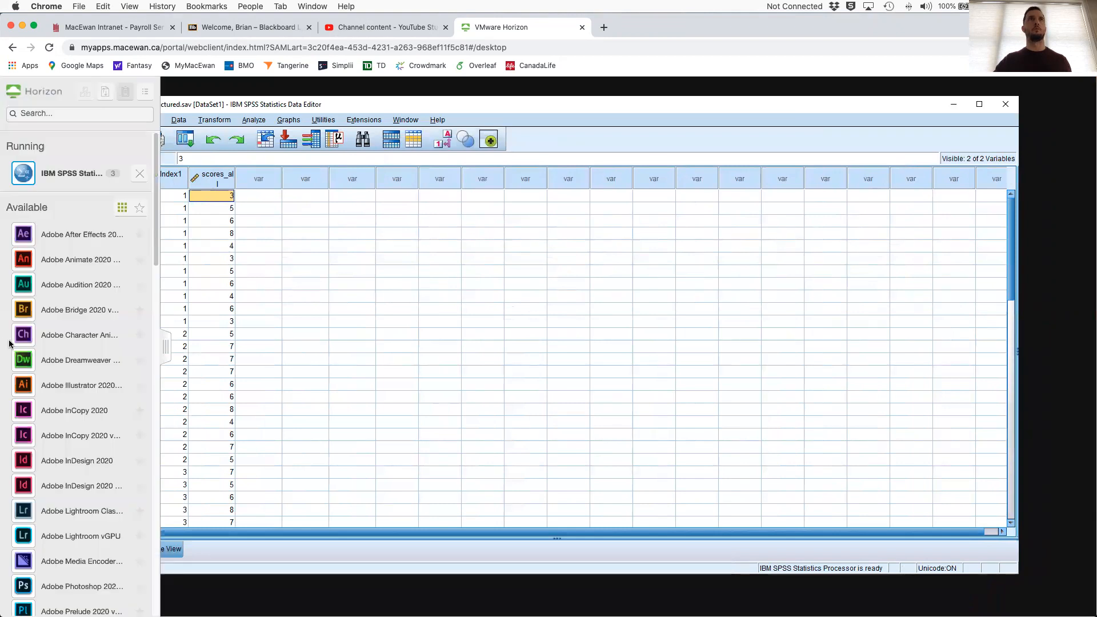
{"action": "left_click", "coordinate": [113, 173]}
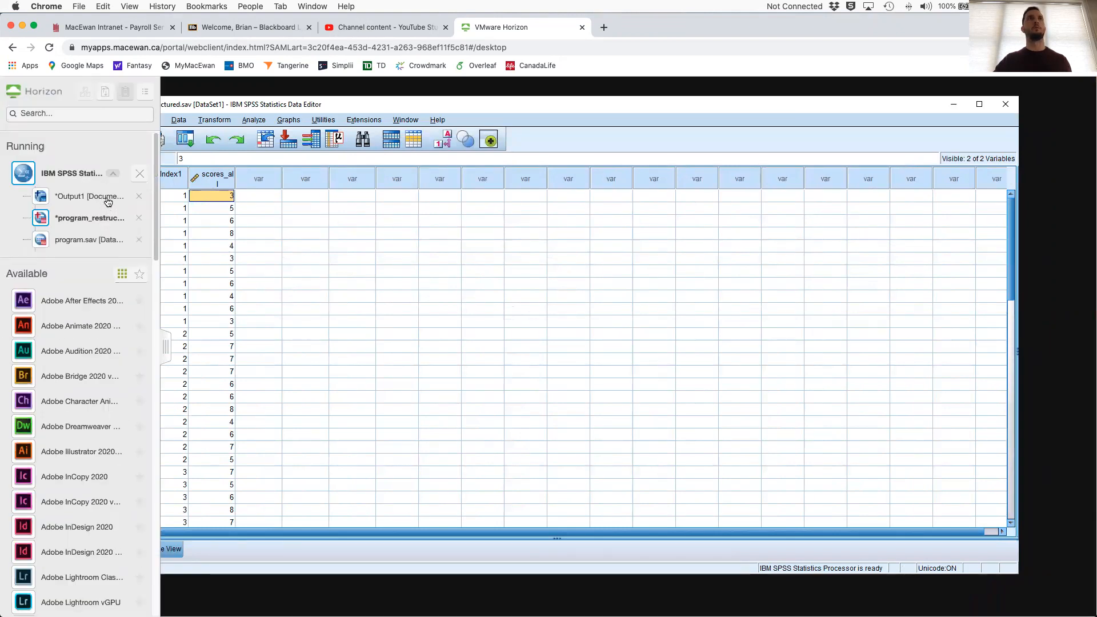
{"action": "left_click", "coordinate": [107, 201]}
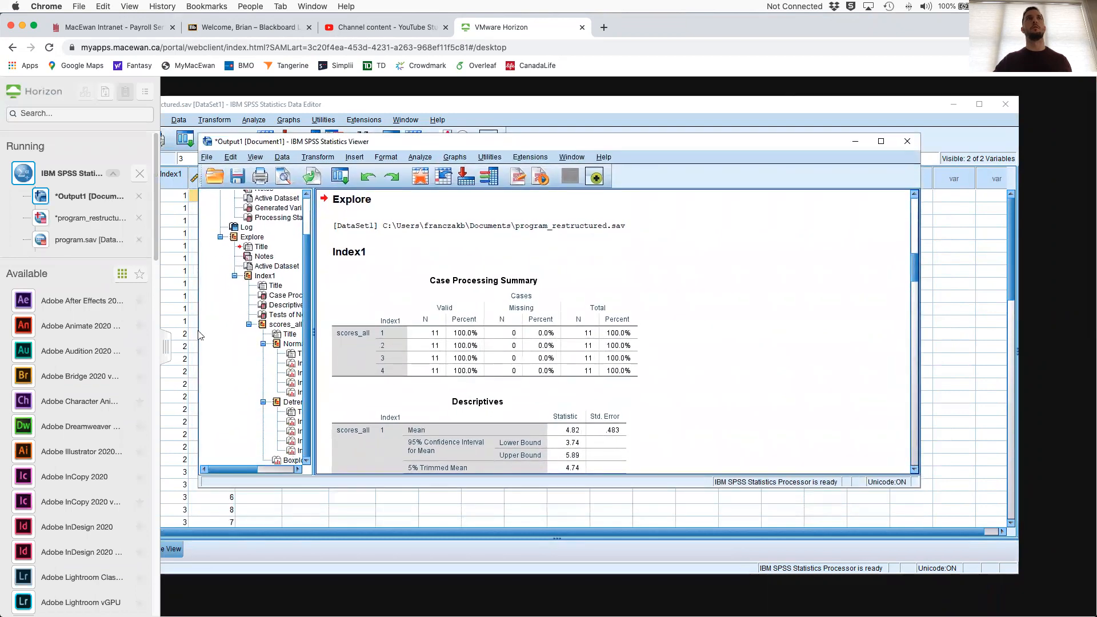
{"action": "left_click", "coordinate": [167, 349]}
{"action": "left_click_drag", "start_coordinate": [476, 142], "coordinate": [314, 112]}
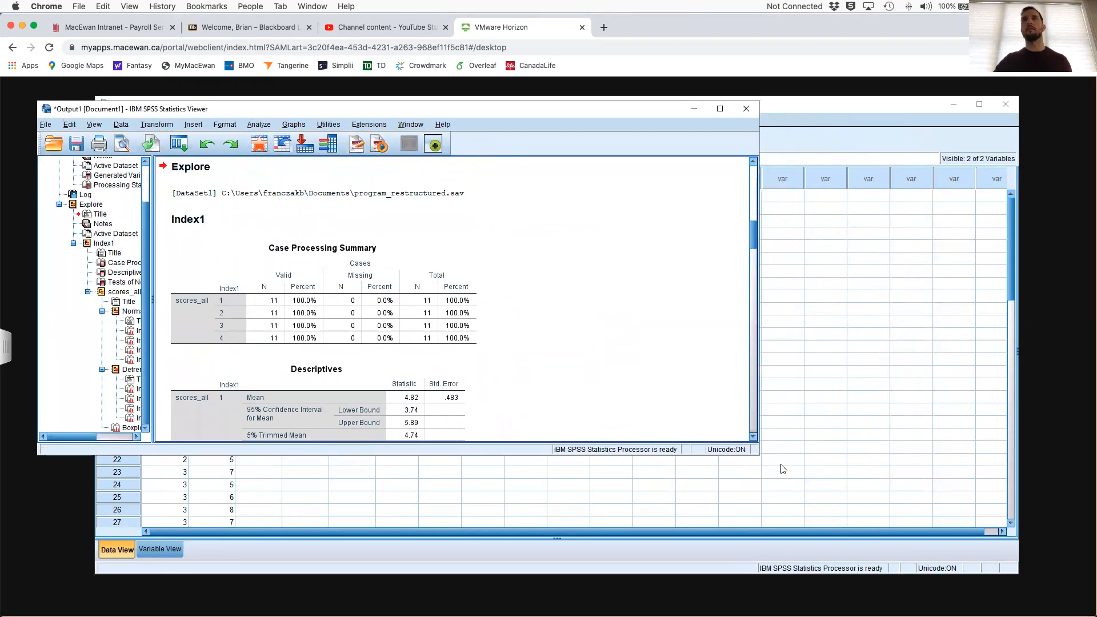
{"action": "left_click_drag", "start_coordinate": [760, 454], "coordinate": [986, 457]}
{"action": "left_click_drag", "start_coordinate": [891, 455], "coordinate": [891, 594]}
Review the Explore descriptives, the tests of normality and the normal Q-Q plot of scores_all for Index1 = 1.
{"action": "scroll", "coordinate": [649, 375], "scroll_direction": "down", "scroll_amount": 12}
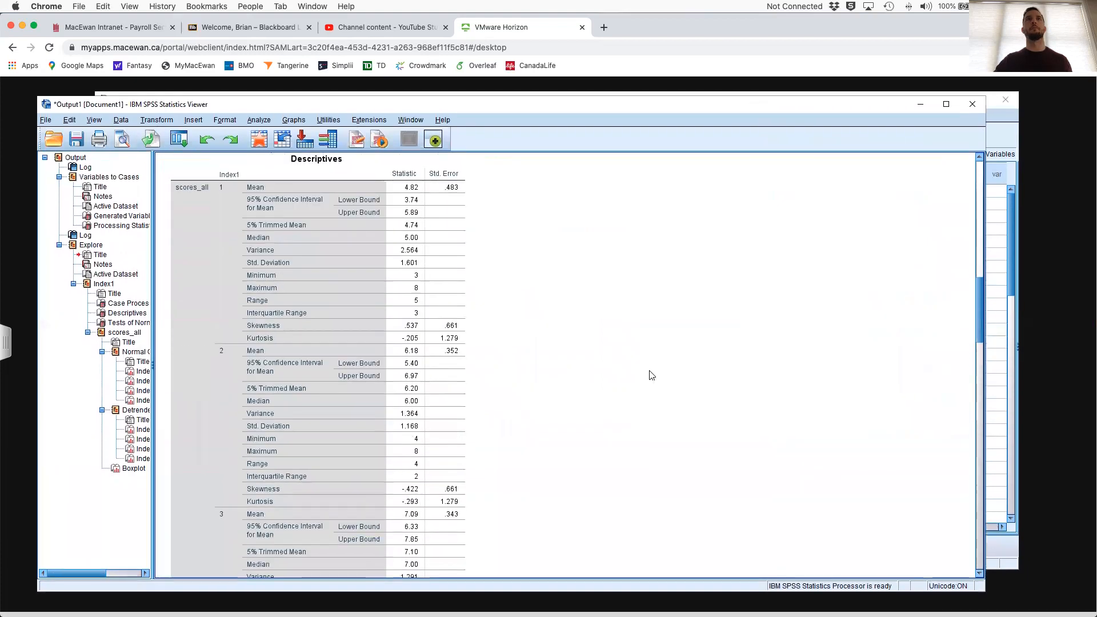
{"action": "scroll", "coordinate": [651, 376], "scroll_direction": "down", "scroll_amount": 10}
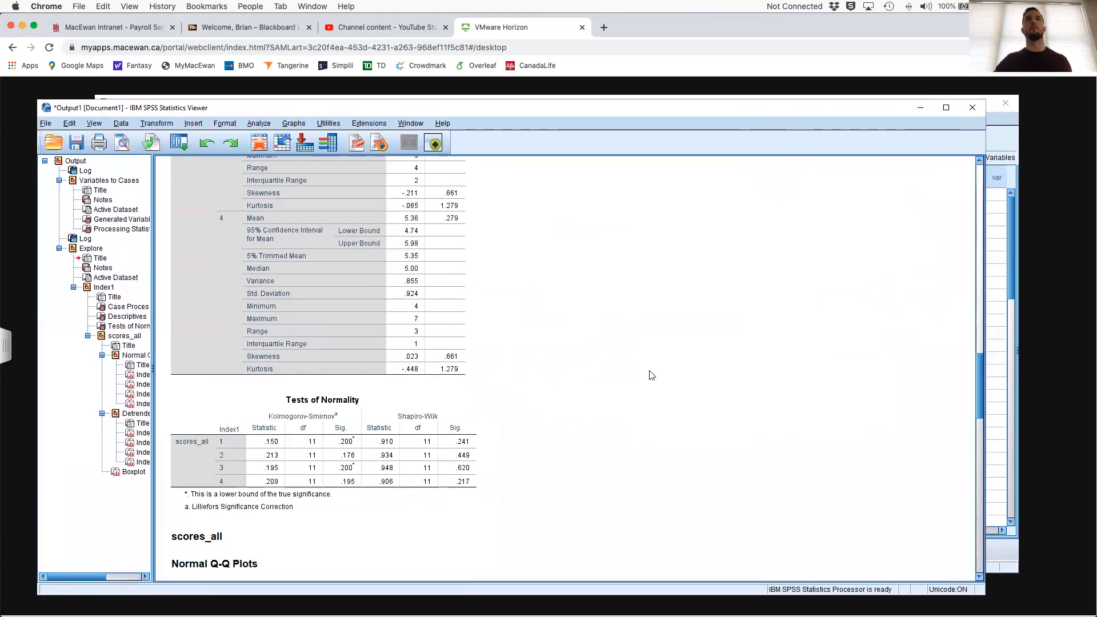
{"action": "scroll", "coordinate": [651, 374], "scroll_direction": "down", "scroll_amount": 5}
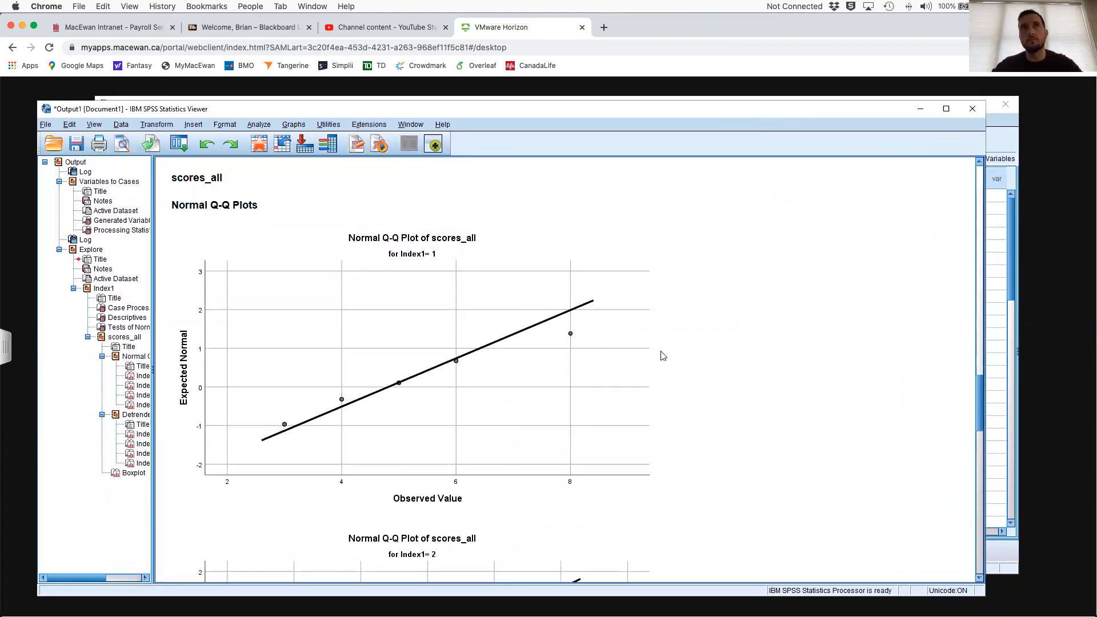
{"action": "scroll", "coordinate": [531, 325], "scroll_direction": "down", "scroll_amount": 3}
{"action": "left_click", "coordinate": [514, 315]}
{"action": "scroll", "coordinate": [516, 314], "scroll_direction": "up", "scroll_amount": 3}
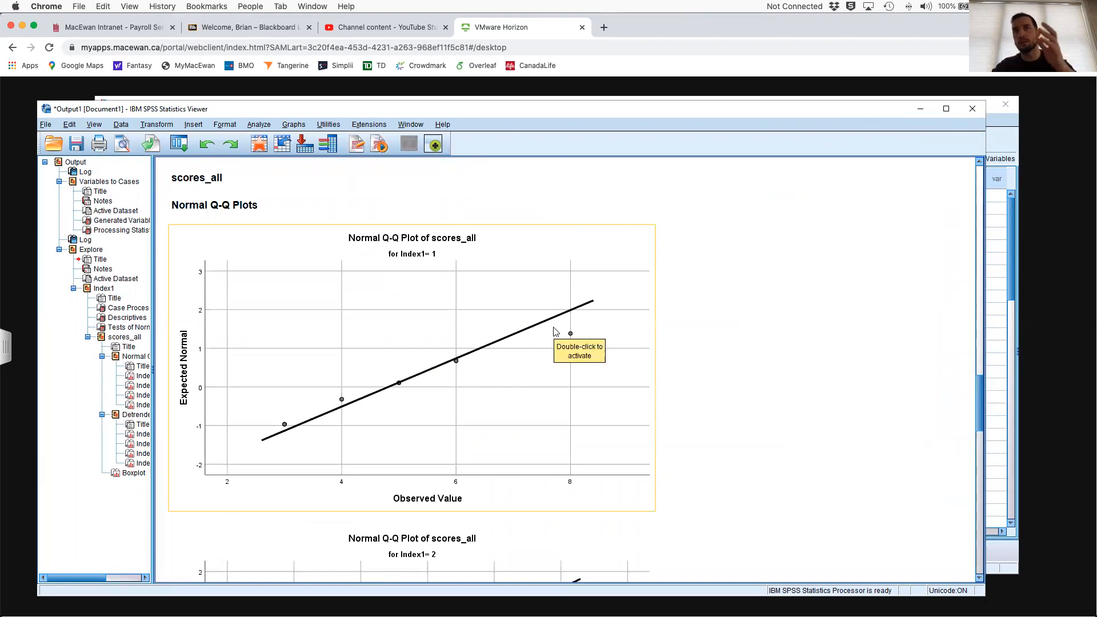
{"action": "scroll", "coordinate": [742, 385], "scroll_direction": "down", "scroll_amount": 4}
{"action": "scroll", "coordinate": [657, 375], "scroll_direction": "up", "scroll_amount": 2}
{"action": "left_click", "coordinate": [360, 363]}
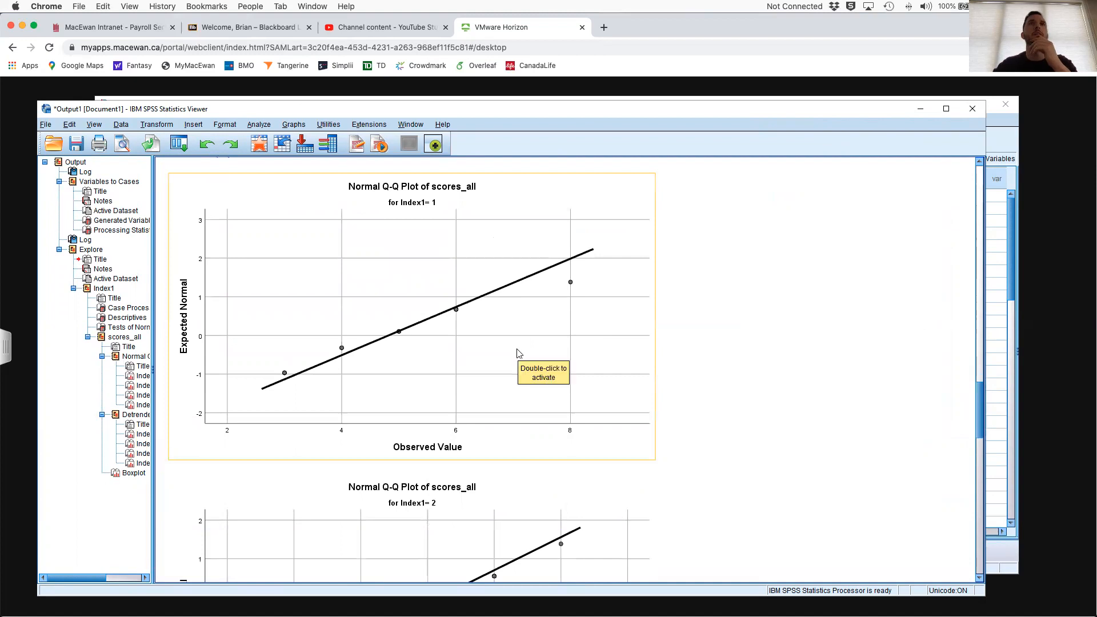
Examine the normal Q-Q plots of scores_all for Index1 = 2, 3 and 4.
{"action": "scroll", "coordinate": [518, 353], "scroll_direction": "down", "scroll_amount": 7}
{"action": "left_click", "coordinate": [549, 395]}
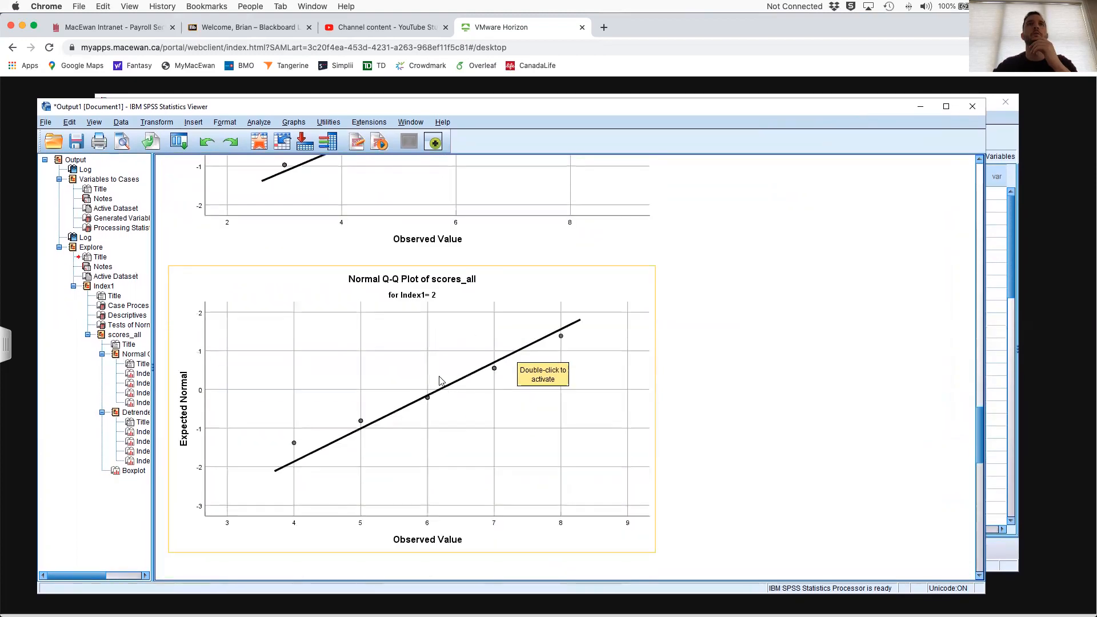
{"action": "scroll", "coordinate": [567, 396], "scroll_direction": "down", "scroll_amount": 9}
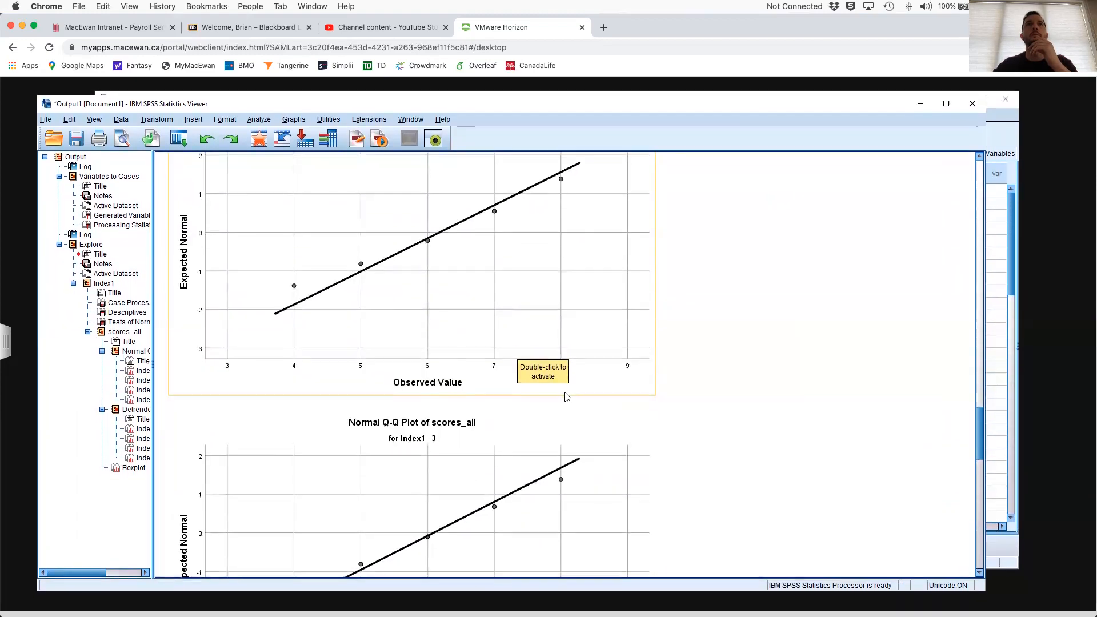
{"action": "scroll", "coordinate": [560, 414], "scroll_direction": "down", "scroll_amount": 13}
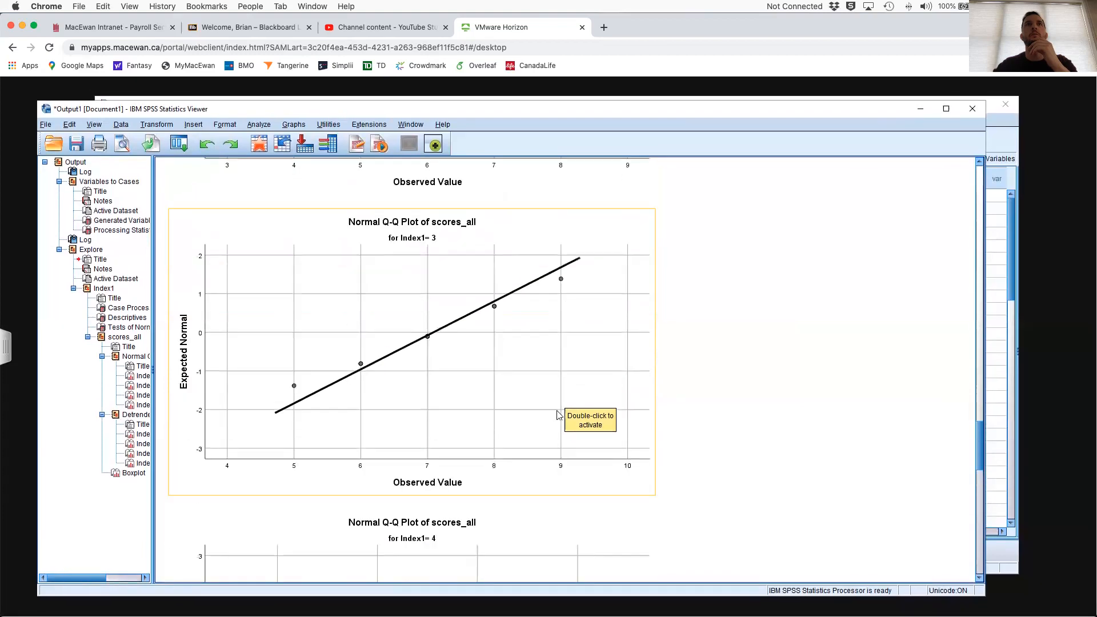
{"action": "scroll", "coordinate": [510, 502], "scroll_direction": "down", "scroll_amount": 2}
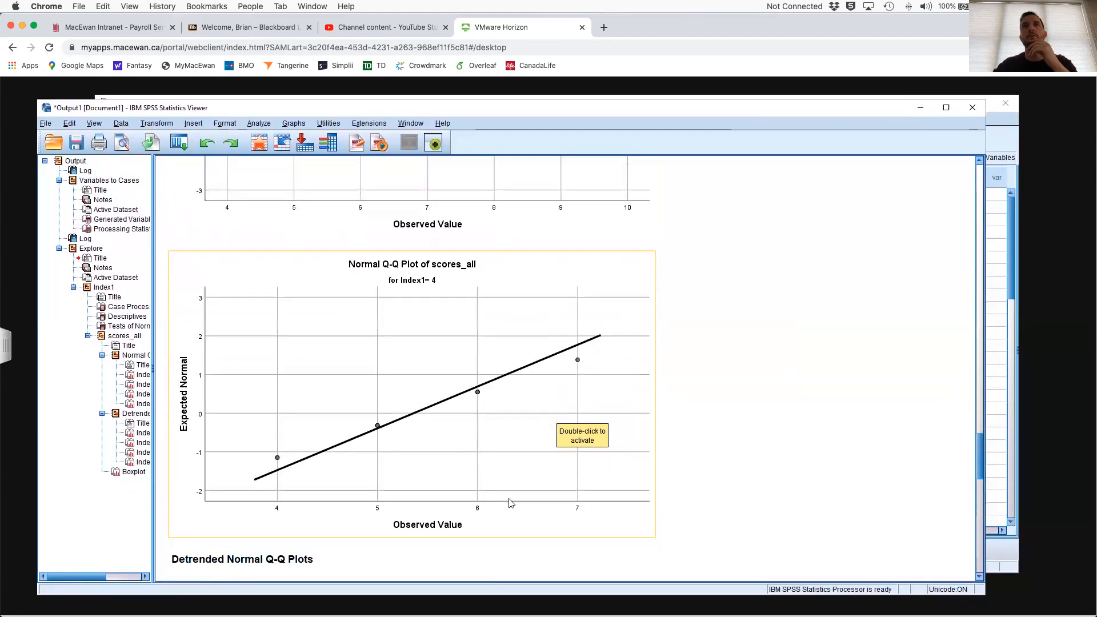
{"action": "scroll", "coordinate": [510, 501], "scroll_direction": "down", "scroll_amount": 2}
{"action": "scroll", "coordinate": [511, 499], "scroll_direction": "down", "scroll_amount": 9}
{"action": "scroll", "coordinate": [513, 498], "scroll_direction": "up", "scroll_amount": 10}
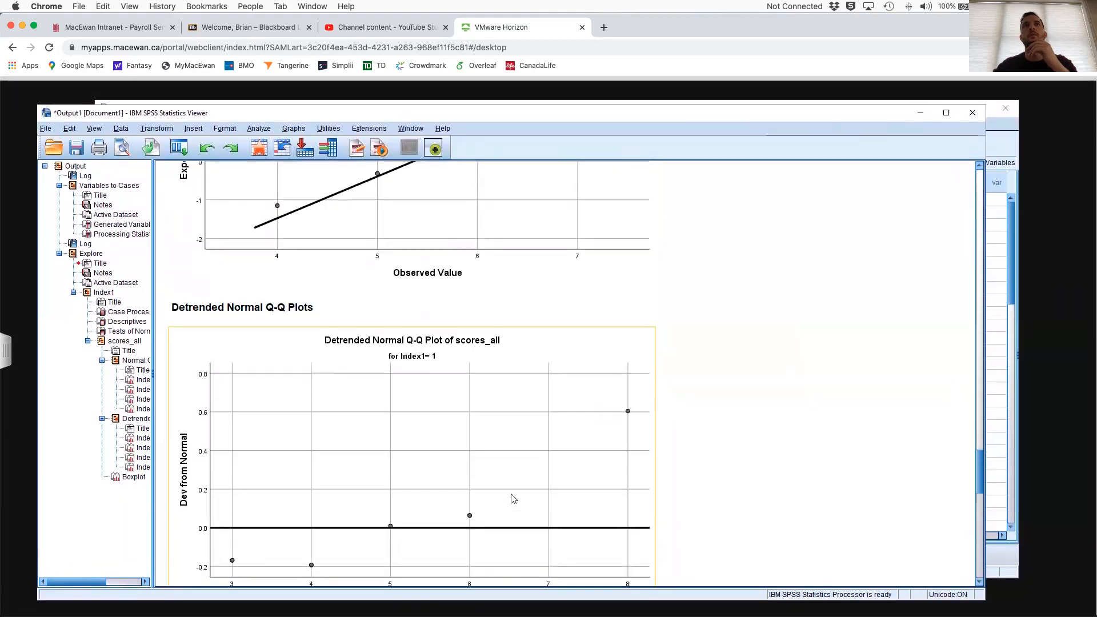
{"action": "scroll", "coordinate": [513, 499], "scroll_direction": "up", "scroll_amount": 2}
{"action": "scroll", "coordinate": [512, 499], "scroll_direction": "down", "scroll_amount": 4}
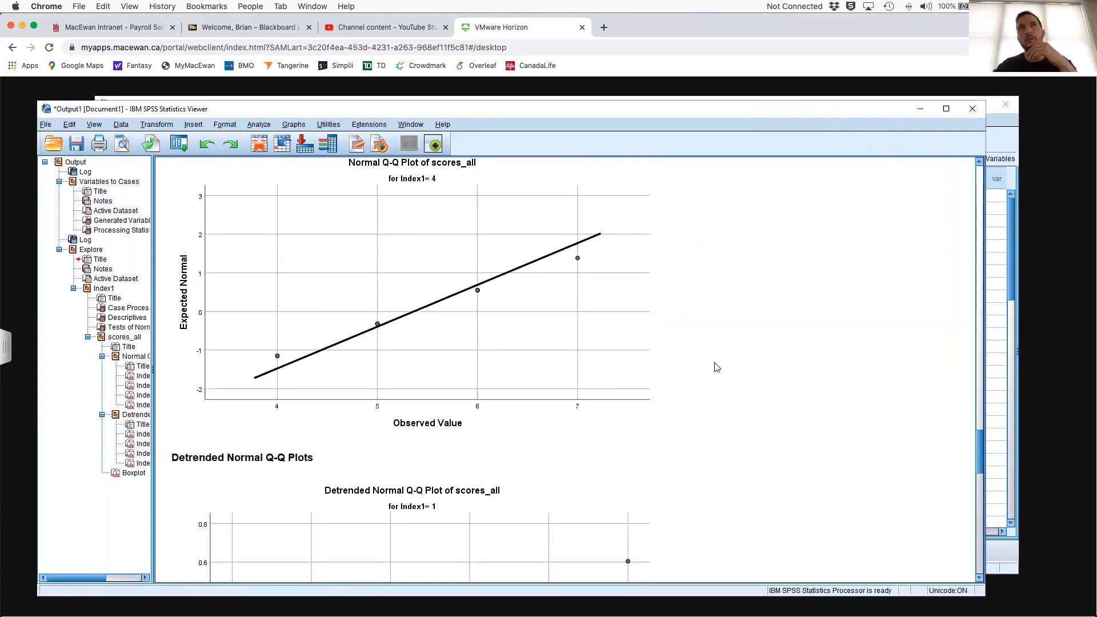
{"action": "scroll", "coordinate": [717, 367], "scroll_direction": "up", "scroll_amount": 2}
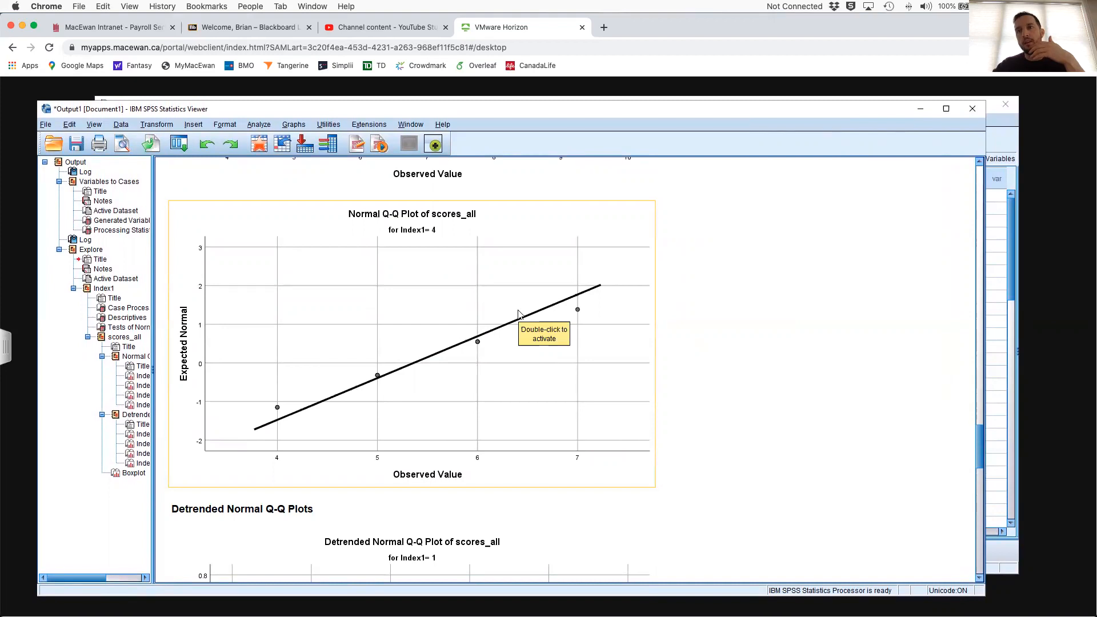
Look through the detrended normal Q-Q plots down to the boxplot of scores_all by Index1.
{"action": "scroll", "coordinate": [536, 317], "scroll_direction": "down", "scroll_amount": 10}
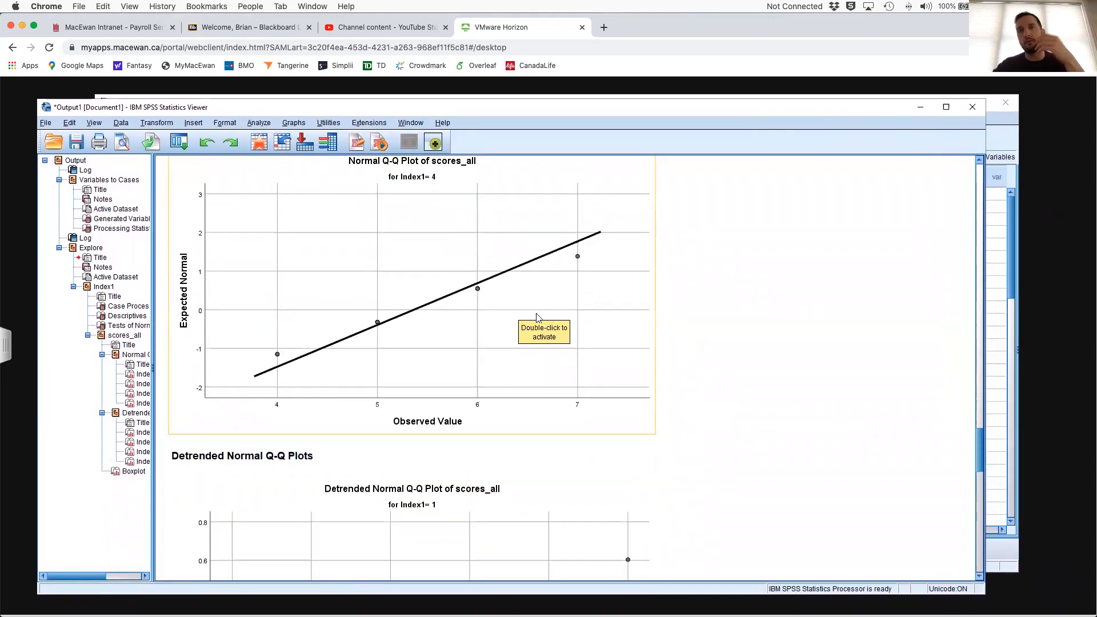
{"action": "scroll", "coordinate": [537, 317], "scroll_direction": "down", "scroll_amount": 10}
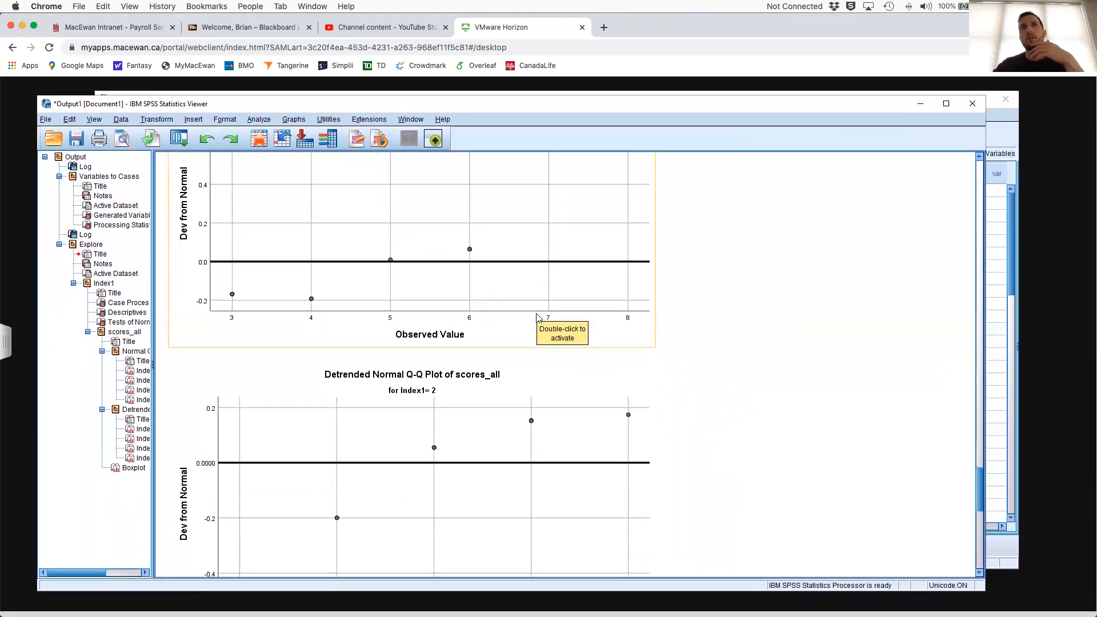
{"action": "scroll", "coordinate": [537, 317], "scroll_direction": "down", "scroll_amount": 10}
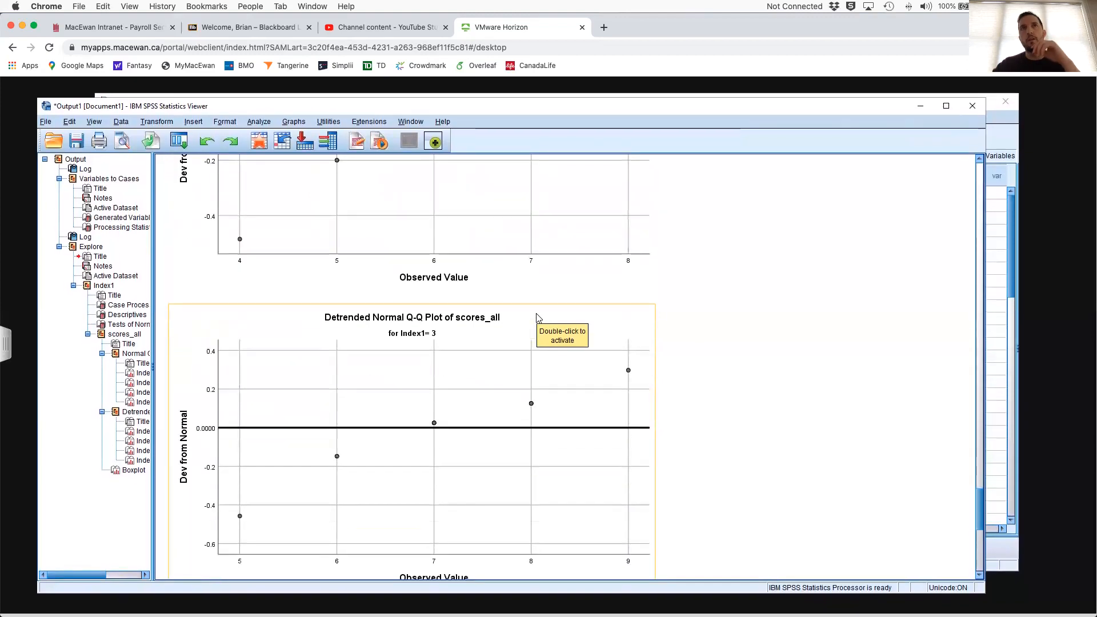
{"action": "scroll", "coordinate": [537, 318], "scroll_direction": "up", "scroll_amount": 2}
{"action": "scroll", "coordinate": [537, 318], "scroll_direction": "down", "scroll_amount": 5}
{"action": "scroll", "coordinate": [646, 366], "scroll_direction": "down", "scroll_amount": 8}
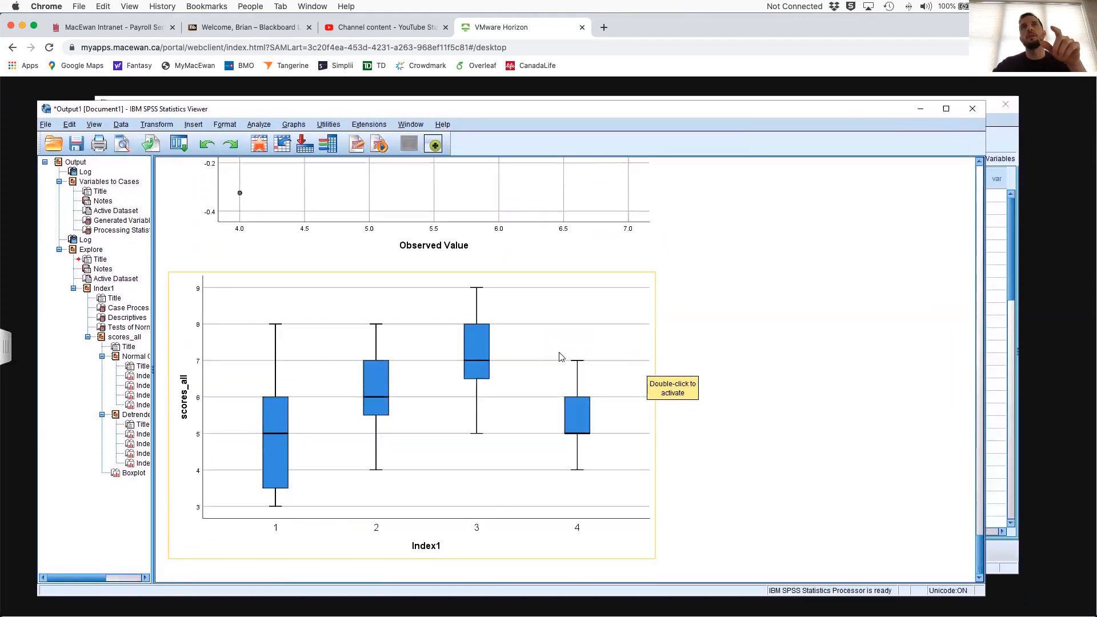
Capture a screenshot of the boxplot of scores_all by Index1.
{"action": "right_click", "coordinate": [553, 310]}
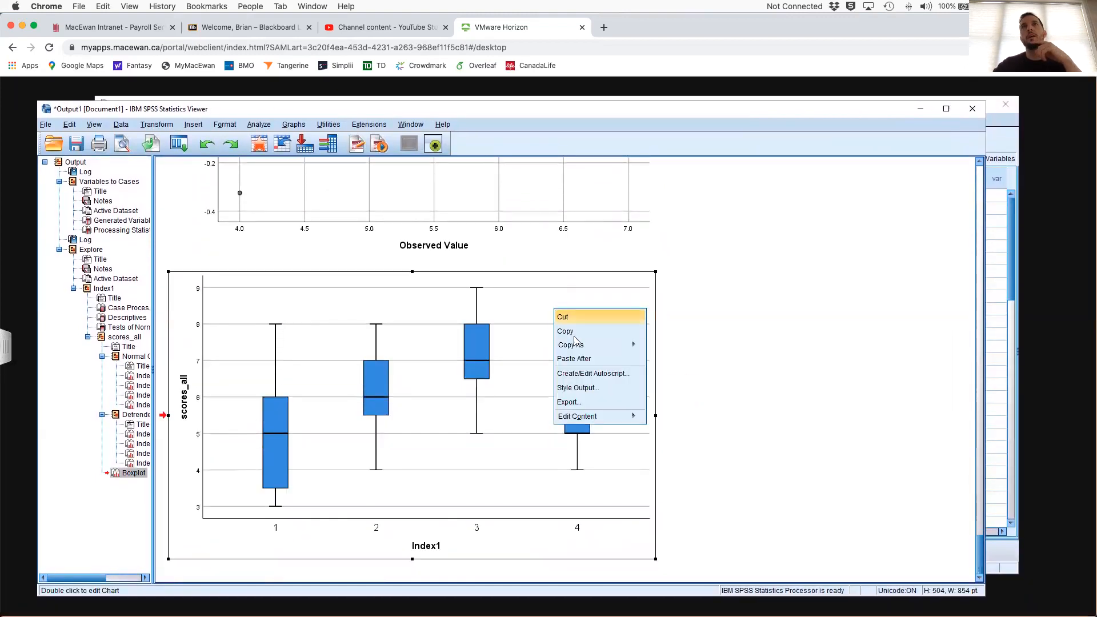
{"action": "left_click", "coordinate": [724, 332]}
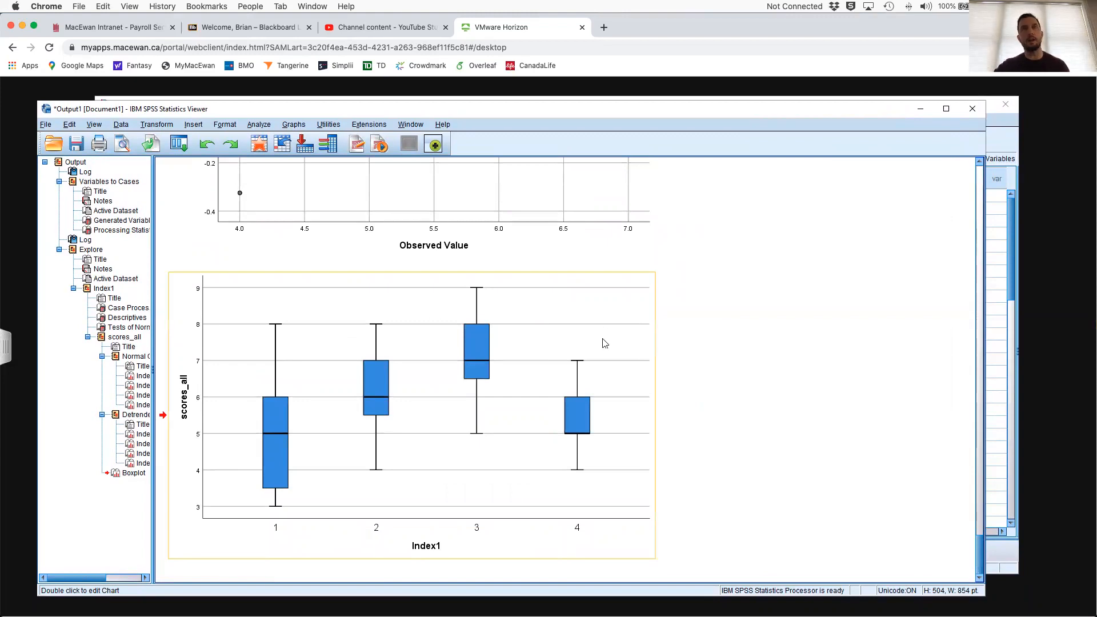
{"action": "left_click_drag", "start_coordinate": [169, 269], "coordinate": [662, 557]}
Switch to the S252_Lab3 Word document and insert the boxplot screenshot from the Desktop on a new line below "4. Constant variance.".
{"action": "key", "text": "ctrl+Right"}
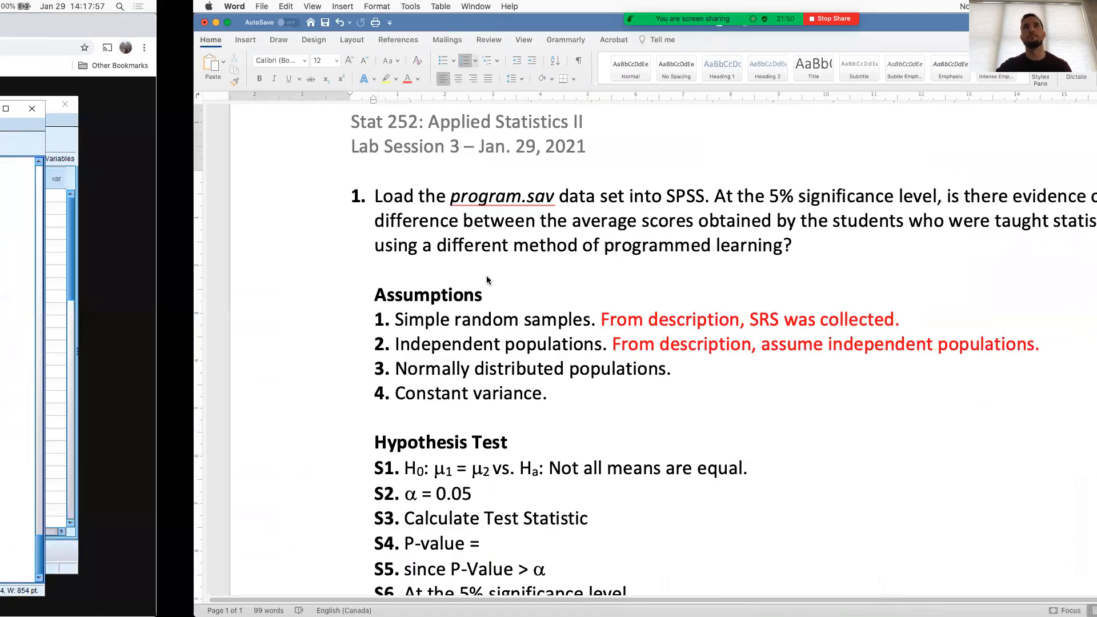
{"action": "left_click", "coordinate": [456, 393]}
{"action": "key", "text": "Return"}
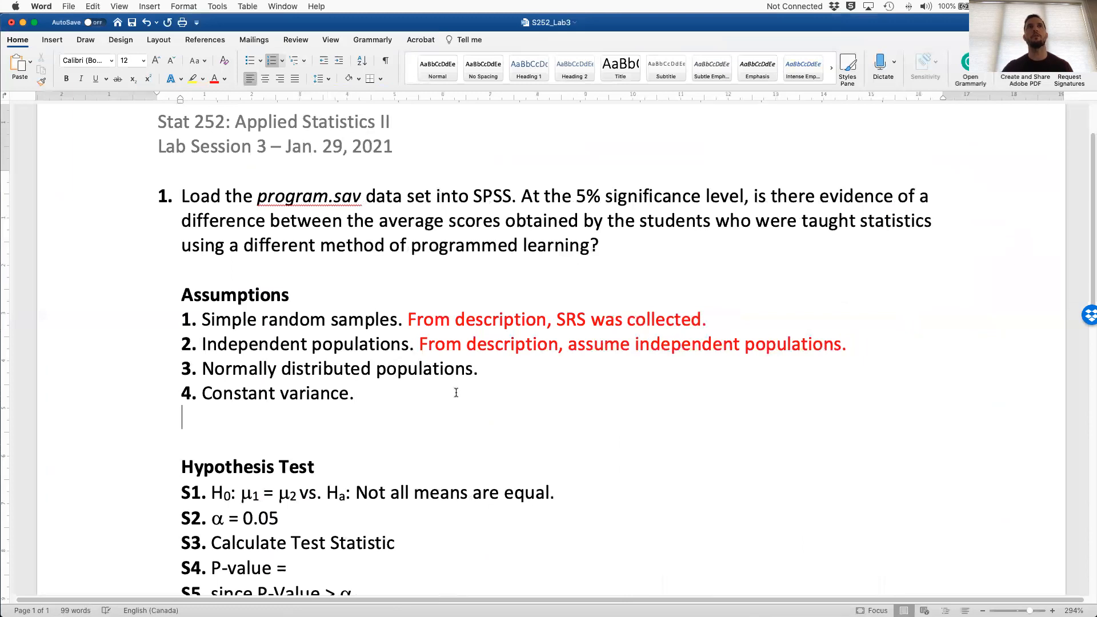
{"action": "left_click", "coordinate": [57, 42]}
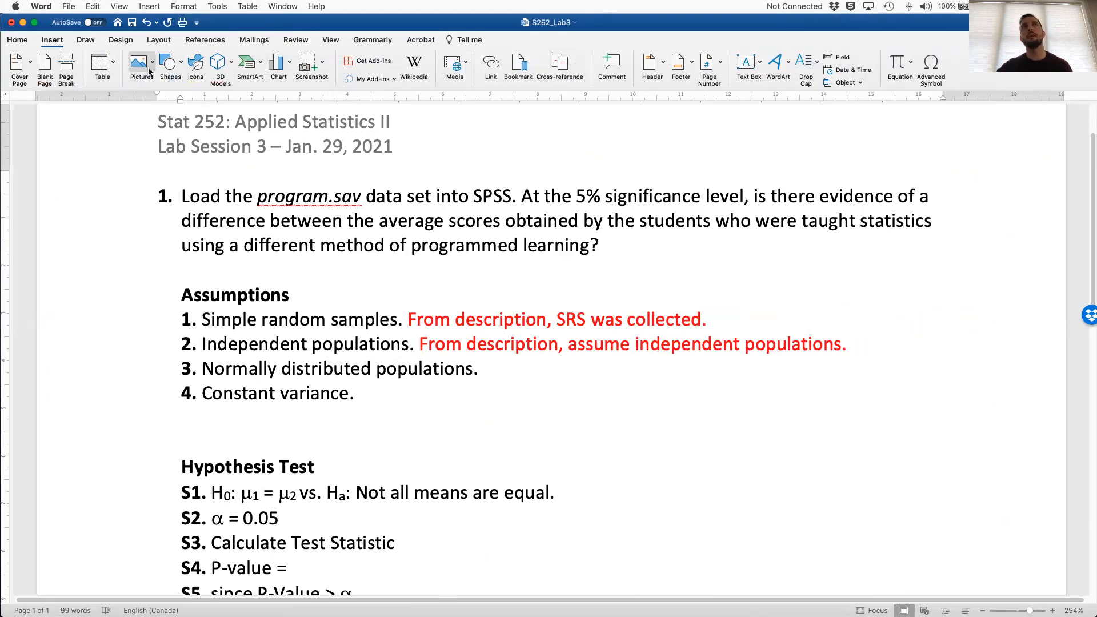
{"action": "left_click", "coordinate": [149, 70]}
{"action": "left_click", "coordinate": [175, 89]}
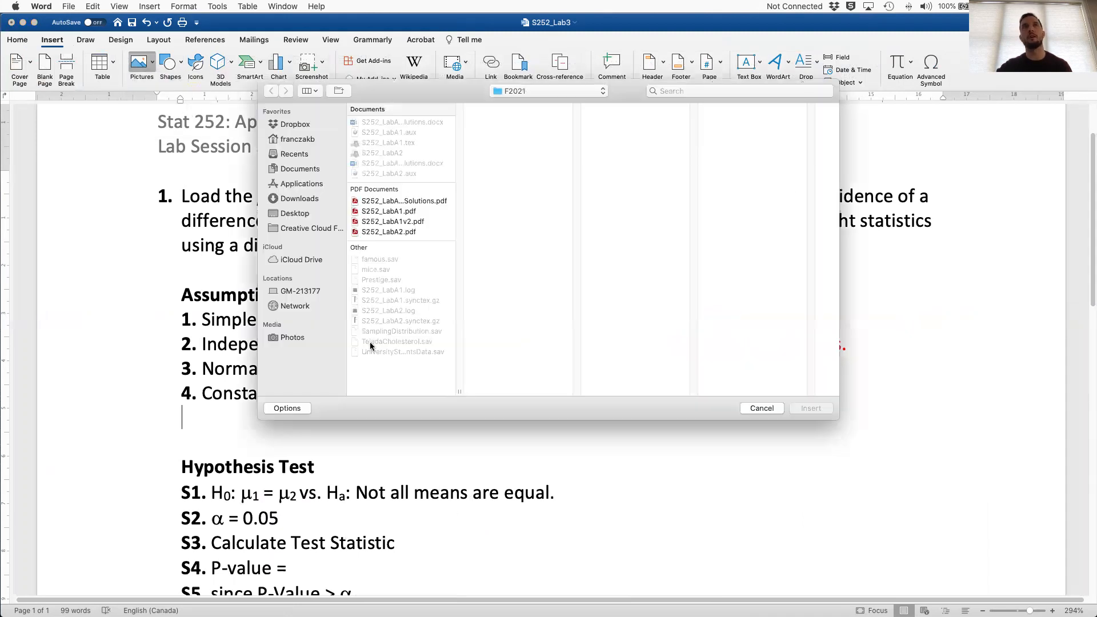
{"action": "left_click", "coordinate": [304, 215]}
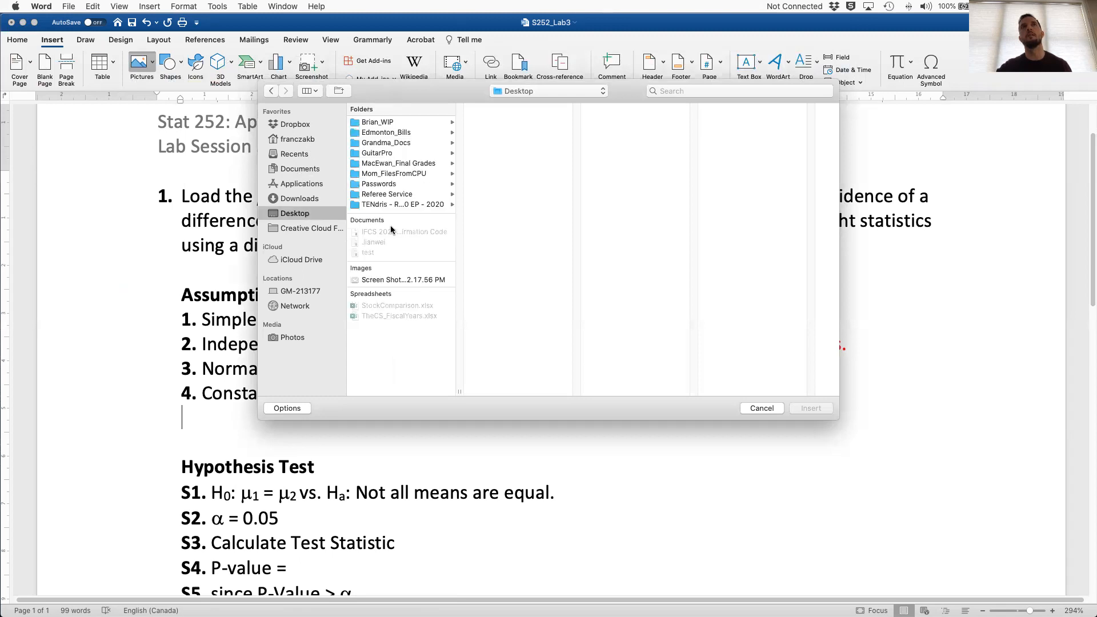
{"action": "left_click", "coordinate": [388, 280]}
{"action": "left_click", "coordinate": [811, 408]}
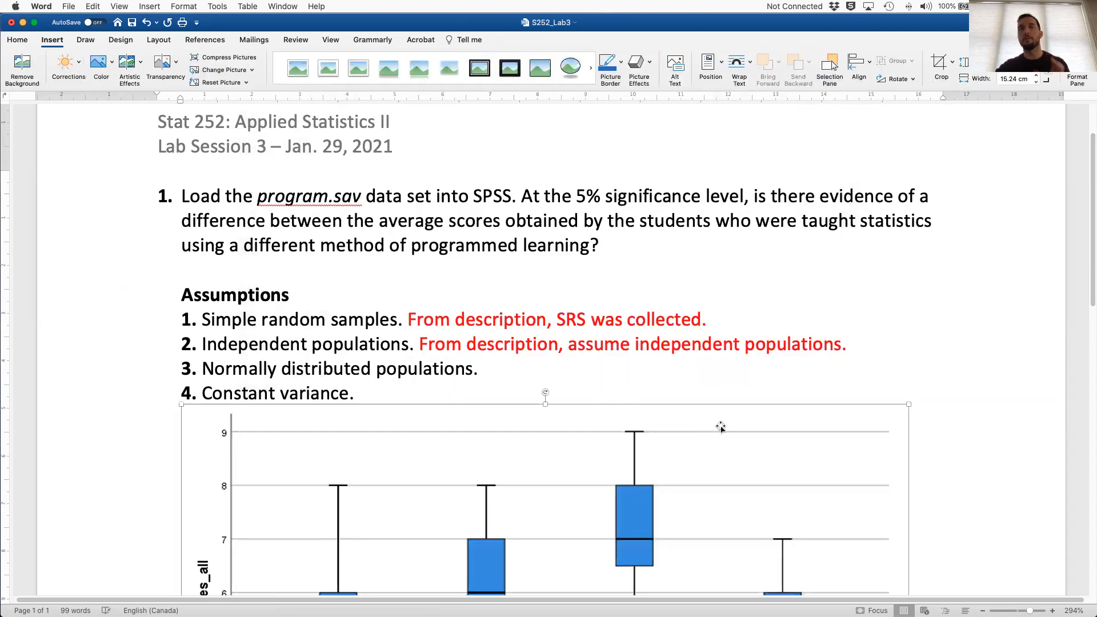
Shrink the inserted boxplot picture to about 6.78 cm wide so it fits below the constant variance assumption.
{"action": "scroll", "coordinate": [721, 427], "scroll_direction": "down", "scroll_amount": 5}
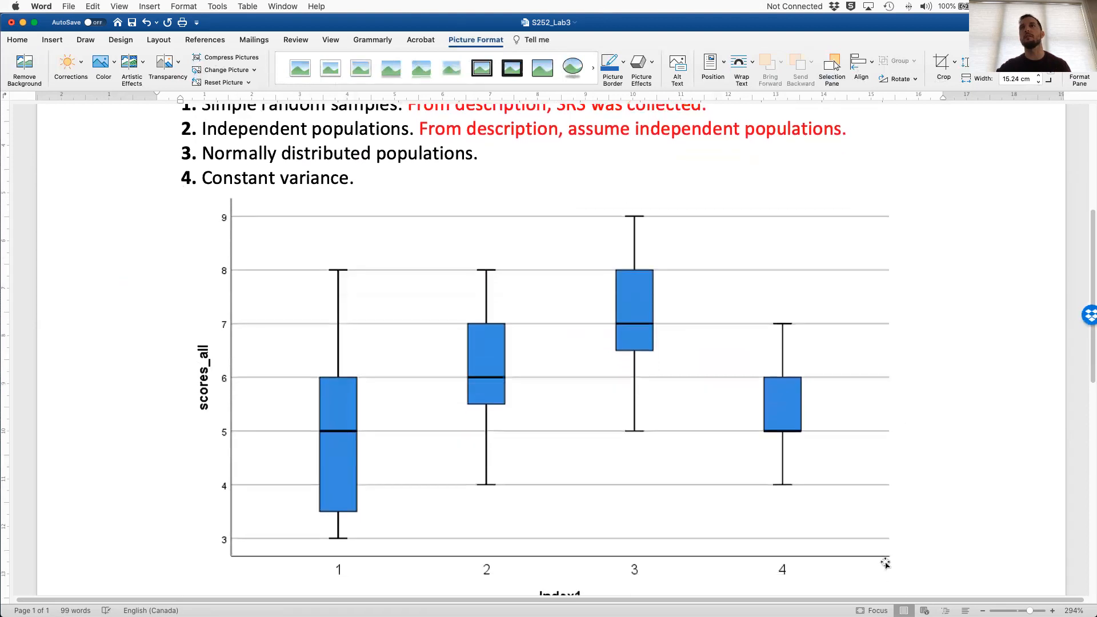
{"action": "scroll", "coordinate": [885, 564], "scroll_direction": "down", "scroll_amount": 1}
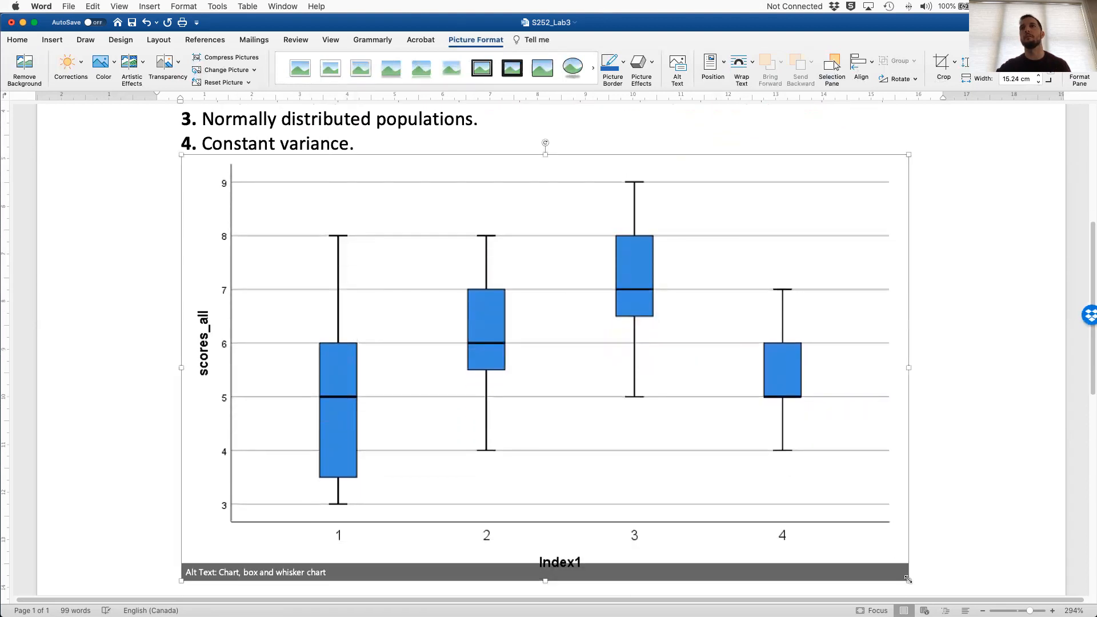
{"action": "left_click_drag", "start_coordinate": [798, 547], "coordinate": [318, 364]}
{"action": "left_click_drag", "start_coordinate": [540, 260], "coordinate": [507, 266]}
{"action": "scroll", "coordinate": [514, 280], "scroll_direction": "up", "scroll_amount": 2}
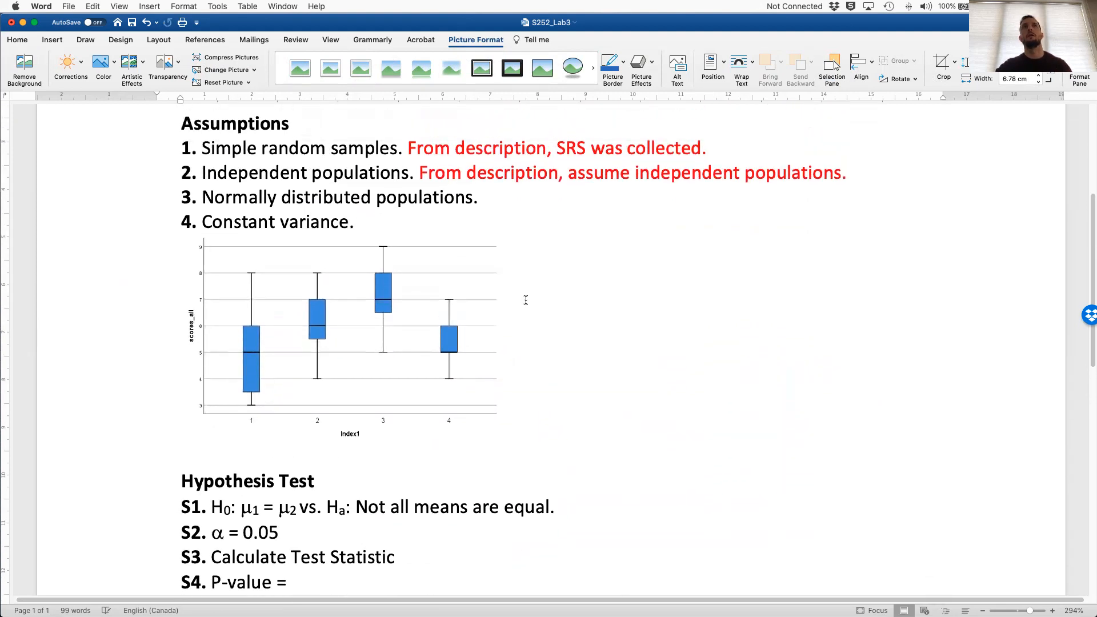
Return to the program_restructured.sav data in SPSS and set up a univariate general linear model with scores_all as dependent variable and Index1 as fixed factor.
{"action": "key", "text": "ctrl+Left"}
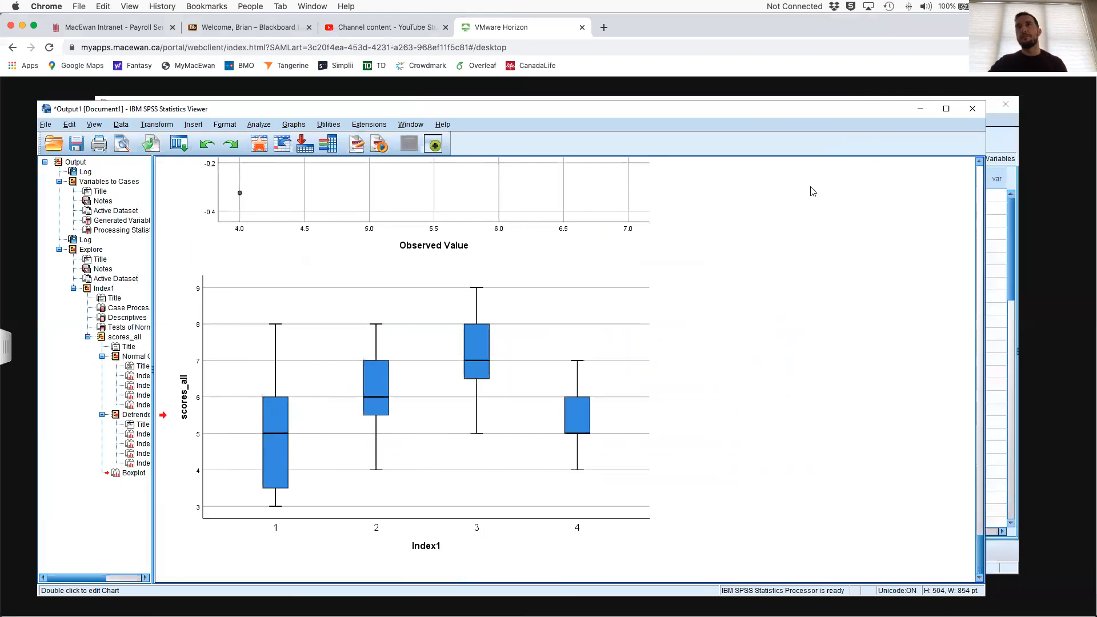
{"action": "left_click", "coordinate": [1003, 121]}
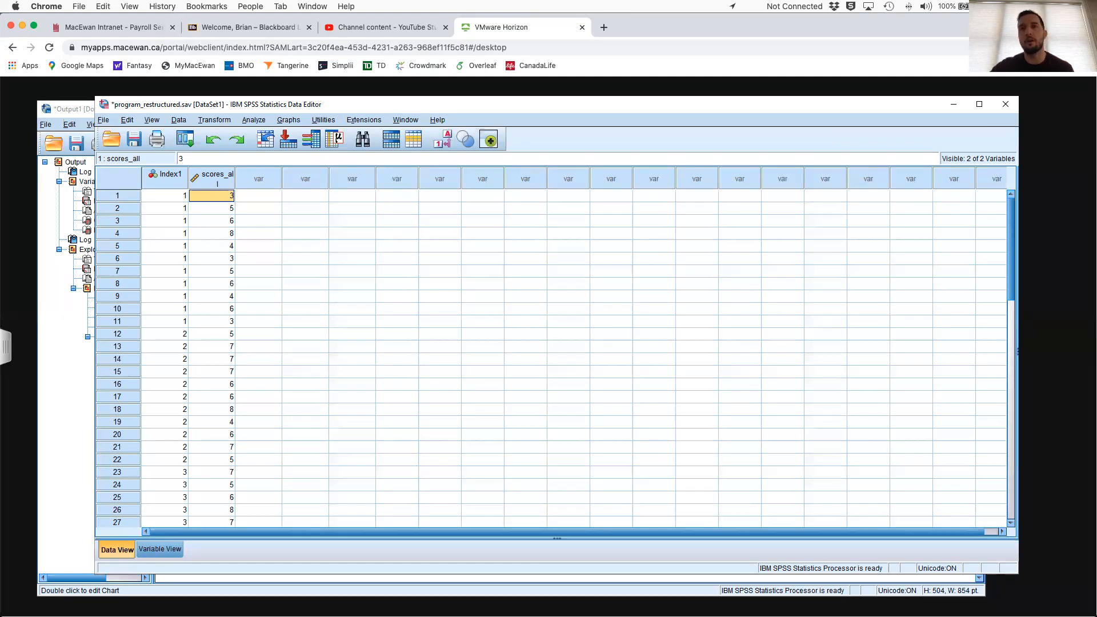
{"action": "left_click", "coordinate": [252, 121]}
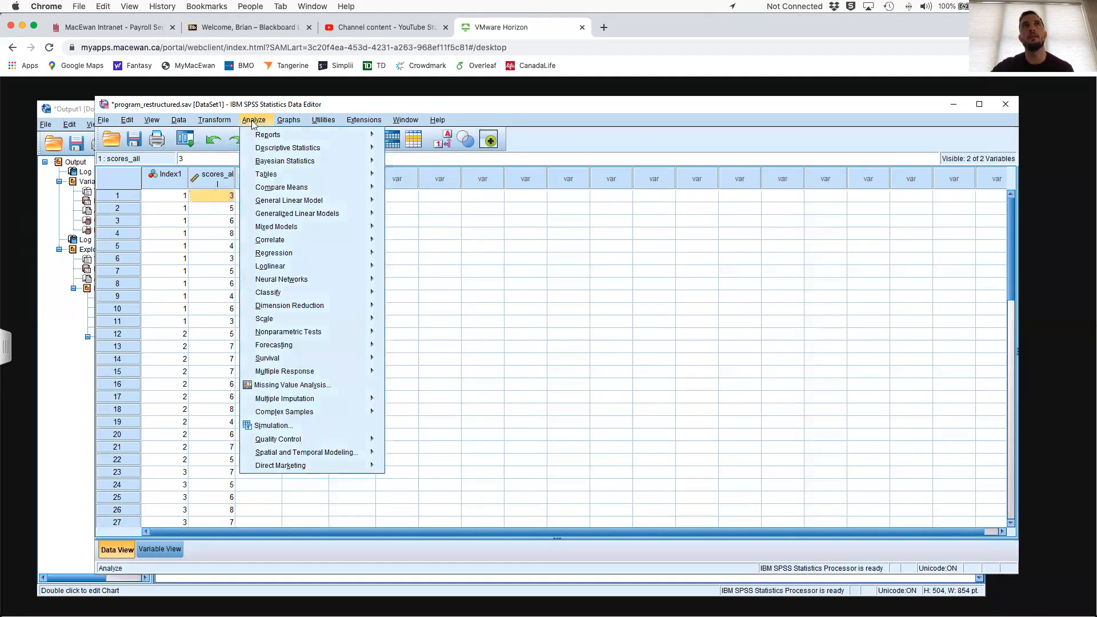
{"action": "mouse_move", "coordinate": [279, 201]}
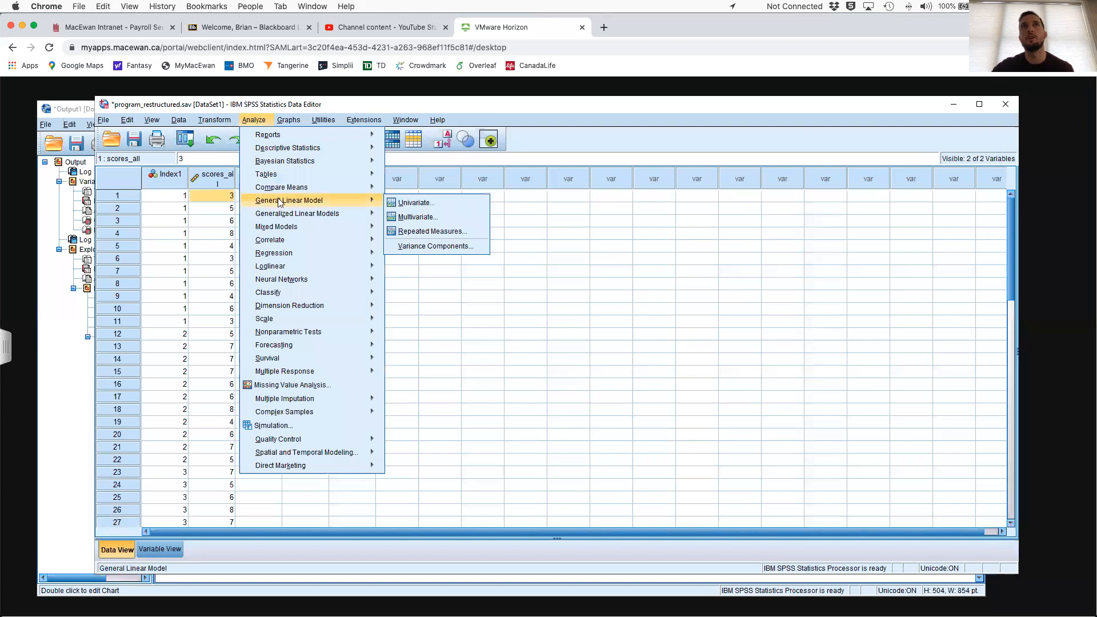
{"action": "left_click", "coordinate": [407, 204]}
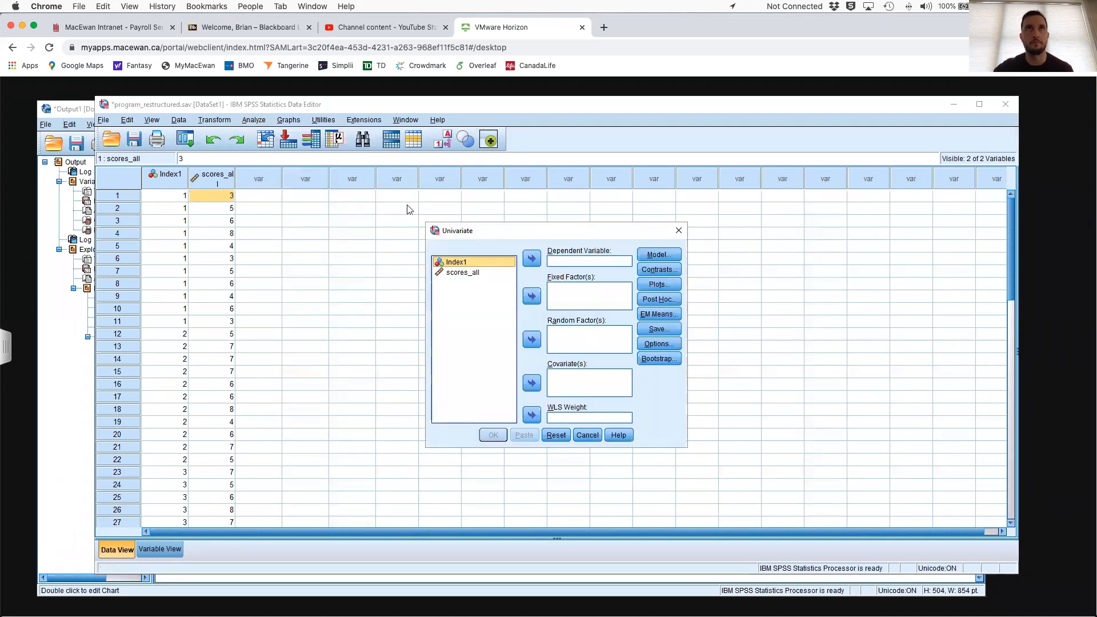
{"action": "left_click", "coordinate": [489, 274]}
{"action": "left_click", "coordinate": [530, 260]}
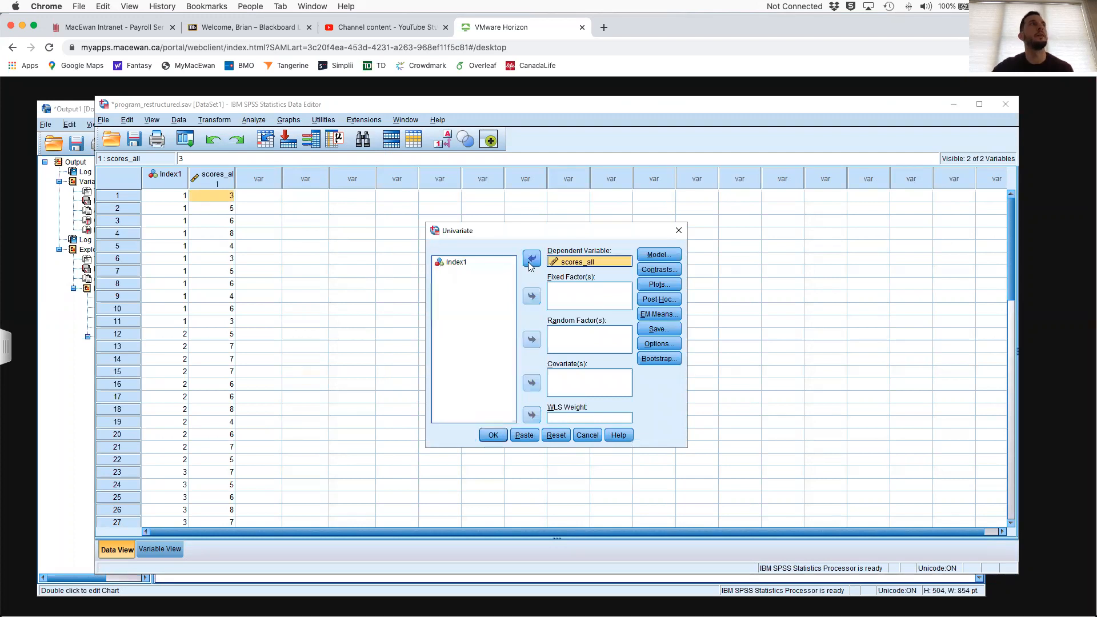
{"action": "left_click", "coordinate": [488, 263]}
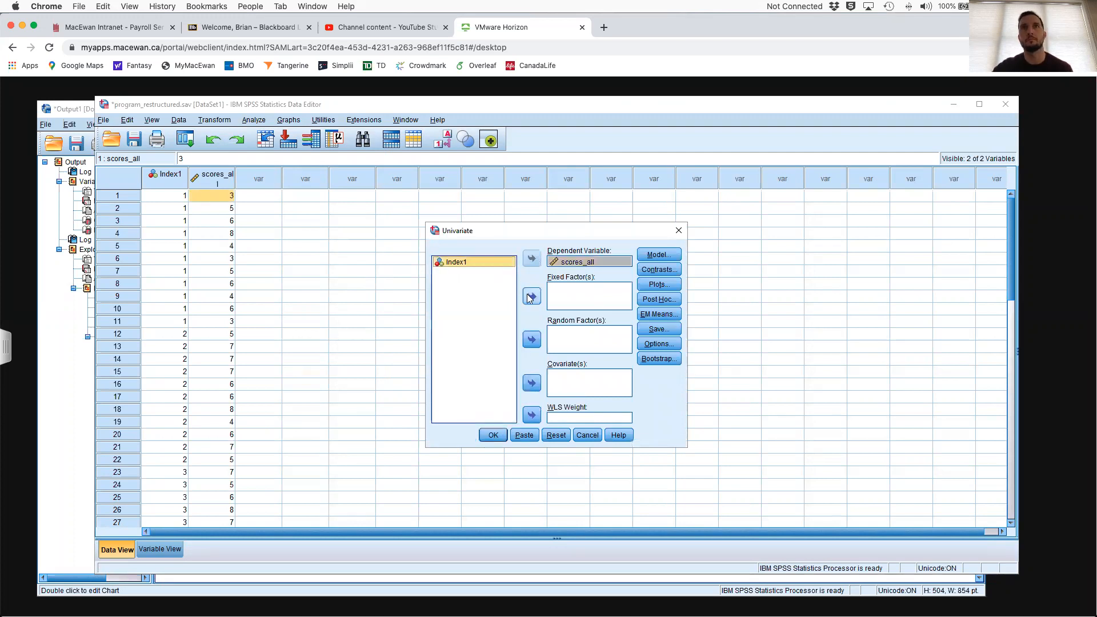
{"action": "left_click", "coordinate": [530, 297]}
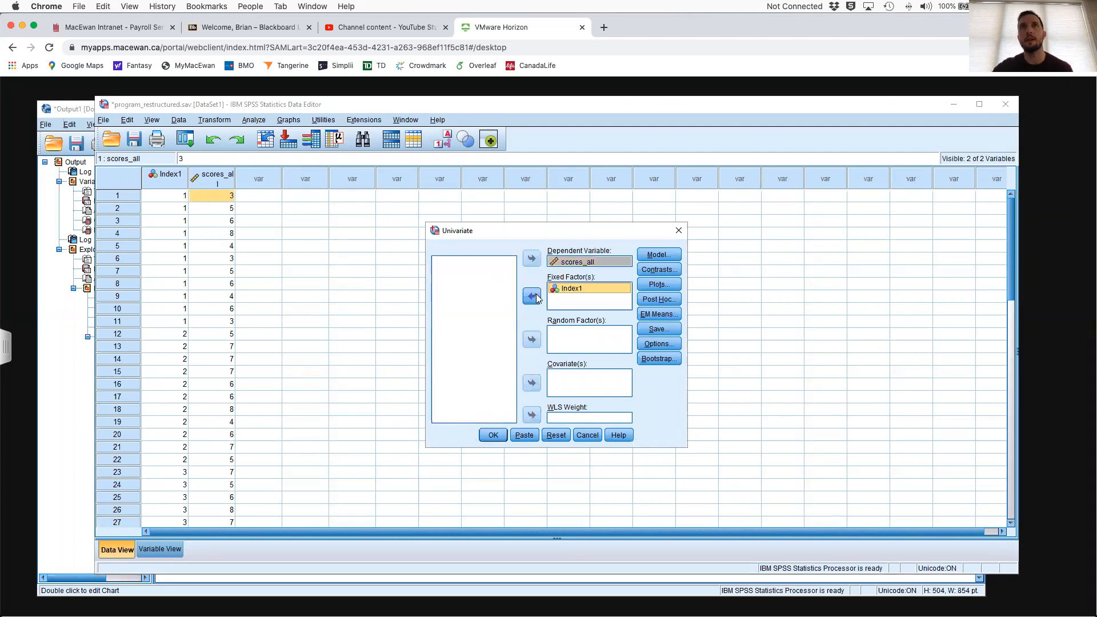
{"action": "left_click", "coordinate": [579, 294]}
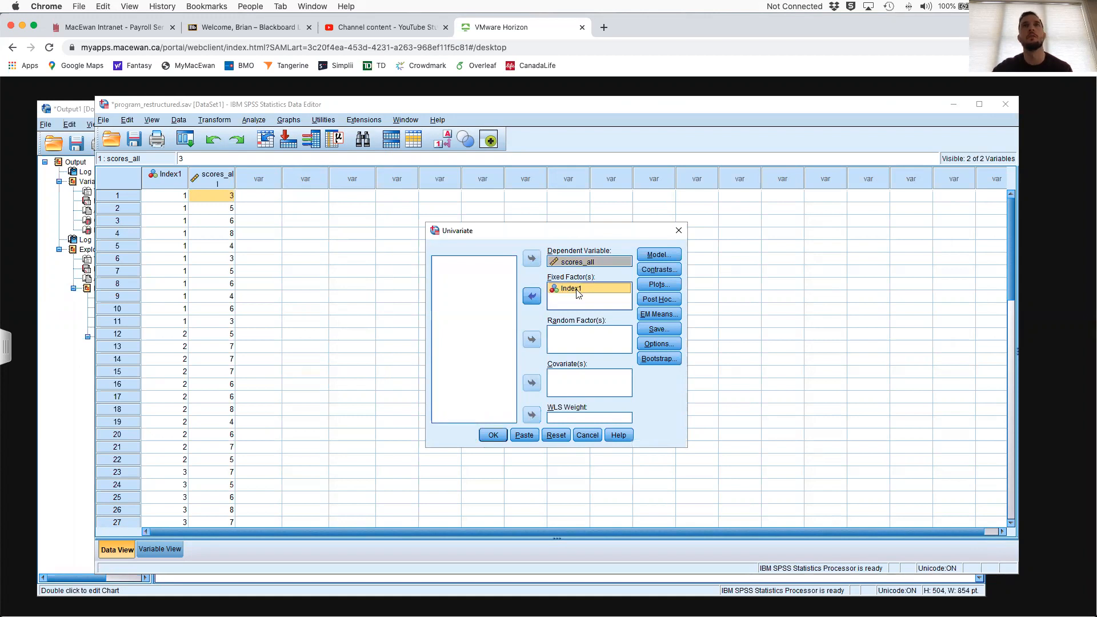
Choose to save unstandardized predicted values and standardized residuals as new variables, and run the univariate analysis.
{"action": "left_click", "coordinate": [658, 329]}
{"action": "left_click_drag", "start_coordinate": [599, 188], "coordinate": [847, 205]}
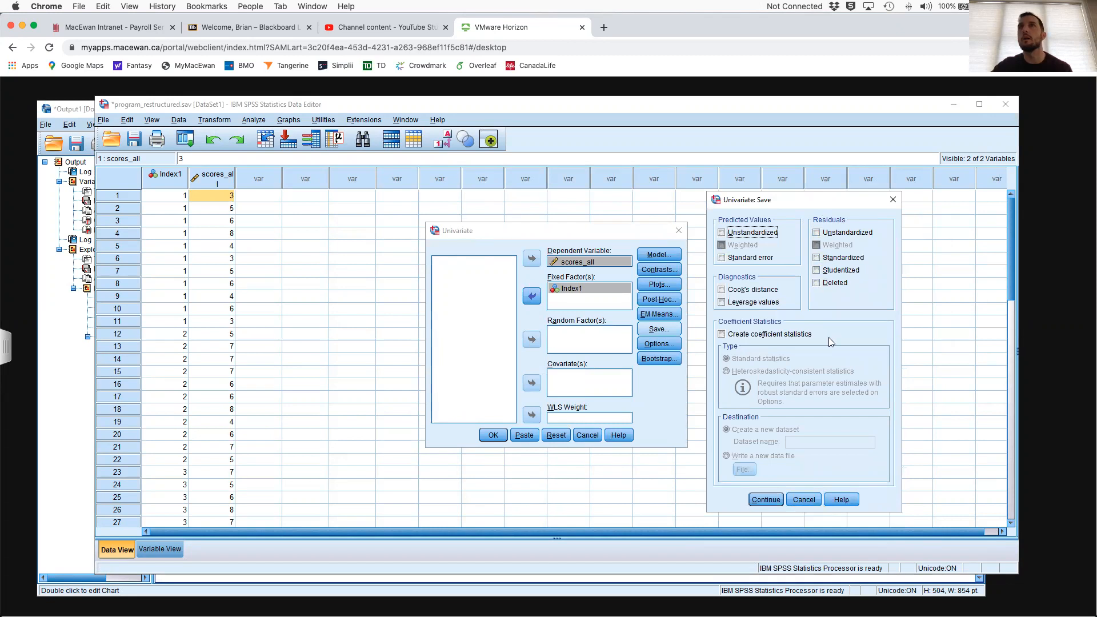
{"action": "left_click", "coordinate": [817, 259]}
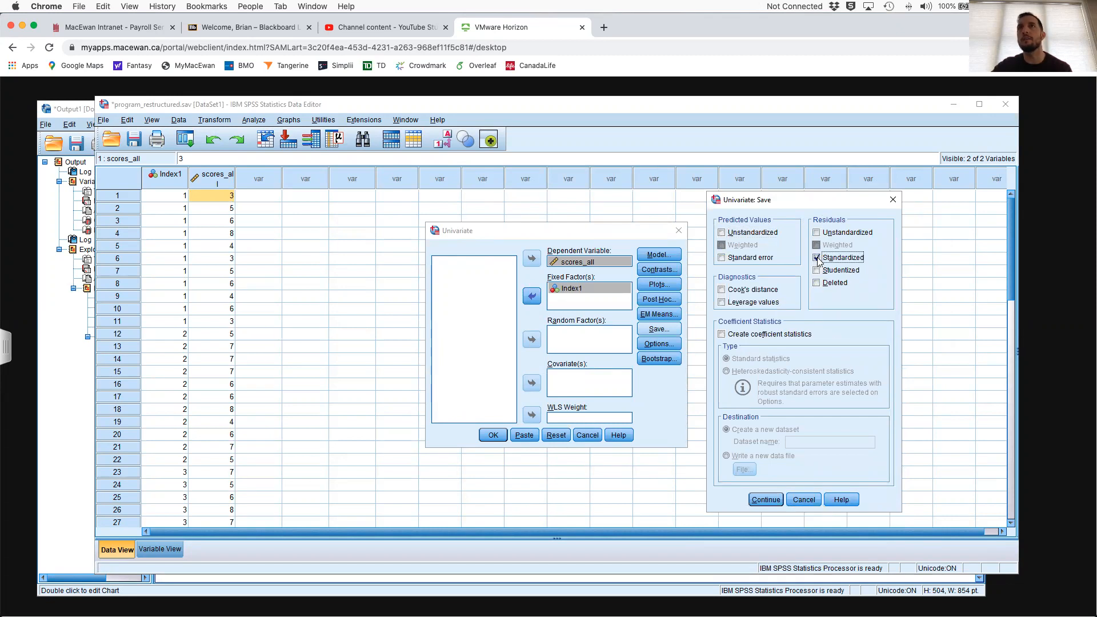
{"action": "left_click", "coordinate": [722, 233]}
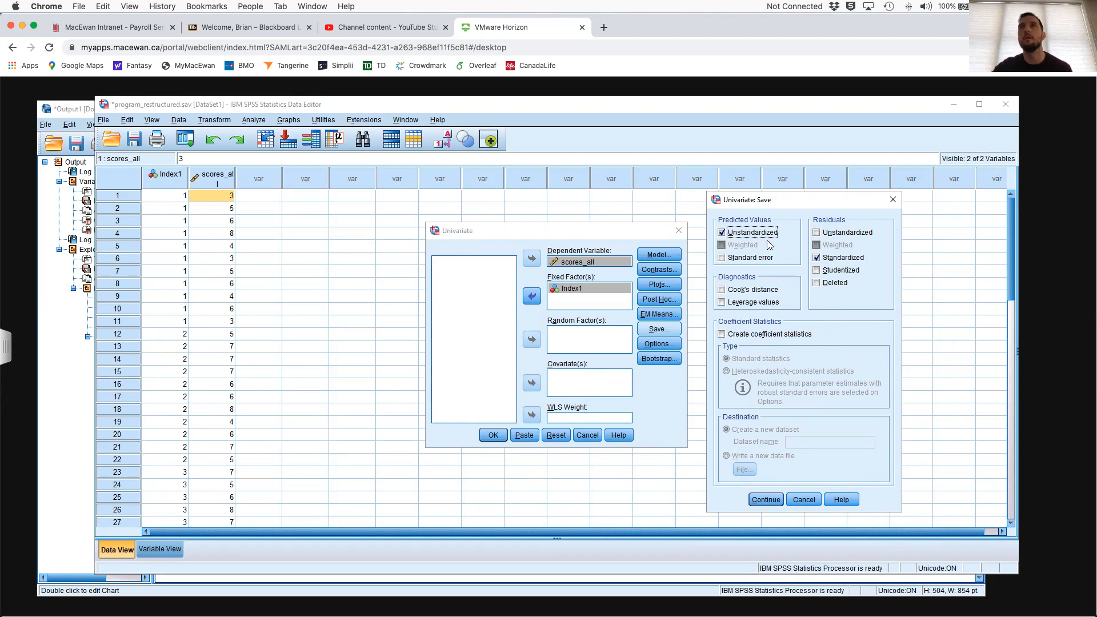
{"action": "left_click", "coordinate": [765, 499]}
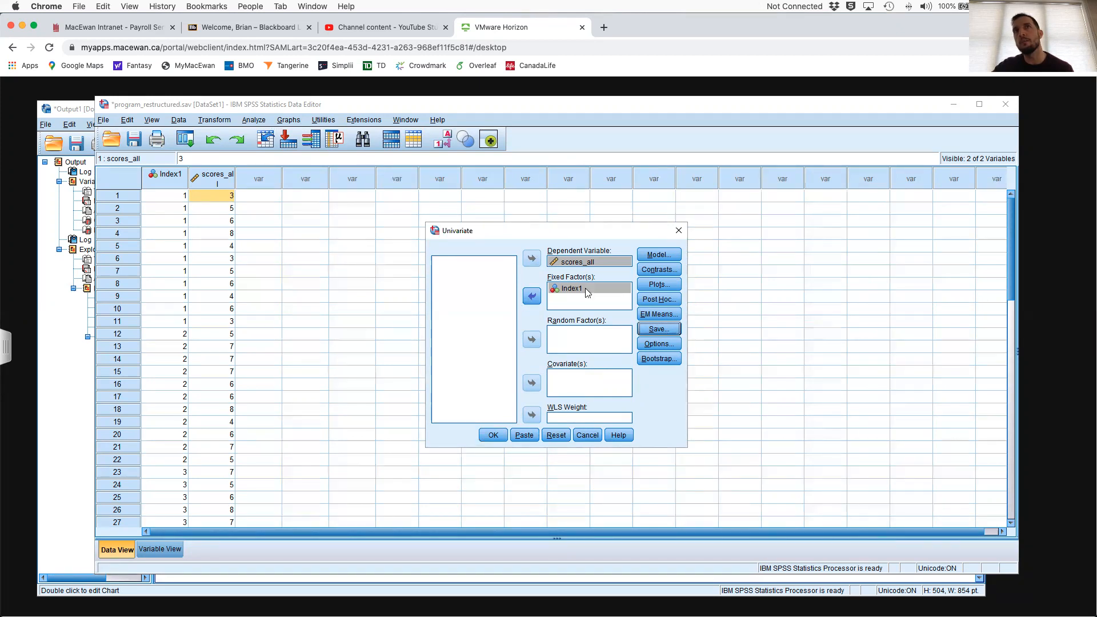
{"action": "left_click", "coordinate": [658, 330]}
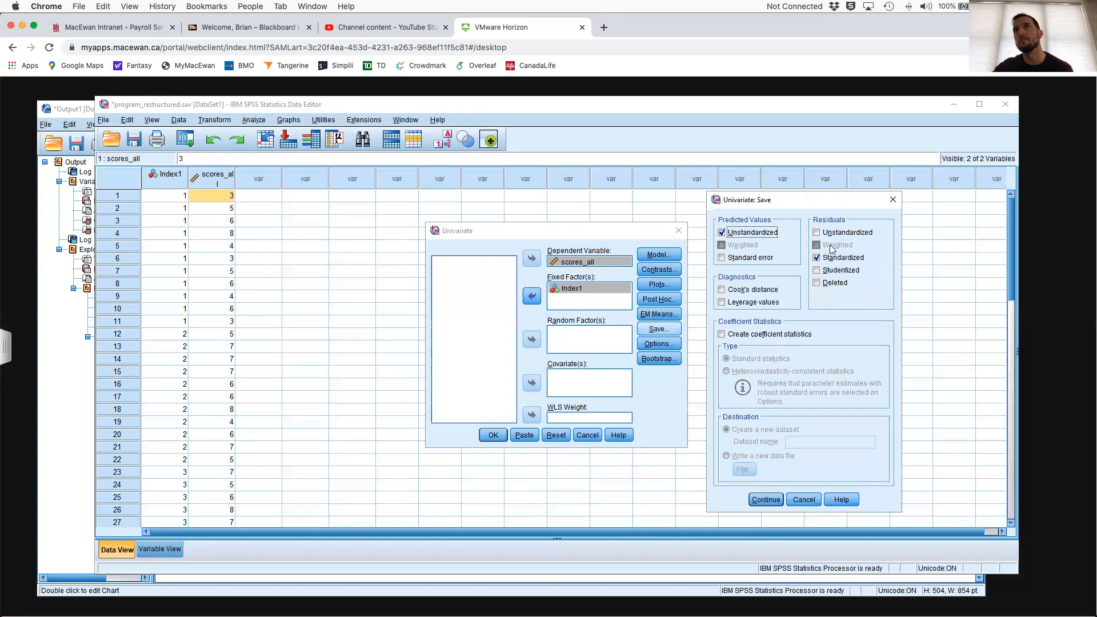
{"action": "left_click", "coordinate": [750, 501]}
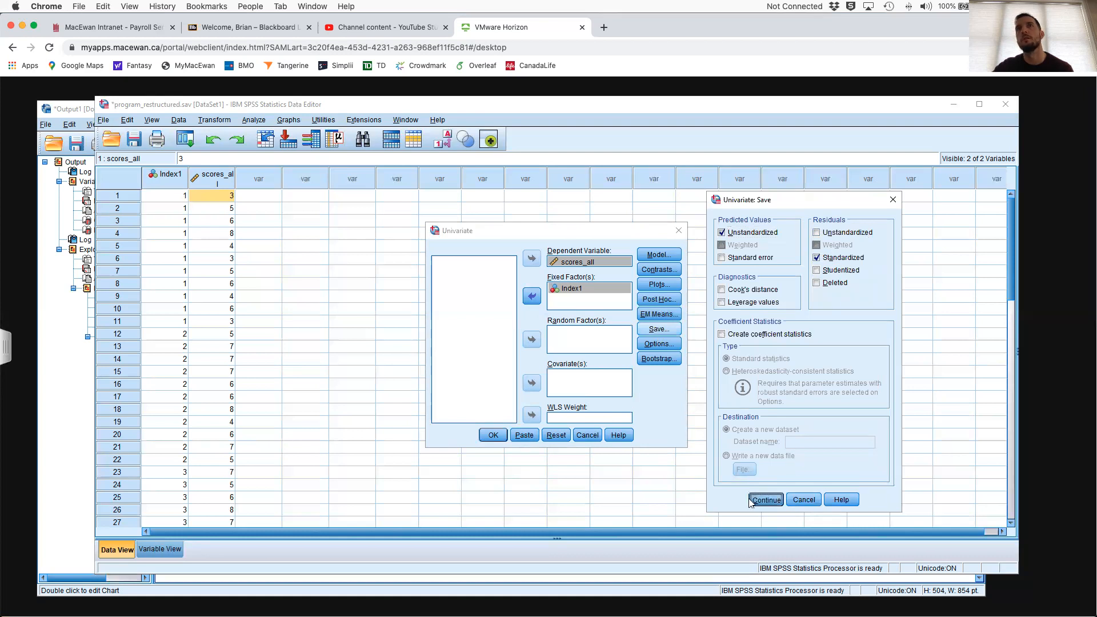
{"action": "left_click", "coordinate": [492, 435]}
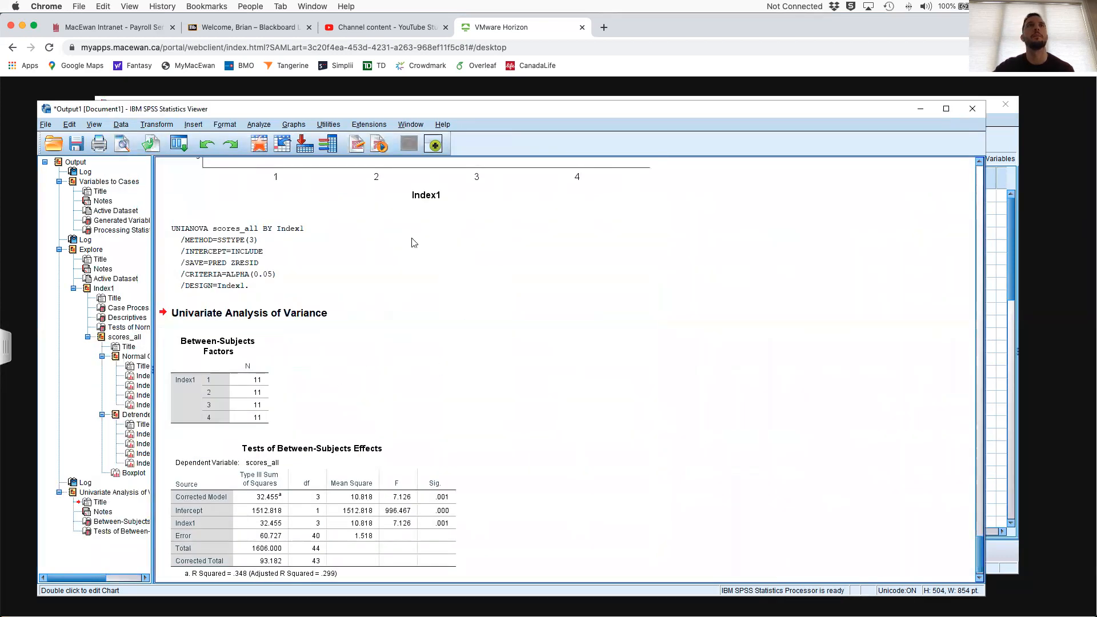
Examine the saved predicted values and standardized residuals in the PRE_1 and ZRE_1 columns of the dataset.
{"action": "left_click", "coordinate": [992, 121]}
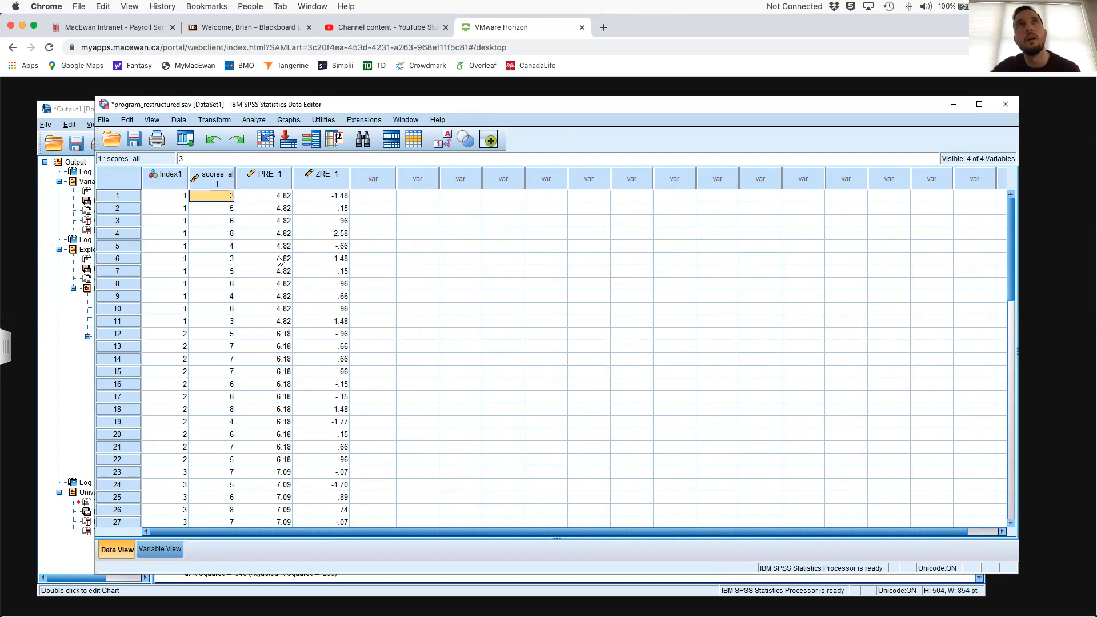
{"action": "left_click", "coordinate": [281, 197]}
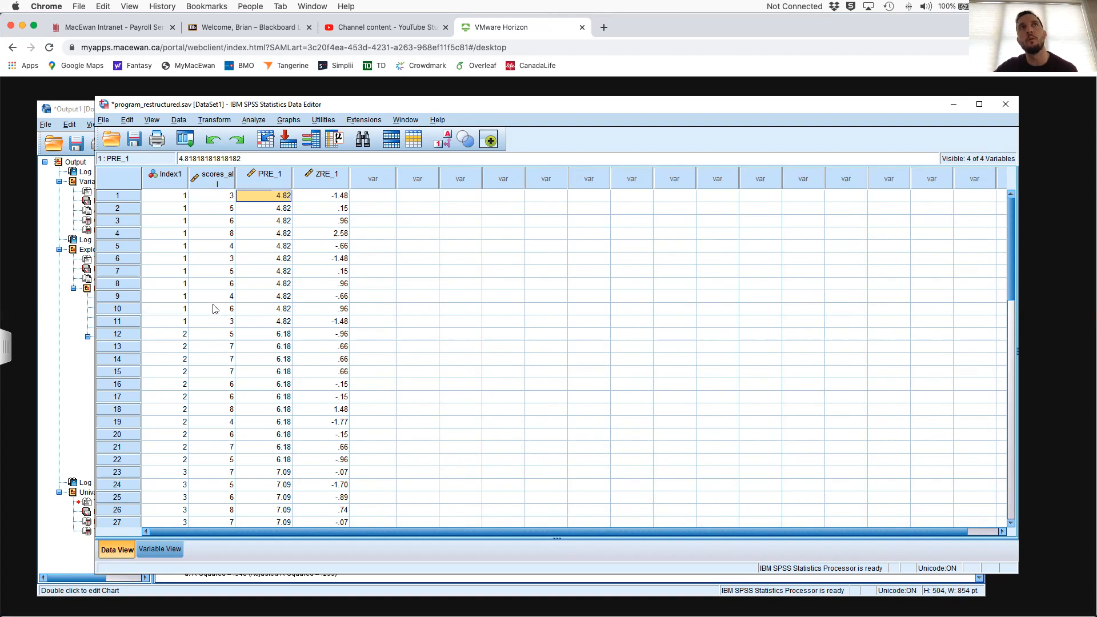
{"action": "left_click", "coordinate": [276, 338]}
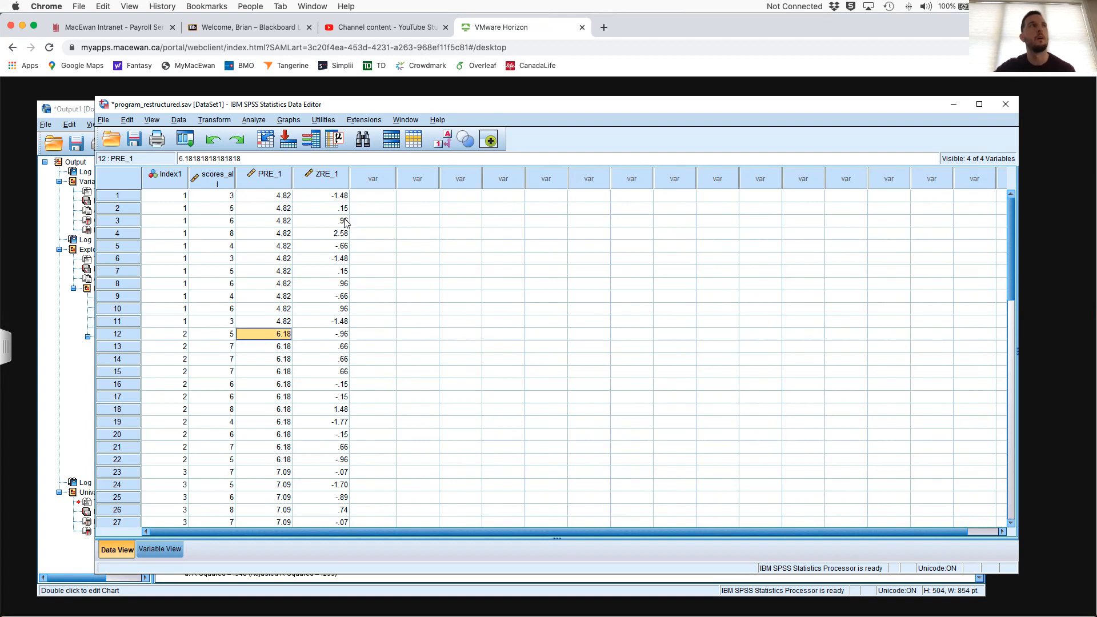
{"action": "left_click", "coordinate": [334, 179]}
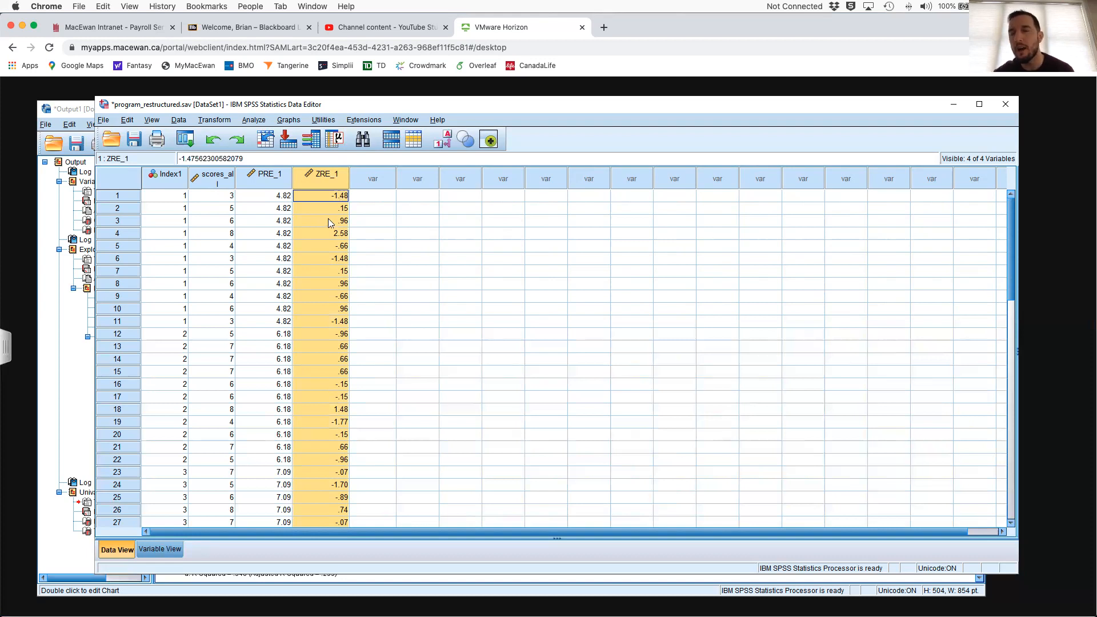
{"action": "left_click", "coordinate": [268, 220]}
{"action": "left_click", "coordinate": [326, 178]}
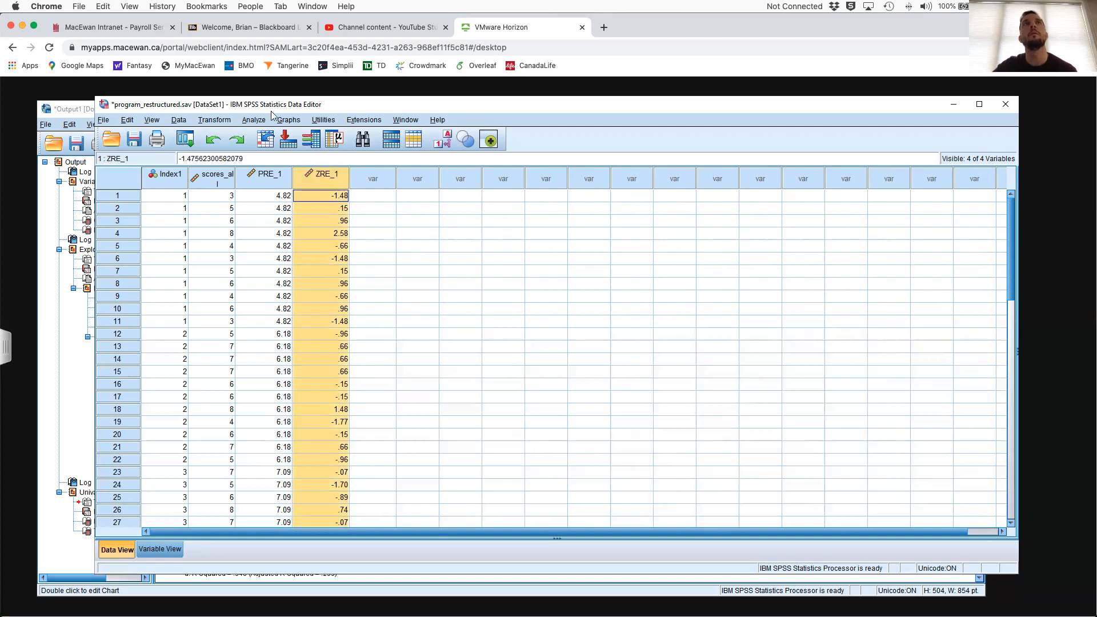
Generate a Q-Q plot of the standardized residuals for scores_all against the normal test distribution.
{"action": "left_click", "coordinate": [259, 120]}
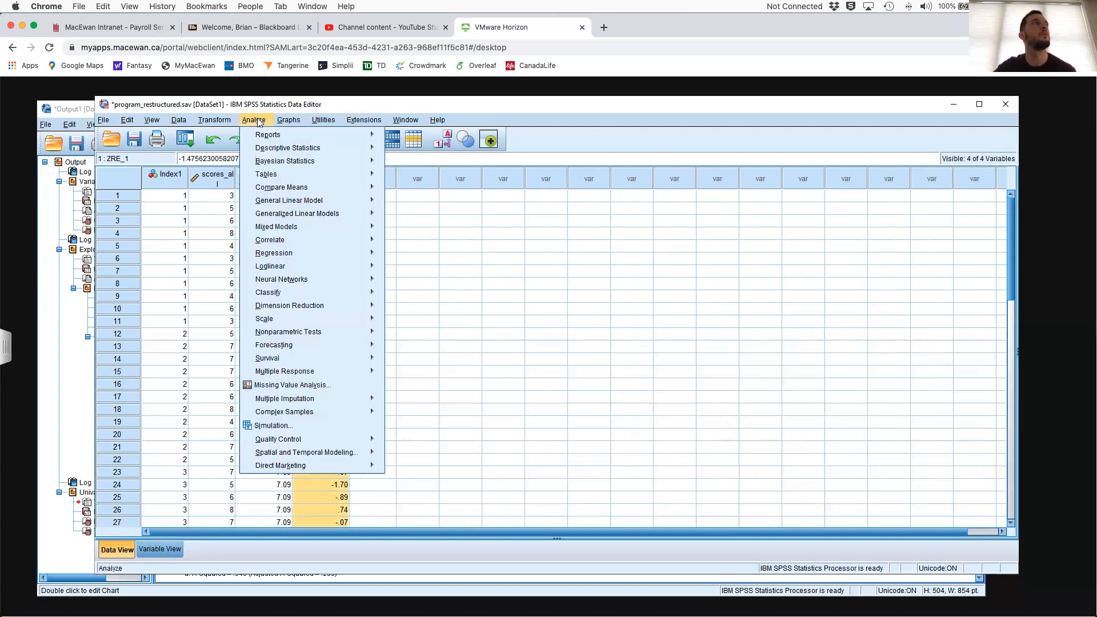
{"action": "mouse_move", "coordinate": [288, 149]}
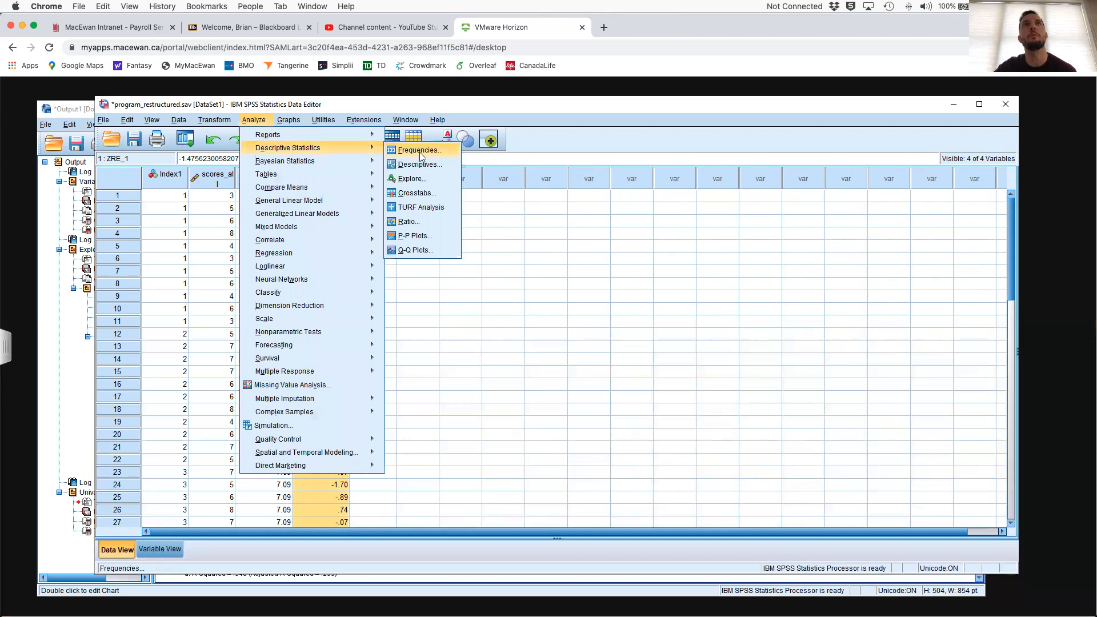
{"action": "left_click", "coordinate": [415, 250]}
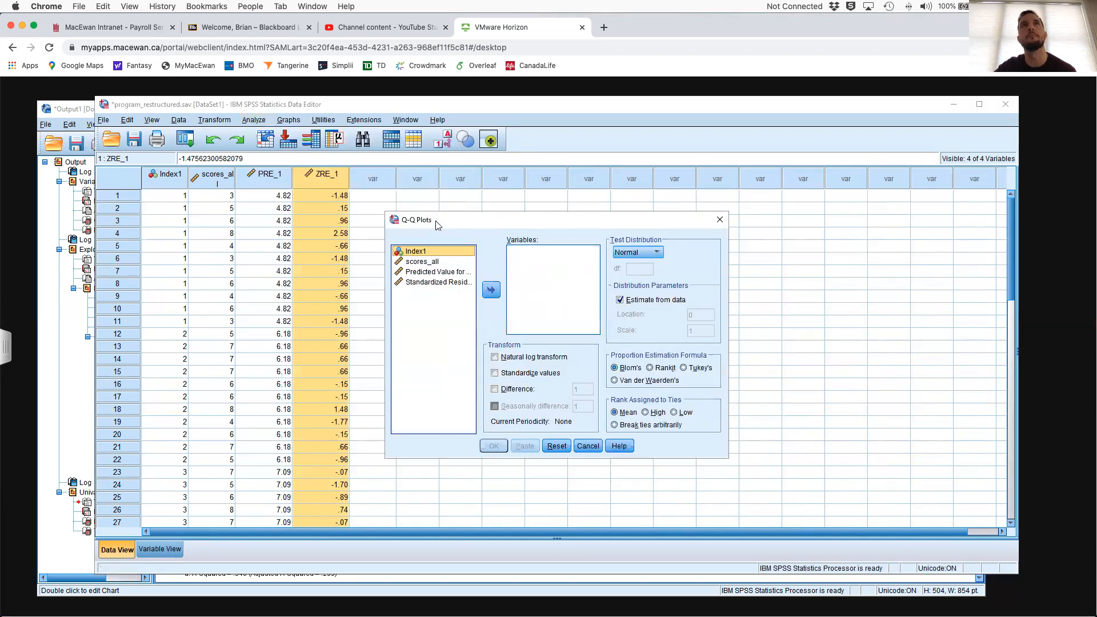
{"action": "left_click", "coordinate": [460, 282]}
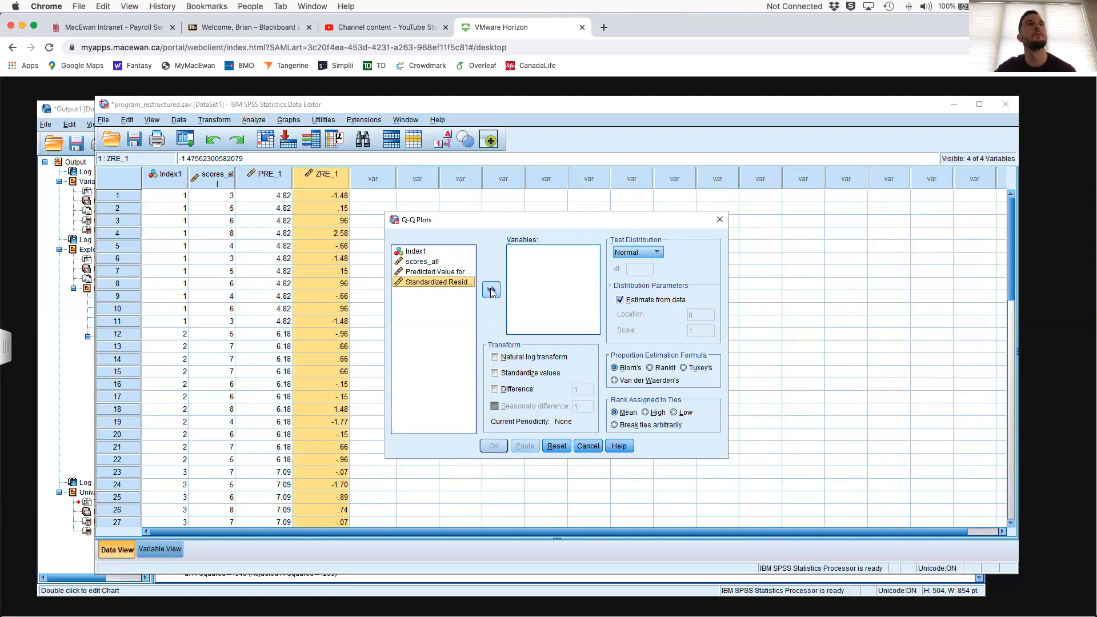
{"action": "left_click", "coordinate": [491, 291]}
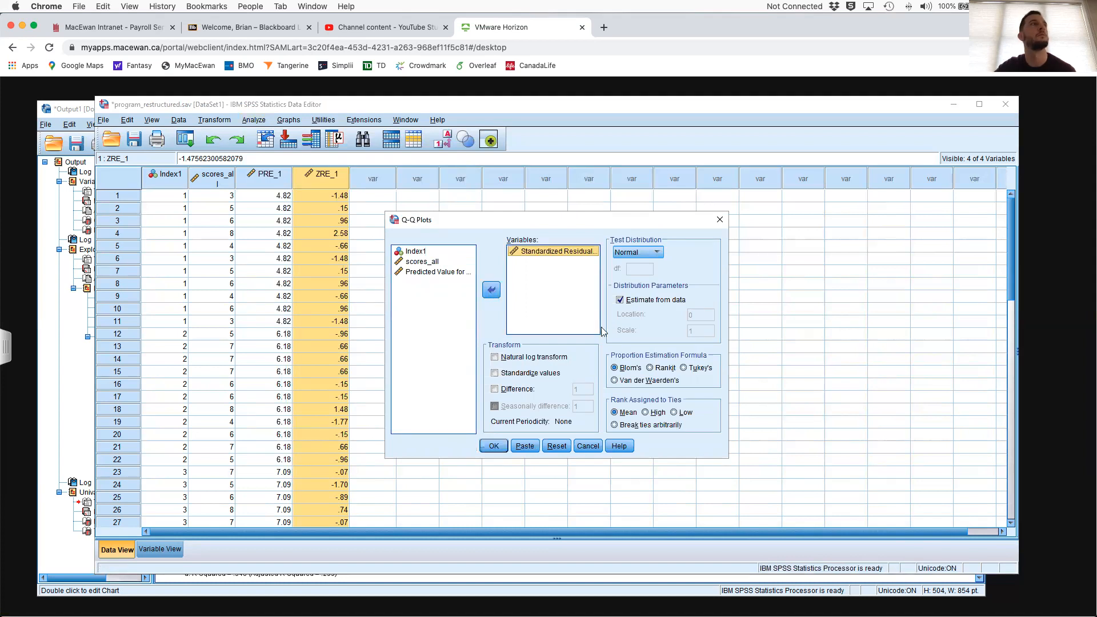
{"action": "left_click", "coordinate": [494, 446]}
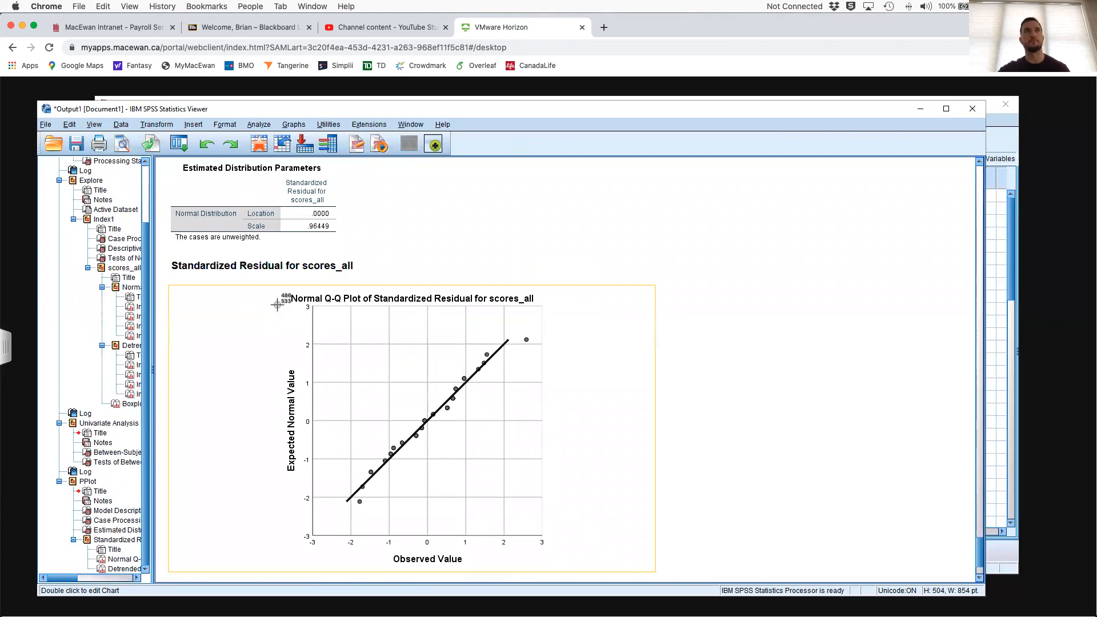
Capture the residuals' normal Q-Q plot as a screenshot and add a blank line below the normally distributed populations assumption in the S252_Lab3 Word document.
{"action": "left_click_drag", "start_coordinate": [276, 285], "coordinate": [561, 573]}
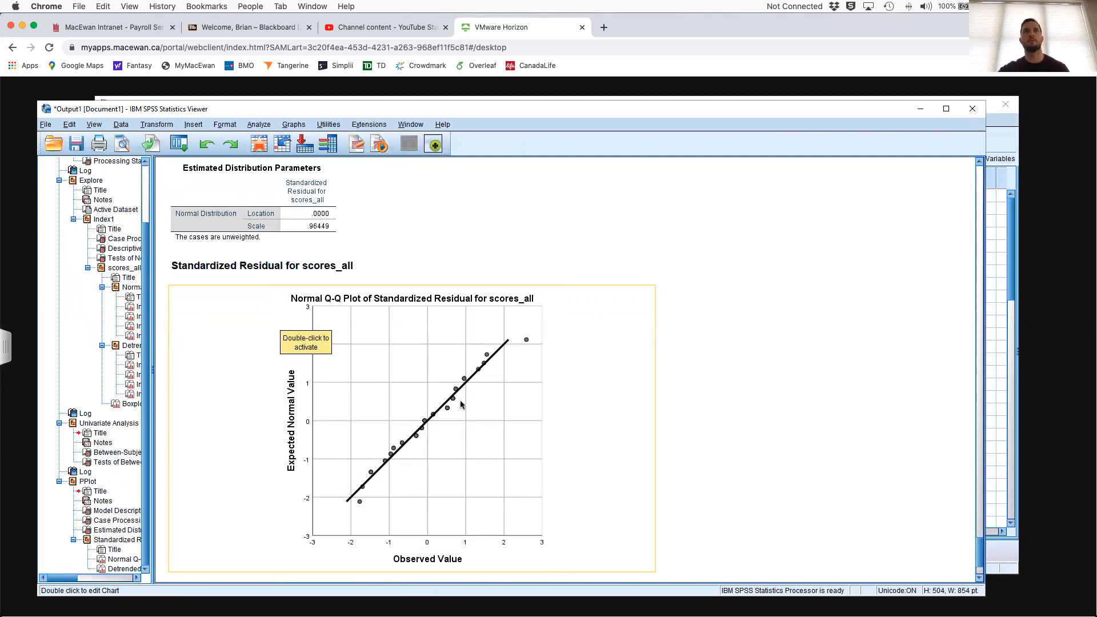
{"action": "key", "text": "ctrl+Right"}
{"action": "left_click", "coordinate": [505, 198]}
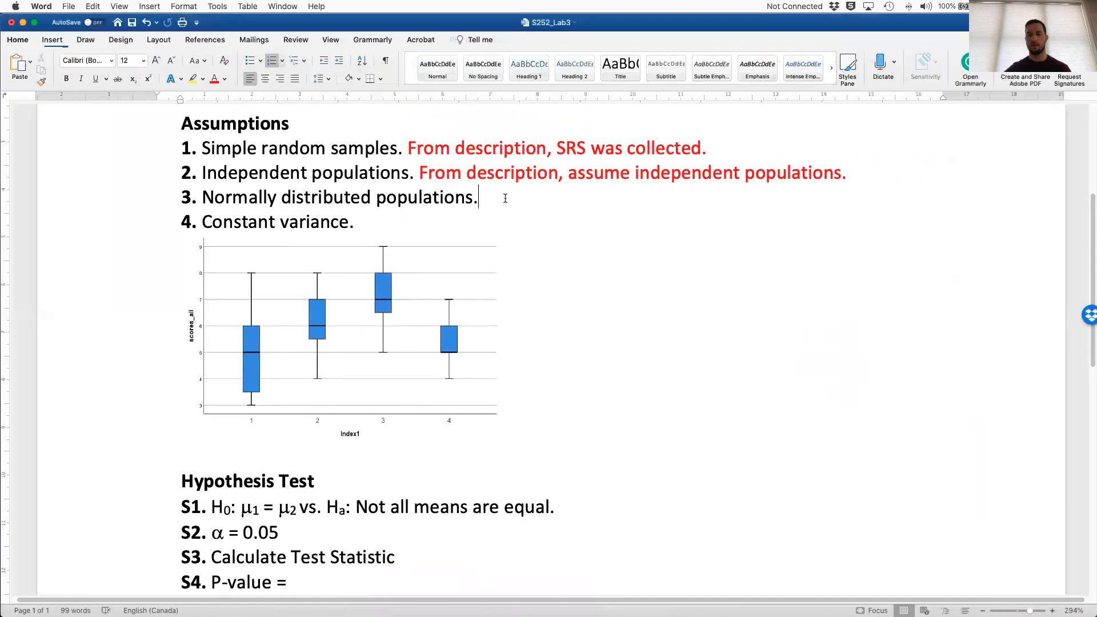
{"action": "key", "text": "Return"}
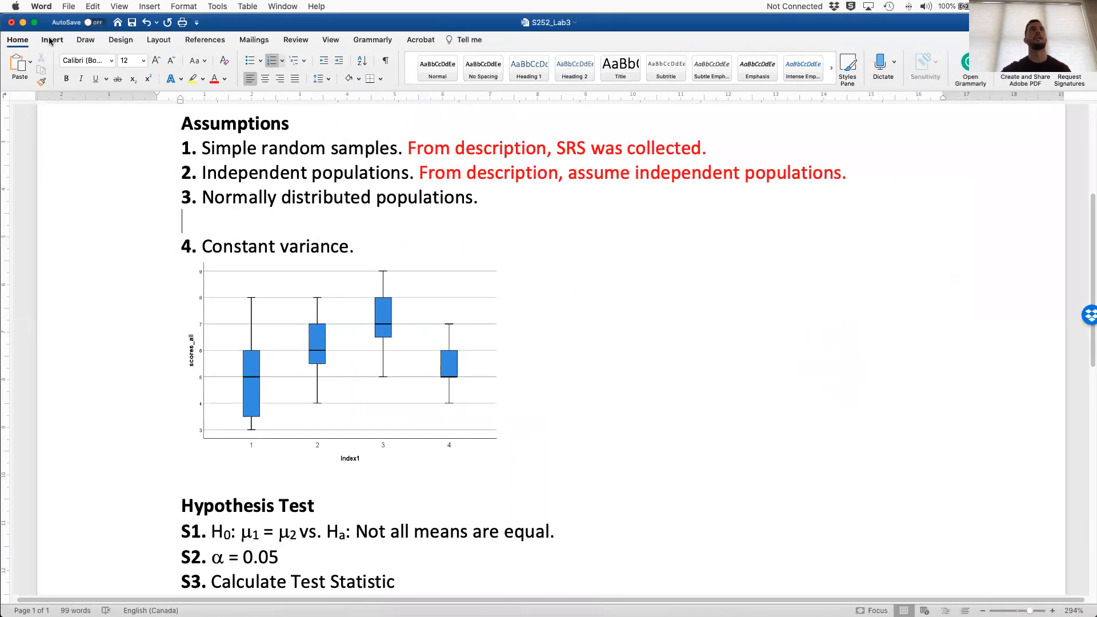
Insert the Q-Q plot screenshot from the Desktop, Screen Shot 2021-01-29 at 2.21.33 PM, below assumption 3.
{"action": "left_click", "coordinate": [52, 40]}
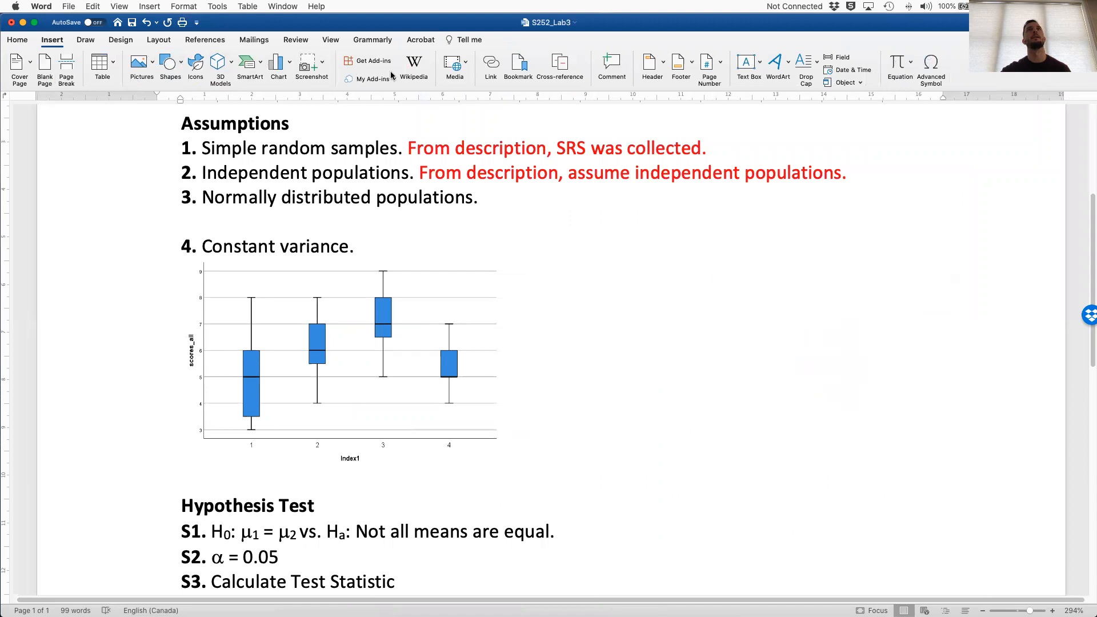
{"action": "left_click", "coordinate": [139, 73]}
{"action": "left_click", "coordinate": [178, 94]}
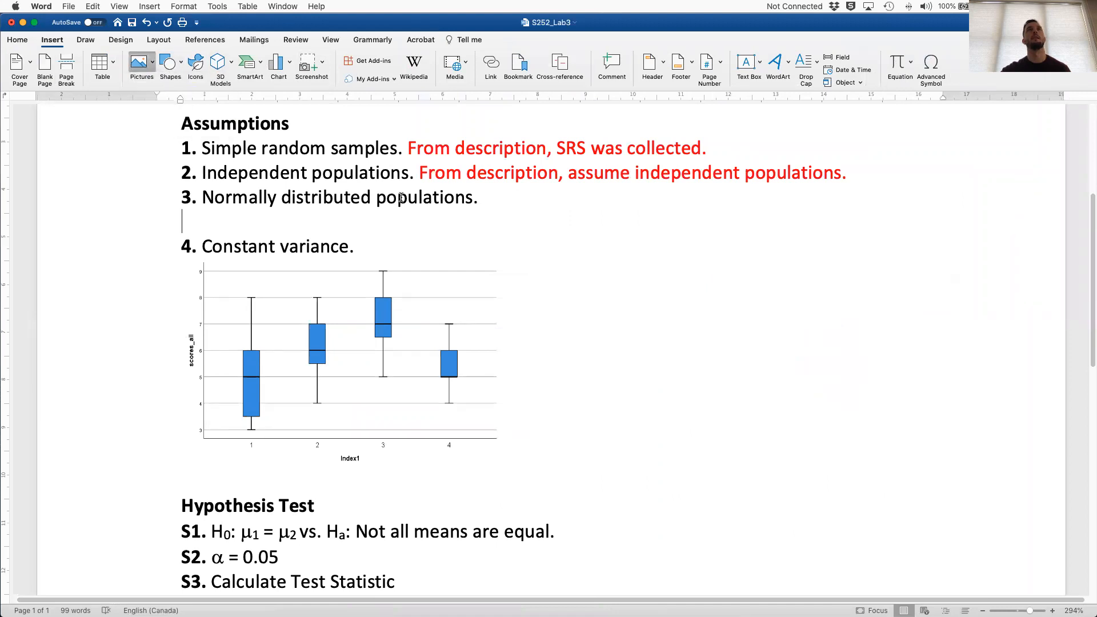
{"action": "left_click", "coordinate": [401, 280]}
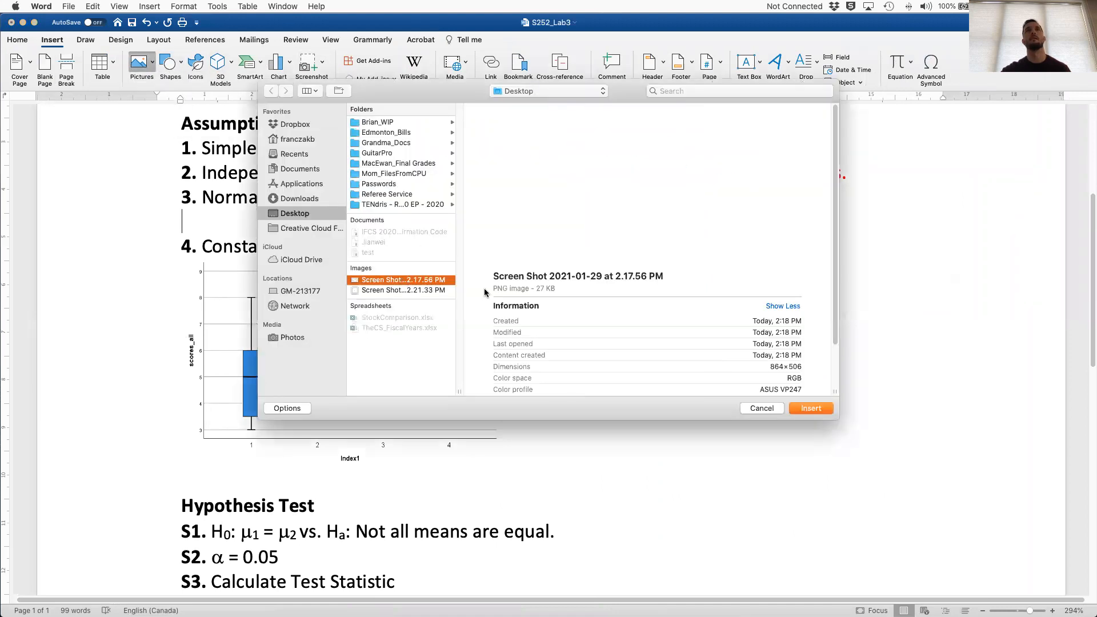
{"action": "left_click", "coordinate": [420, 290]}
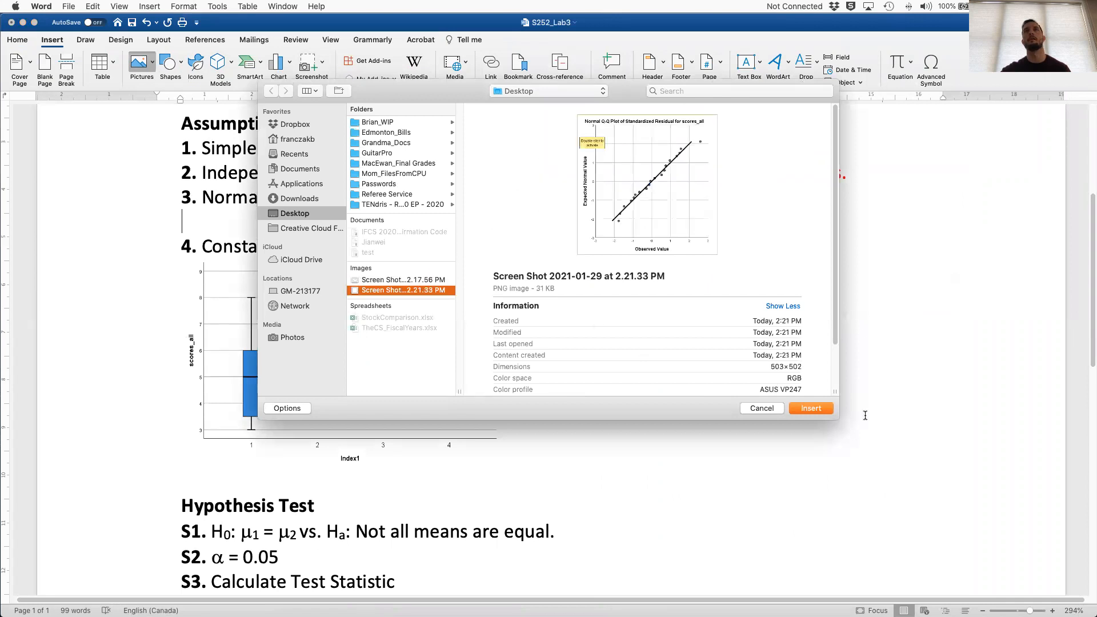
{"action": "left_click", "coordinate": [804, 409]}
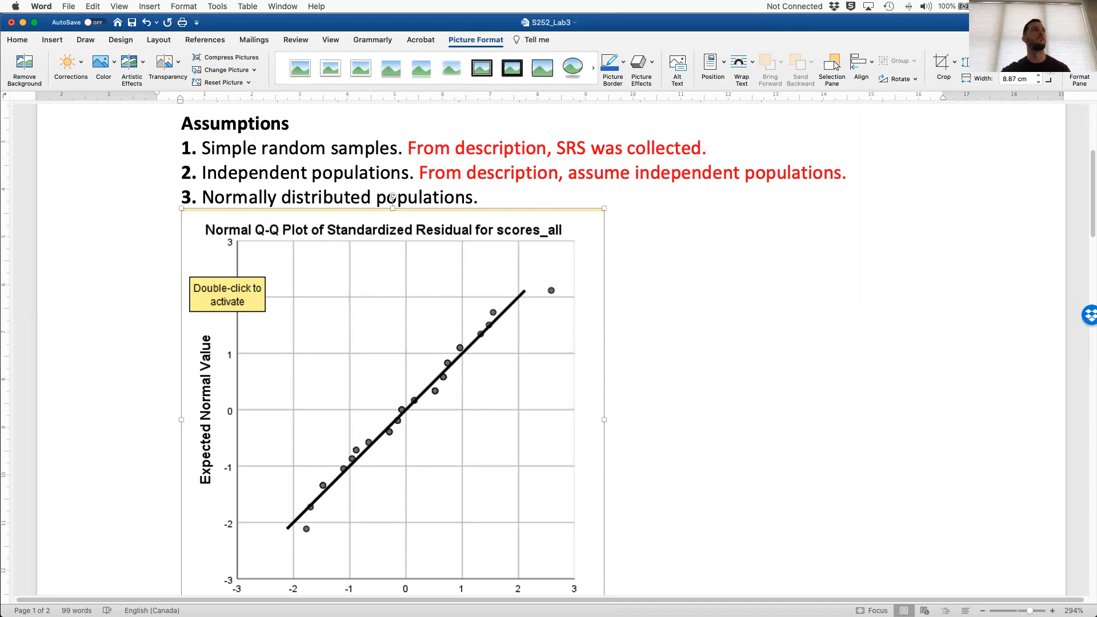
After assumption 3, add in red "From the Q-Q plot shown below, there is no evidence to suggest that the variable of interest is not normally distributed".
{"action": "left_click", "coordinate": [641, 323]}
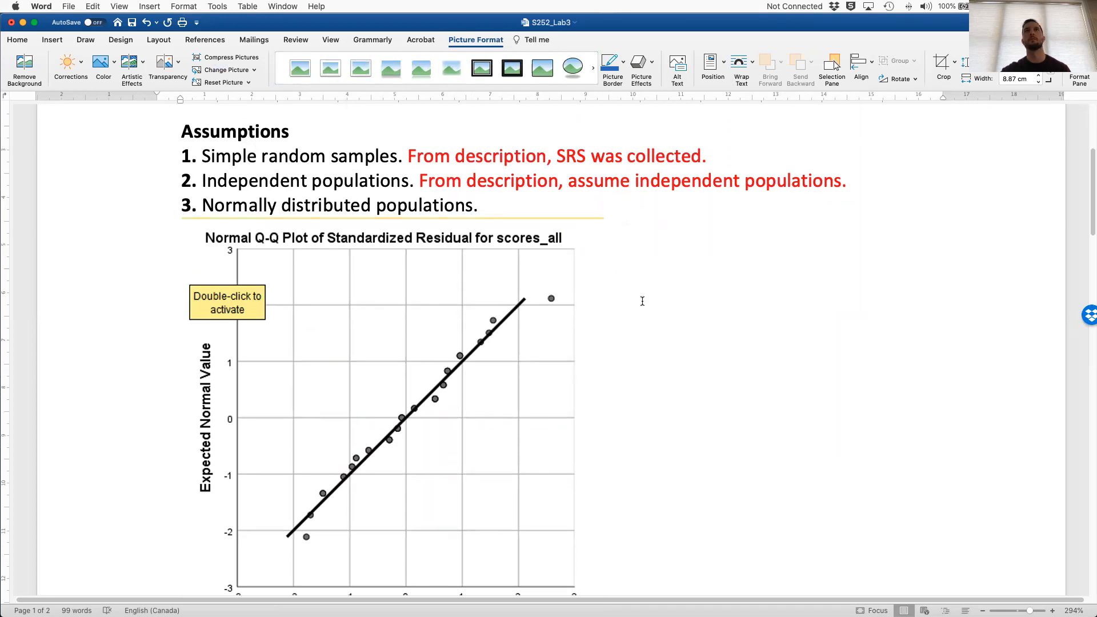
{"action": "left_click", "coordinate": [213, 79]}
{"action": "type", "text": "From"}
{"action": "type", "text": "the Q"}
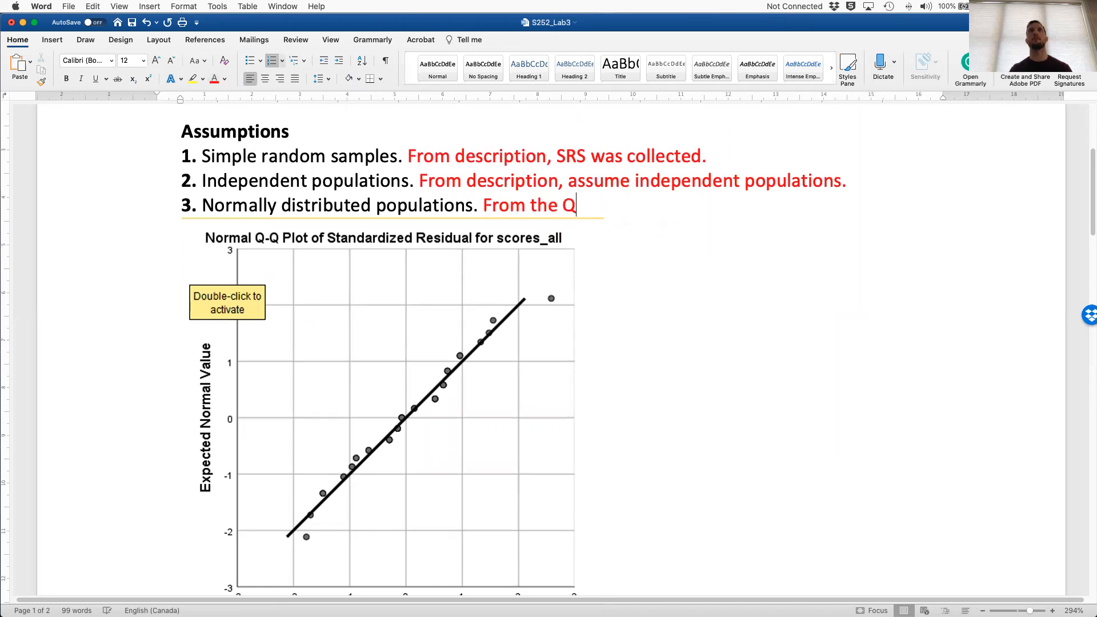
{"action": "type", "text": "-Q plot shown "}
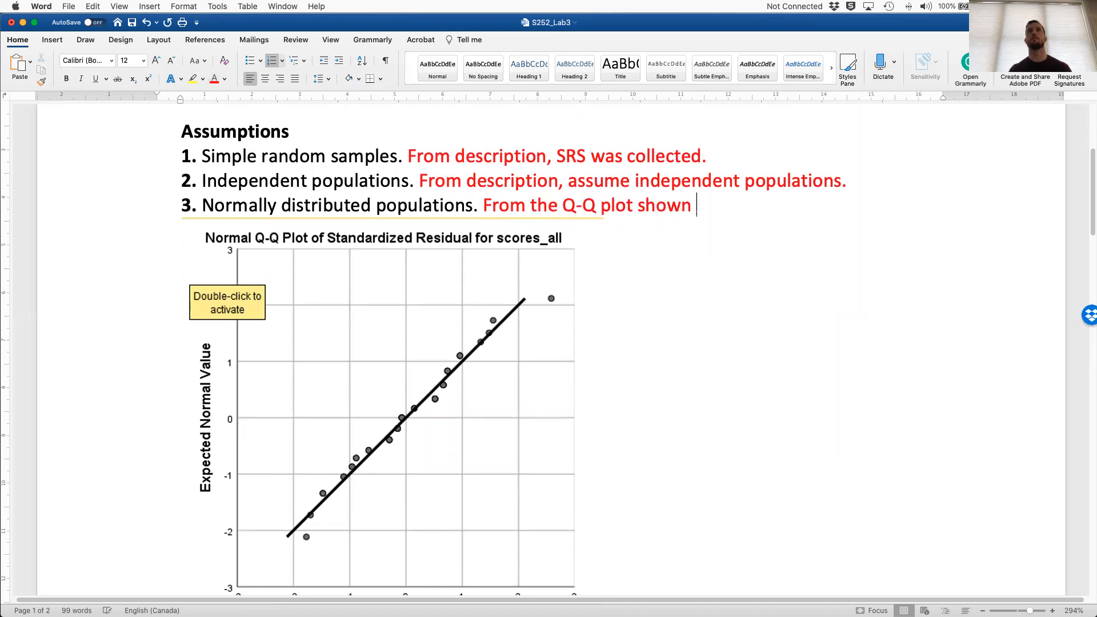
{"action": "type", "text": "below, there"}
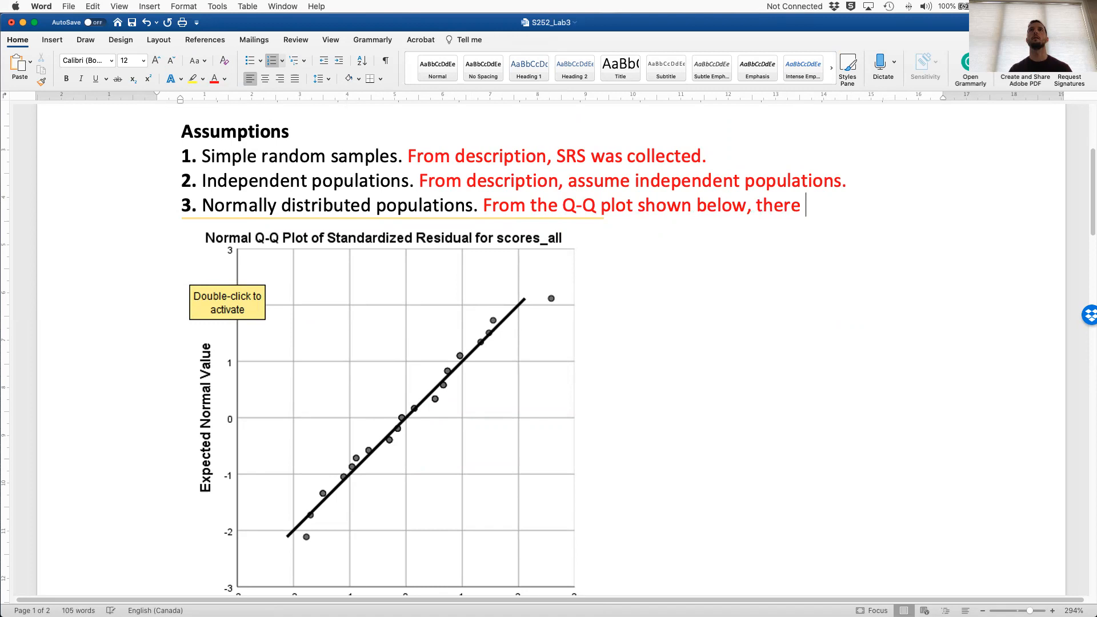
{"action": "type", "text": " is no evidence to suggest that the variable o"}
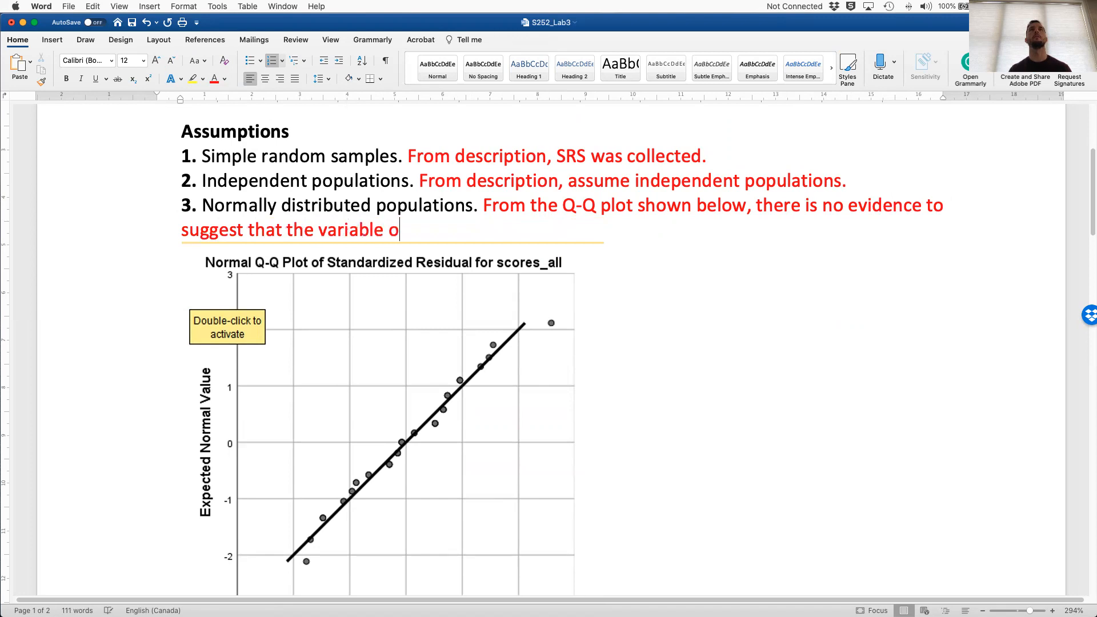
{"action": "type", "text": "f interest is not norm"}
{"action": "type", "text": "ally"}
{"action": "key", "text": "BackSpace"}
{"action": "type", "text": "ly distributed "}
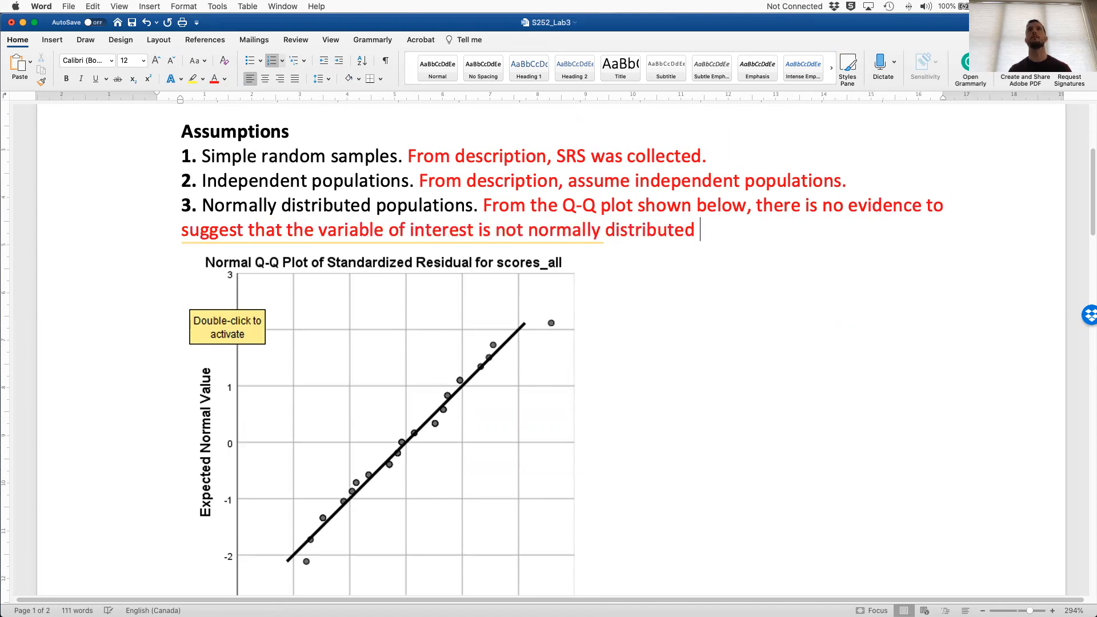
Continue the red normality comment with the reason "since the residuals appears".
{"action": "type", "text": "since the residu"}
{"action": "key", "text": "BackSpace"}
{"action": "type", "text": "iduals appears"}
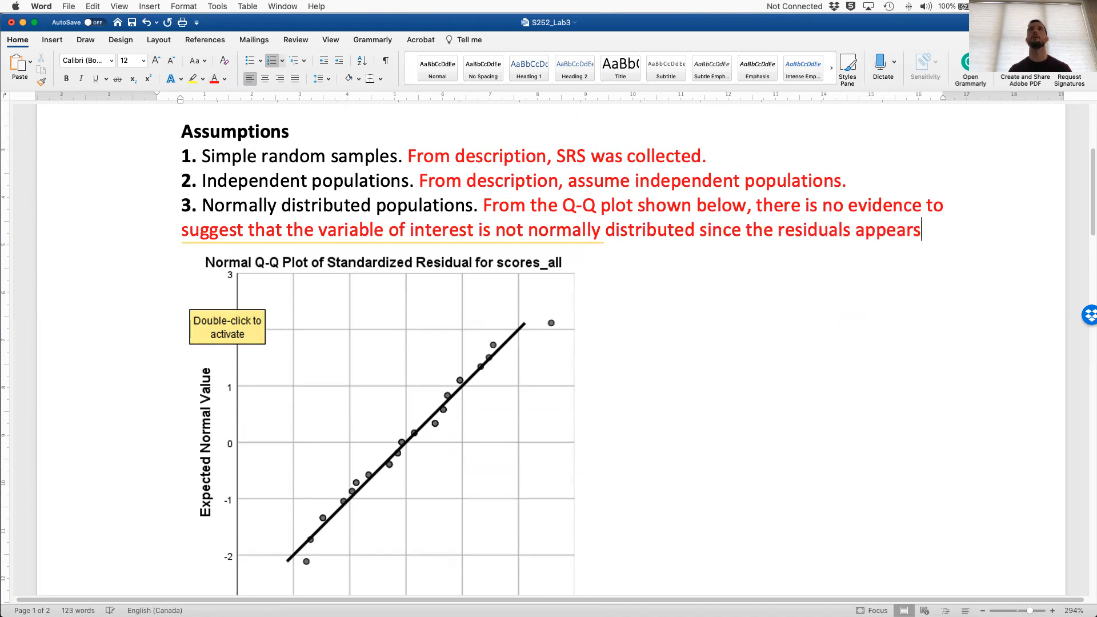
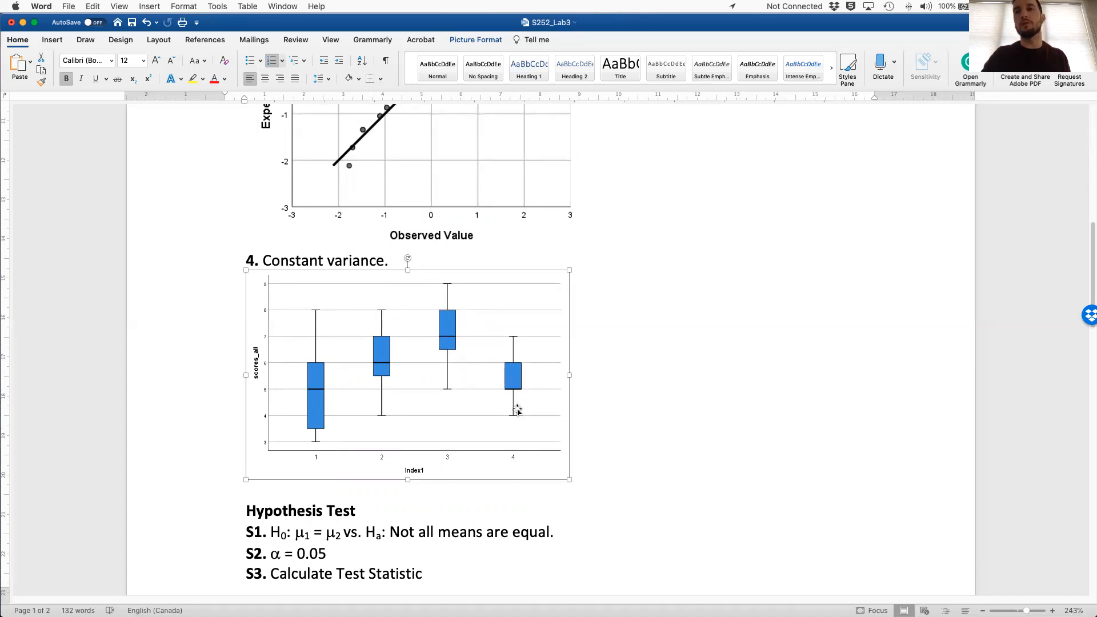
Switch from the lab document back to SPSS and bring the program_restructured.sav dataset to the front.
{"action": "left_click", "coordinate": [629, 463]}
{"action": "scroll", "coordinate": [625, 445], "scroll_direction": "down", "scroll_amount": 2}
{"action": "scroll", "coordinate": [622, 442], "scroll_direction": "up", "scroll_amount": 2}
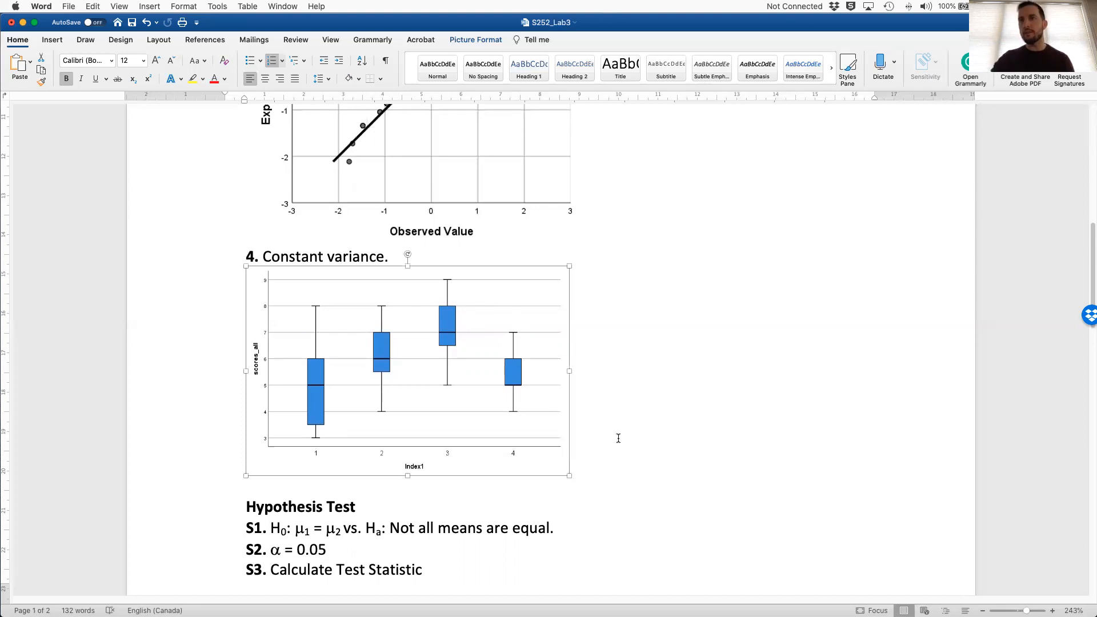
{"action": "key", "text": "ctrl+Up"}
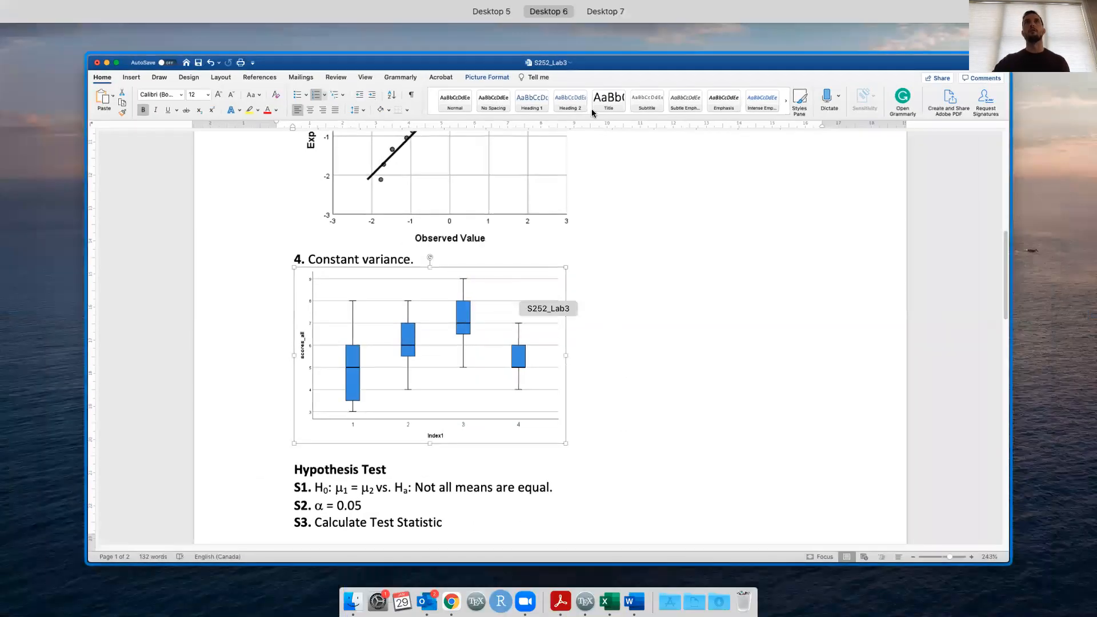
{"action": "key", "text": "ctrl+Left"}
{"action": "left_click", "coordinate": [506, 230]}
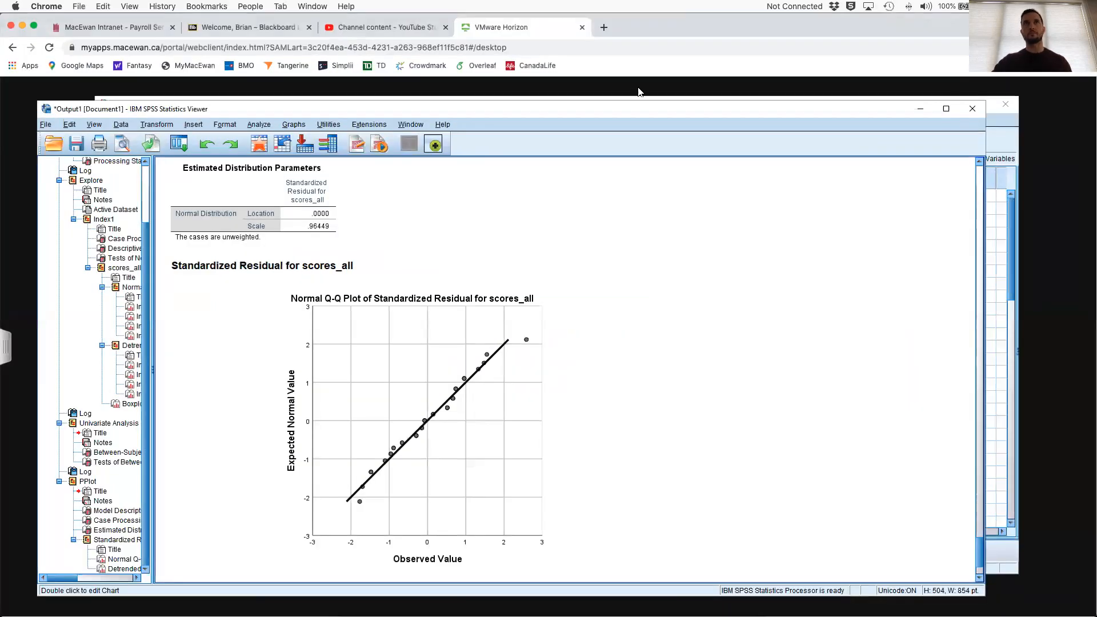
{"action": "left_click", "coordinate": [1011, 132]}
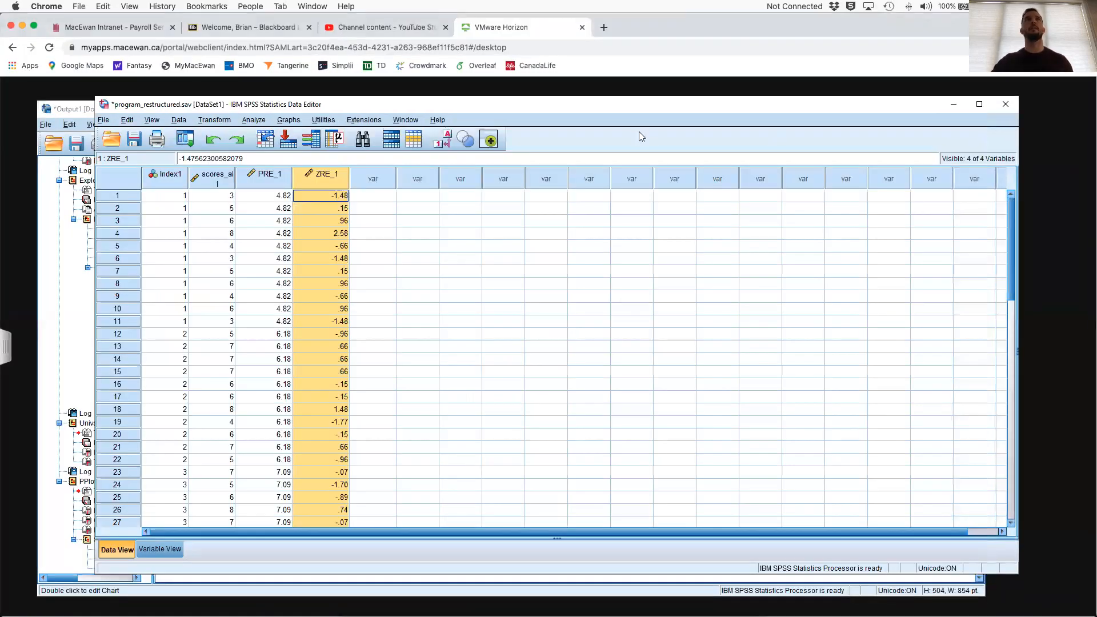
Set up a simple scatterplot with the standardized residual for scores_all on the Y axis and the predicted value for scores_all on the X axis.
{"action": "left_click", "coordinate": [287, 120]}
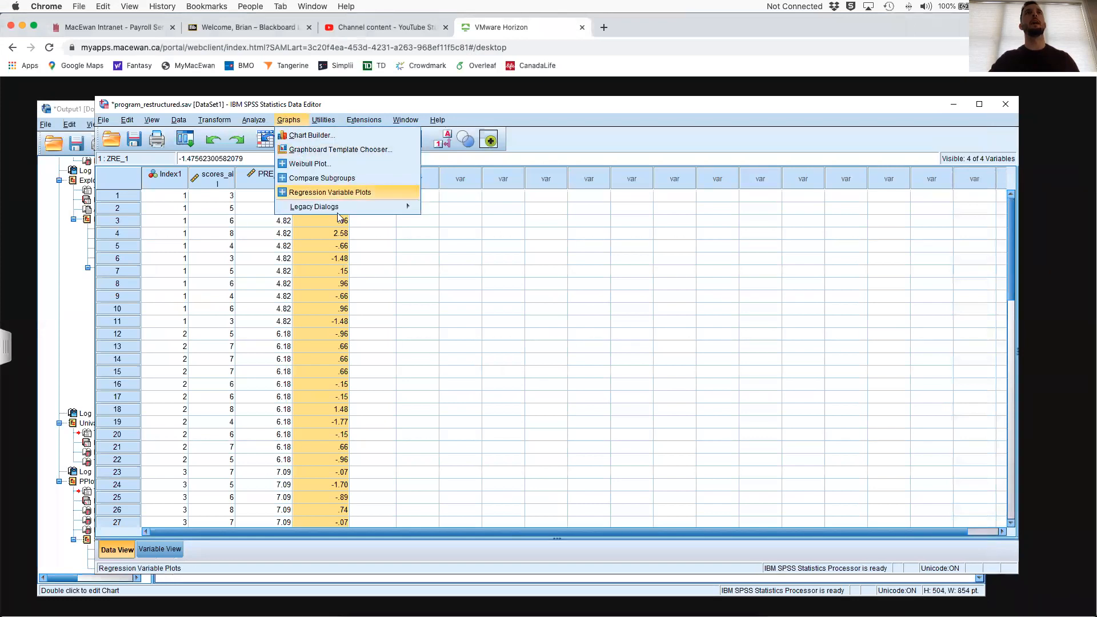
{"action": "left_click", "coordinate": [315, 206]}
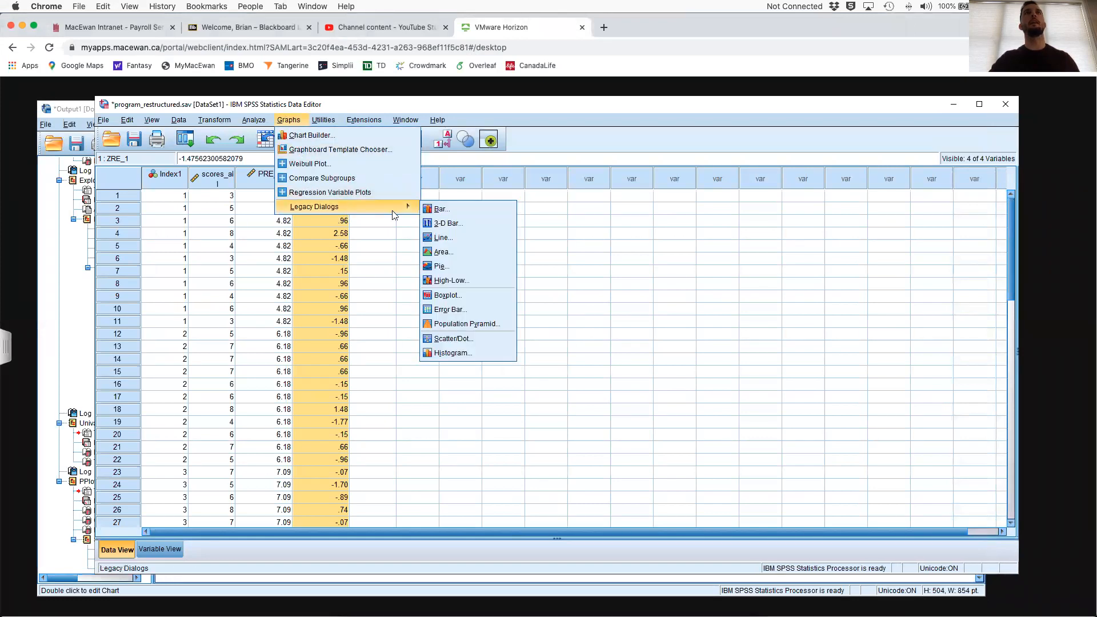
{"action": "left_click", "coordinate": [463, 337]}
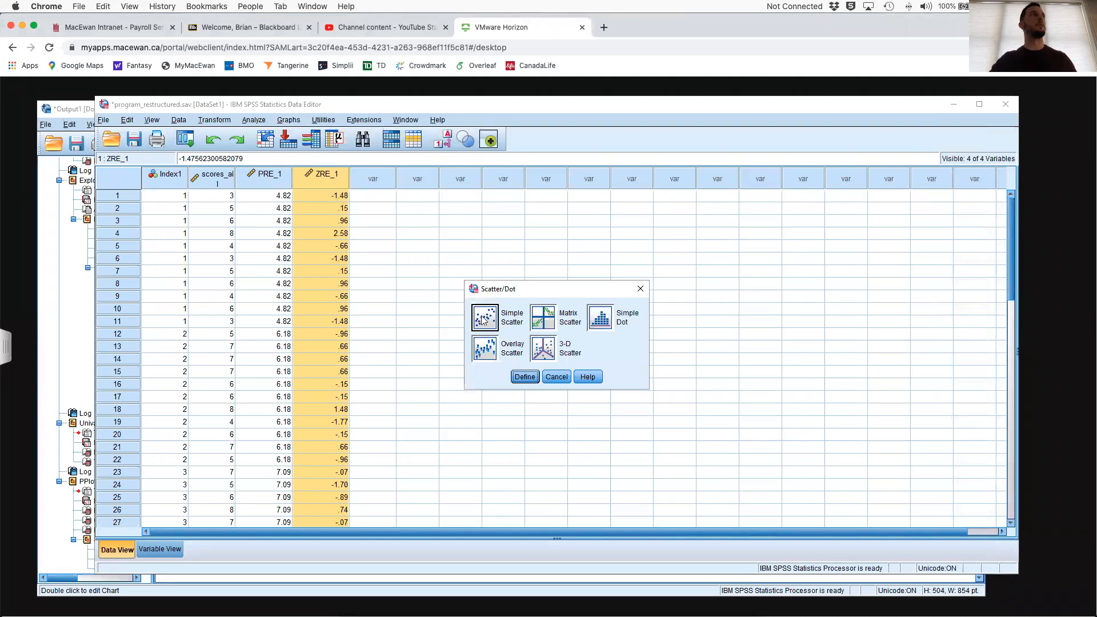
{"action": "left_click", "coordinate": [484, 320]}
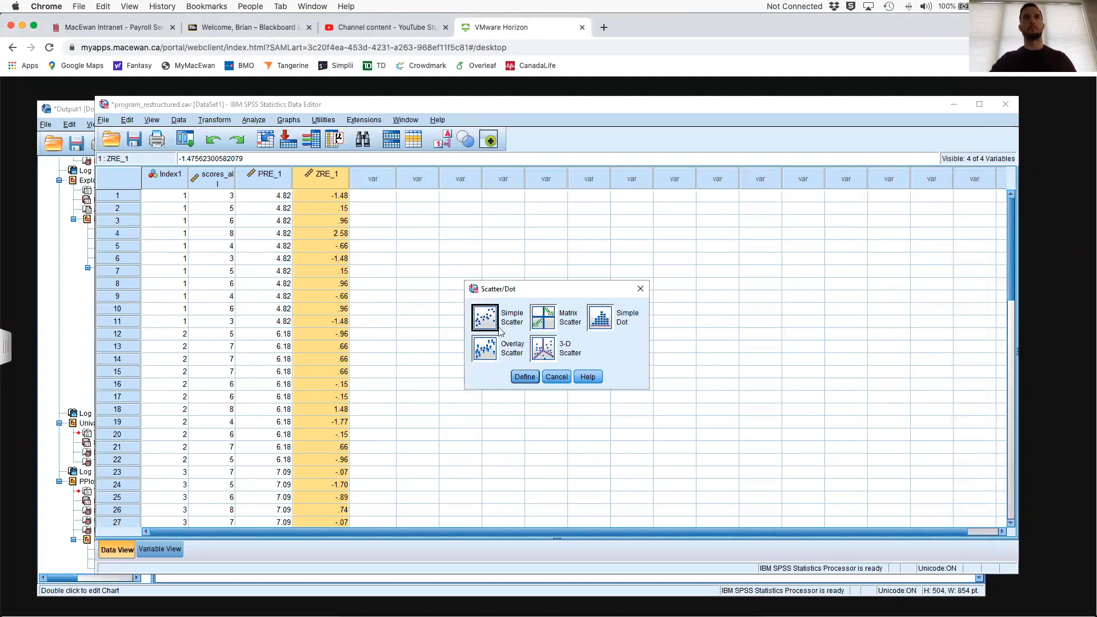
{"action": "left_click", "coordinate": [524, 377]}
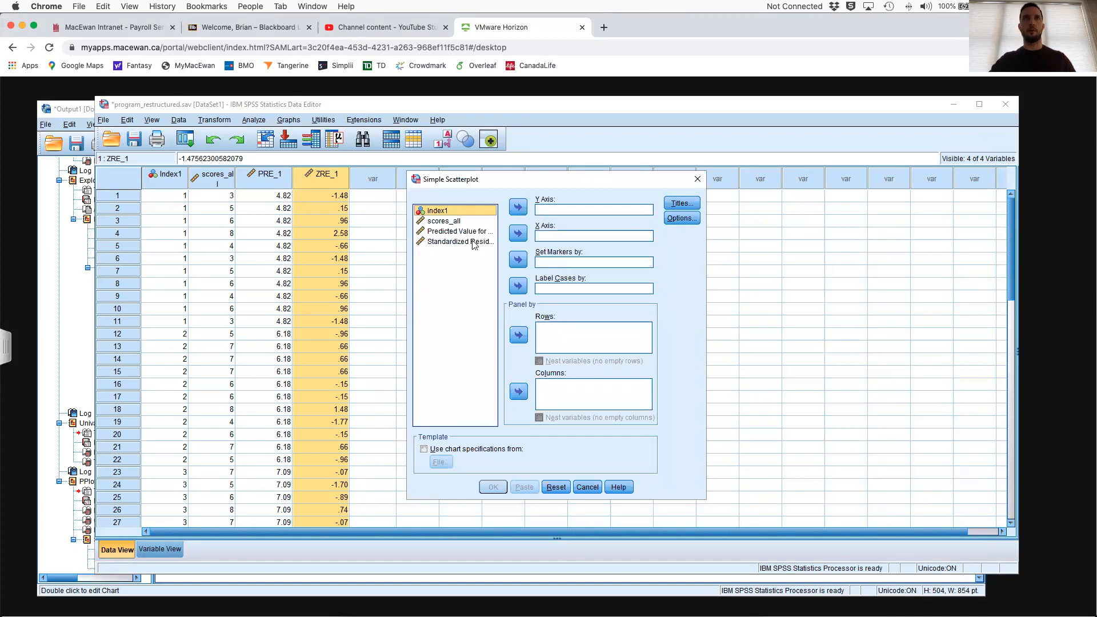
{"action": "left_click", "coordinate": [472, 244]}
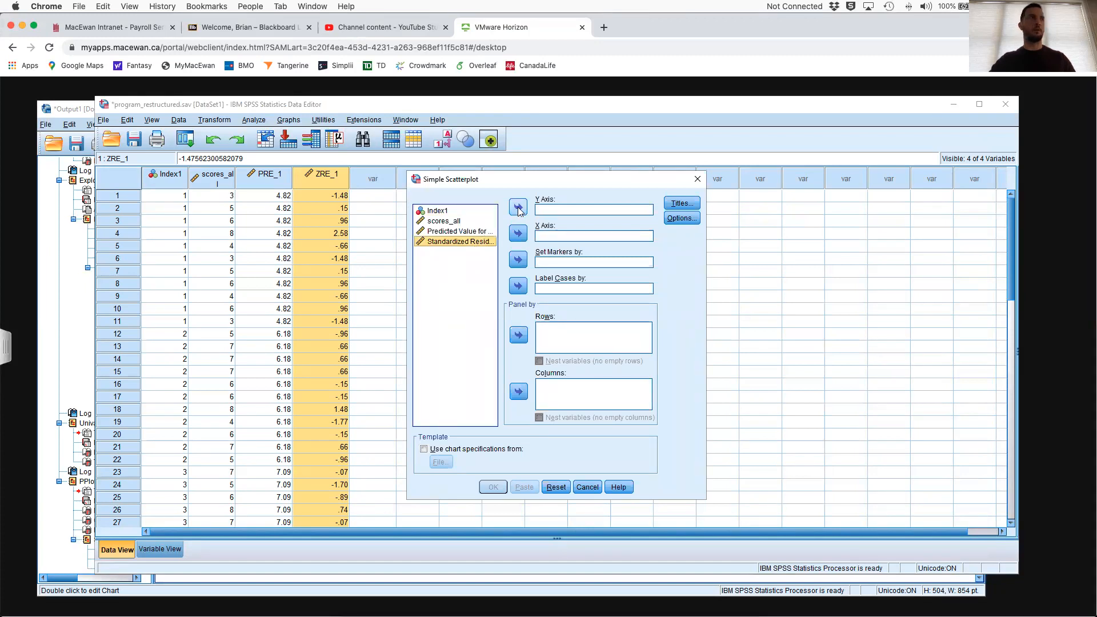
{"action": "left_click", "coordinate": [518, 209]}
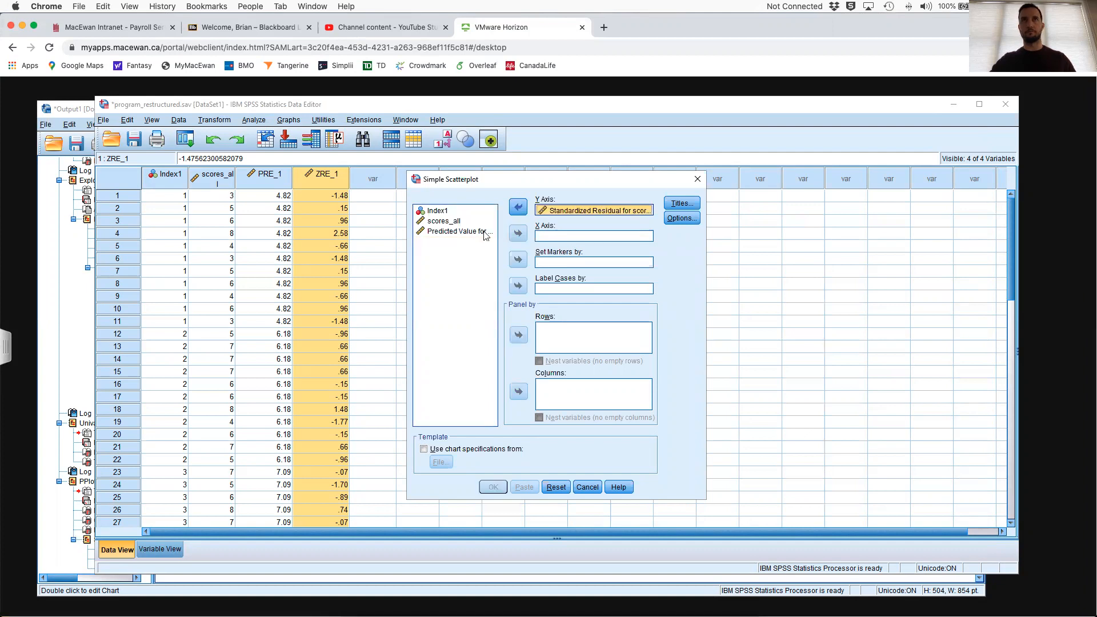
{"action": "left_click", "coordinate": [518, 233]}
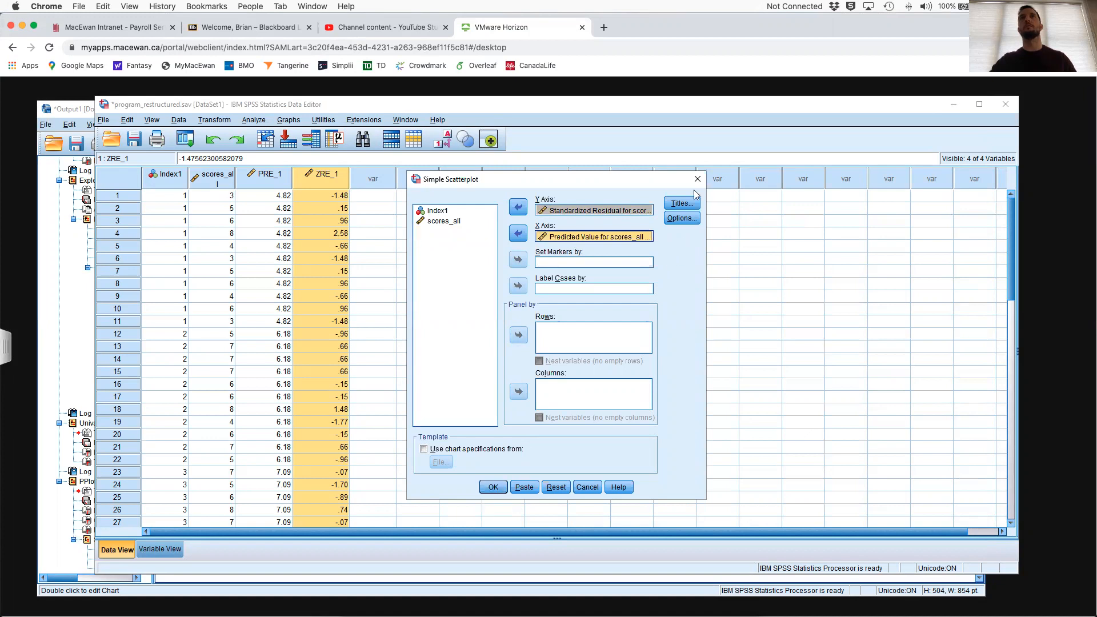
Title the scatterplot "Standardized Residuals vs. Predicted Values" and generate the chart.
{"action": "left_click", "coordinate": [681, 203]}
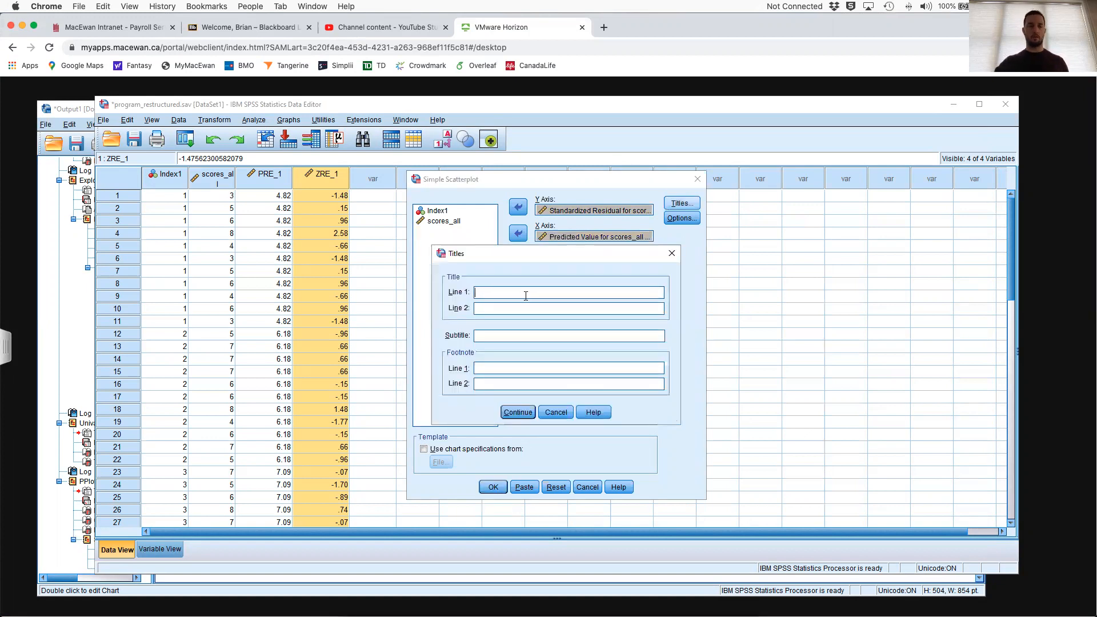
{"action": "type", "text": "Standra"}
{"action": "key", "text": "BackSpace"}
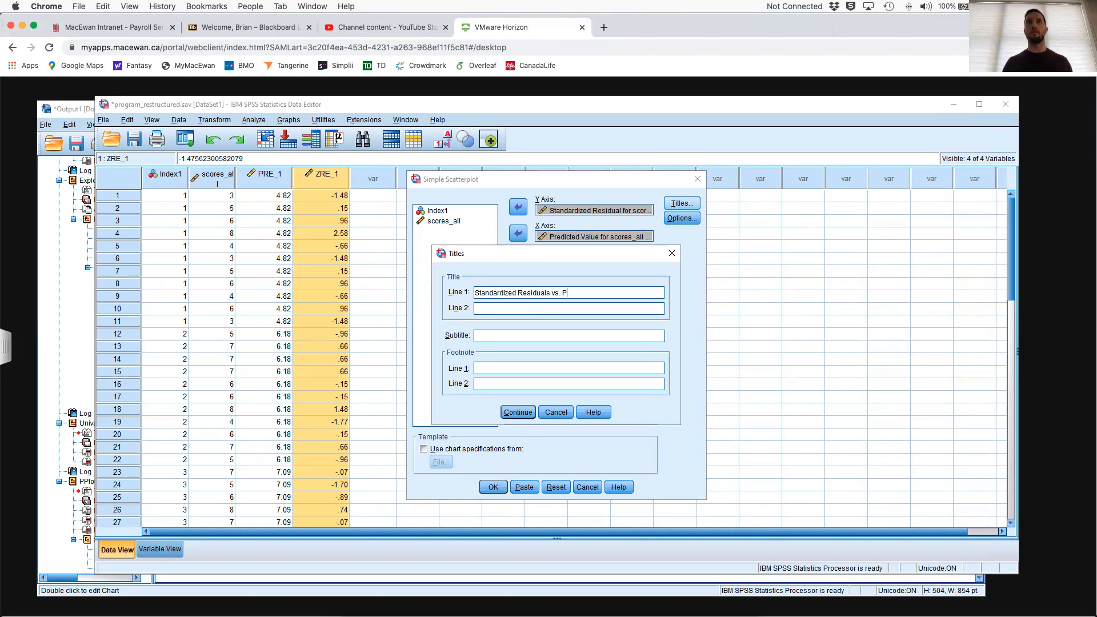
{"action": "type", "text": "alues"}
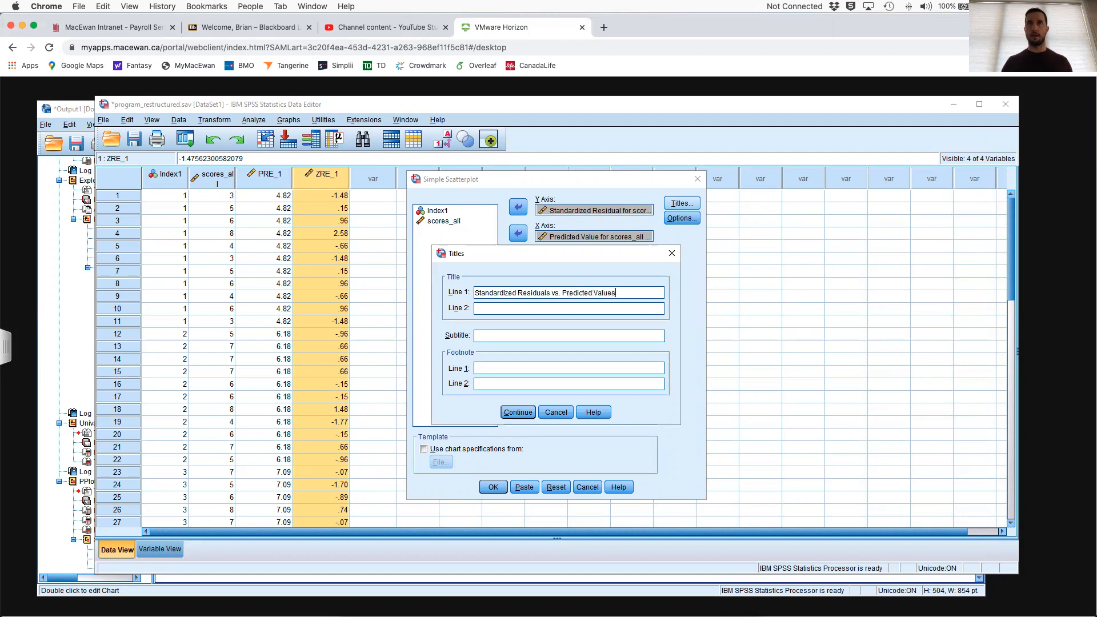
{"action": "left_click", "coordinate": [516, 411]}
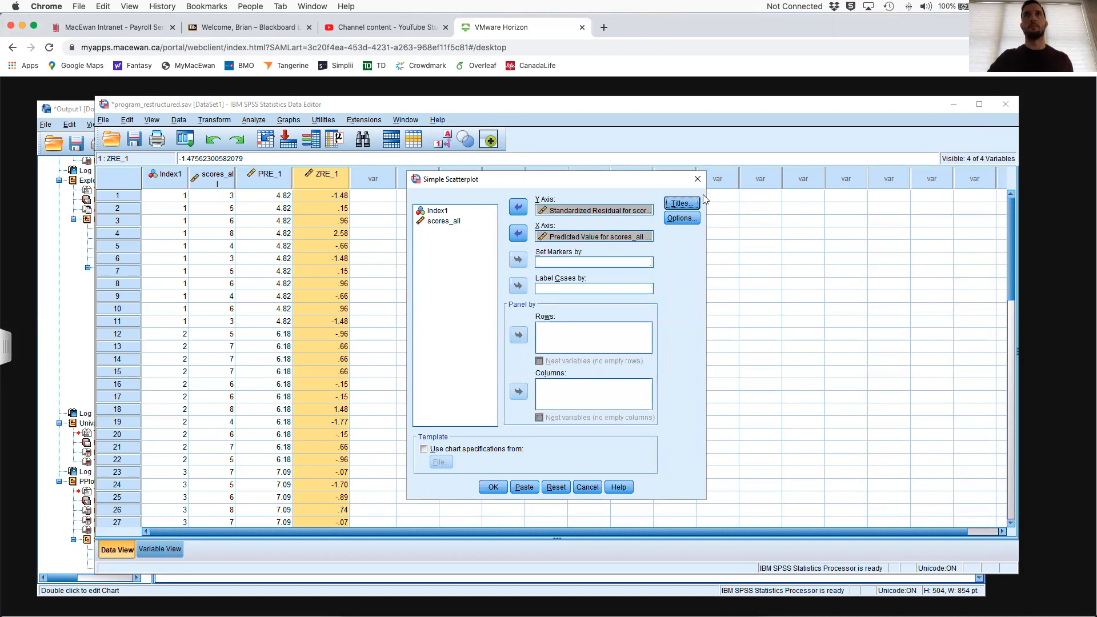
{"action": "left_click", "coordinate": [495, 486]}
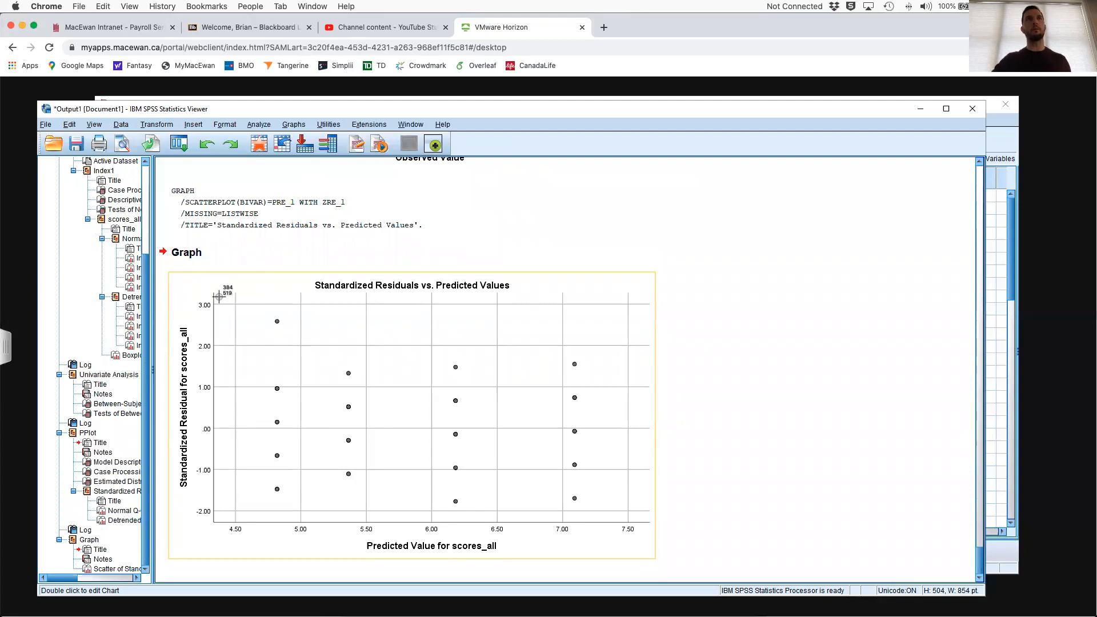
Capture a screenshot of the complete residual scatterplot in the output and switch to the lab document.
{"action": "key", "text": "super+shift+4"}
{"action": "left_click_drag", "start_coordinate": [167, 271], "coordinate": [655, 564]}
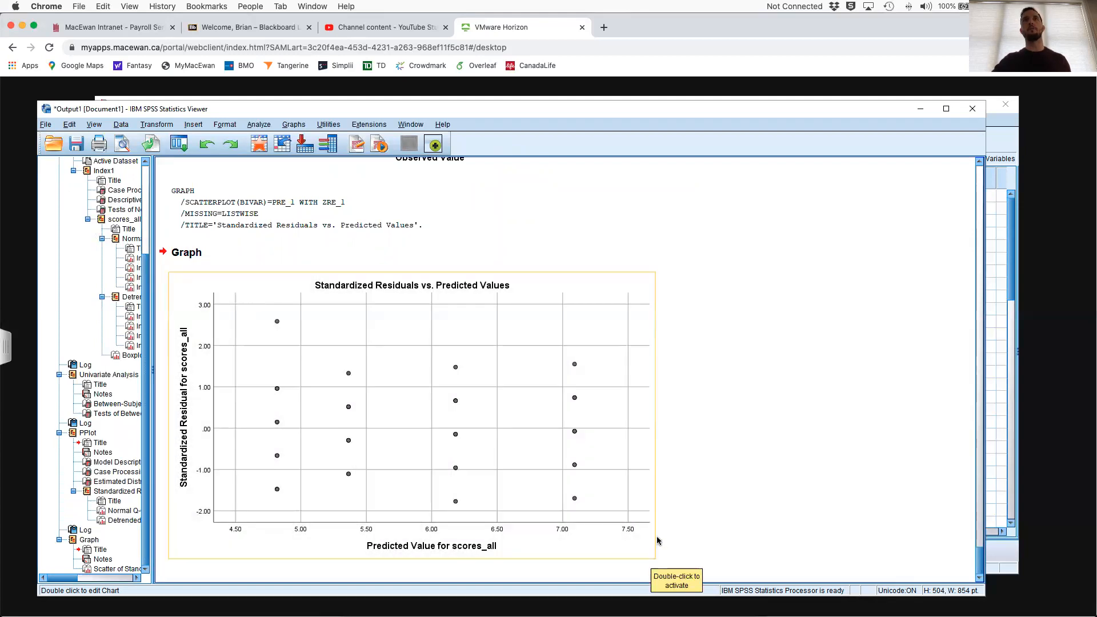
{"action": "key", "text": "ctrl+Right"}
Insert the residual plot screenshot from the Desktop, the one ending in 2.24.53 PM, after the boxplot under assumption 4.
{"action": "right_click", "coordinate": [618, 291]}
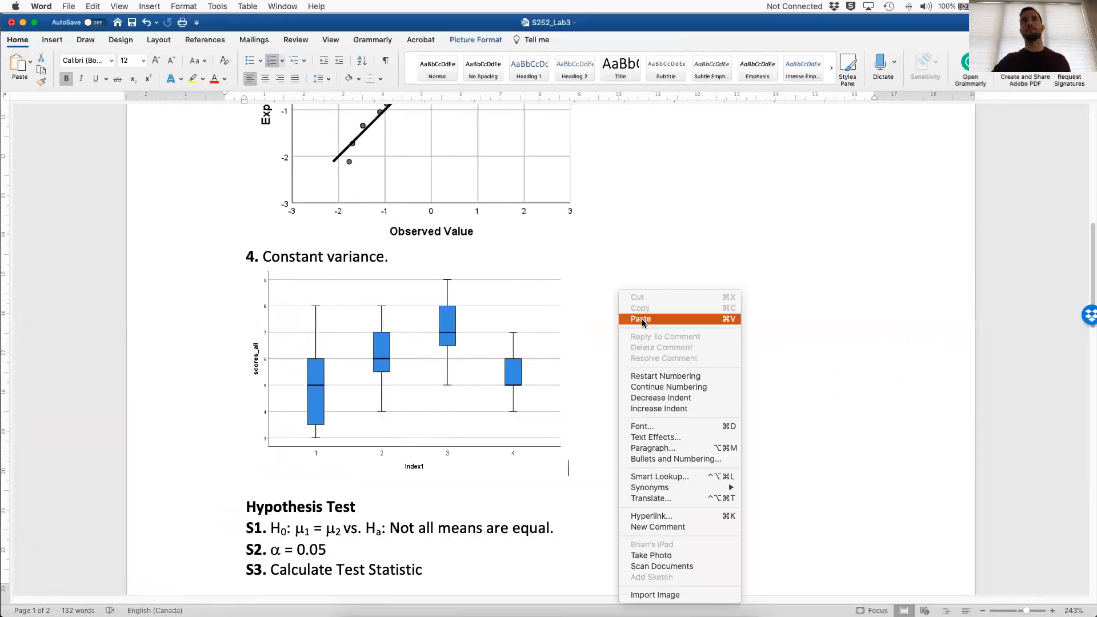
{"action": "left_click", "coordinate": [610, 295]}
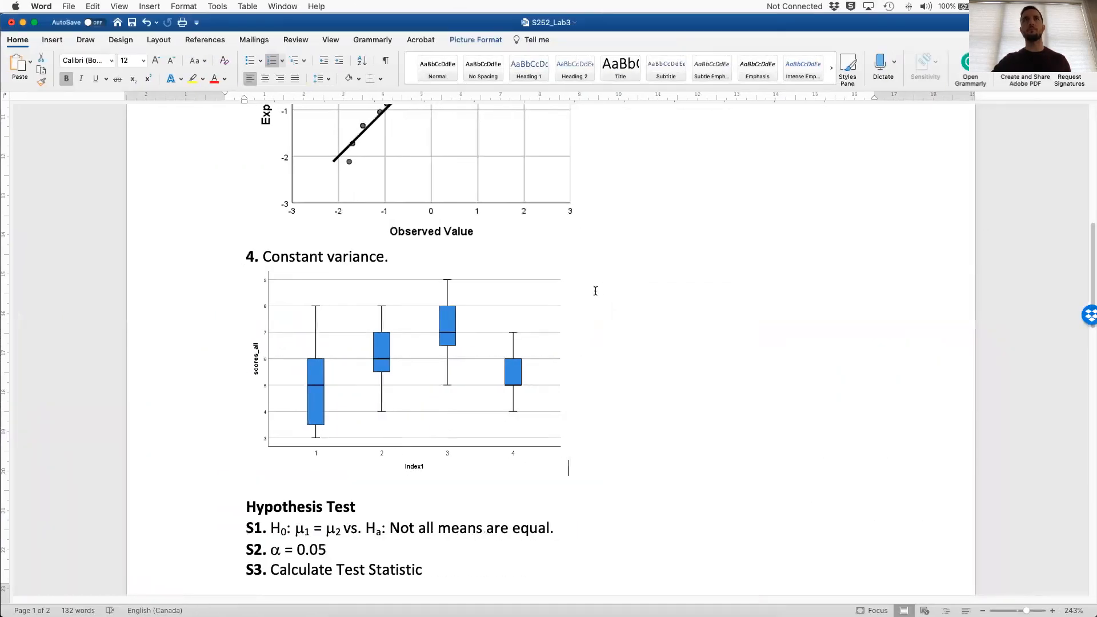
{"action": "left_click", "coordinate": [56, 41]}
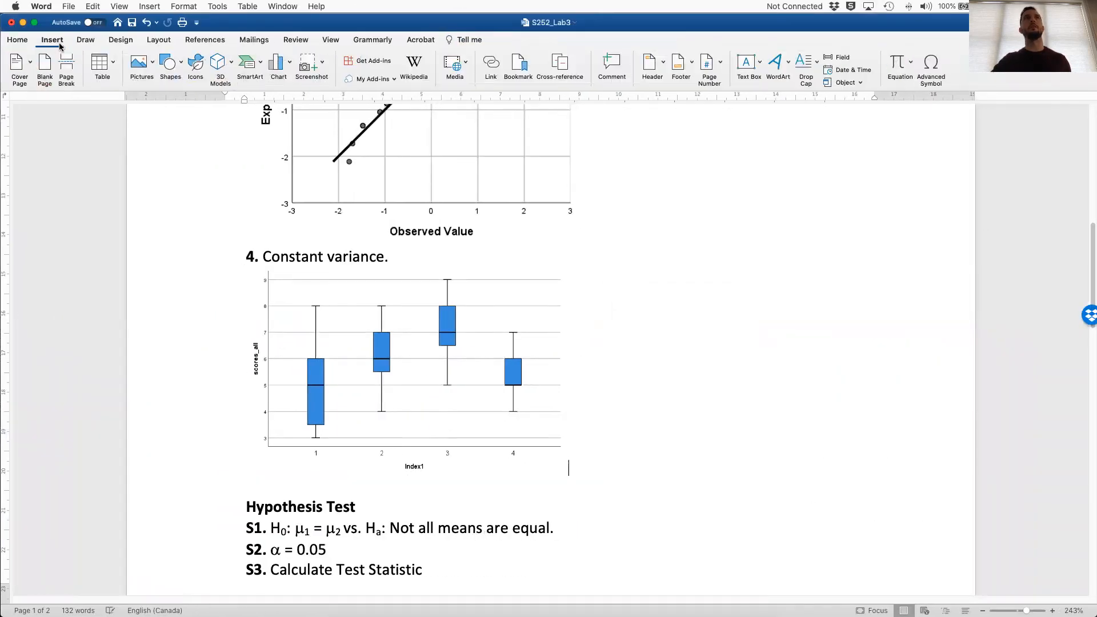
{"action": "left_click", "coordinate": [148, 66]}
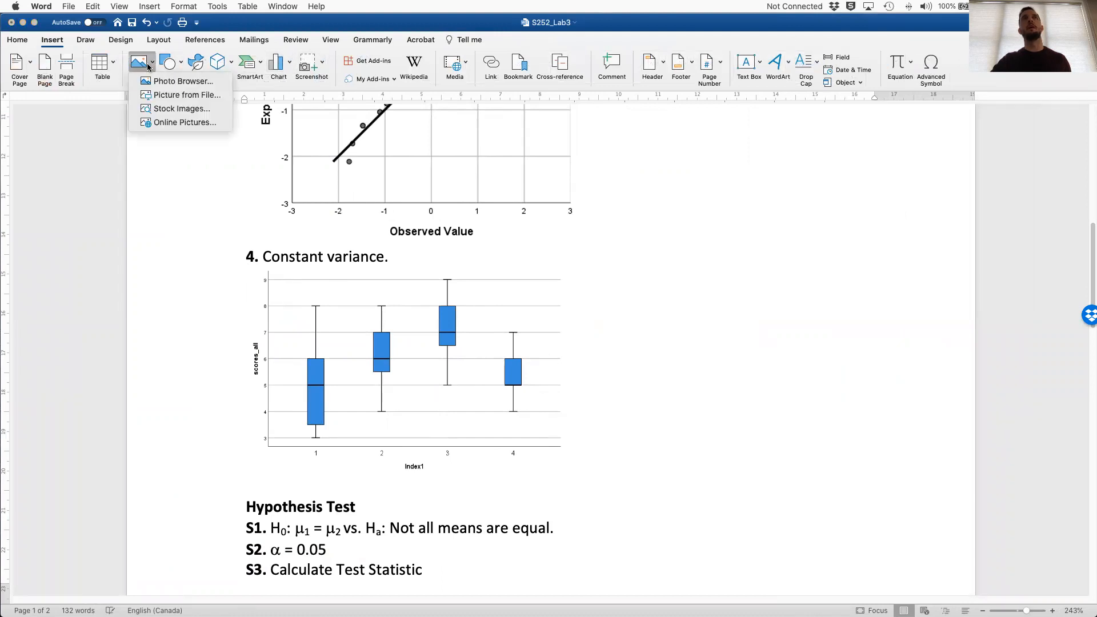
{"action": "left_click", "coordinate": [182, 96]}
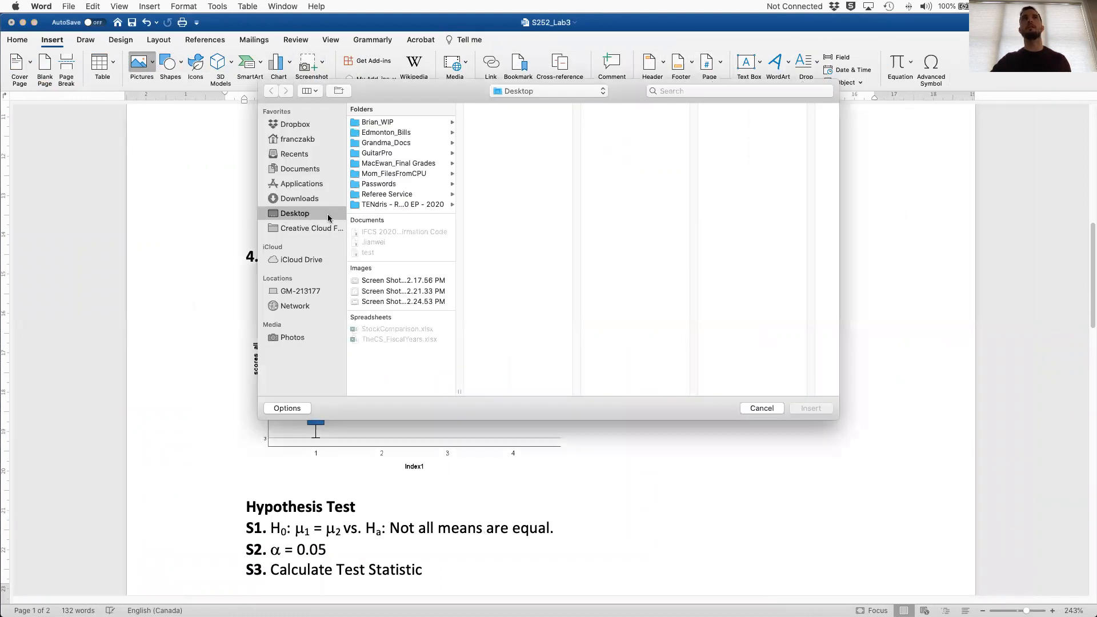
{"action": "left_click", "coordinate": [384, 302]}
{"action": "left_click", "coordinate": [811, 409]}
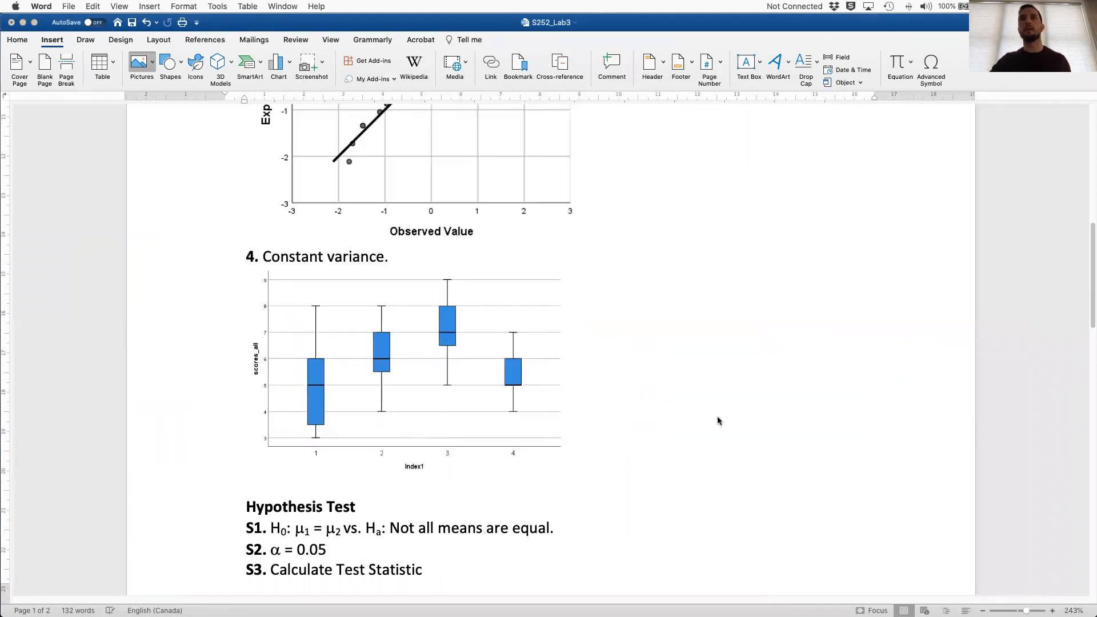
Shrink the inserted residual plot proportionally to about the width of the boxplot above it.
{"action": "left_click_drag", "start_coordinate": [822, 567], "coordinate": [559, 415]}
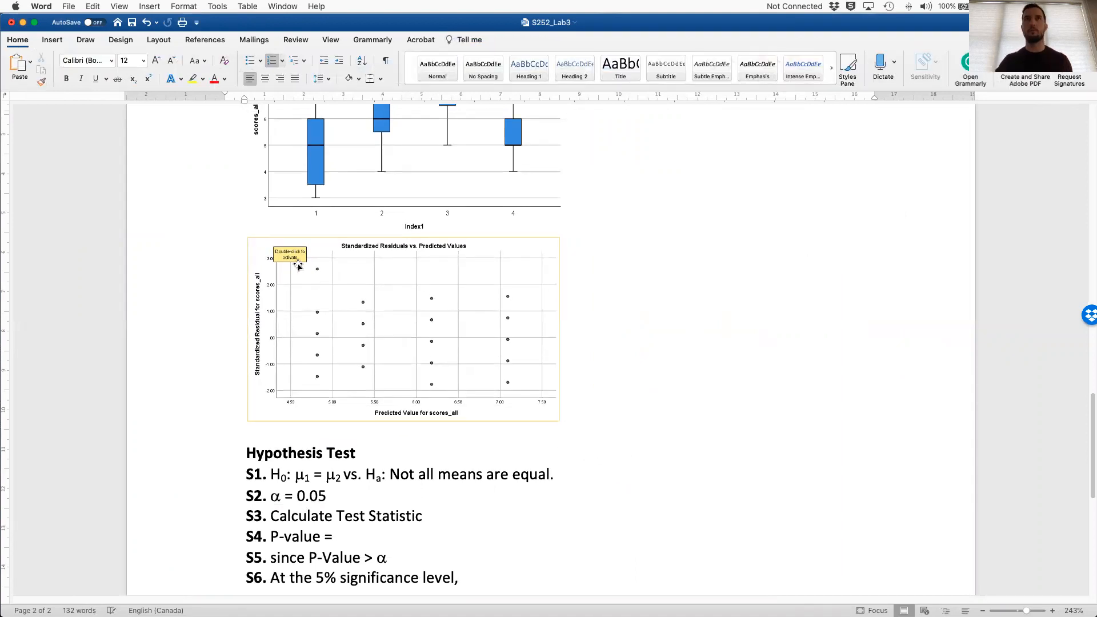
{"action": "key", "text": "BackSpace"}
{"action": "key", "text": "super+z"}
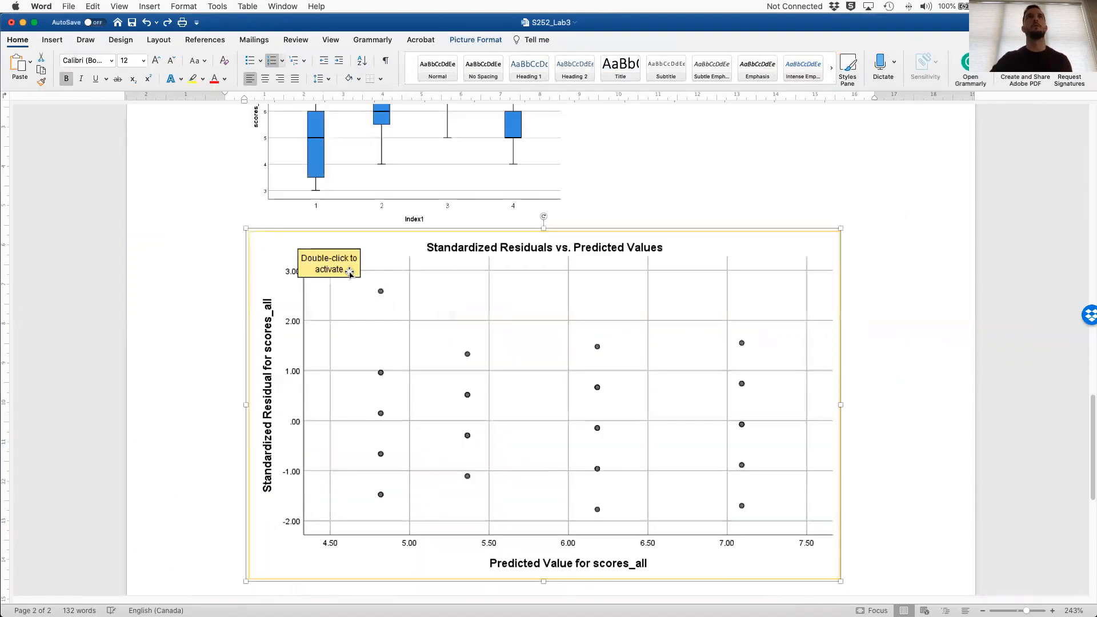
{"action": "key", "text": "super+y"}
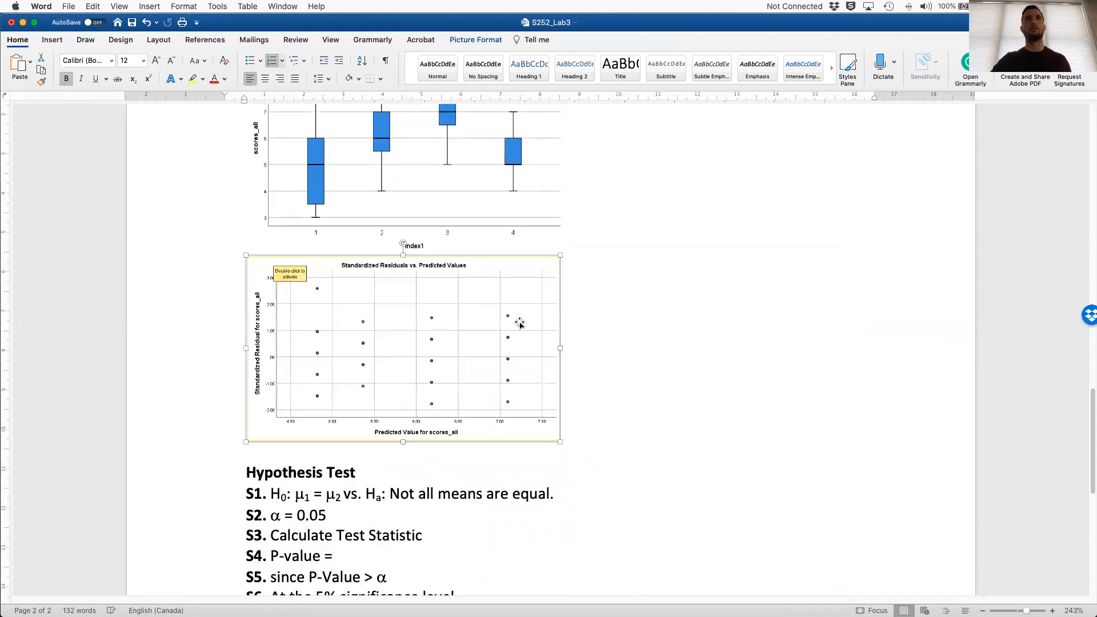
Reduce the boxplot picture slightly and fit the residual plot beside it on the same line under assumption 4.
{"action": "scroll", "coordinate": [514, 318], "scroll_direction": "up", "scroll_amount": 3}
{"action": "mouse_move", "coordinate": [480, 371]}
{"action": "left_mouse_down"}
{"action": "mouse_move", "coordinate": [738, 223]}
{"action": "mouse_move", "coordinate": [801, 203]}
{"action": "left_mouse_up"}
{"action": "left_click", "coordinate": [486, 285]}
{"action": "mouse_move", "coordinate": [547, 338]}
{"action": "left_mouse_down"}
{"action": "mouse_move", "coordinate": [517, 341]}
{"action": "mouse_move", "coordinate": [548, 325]}
{"action": "left_mouse_up"}
{"action": "left_click", "coordinate": [734, 172]}
{"action": "scroll", "coordinate": [733, 174], "scroll_direction": "up", "scroll_amount": 3}
{"action": "left_click_drag", "start_coordinate": [706, 188], "coordinate": [706, 183]}
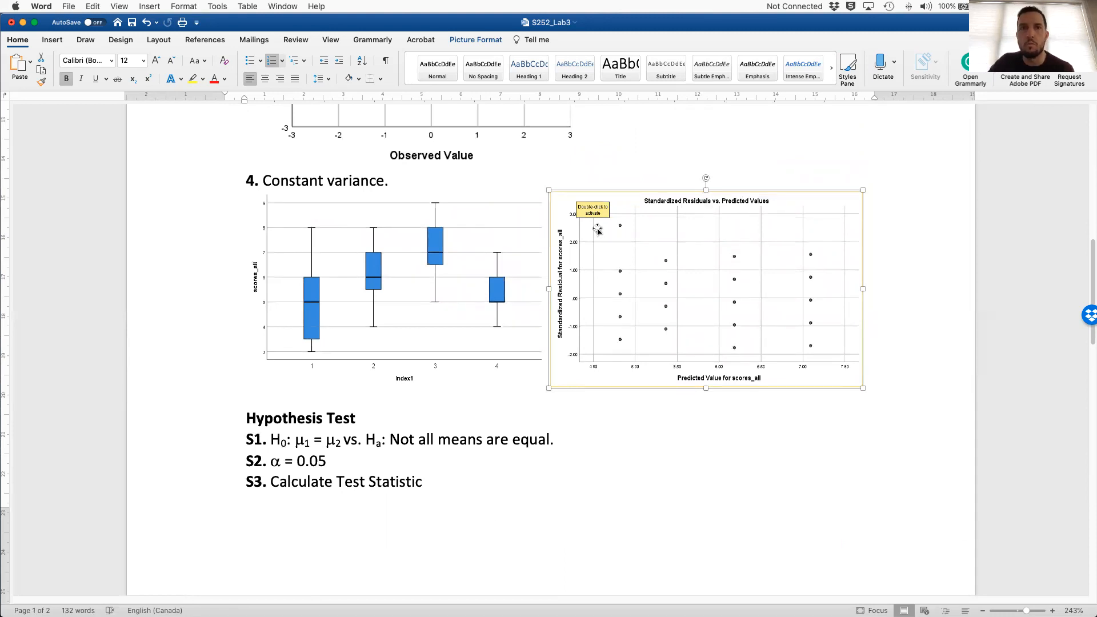
Switch to SPSS to review the simple scatterplot's axis variables, dismiss the dialog without plotting, and return to the lab document.
{"action": "key", "text": "ctrl+Left"}
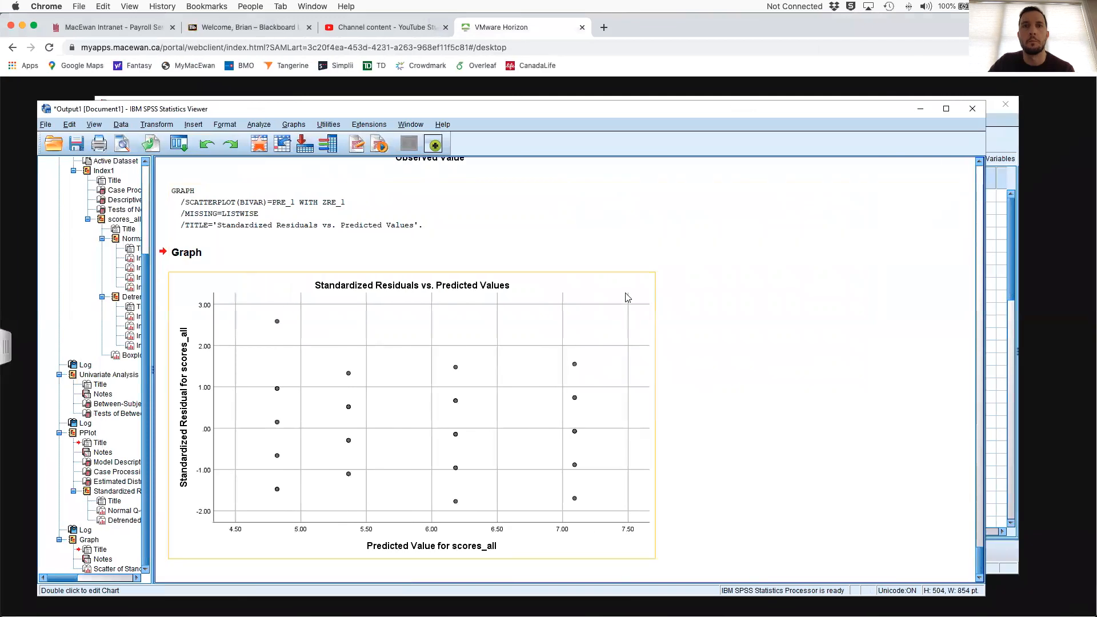
{"action": "left_click", "coordinate": [301, 126]}
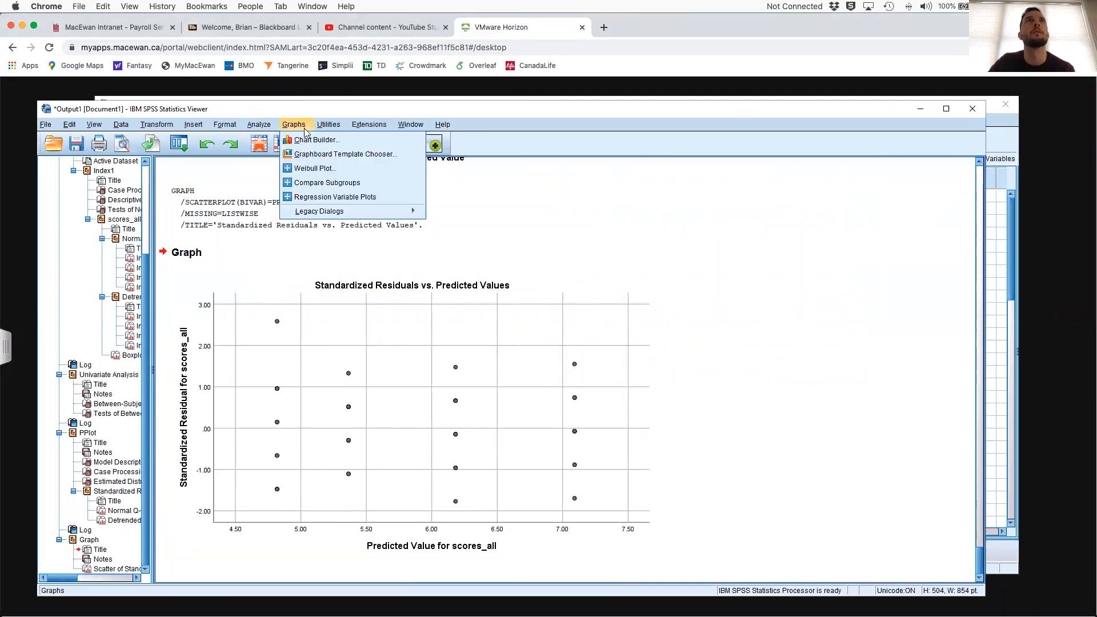
{"action": "mouse_move", "coordinate": [315, 213]}
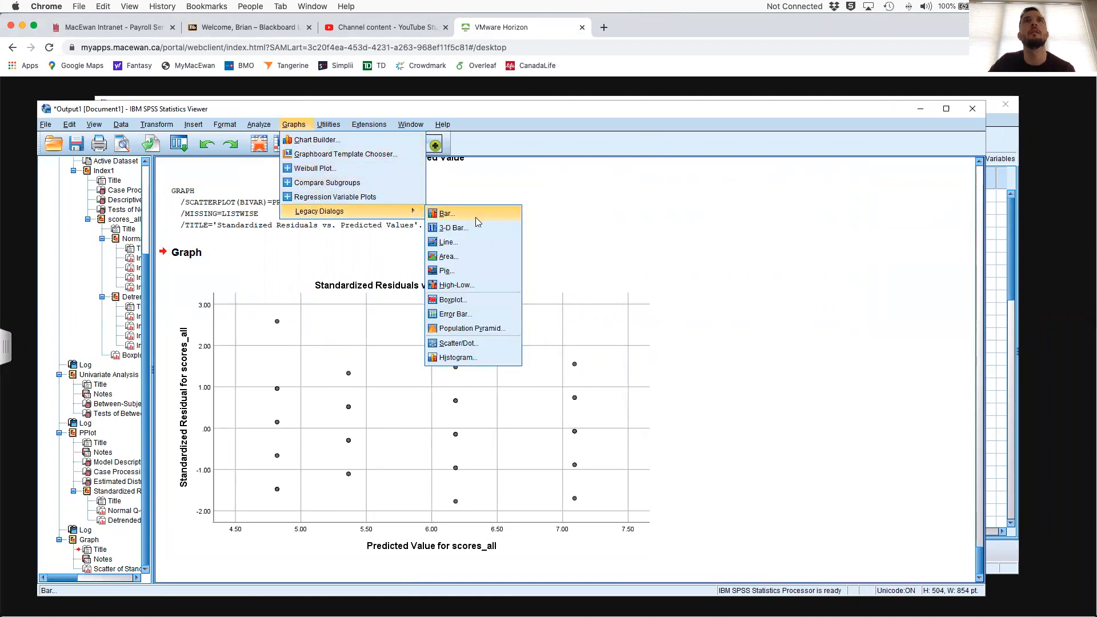
{"action": "left_click", "coordinate": [478, 343]}
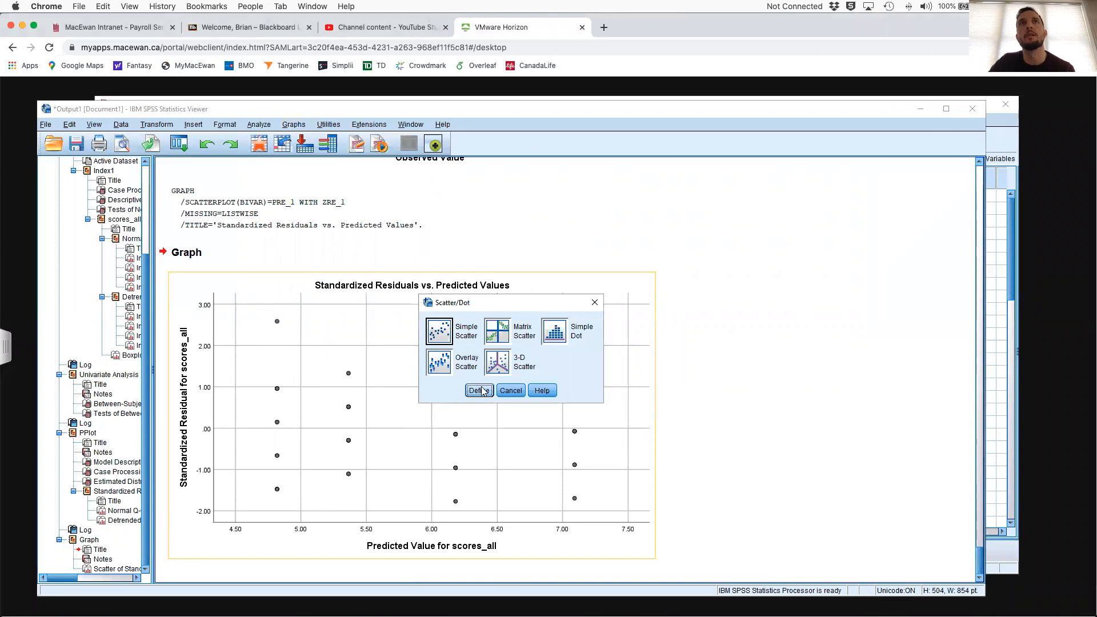
{"action": "left_click", "coordinate": [478, 391]}
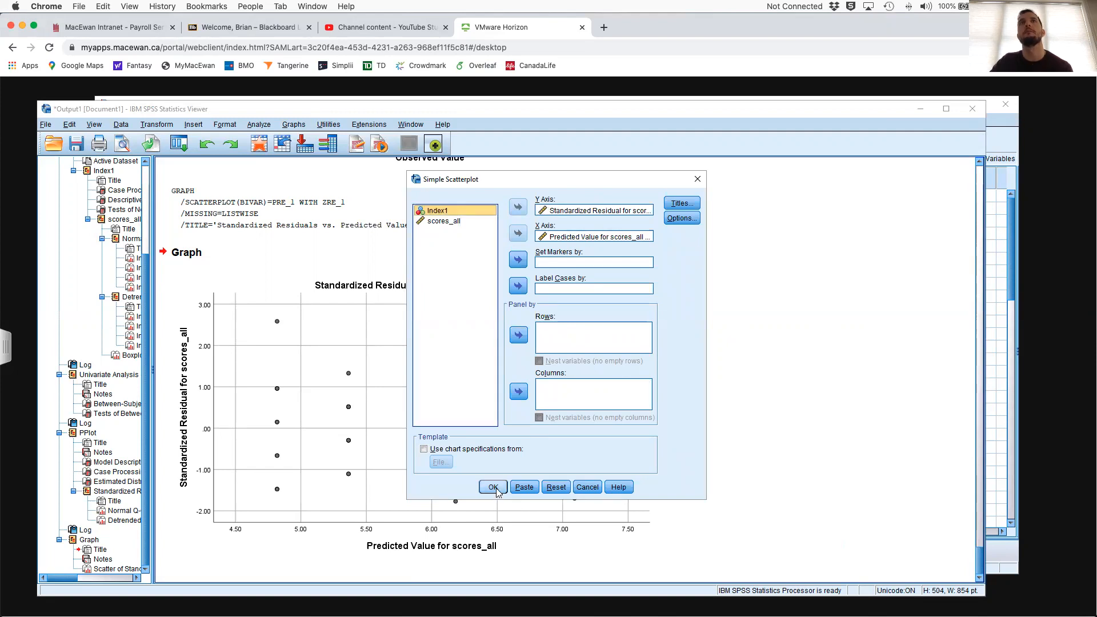
{"action": "left_click", "coordinate": [592, 489]}
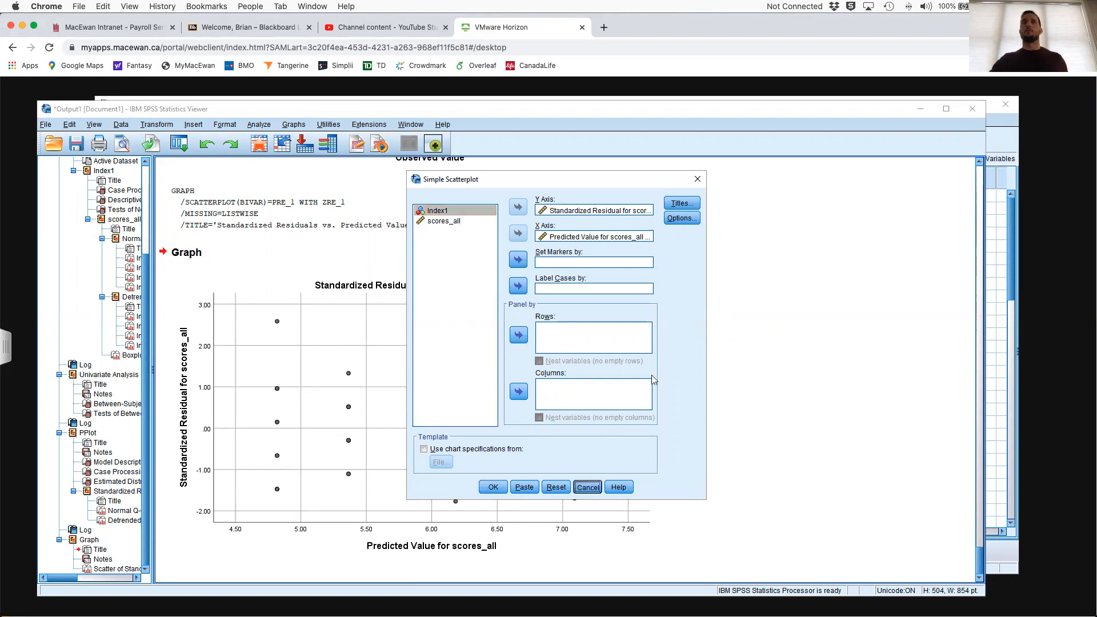
{"action": "key", "text": "ctrl+Right"}
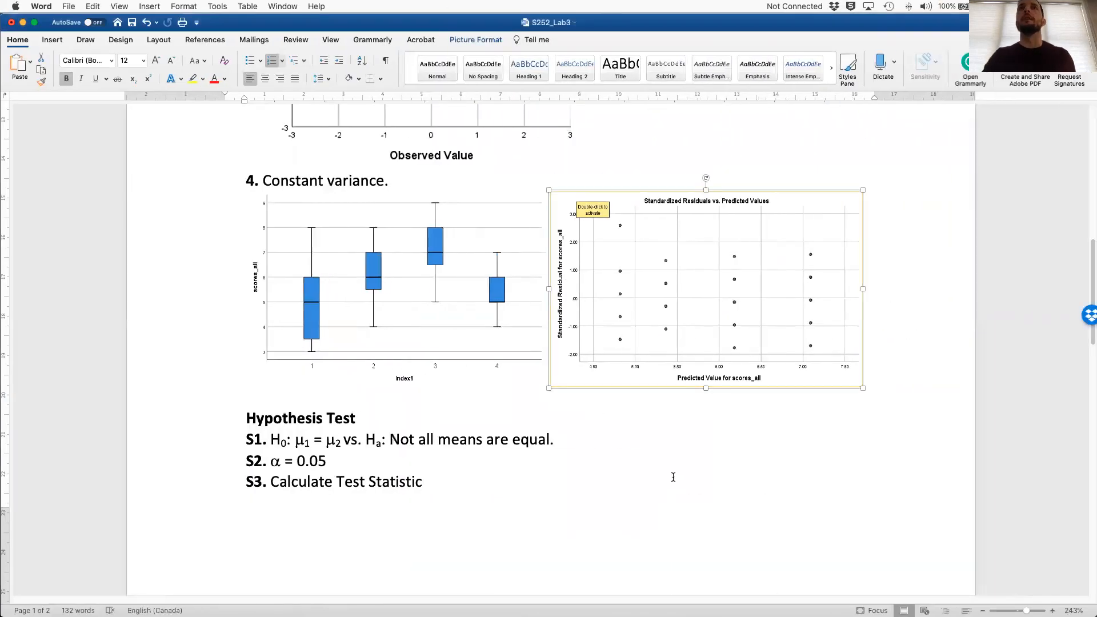
Beside assumption 4, write in red: "The side-by-side boxplots and residual vs. predicted value plots are giving evidence that suggests the variation in each group are different.".
{"action": "scroll", "coordinate": [727, 360], "scroll_direction": "down", "scroll_amount": 1}
{"action": "left_click", "coordinate": [729, 361]}
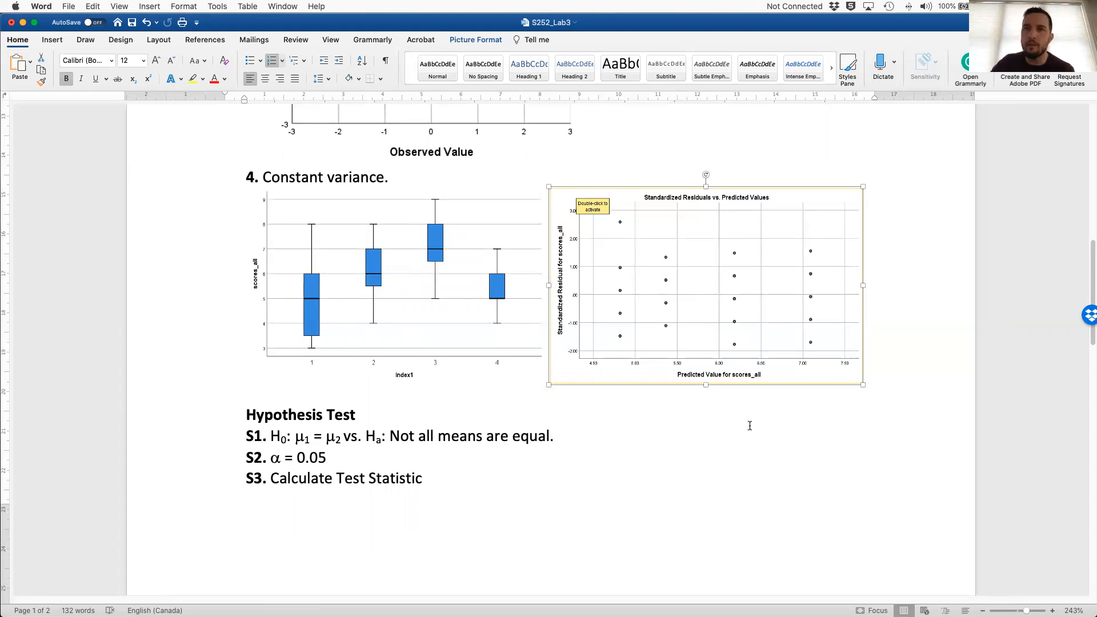
{"action": "scroll", "coordinate": [447, 313], "scroll_direction": "up", "scroll_amount": 5}
{"action": "left_click", "coordinate": [450, 363]}
{"action": "scroll", "coordinate": [411, 360], "scroll_direction": "up", "scroll_amount": 2}
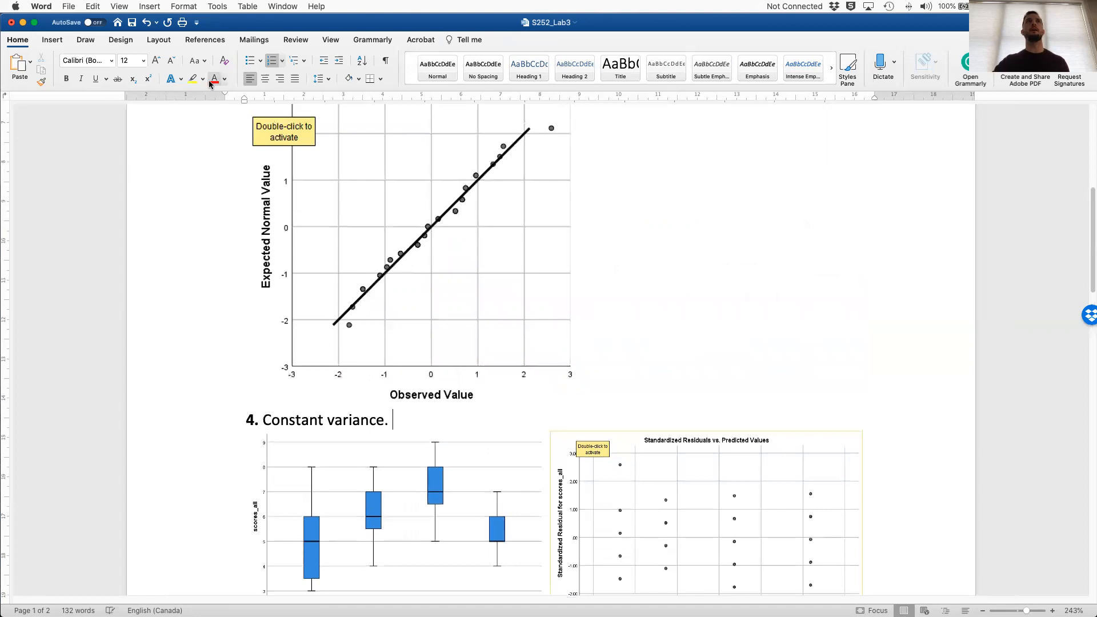
{"action": "scroll", "coordinate": [365, 357], "scroll_direction": "down", "scroll_amount": 1}
{"action": "type", "text": "The "}
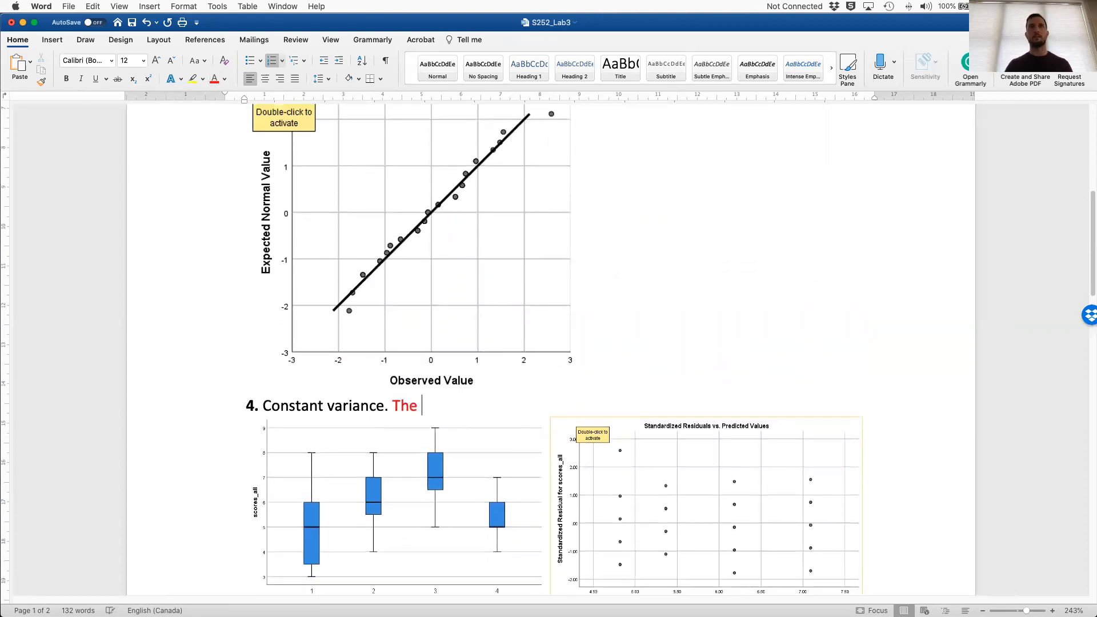
{"action": "type", "text": "side-by-side boxplots and residual vs. predicted value plots are givi"}
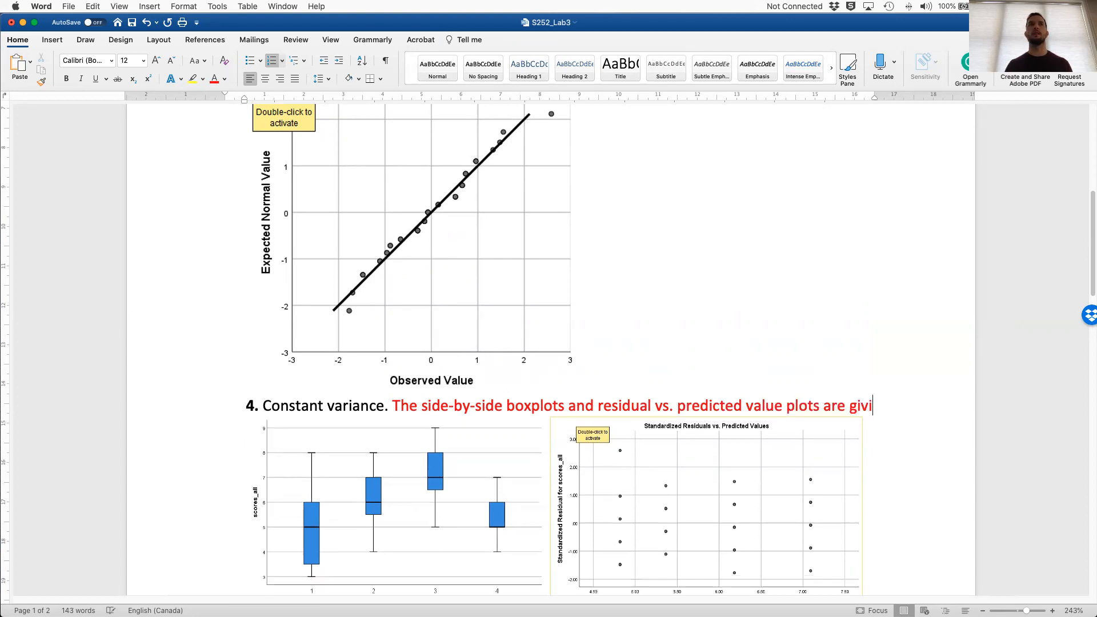
{"action": "type", "text": "ng evidence that gug"}
{"action": "key", "text": "BackSpace"}
{"action": "key", "text": "BackSpace"}
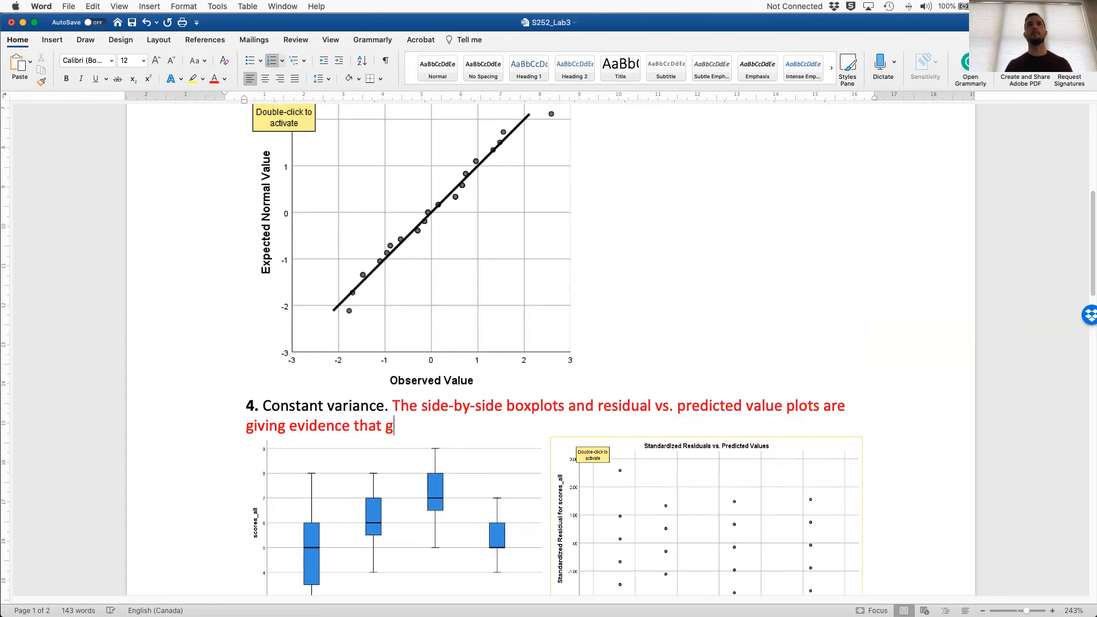
{"action": "type", "text": "suggests the bariation in each group are different."}
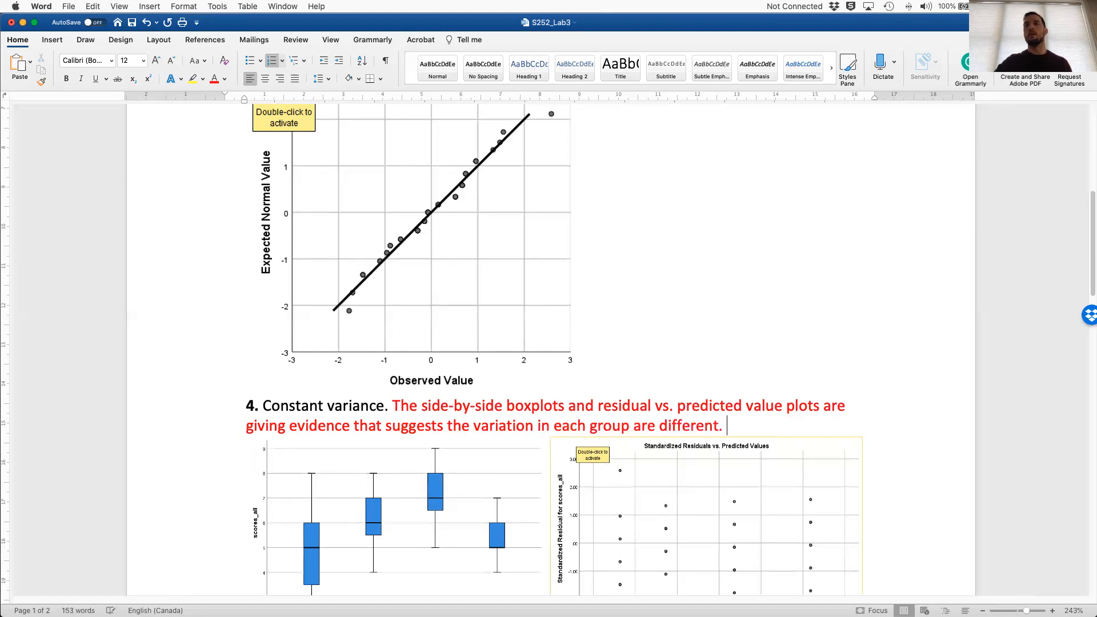
{"action": "scroll", "coordinate": [681, 437], "scroll_direction": "down", "scroll_amount": 6}
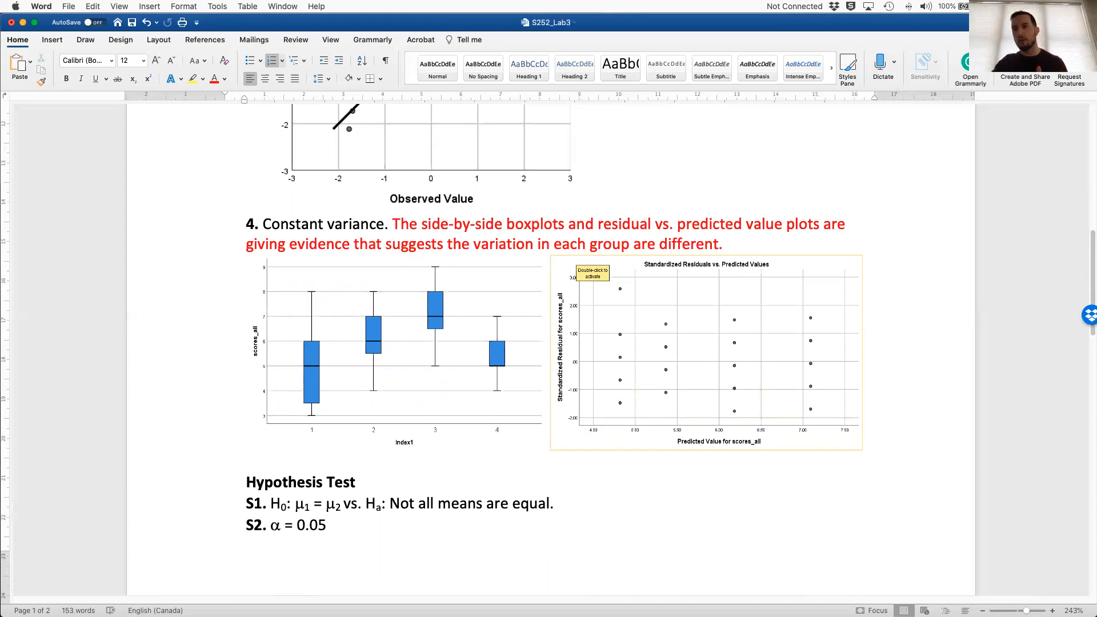
Switch to SPSS and set up a one-way ANOVA of scores_all by the factor Index1, including the Homogeneity of variance test.
{"action": "scroll", "coordinate": [719, 297], "scroll_direction": "down", "scroll_amount": 2}
{"action": "key", "text": "ctrl+Left"}
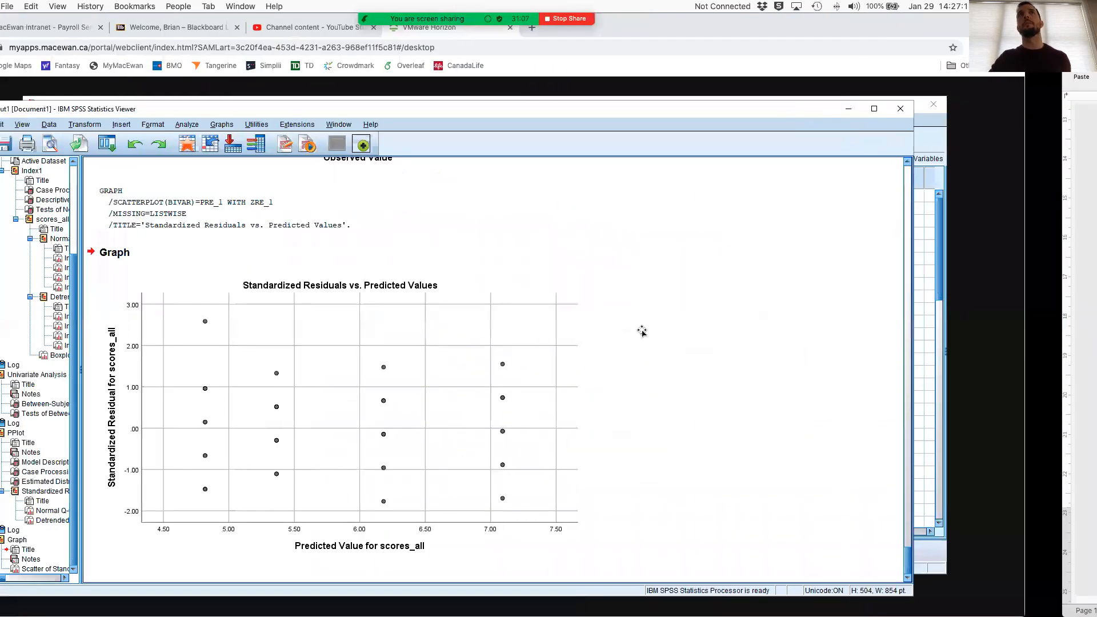
{"action": "left_click", "coordinate": [1012, 137]}
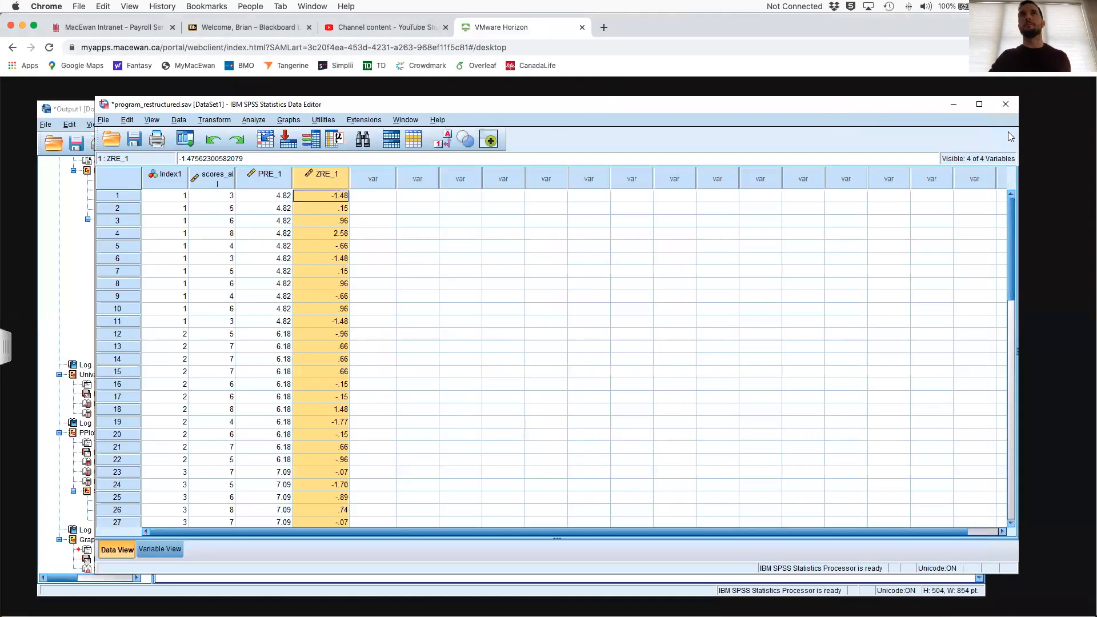
{"action": "left_click", "coordinate": [250, 120]}
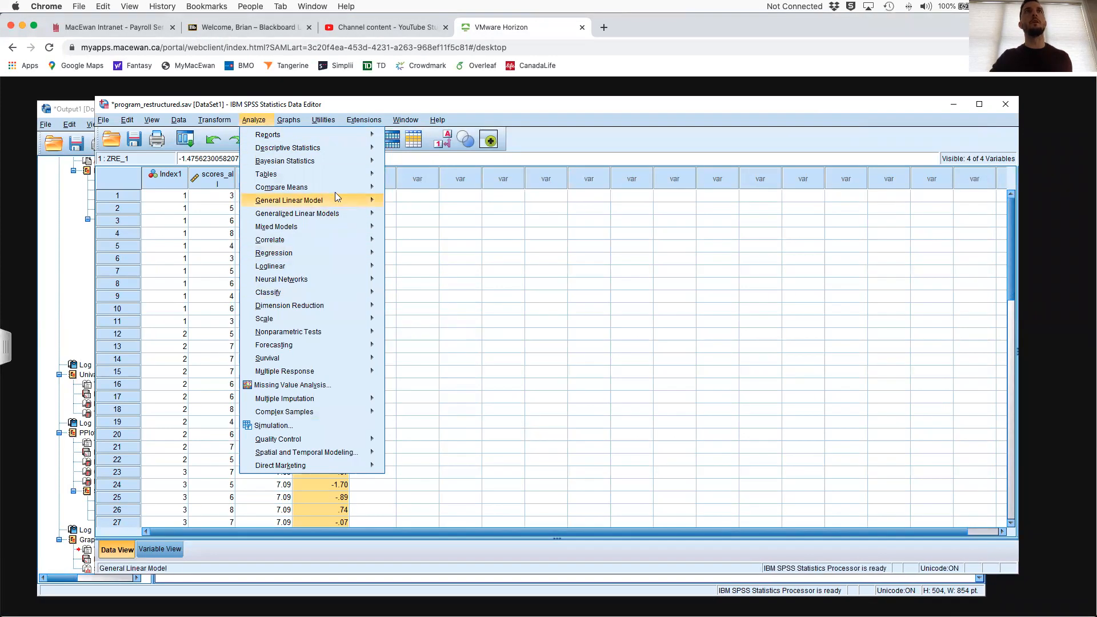
{"action": "mouse_move", "coordinate": [365, 187]}
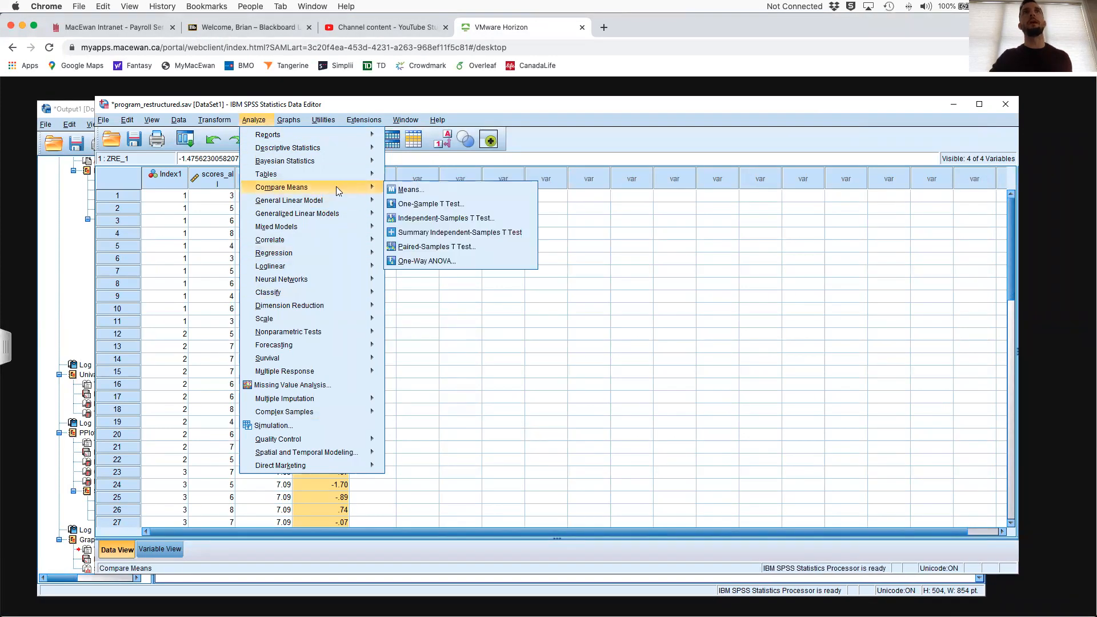
{"action": "left_click", "coordinate": [440, 266]}
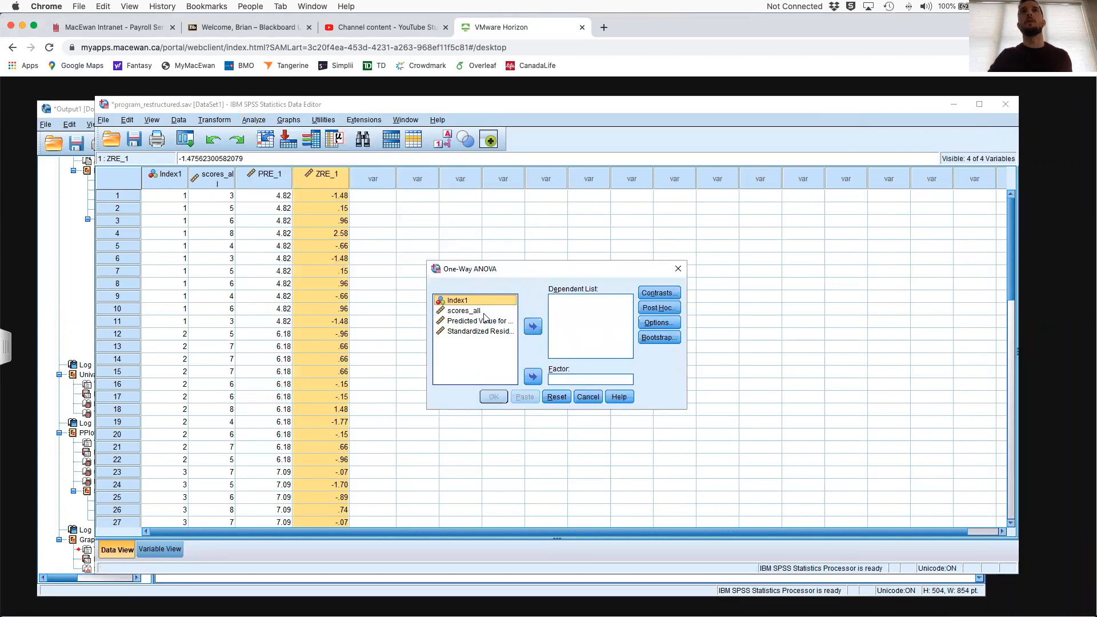
{"action": "left_click", "coordinate": [489, 312]}
{"action": "left_click", "coordinate": [532, 326]}
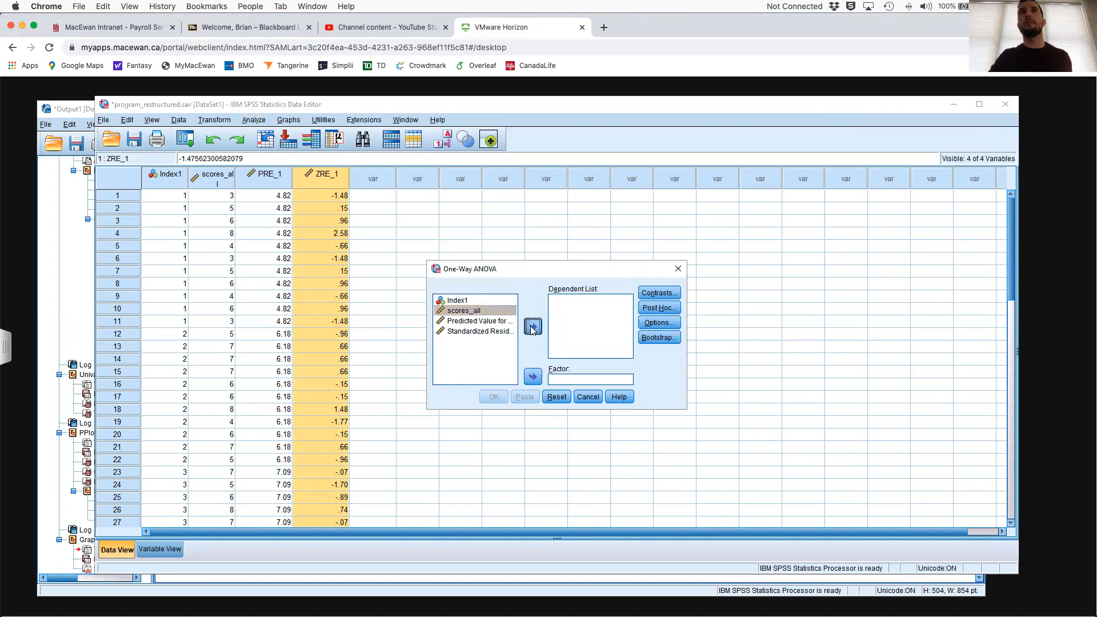
{"action": "left_click", "coordinate": [494, 304]}
{"action": "left_click", "coordinate": [533, 376]}
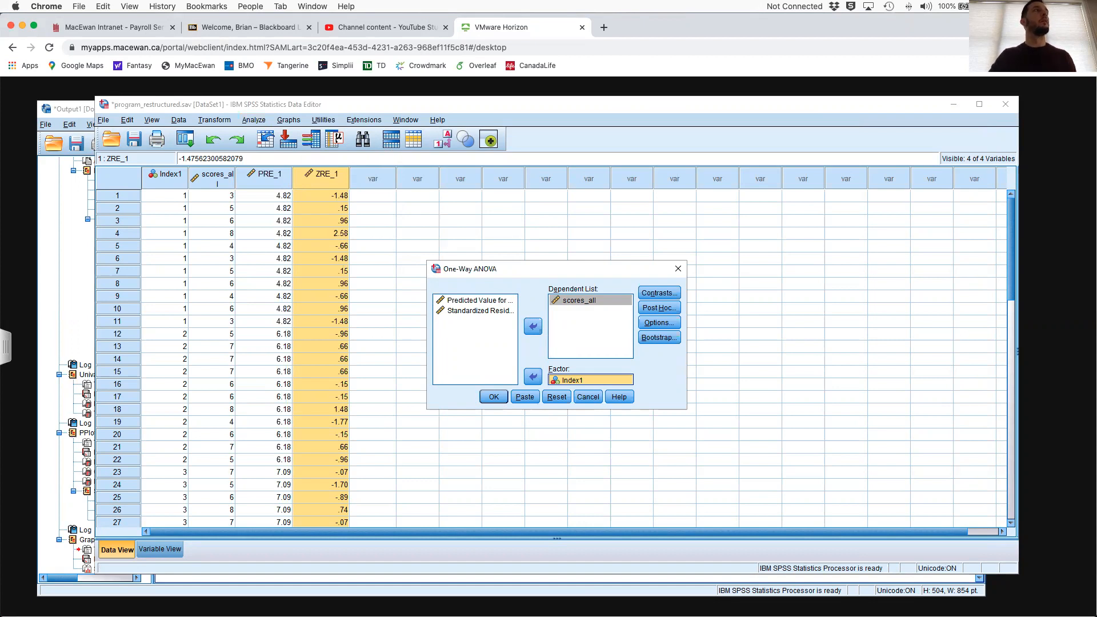
{"action": "left_click", "coordinate": [659, 323]}
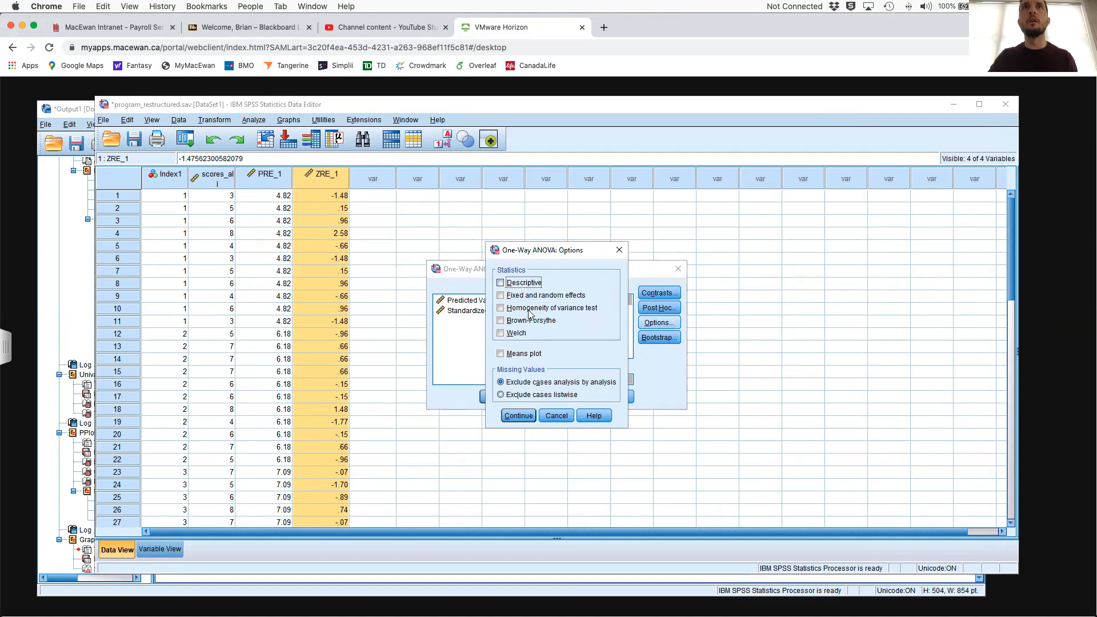
{"action": "left_click", "coordinate": [501, 308]}
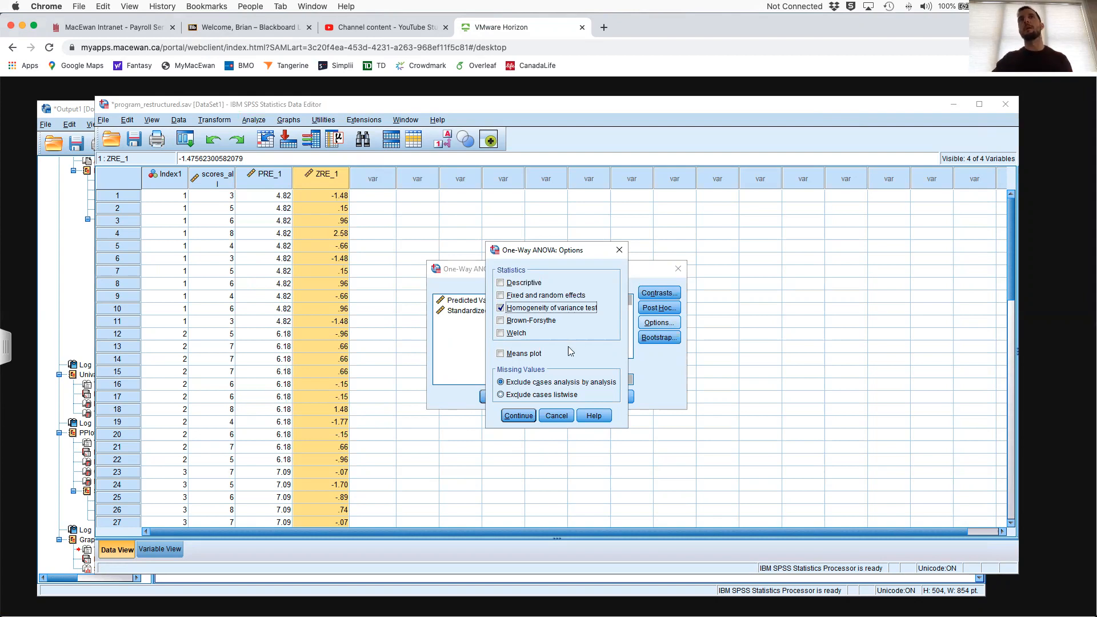
{"action": "left_click", "coordinate": [501, 354]}
{"action": "left_click", "coordinate": [505, 283]}
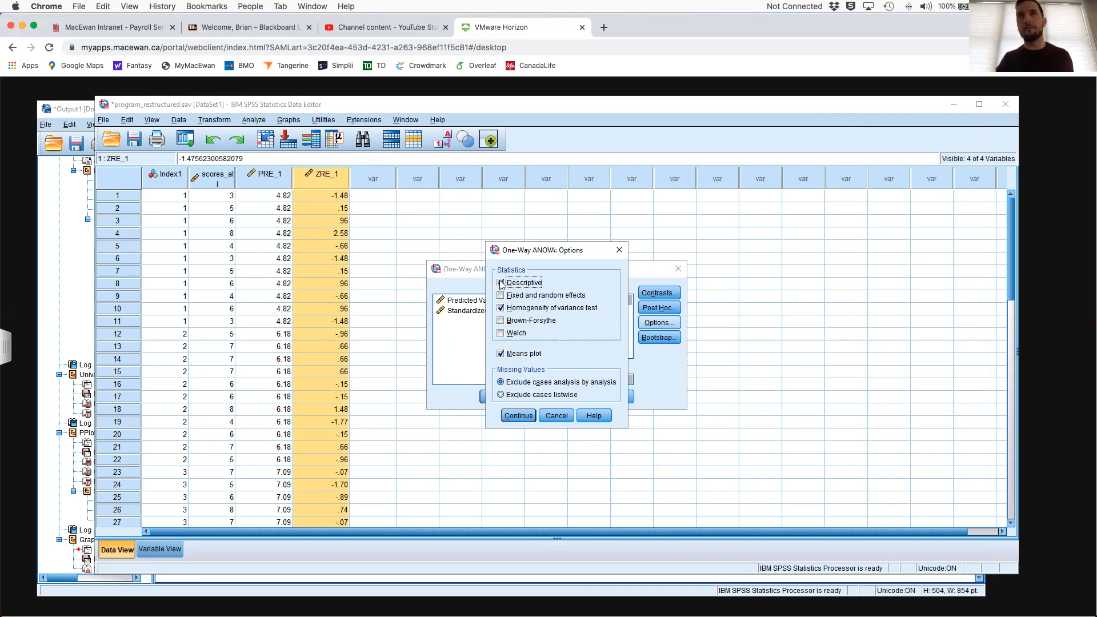
{"action": "left_click", "coordinate": [517, 283]}
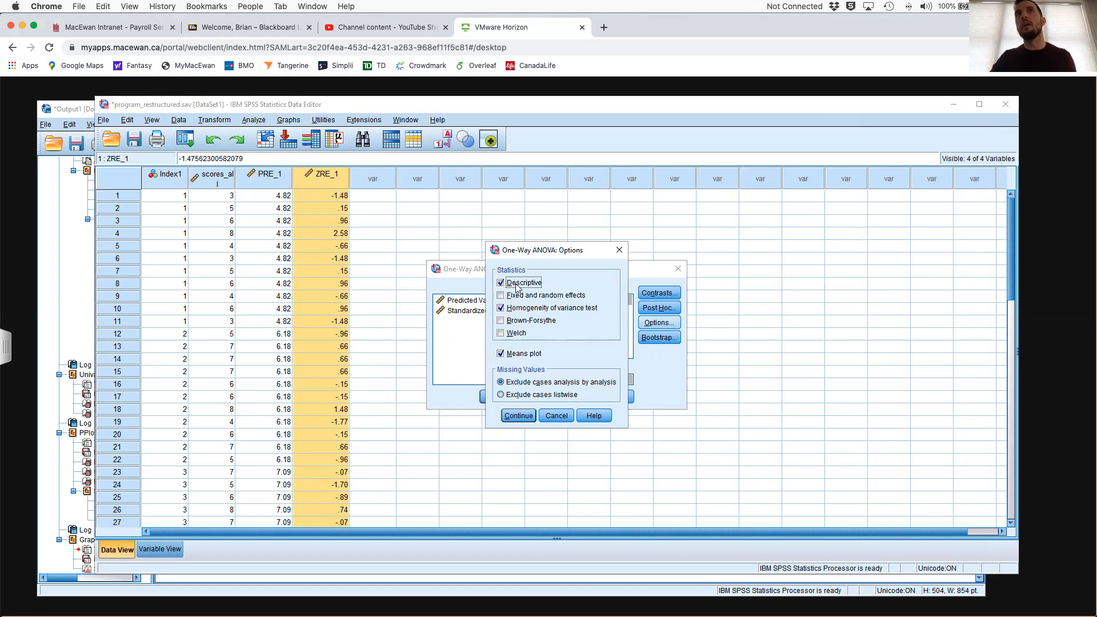
{"action": "left_click", "coordinate": [516, 354]}
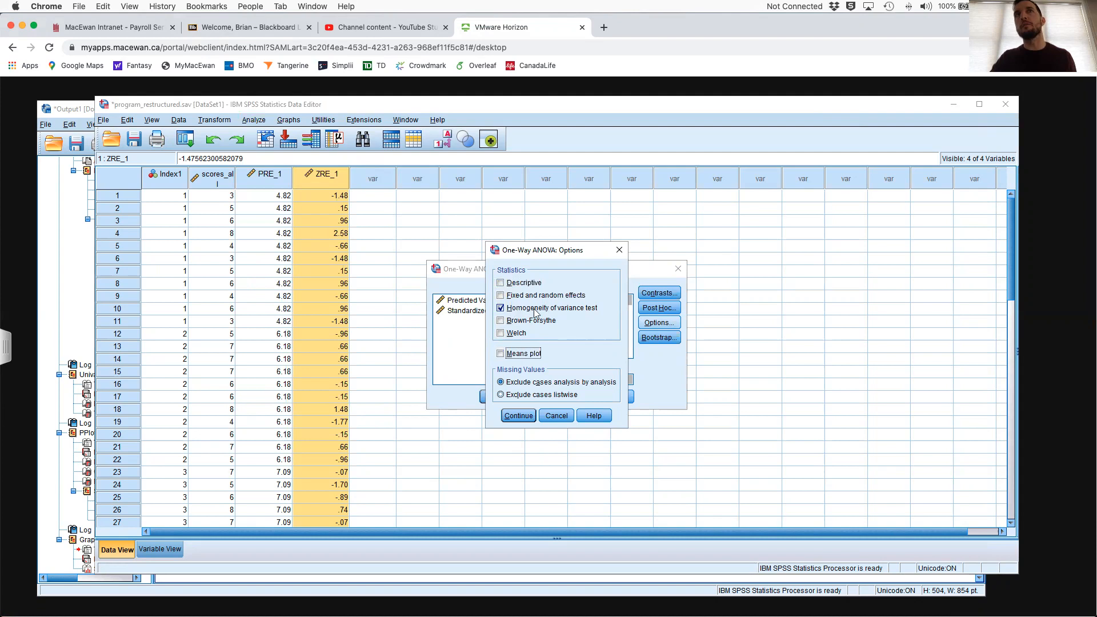
Search the web for "brown-forsythe test" in a new browser tab, and return to the SPSS session.
{"action": "left_click", "coordinate": [603, 27]}
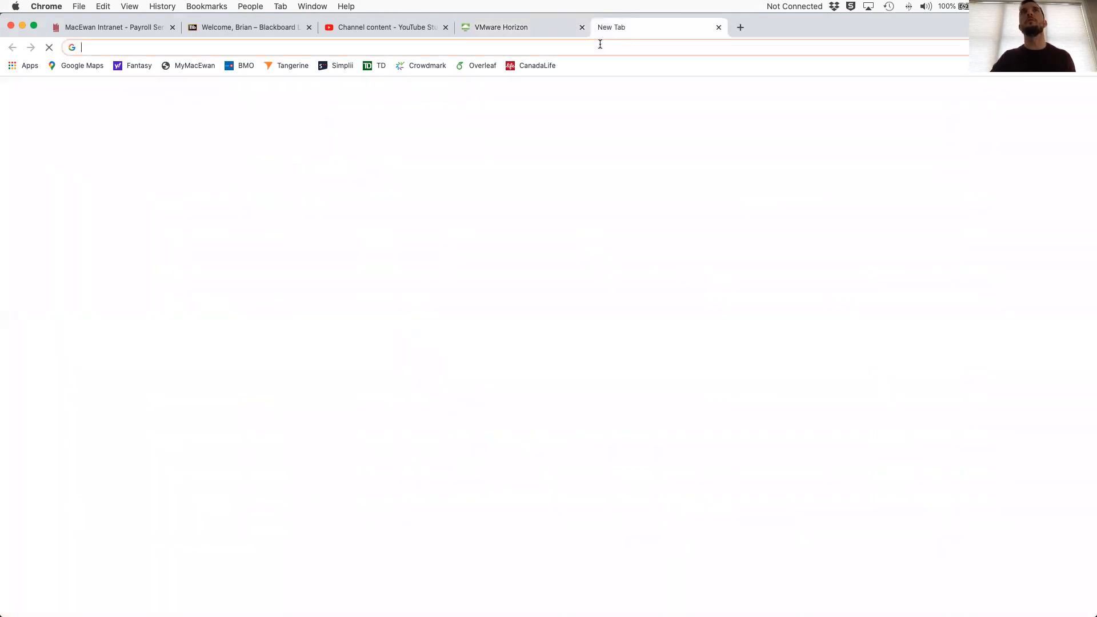
{"action": "type", "text": "brown-fo"}
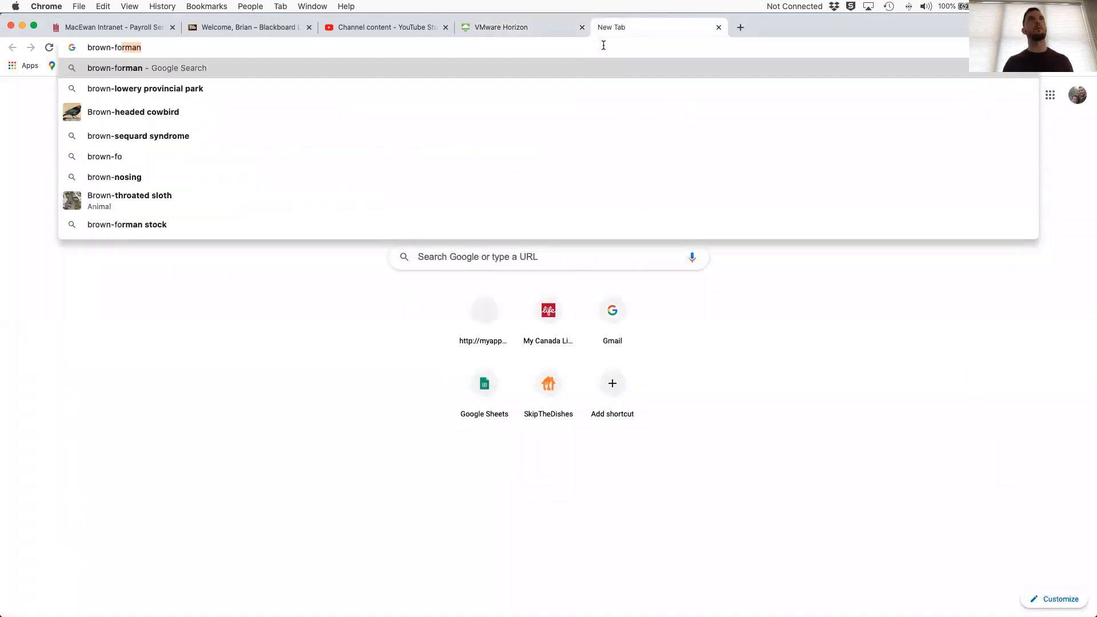
{"action": "type", "text": "rsth"}
{"action": "key", "text": "Down"}
{"action": "key", "text": "Return"}
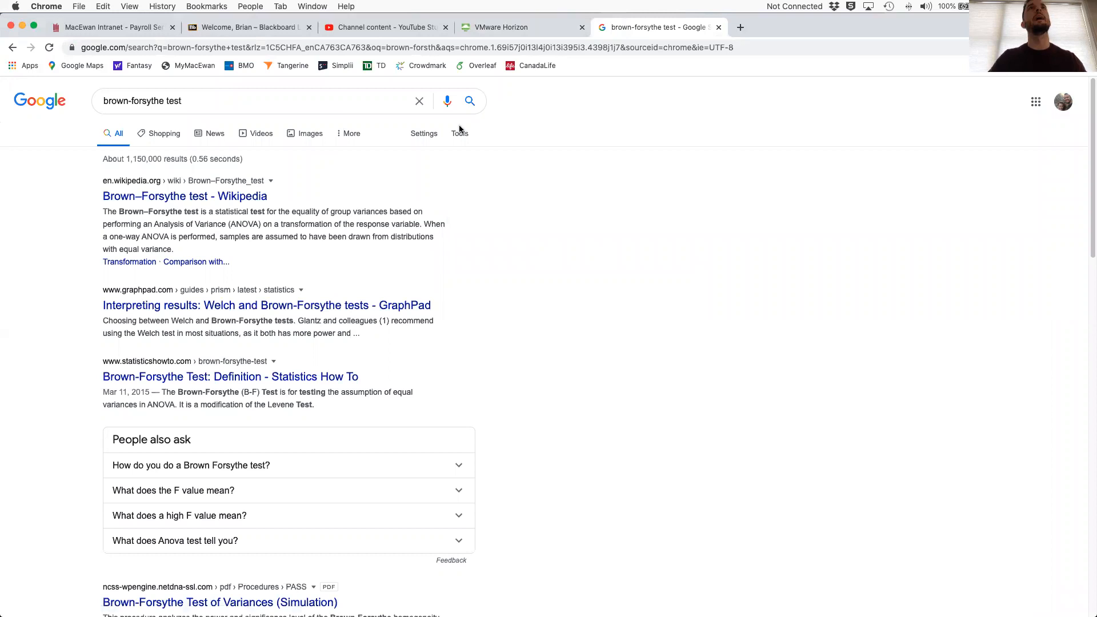
{"action": "left_click", "coordinate": [492, 34]}
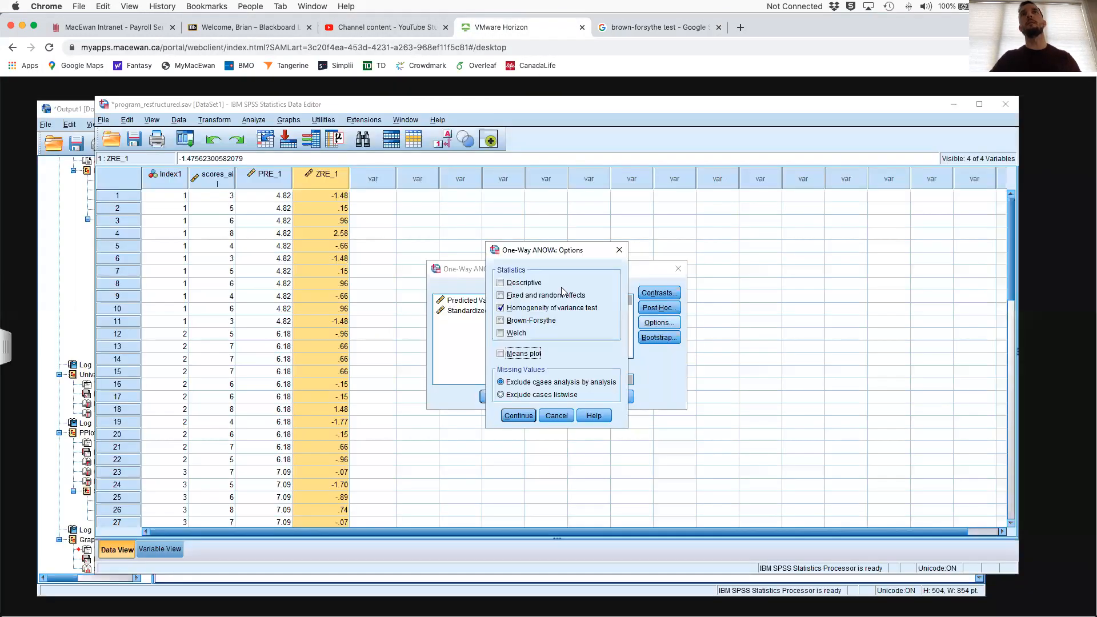
Add the Brown-Forsythe statistic to the ANOVA options and run the one-way analysis.
{"action": "left_click", "coordinate": [497, 321]}
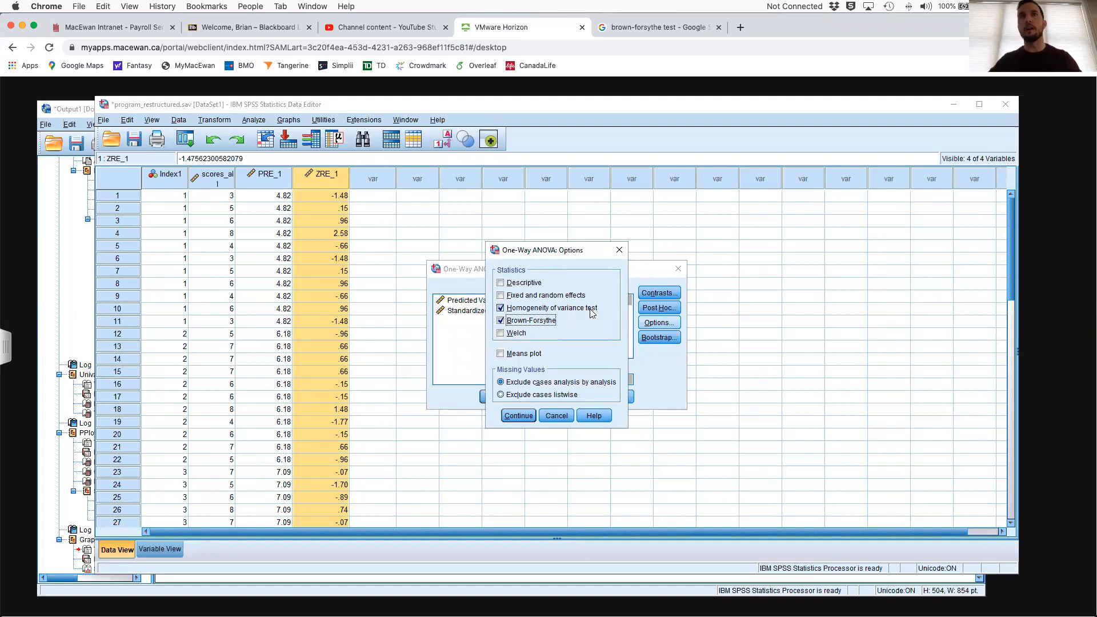
{"action": "left_click", "coordinate": [517, 416]}
{"action": "left_click", "coordinate": [493, 396]}
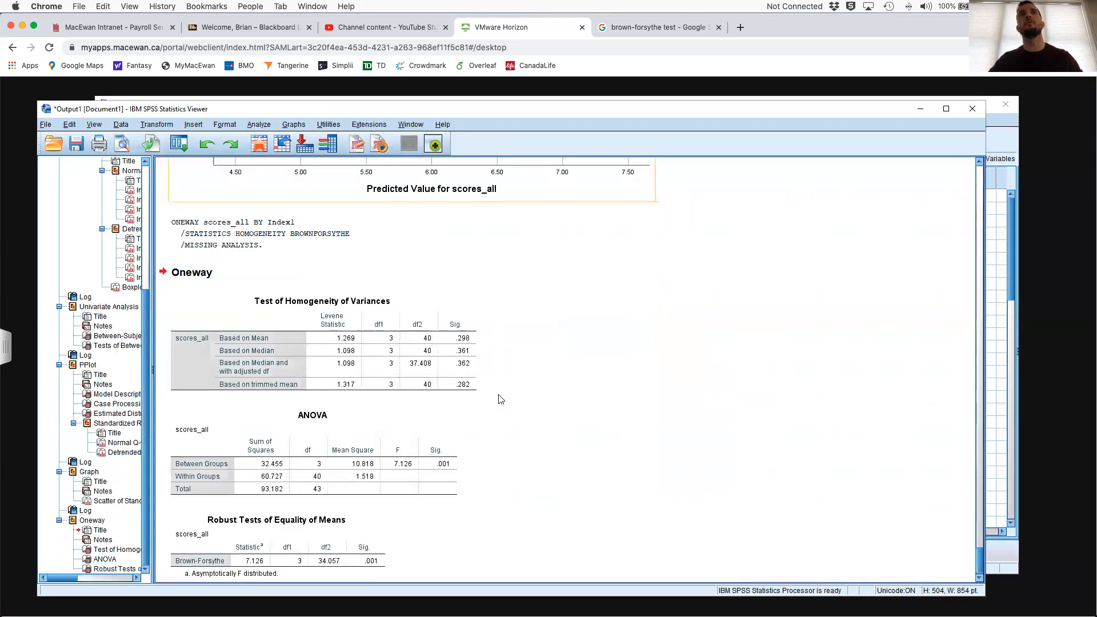
Examine the Test of Homogeneity of Variances and Robust Tests tables, consulting the Brown-Forsythe search results for what the test assesses.
{"action": "scroll", "coordinate": [497, 394], "scroll_direction": "down", "scroll_amount": 1}
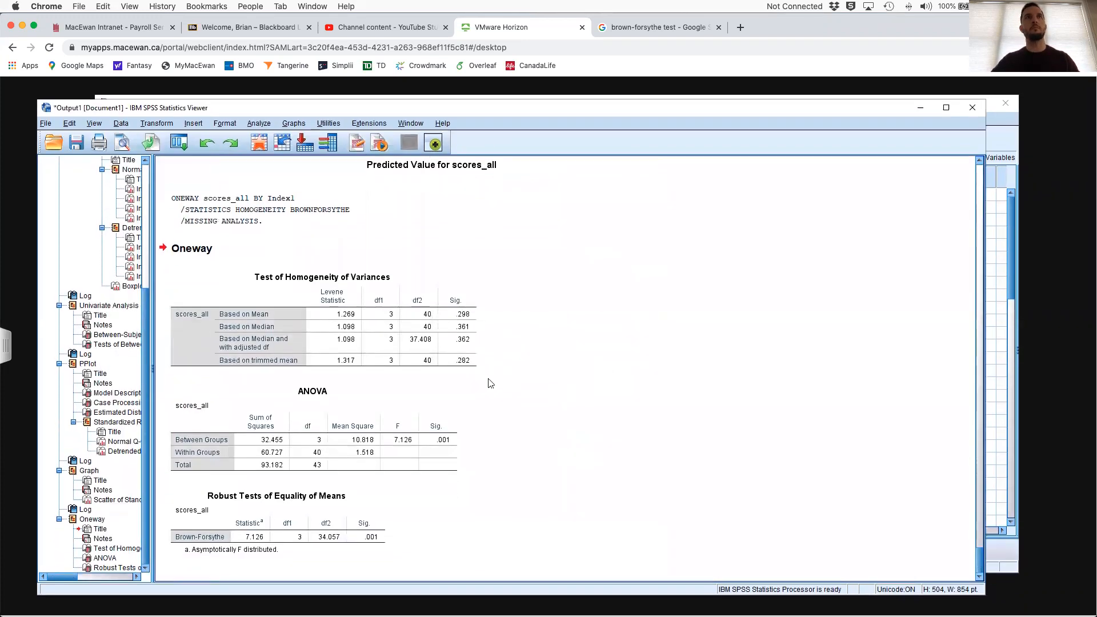
{"action": "left_click", "coordinate": [340, 366]}
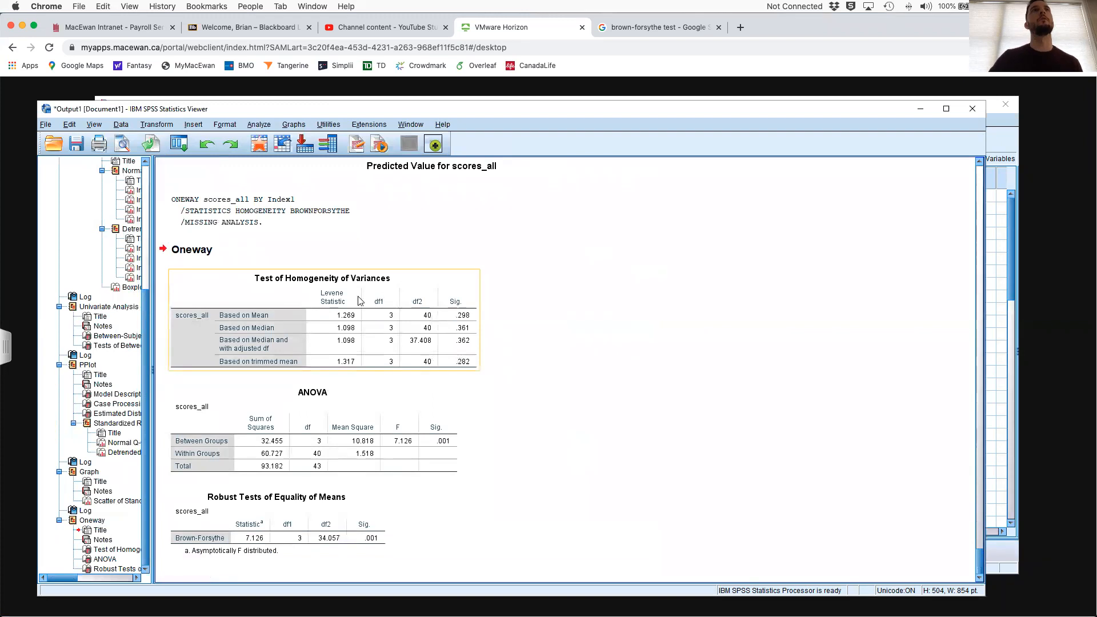
{"action": "left_click", "coordinate": [238, 287]}
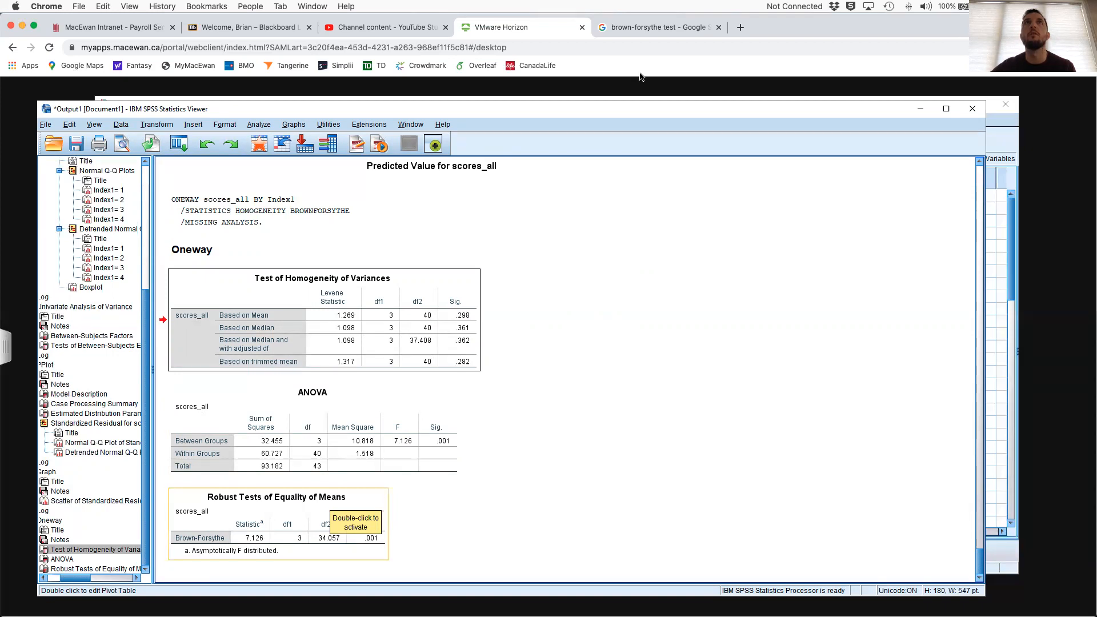
{"action": "left_click", "coordinate": [692, 29]}
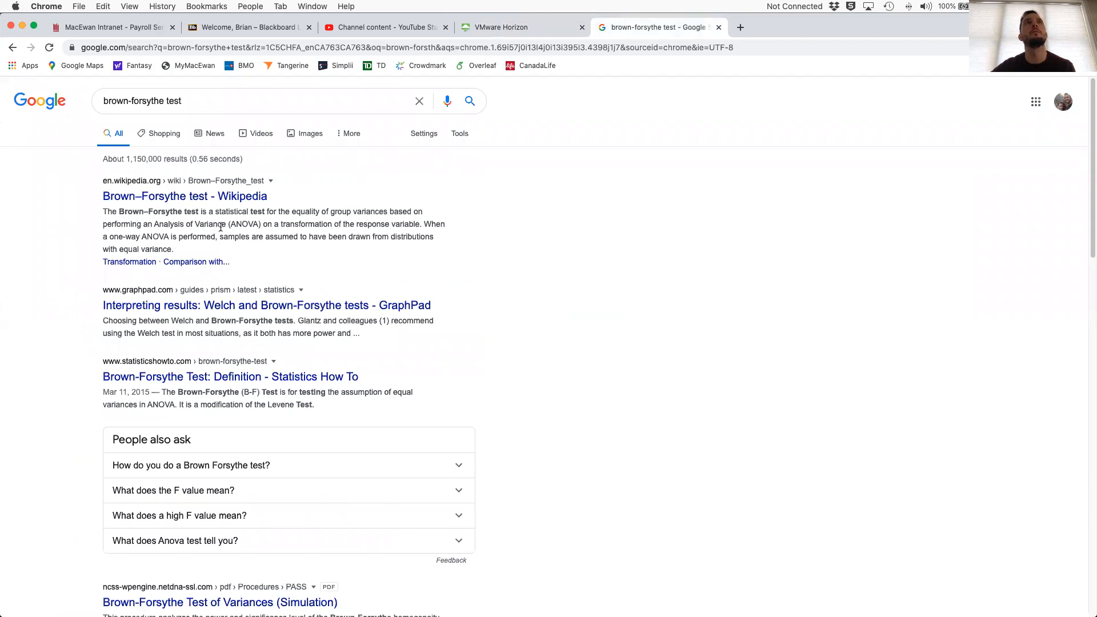
{"action": "left_click", "coordinate": [530, 32]}
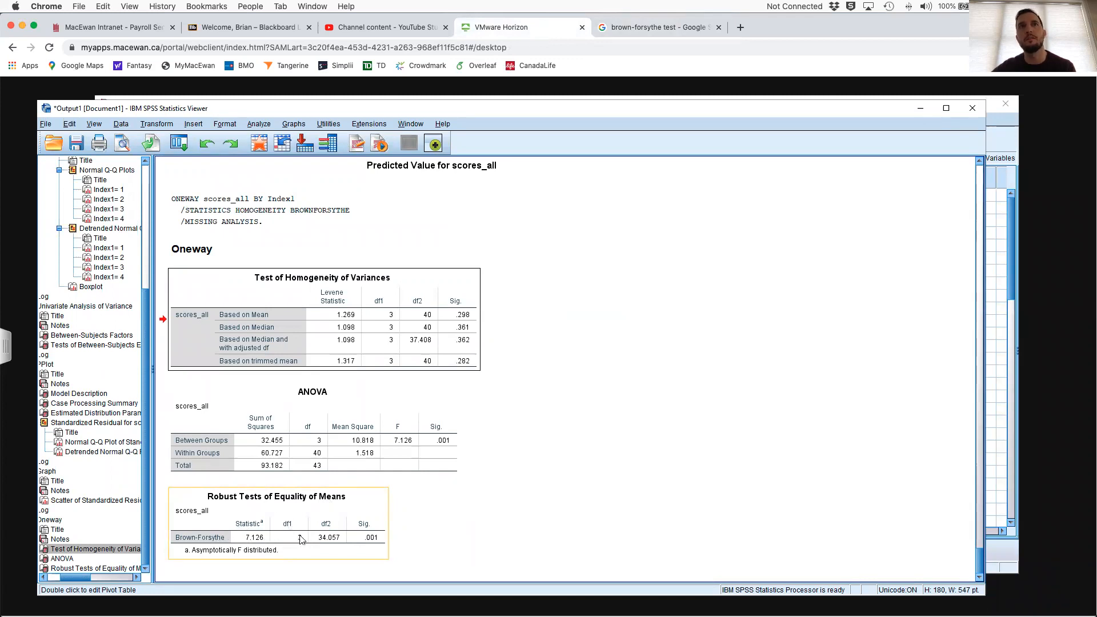
{"action": "scroll", "coordinate": [316, 514], "scroll_direction": "up", "scroll_amount": 2}
{"action": "scroll", "coordinate": [316, 514], "scroll_direction": "down", "scroll_amount": 2}
{"action": "left_click", "coordinate": [318, 516]}
{"action": "left_click", "coordinate": [315, 281]}
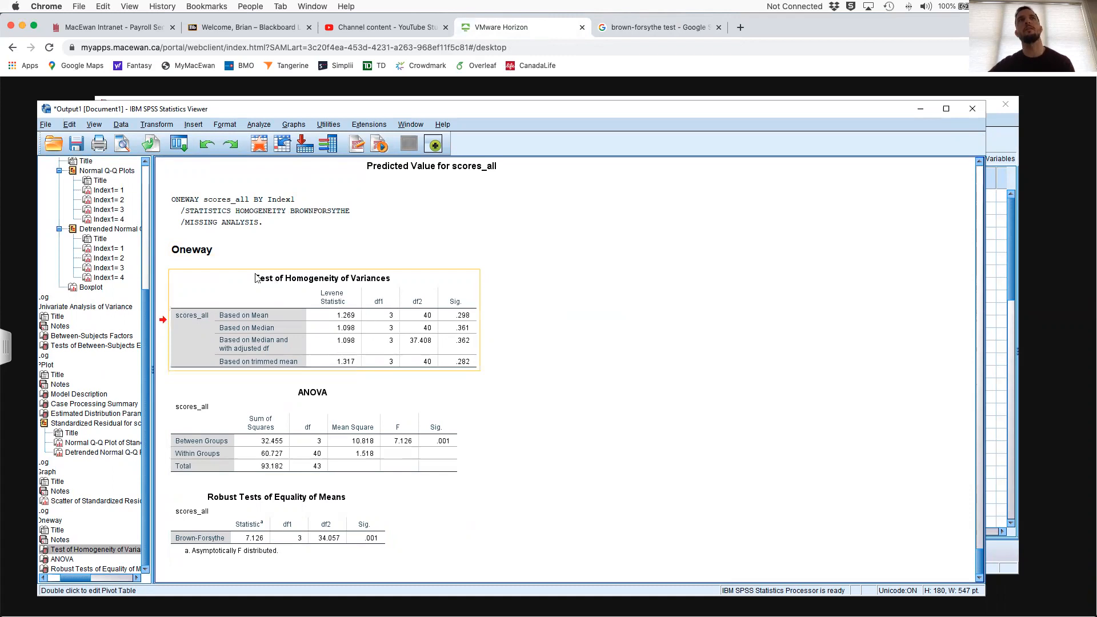
Take a screenshot of the Test of Homogeneity of Variances table in the SPSS output.
{"action": "scroll", "coordinate": [214, 278], "scroll_direction": "up", "scroll_amount": 2}
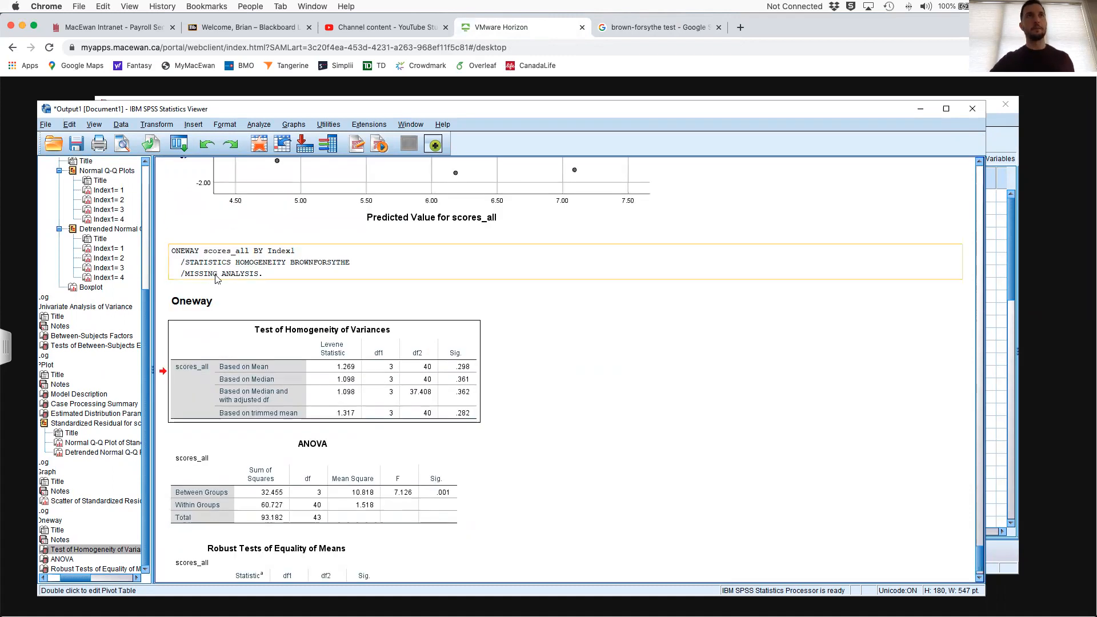
{"action": "key", "text": "super+shift+4"}
{"action": "left_click_drag", "start_coordinate": [165, 318], "coordinate": [485, 421]}
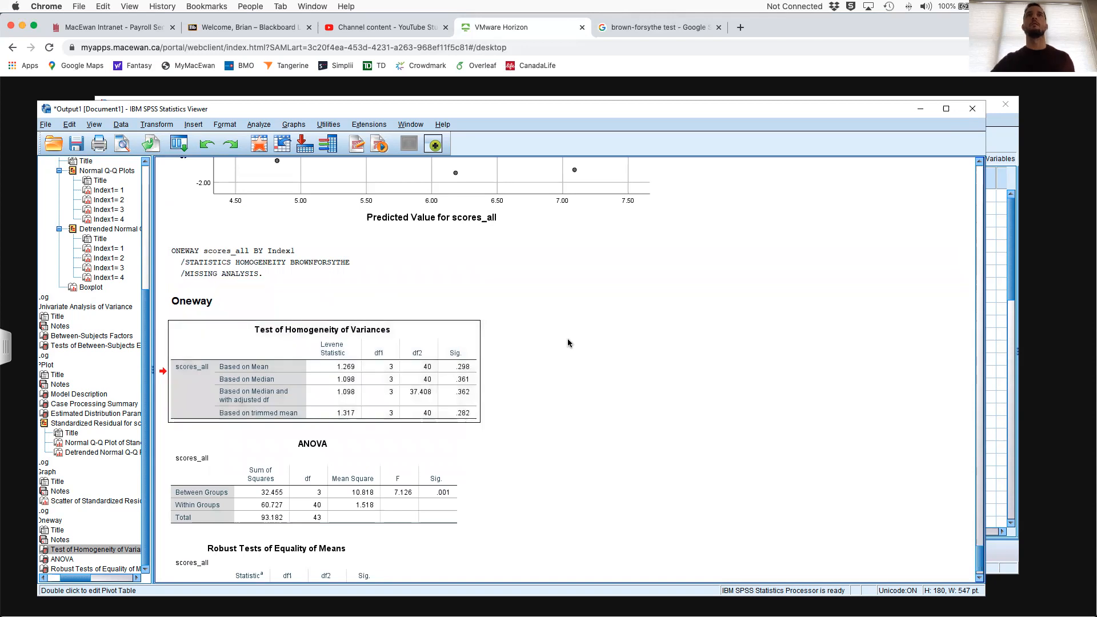
Switch to the Word lab document and begin the sentence "However, are the ranges different enough to" below the constant variance plots.
{"action": "key", "text": "ctrl+Right"}
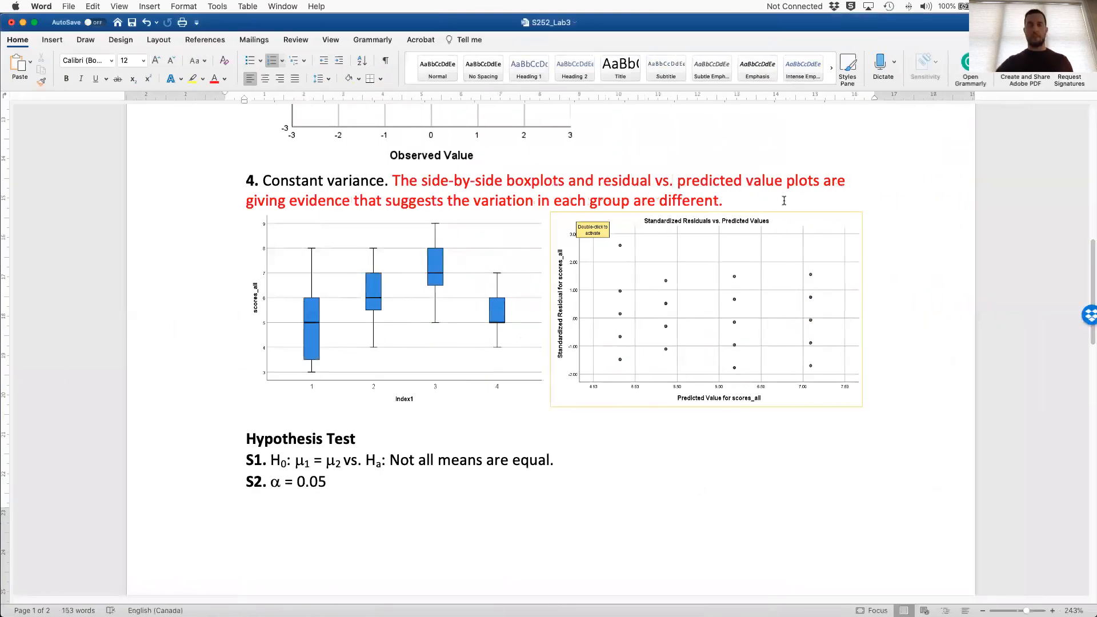
{"action": "type", "text": "However, are the range"}
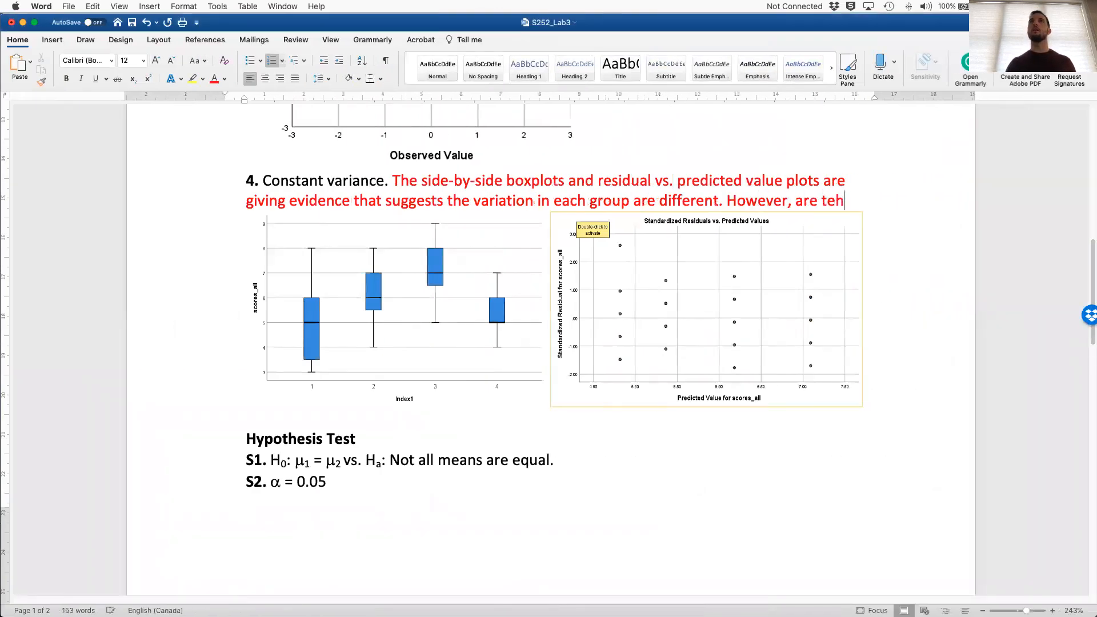
{"action": "type", "text": "s different enough to"}
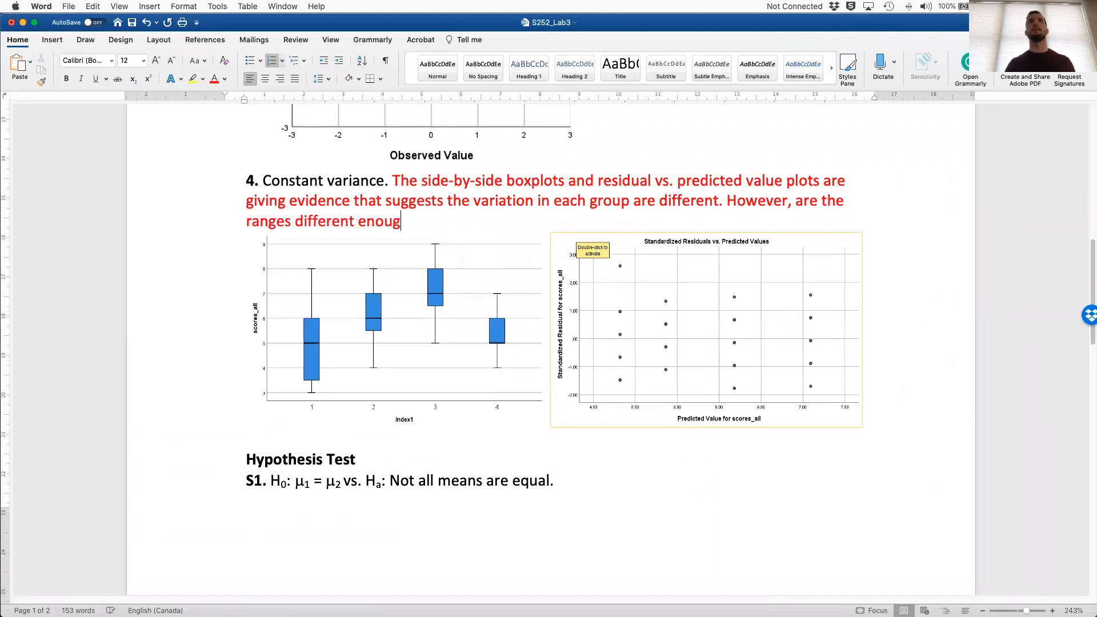
{"action": "type", "text": " warmn"}
{"action": "key", "text": "BackSpace"}
{"action": "key", "text": "BackSpace"}
{"action": "key", "text": "BackSpace"}
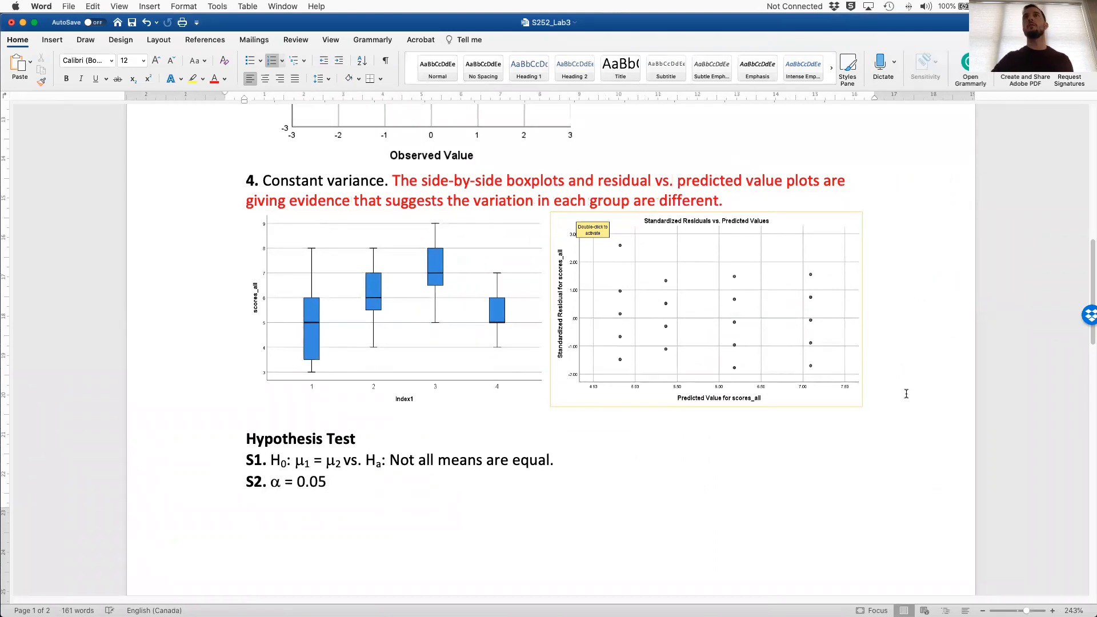
{"action": "key", "text": "Return"}
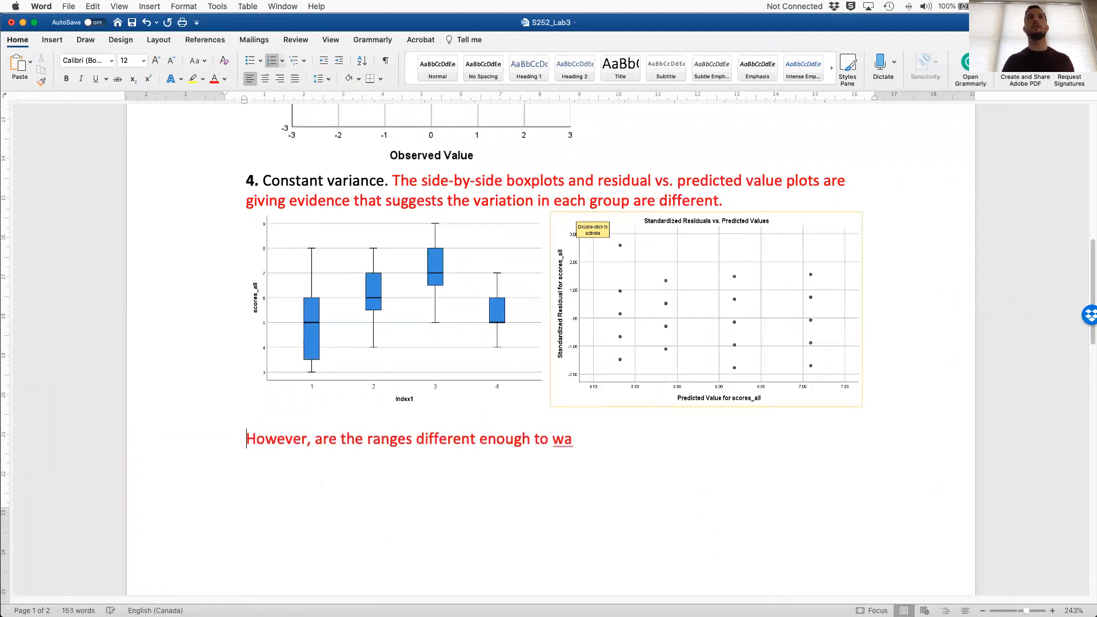
Complete the sentence with "say that the constant variance assumption is not met? Lets use a formal test." and add line breaks below it.
{"action": "type", "text": "r"}
{"action": "key", "text": "BackSpace"}
{"action": "key", "text": "BackSpace"}
{"action": "key", "text": "BackSpace"}
{"action": "type", "text": "just"}
{"action": "key", "text": "BackSpace"}
{"action": "key", "text": "BackSpace"}
{"action": "key", "text": "BackSpace"}
{"action": "key", "text": "BackSpace"}
{"action": "type", "text": "say that teh"}
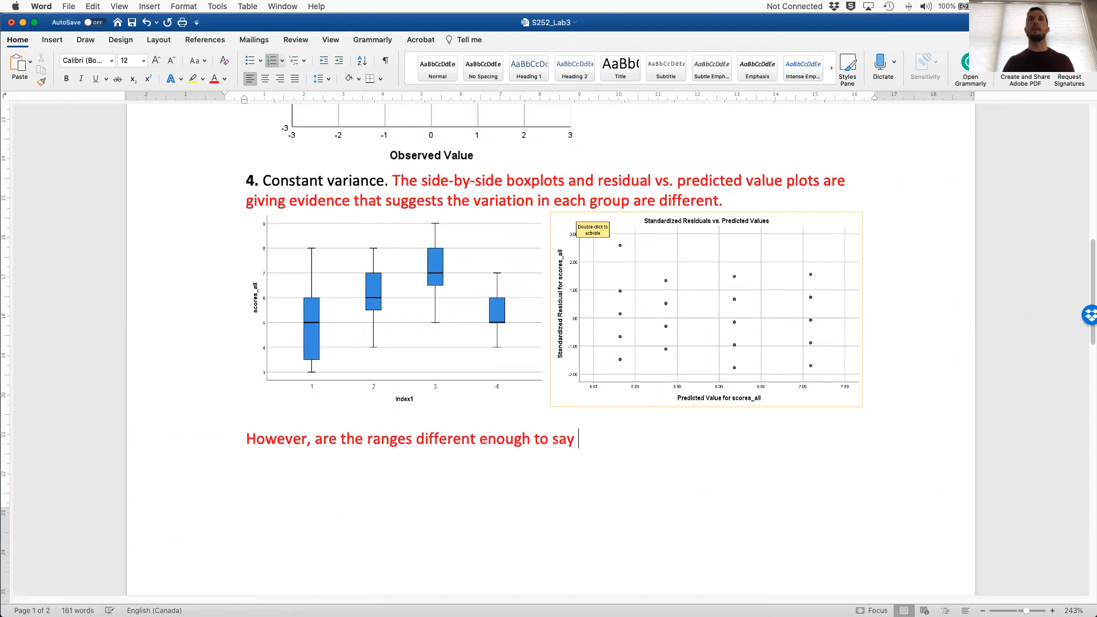
{"action": "key", "text": "BackSpace"}
{"action": "key", "text": "BackSpace"}
{"action": "type", "text": "he constant variance"}
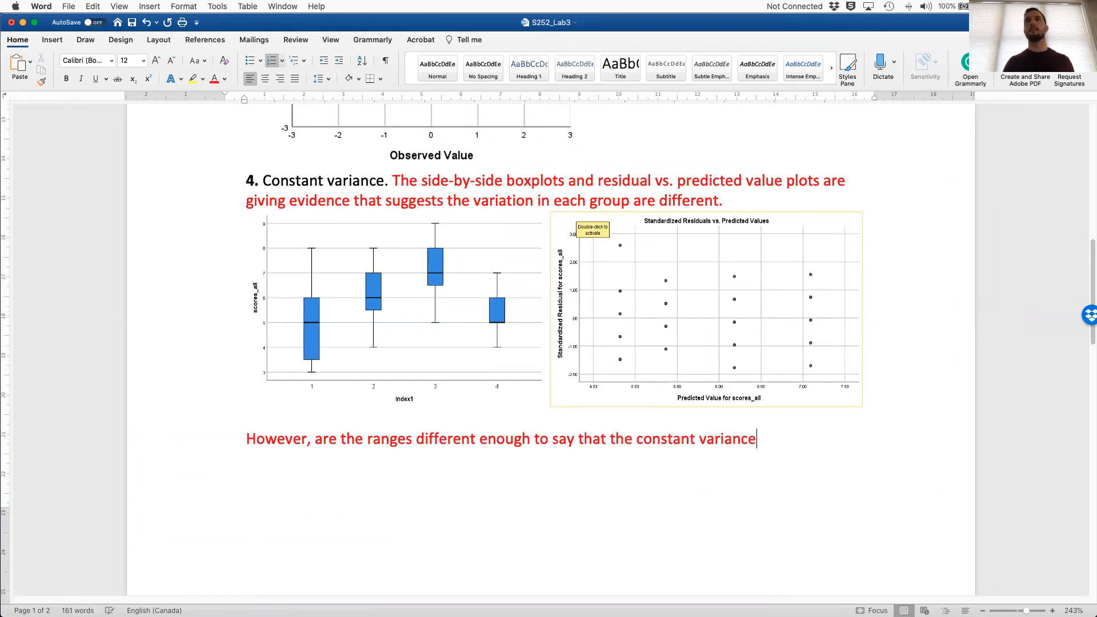
{"action": "type", "text": " assumption is not met? Lets "}
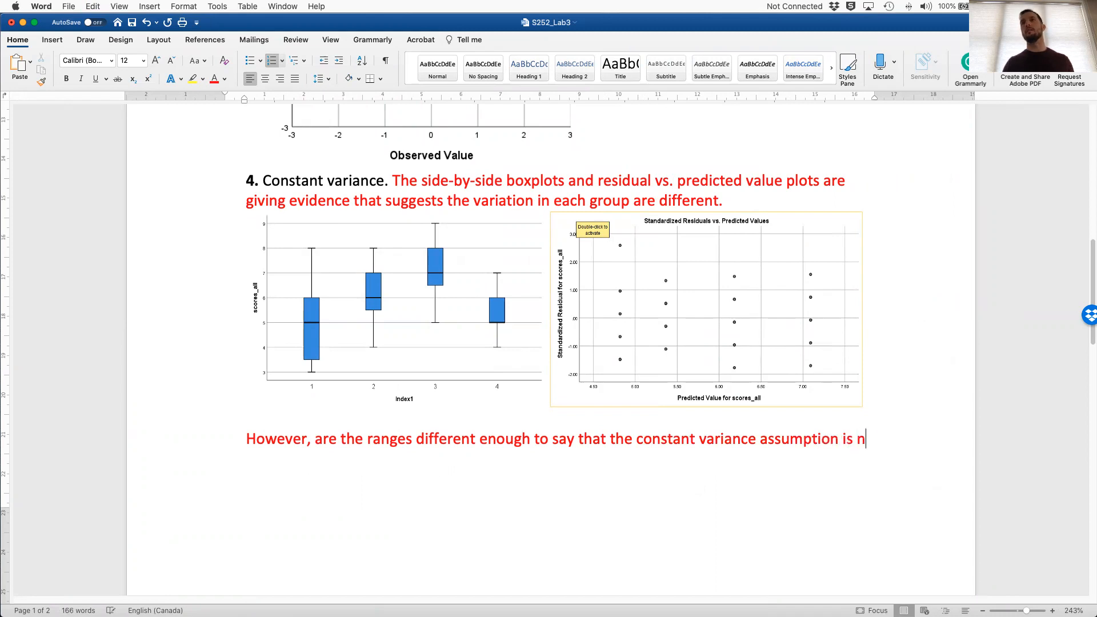
{"action": "type", "text": "use a "}
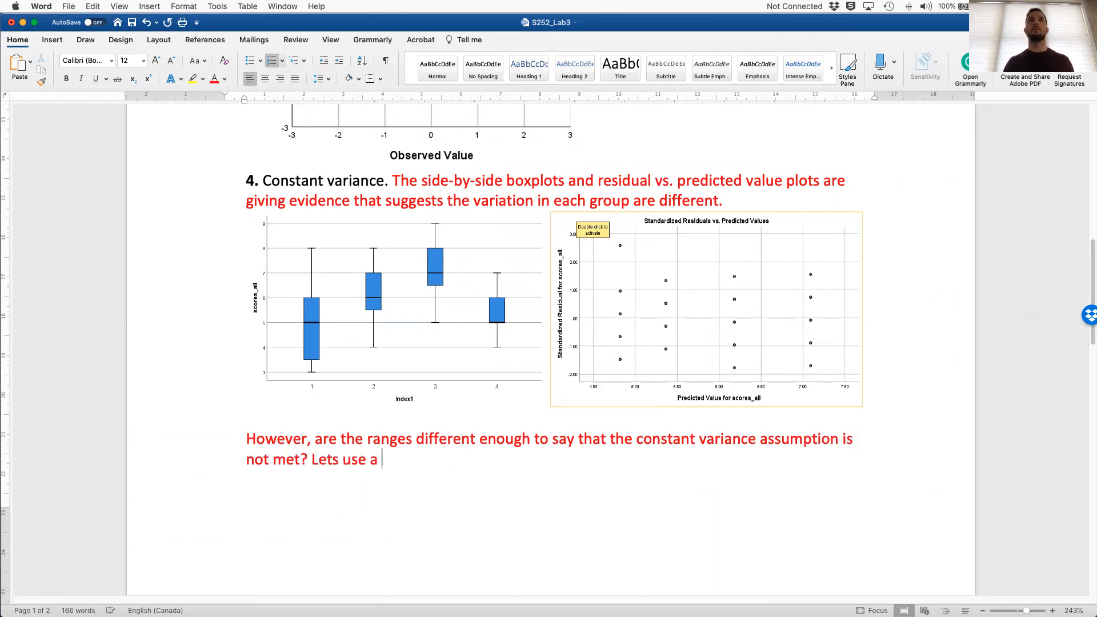
{"action": "type", "text": "formal test."}
{"action": "key", "text": "shift+Return"}
{"action": "key", "text": "shift+Return"}
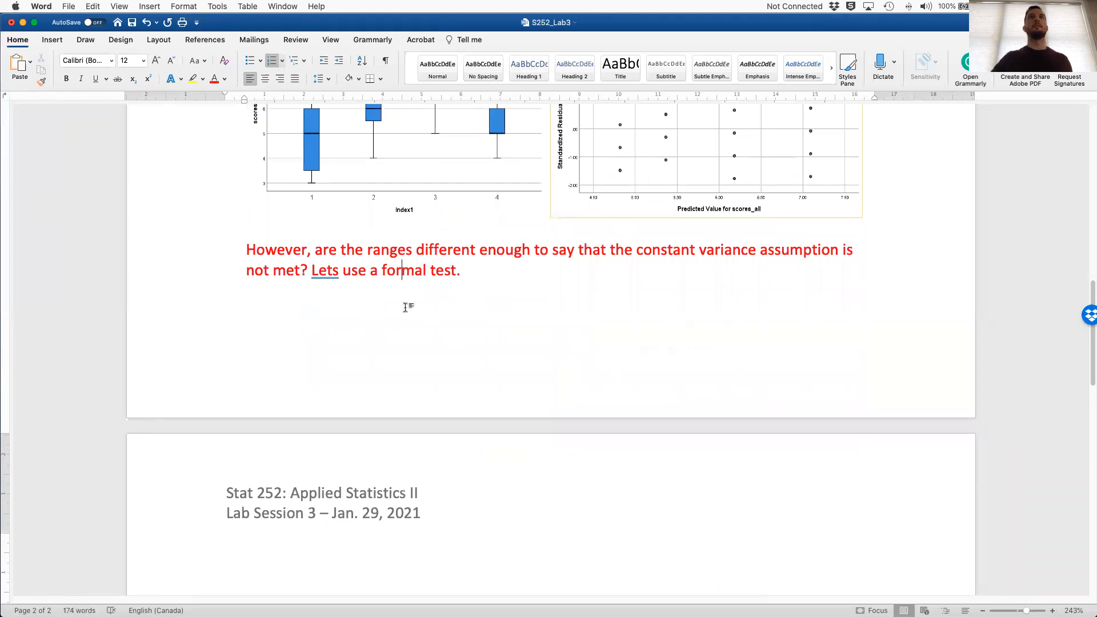
Insert the Desktop screenshot of the Test of Homogeneity of Variances table below the formal test sentence.
{"action": "left_click", "coordinate": [52, 40]}
{"action": "left_click", "coordinate": [171, 93]}
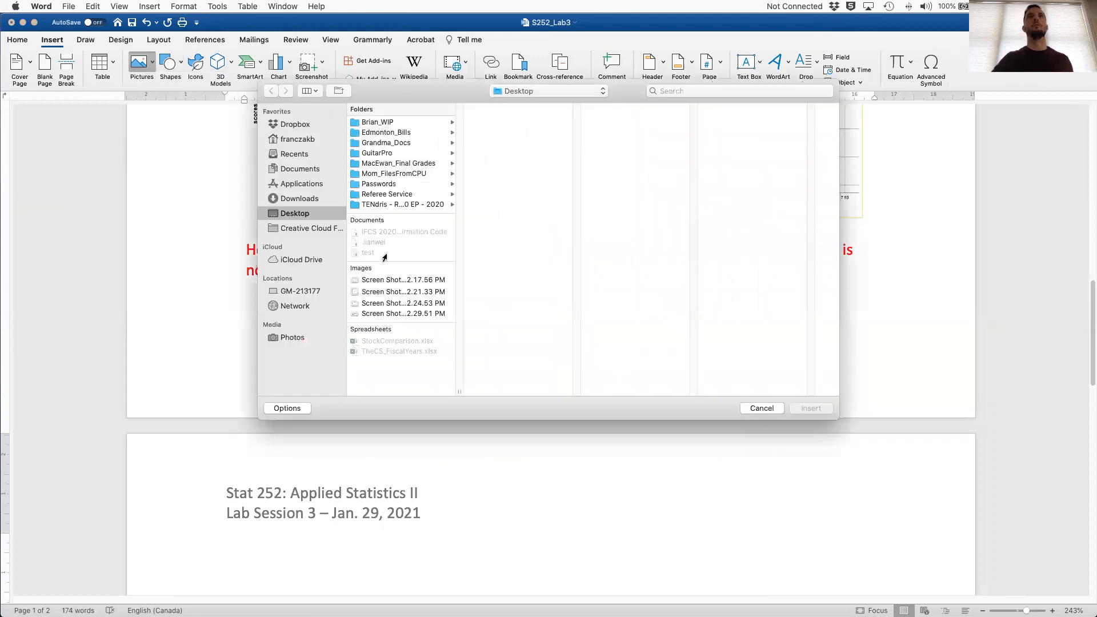
{"action": "left_click", "coordinate": [383, 314]}
{"action": "double_click", "coordinate": [383, 315]}
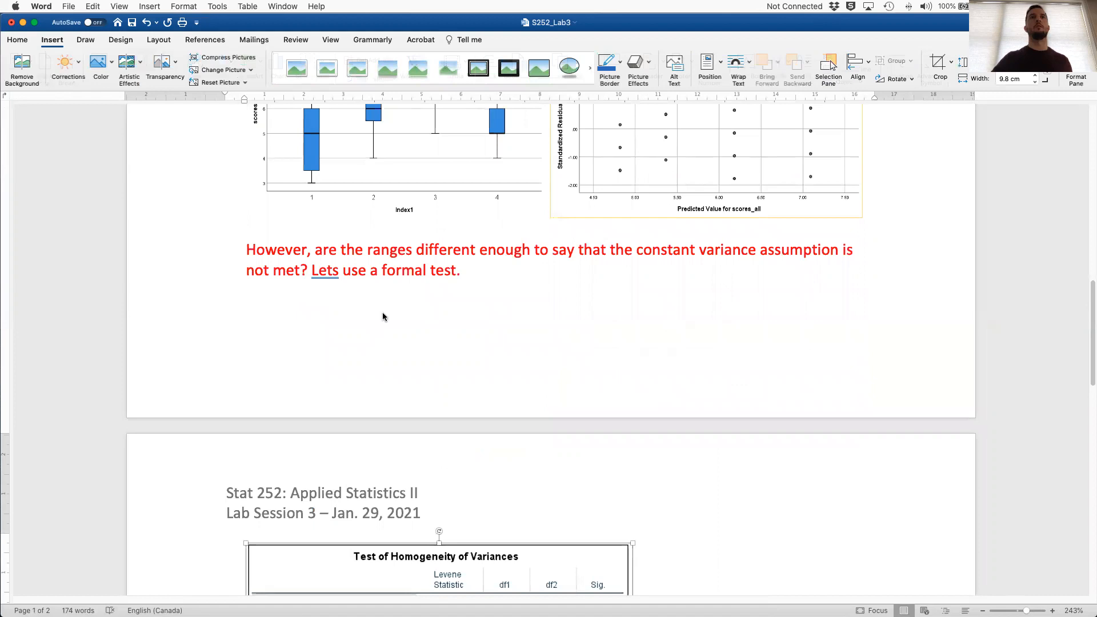
Below the table, write that the P-Values for each of the criteria do not suggest rejecting the null hypothesis of equal variance across these treatment groups.
{"action": "scroll", "coordinate": [461, 329], "scroll_direction": "up", "scroll_amount": 3}
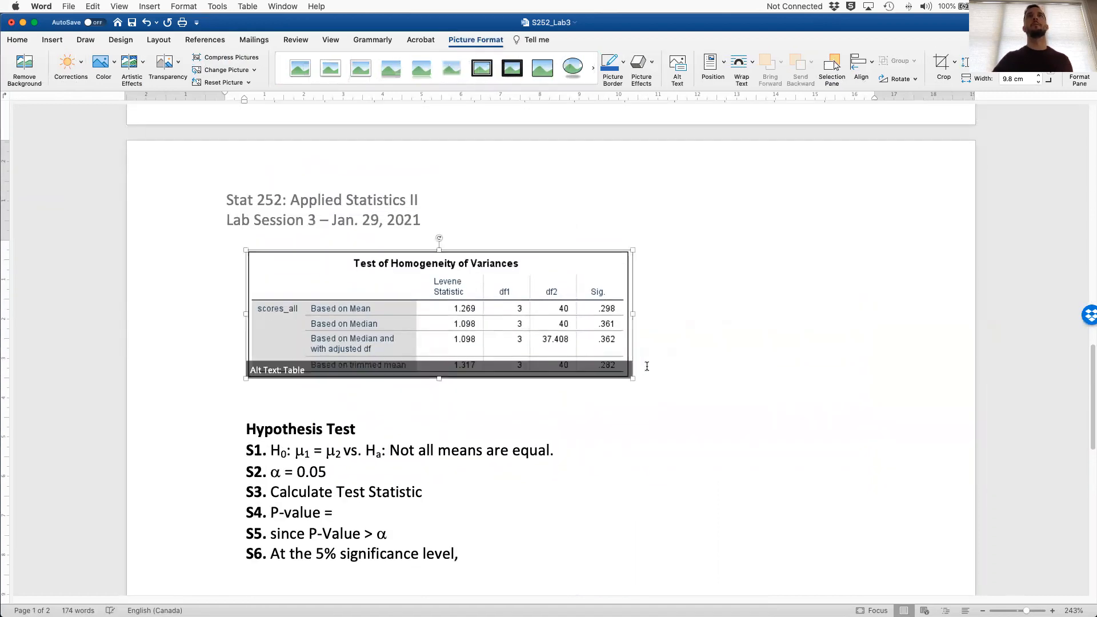
{"action": "left_click", "coordinate": [655, 372]}
{"action": "key", "text": "Return"}
{"action": "type", "text": "Based on the"}
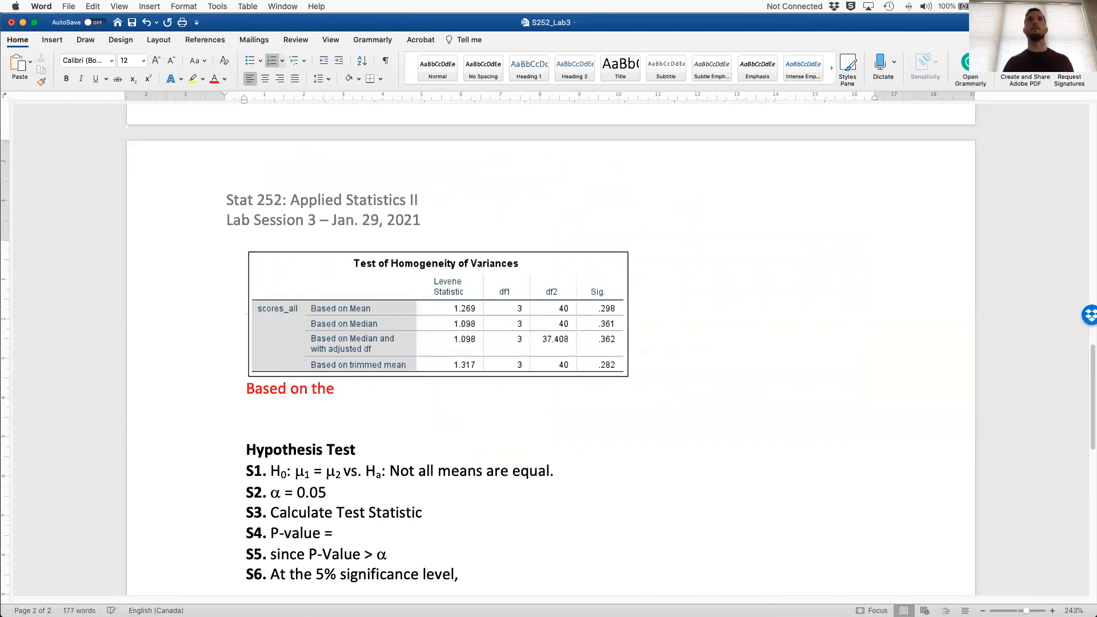
{"action": "key", "text": "BackSpace"}
{"action": "key", "text": "BackSpace"}
{"action": "key", "text": "BackSpace"}
{"action": "key", "text": "BackSpace"}
{"action": "key", "text": "BackSpace"}
{"action": "type", "text": "n e"}
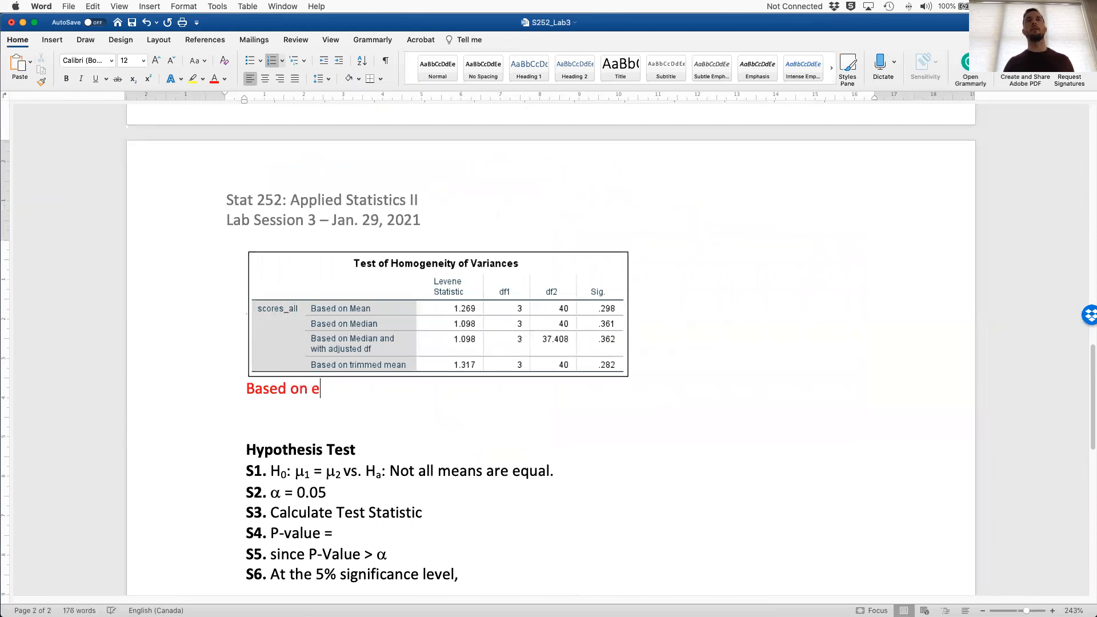
{"action": "type", "text": "ach of the "}
{"action": "type", "text": "criteria, t"}
{"action": "type", "text": "he P-V"}
{"action": "type", "text": "alues do "}
{"action": "type", "text": "not suggest tha"}
{"action": "type", "text": "t we should reject the n"}
{"action": "type", "text": "ull hypothesis "}
{"action": "type", "text": "of equal variance ac"}
{"action": "type", "text": "ross these r"}
{"action": "type", "text": "eatment grop"}
{"action": "key", "text": "BackSpace"}
Add "Therefore, we can proceed with the one-way ANOVA and assume all assumptions are intact." and remove a blank line above the Hypothesis Test heading.
{"action": "type", "text": "ups. Therefore, we can proceed with the one-way VANO"}
{"action": "key", "text": "BackSpace"}
{"action": "key", "text": "BackSpace"}
{"action": "key", "text": "BackSpace"}
{"action": "key", "text": "BackSpace"}
{"action": "type", "text": "ANOVA "}
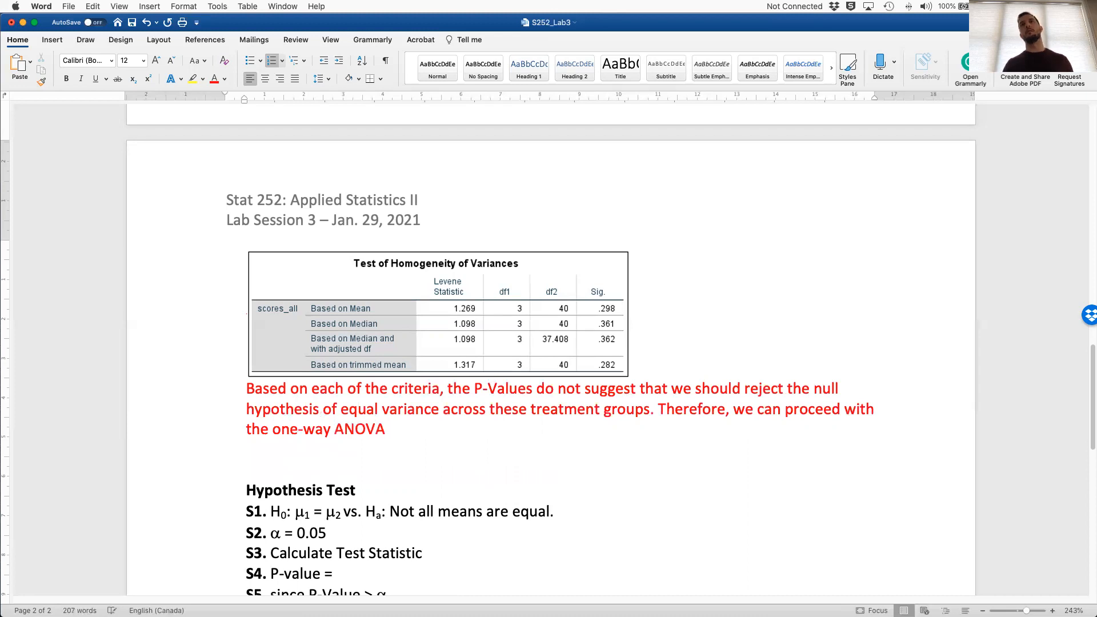
{"action": "type", "text": "and assume all s"}
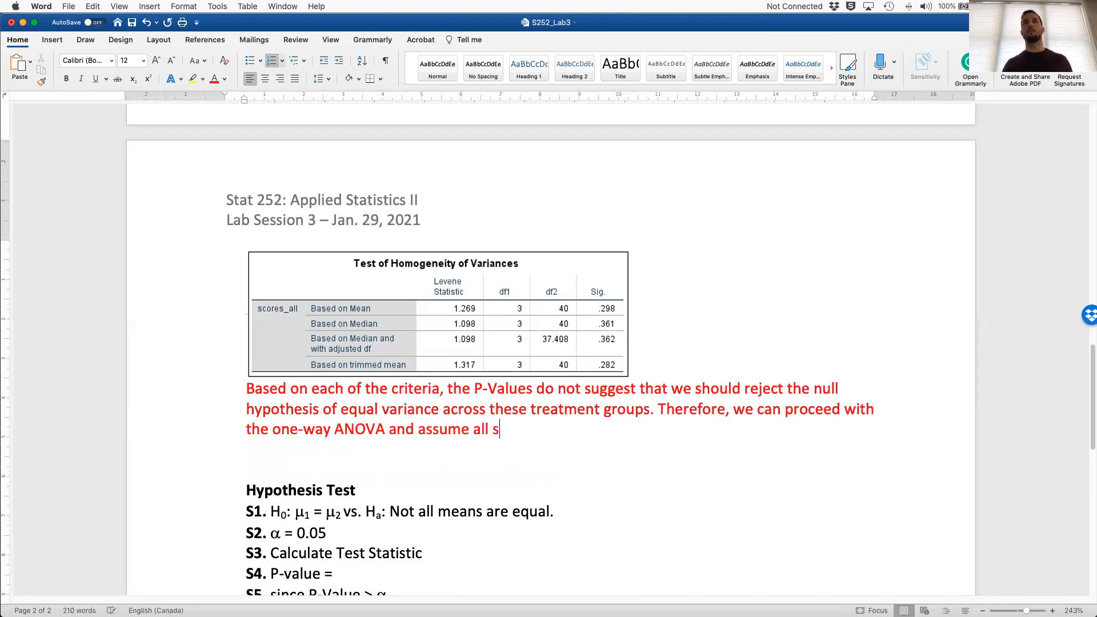
{"action": "key", "text": "BackSpace"}
{"action": "type", "text": "assumptions"}
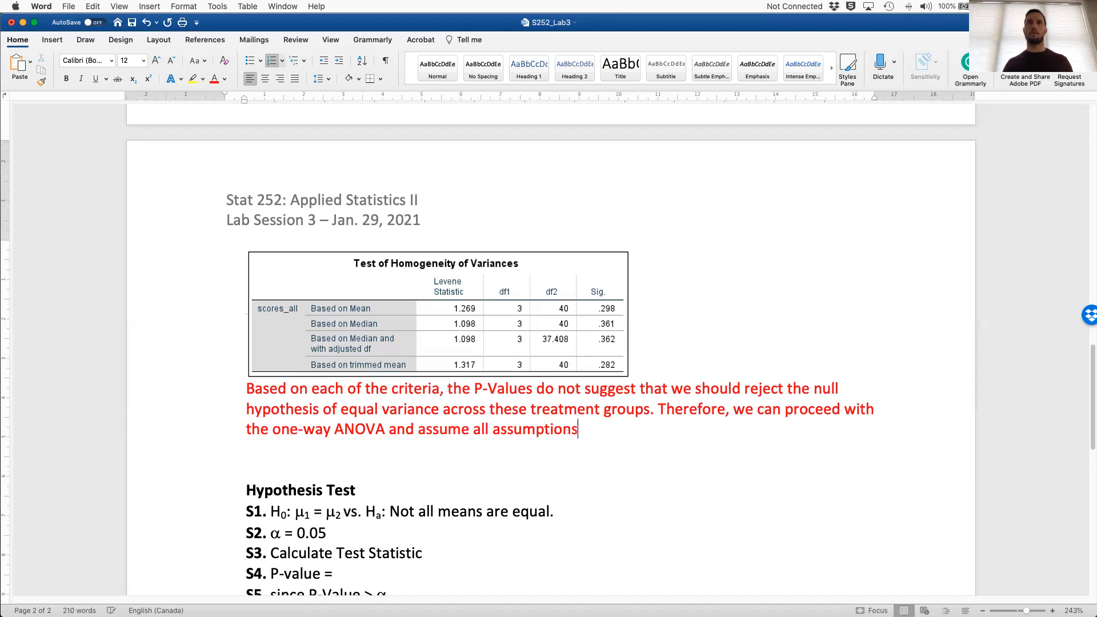
{"action": "type", "text": " are intact."}
{"action": "key", "text": "Down"}
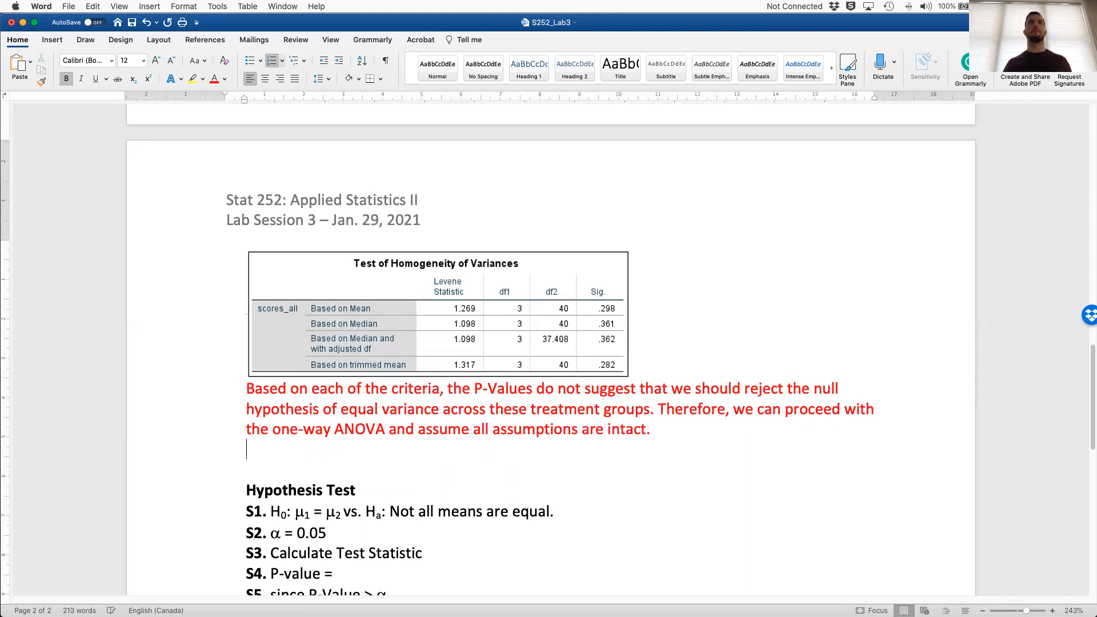
{"action": "key", "text": "BackSpace"}
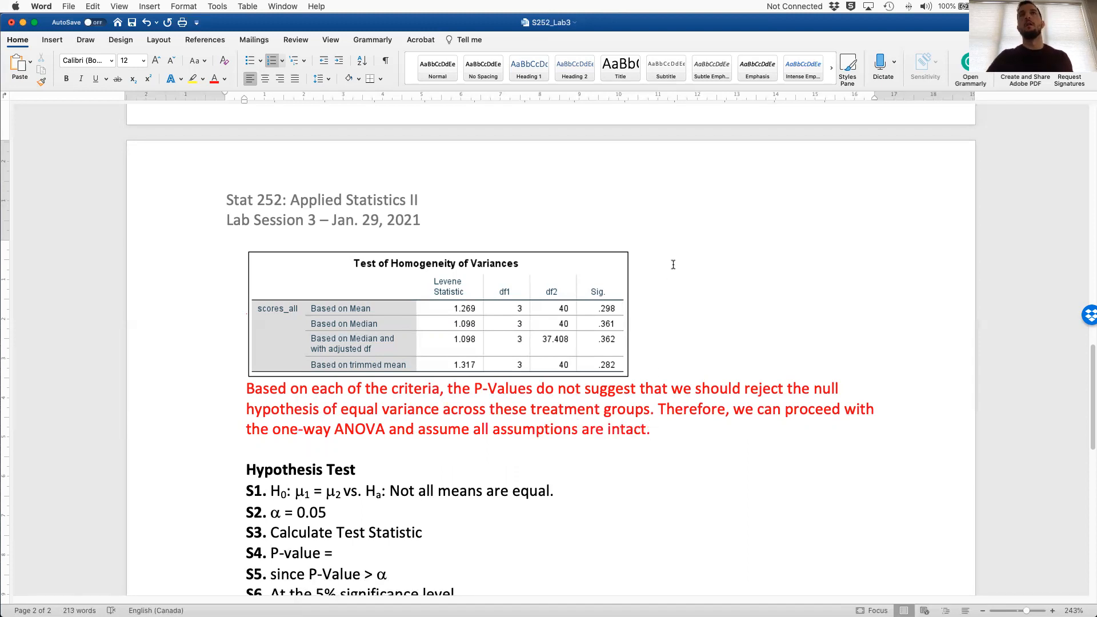
Review the written assumptions, from the Q-Q plot and the constant variance plots to the homogeneity table and its conclusion.
{"action": "scroll", "coordinate": [679, 267], "scroll_direction": "up", "scroll_amount": 1}
{"action": "scroll", "coordinate": [679, 267], "scroll_direction": "up", "scroll_amount": 5}
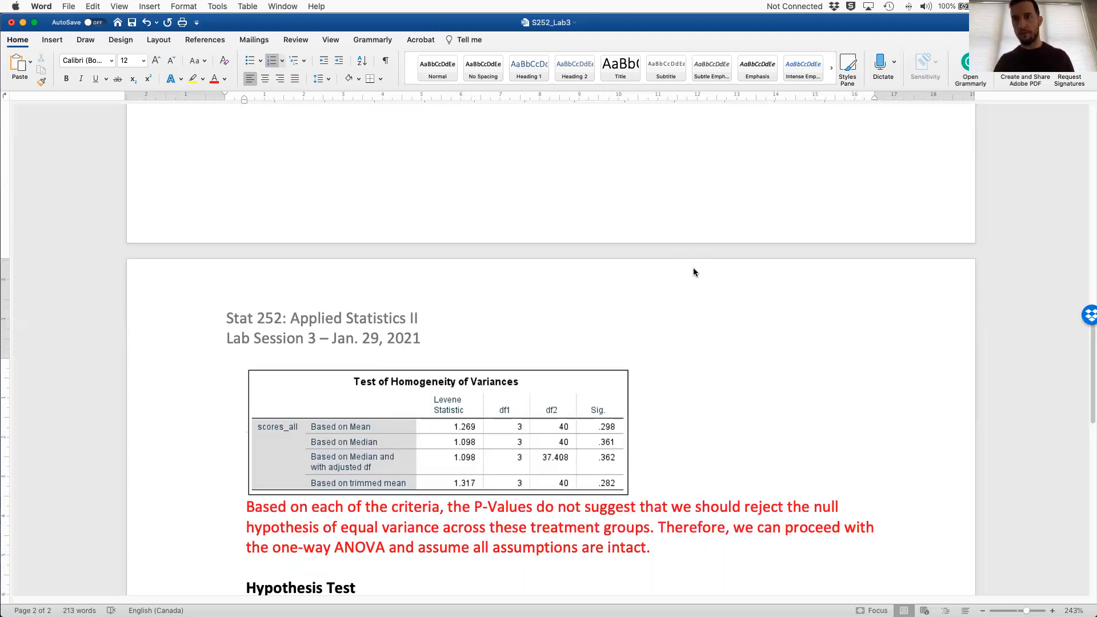
{"action": "scroll", "coordinate": [693, 268], "scroll_direction": "down", "scroll_amount": 7}
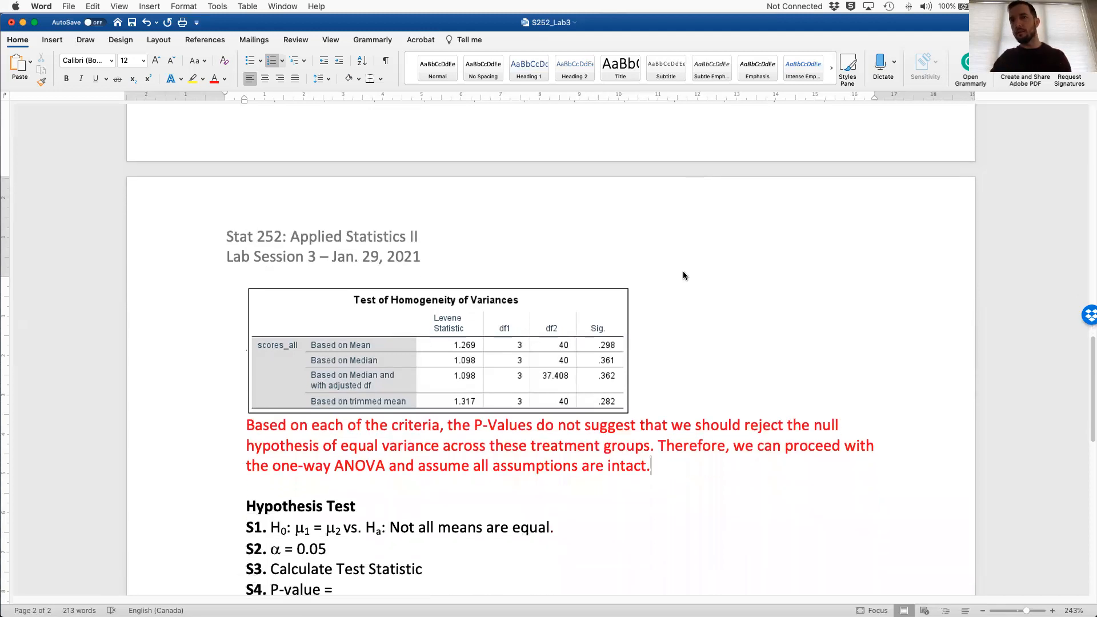
{"action": "scroll", "coordinate": [683, 279], "scroll_direction": "up", "scroll_amount": 2}
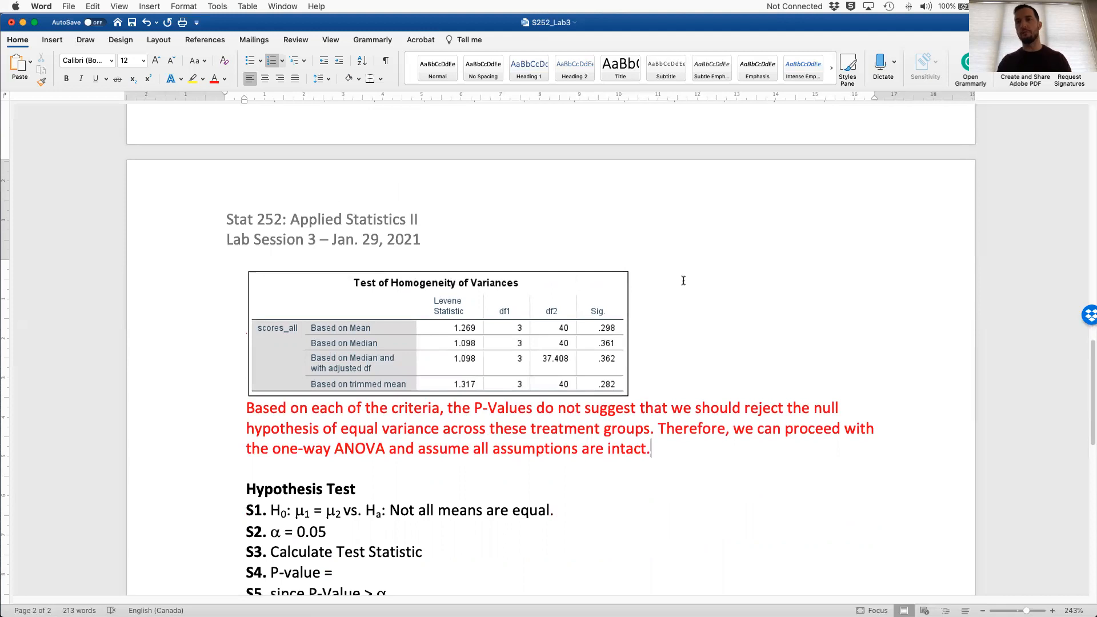
{"action": "scroll", "coordinate": [683, 280], "scroll_direction": "up", "scroll_amount": 20}
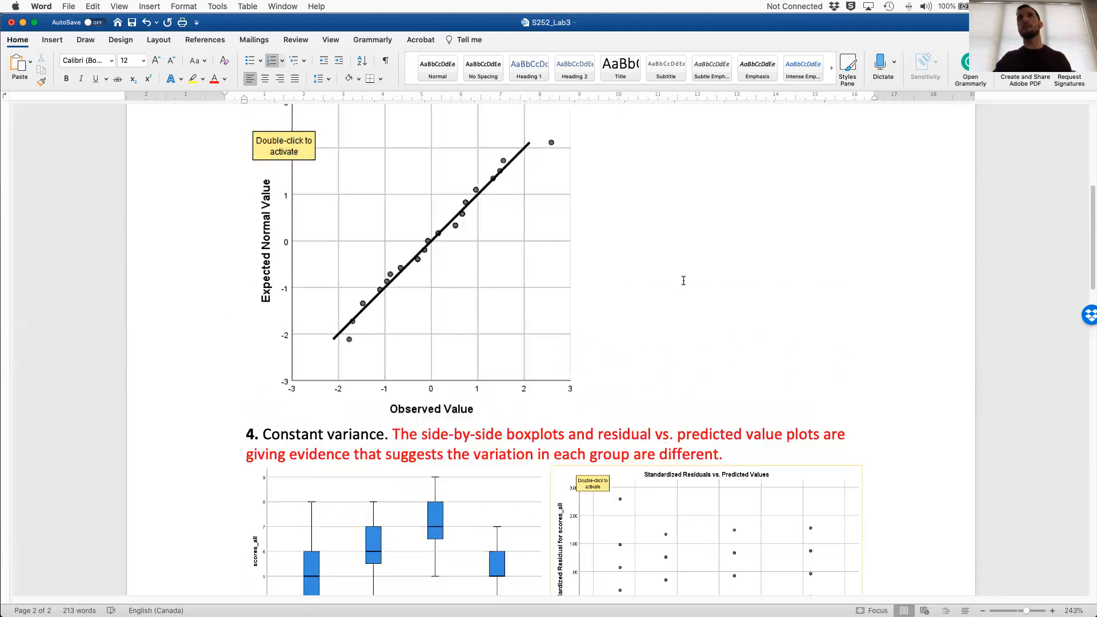
{"action": "scroll", "coordinate": [683, 281], "scroll_direction": "up", "scroll_amount": 1}
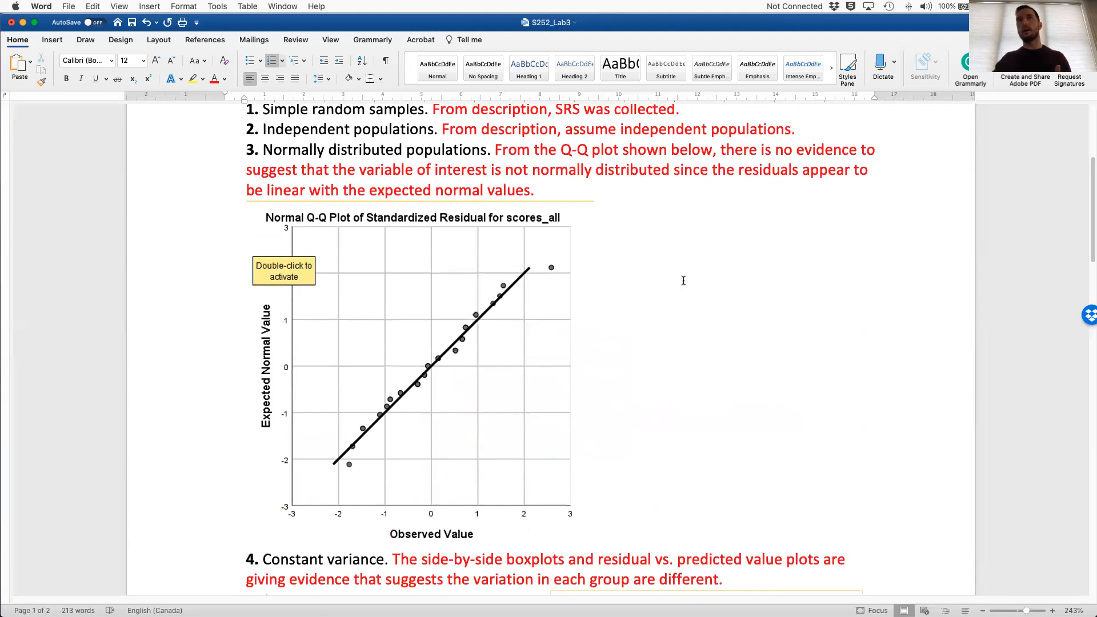
{"action": "scroll", "coordinate": [683, 280], "scroll_direction": "up", "scroll_amount": 2}
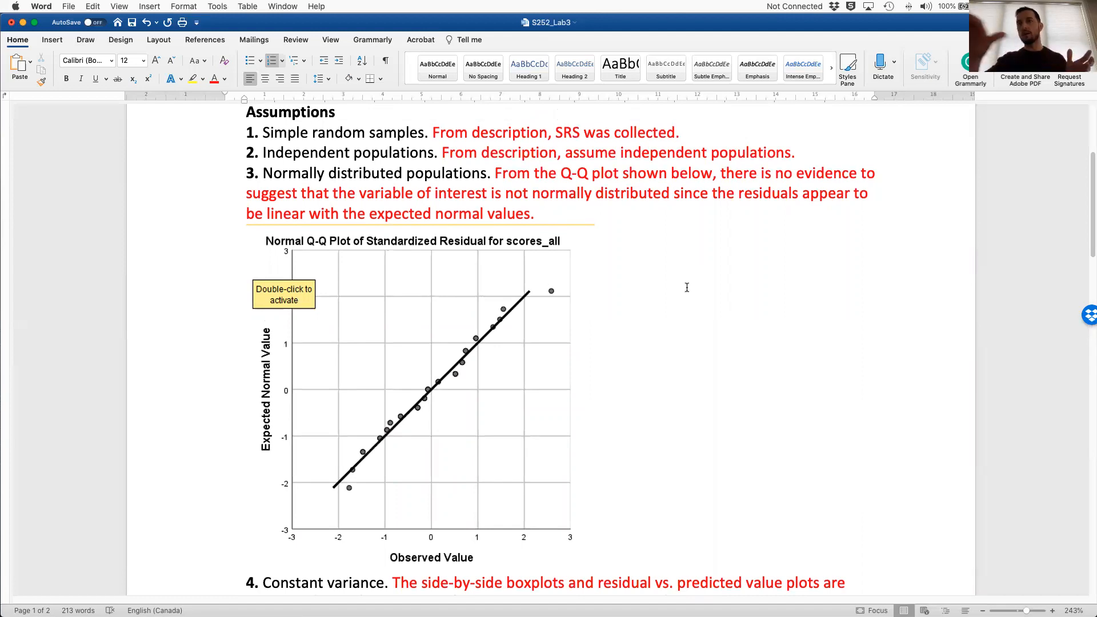
{"action": "scroll", "coordinate": [673, 290], "scroll_direction": "down", "scroll_amount": 15}
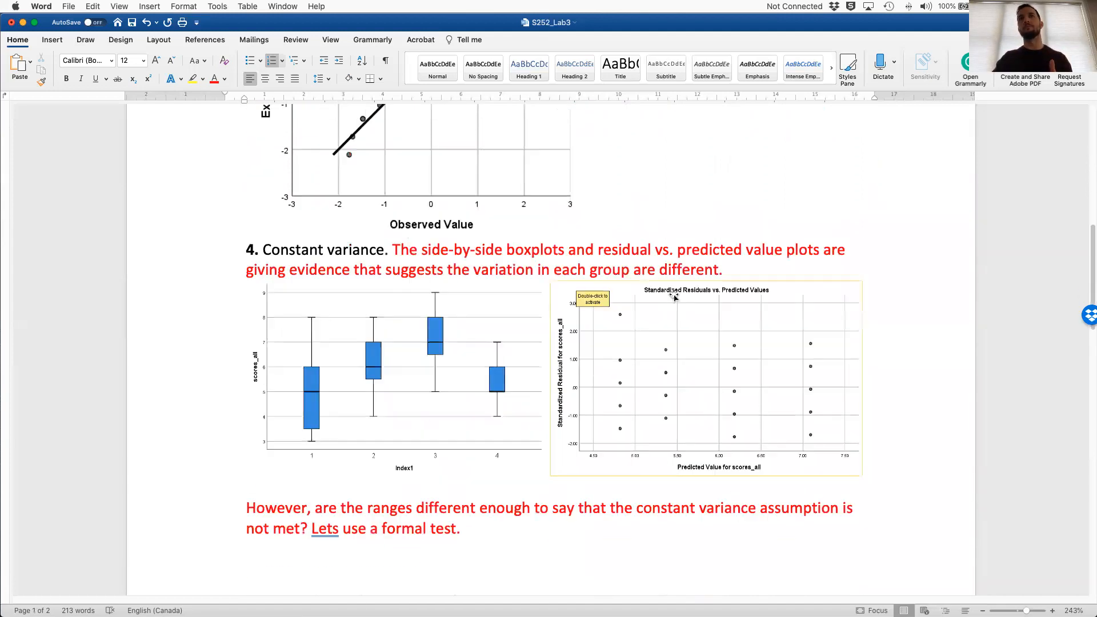
{"action": "scroll", "coordinate": [675, 297], "scroll_direction": "down", "scroll_amount": 1}
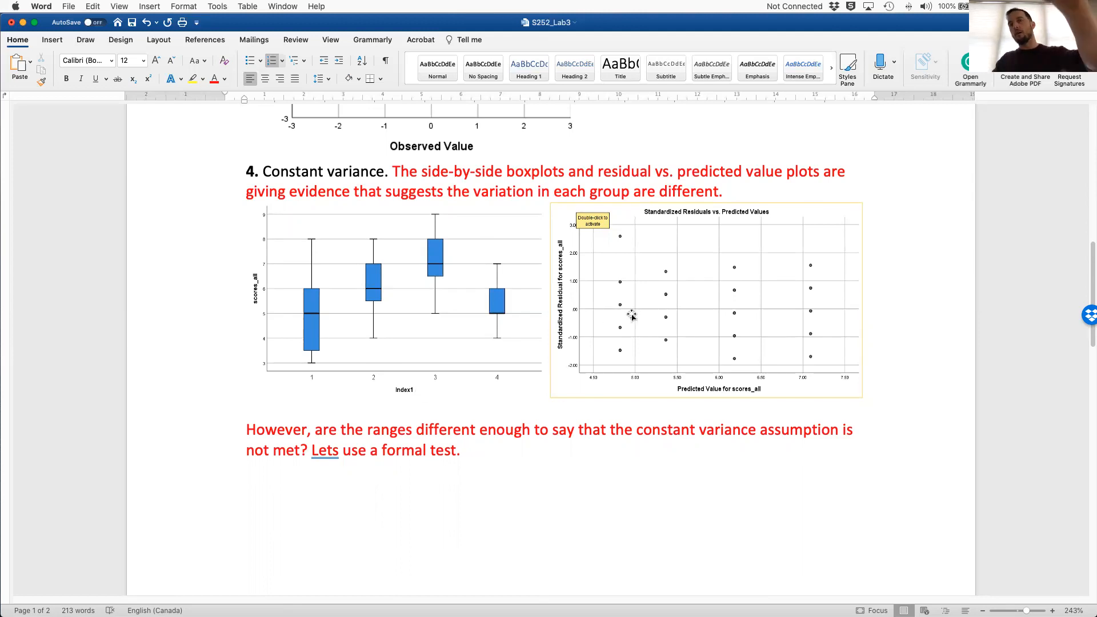
{"action": "scroll", "coordinate": [634, 314], "scroll_direction": "down", "scroll_amount": 1}
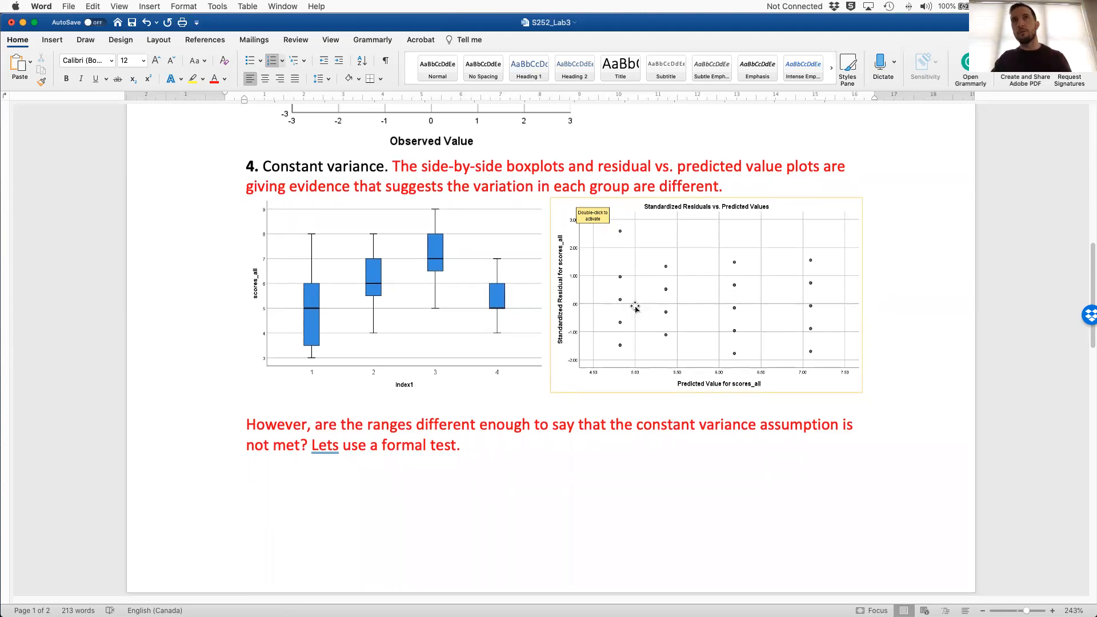
{"action": "scroll", "coordinate": [635, 308], "scroll_direction": "down", "scroll_amount": 10}
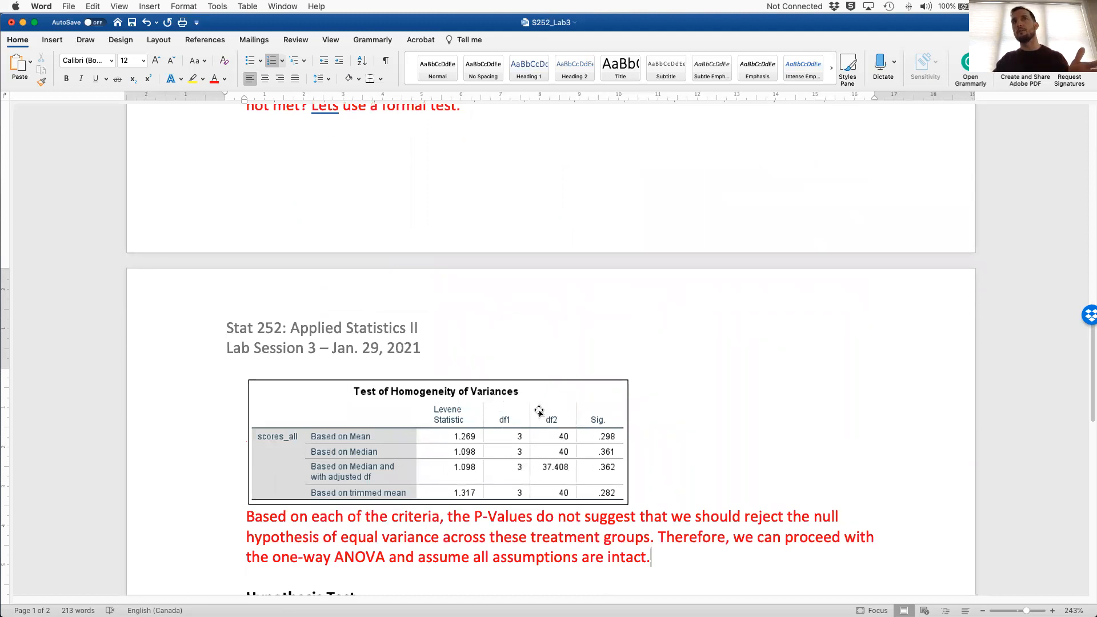
{"action": "scroll", "coordinate": [528, 405], "scroll_direction": "down", "scroll_amount": 2}
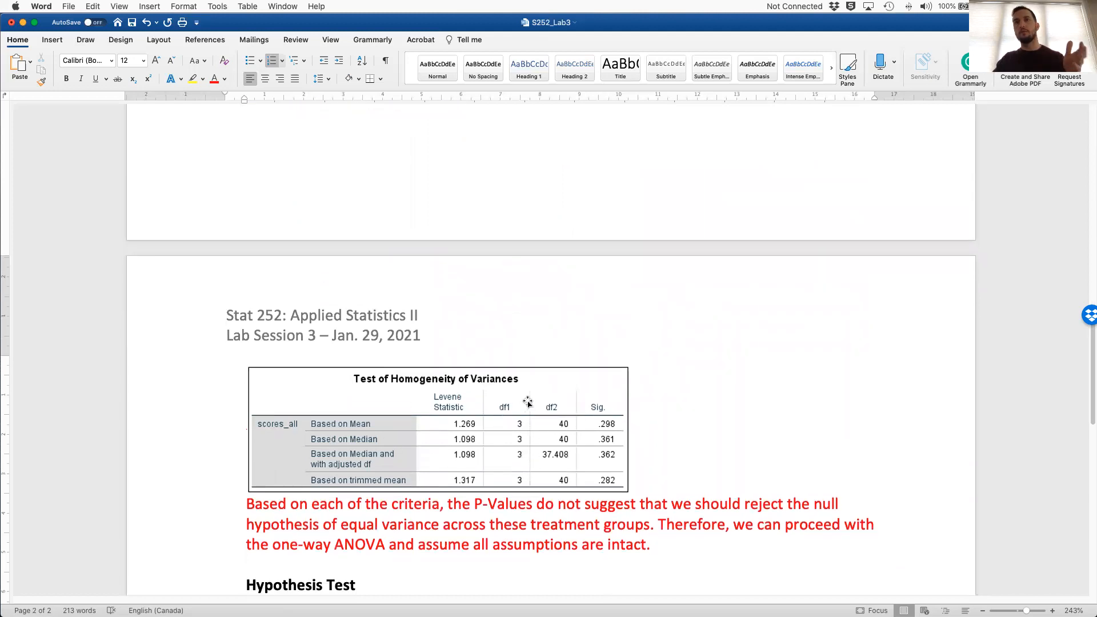
{"action": "scroll", "coordinate": [528, 403], "scroll_direction": "down", "scroll_amount": 3}
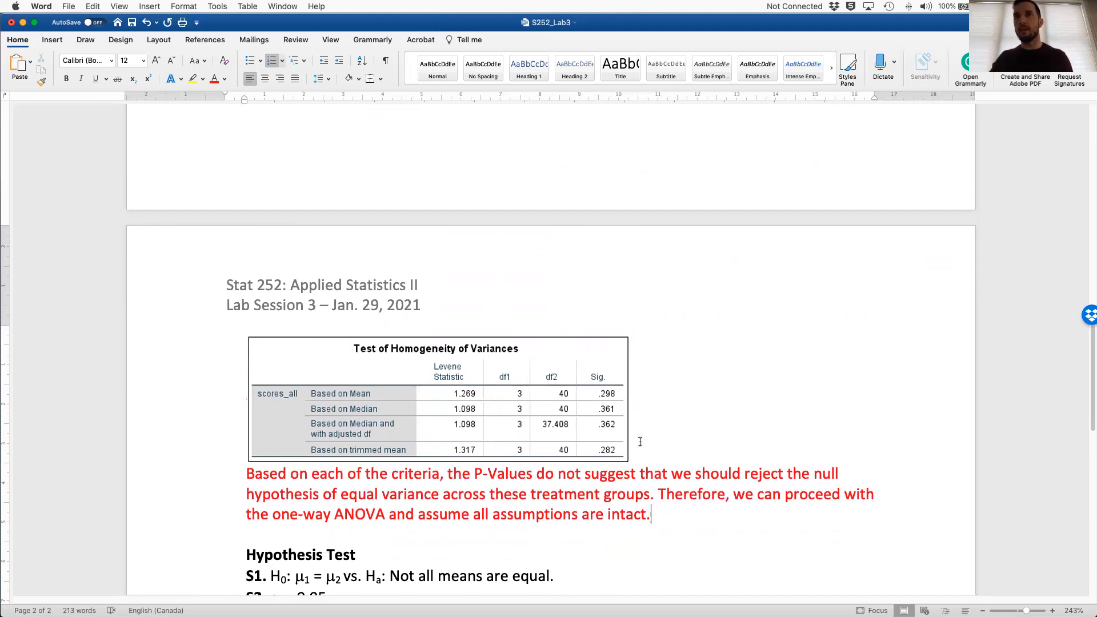
Insert "not" before "reject the null hypothesis" in the paragraph below the homogeneity table.
{"action": "left_click", "coordinate": [744, 473]}
{"action": "type", "text": "not"}
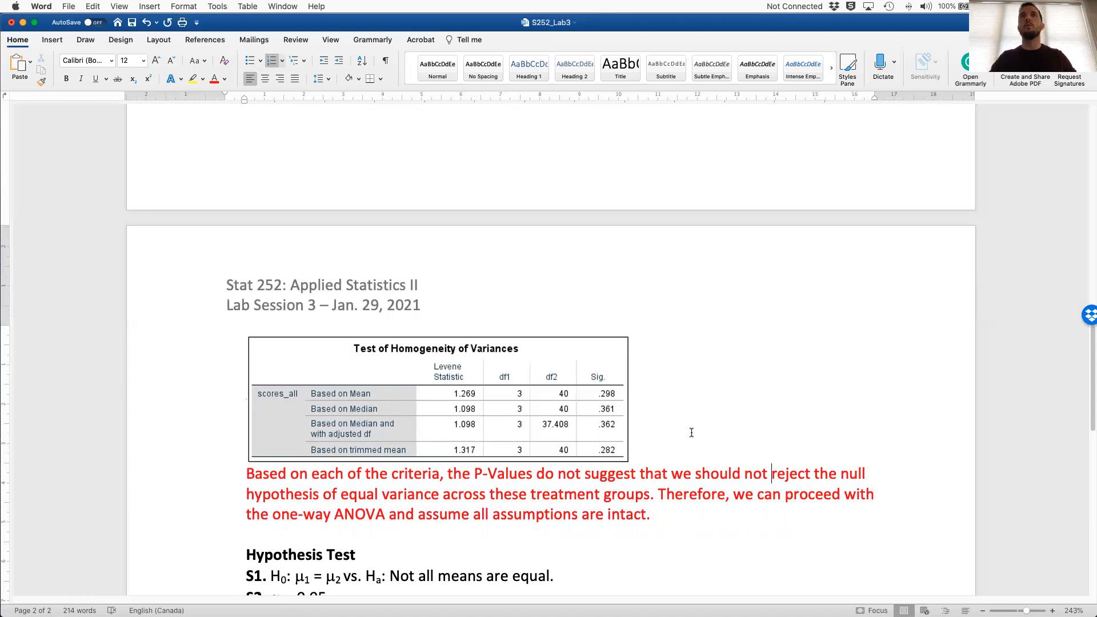
{"action": "scroll", "coordinate": [691, 432], "scroll_direction": "down", "scroll_amount": 2}
{"action": "scroll", "coordinate": [691, 432], "scroll_direction": "down", "scroll_amount": 4}
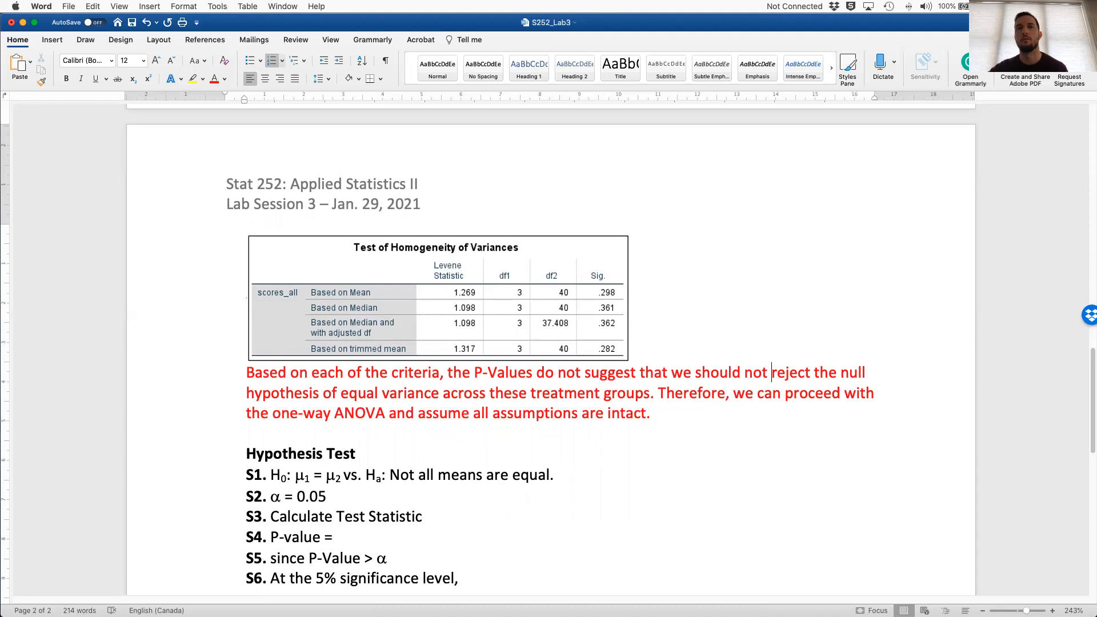
{"action": "scroll", "coordinate": [346, 437], "scroll_direction": "down", "scroll_amount": 1}
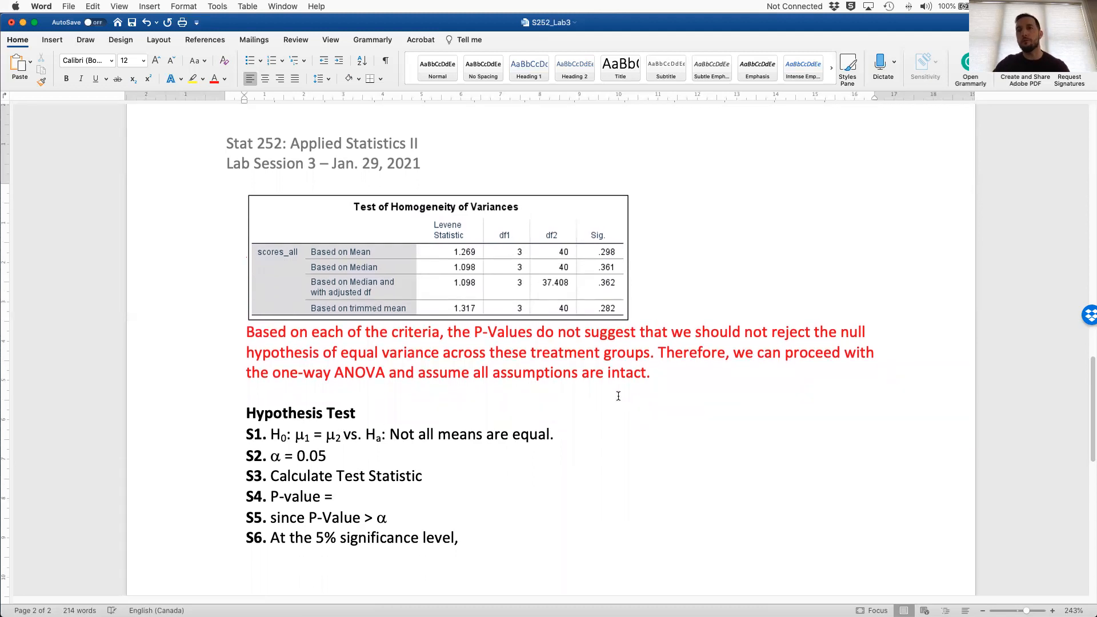
Switch to the SPSS output and review the One-Way ANOVA setup with scores_all as dependent and Index1 as factor, leaving it without running.
{"action": "key", "text": "ctrl+Left"}
{"action": "left_click", "coordinate": [405, 445]}
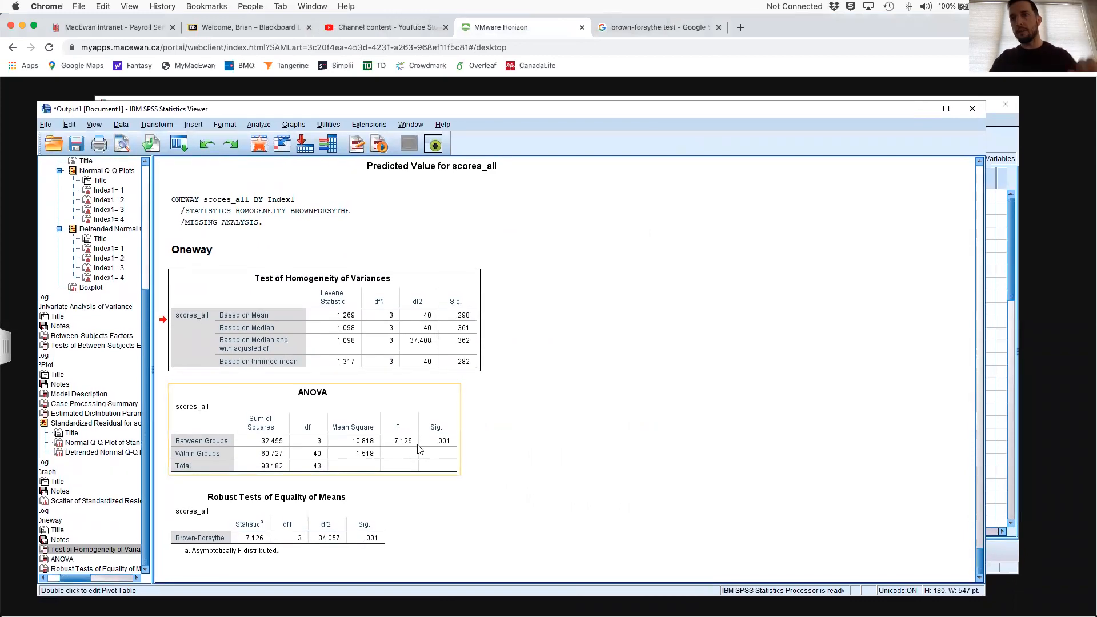
{"action": "left_click", "coordinate": [269, 125]}
{"action": "mouse_move", "coordinate": [318, 192]}
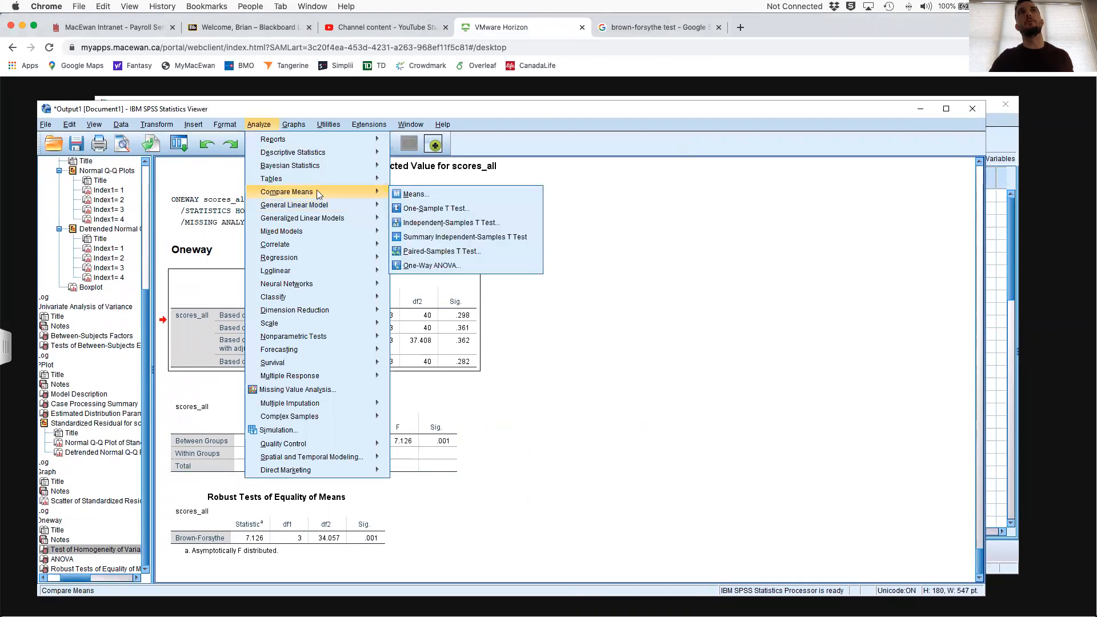
{"action": "left_click", "coordinate": [443, 266]}
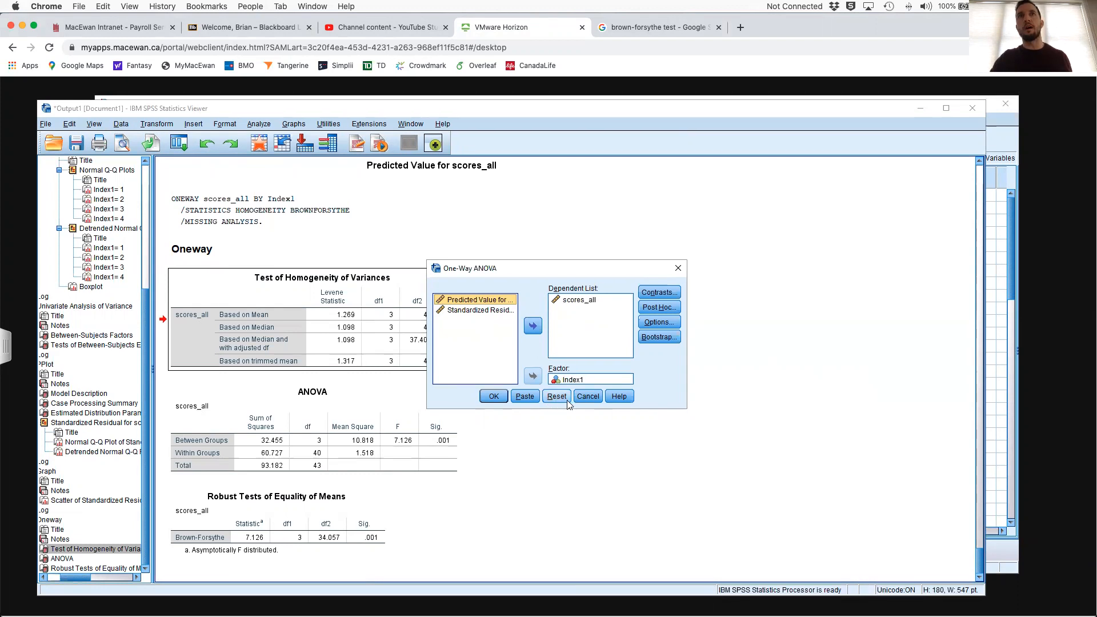
{"action": "left_click", "coordinate": [587, 397]}
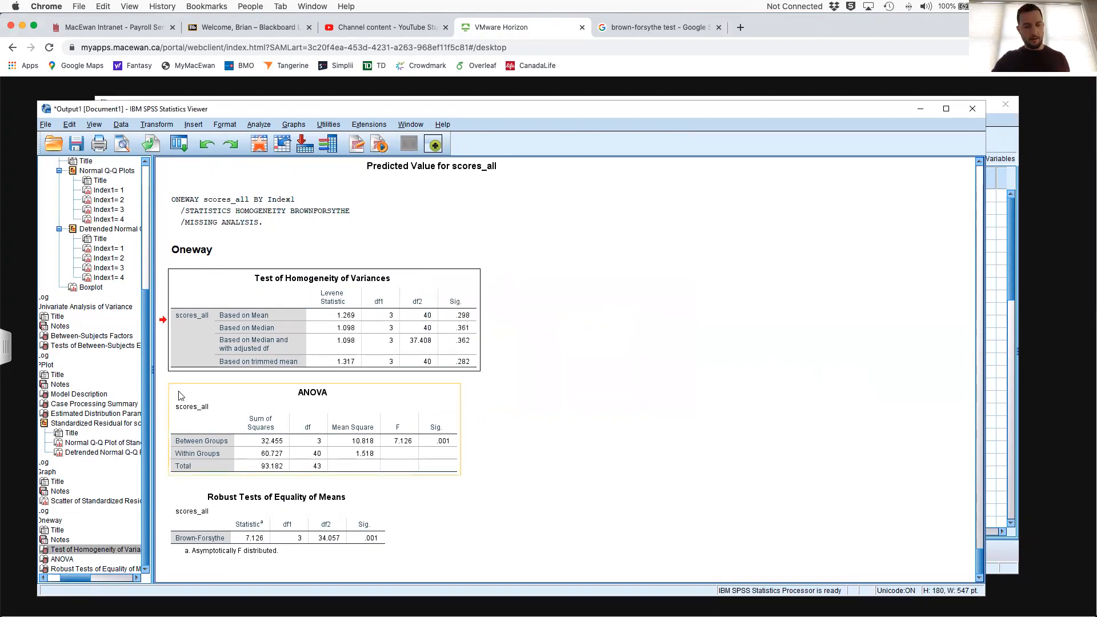
Capture a screenshot of the ANOVA table in the SPSS output.
{"action": "left_click_drag", "start_coordinate": [165, 381], "coordinate": [463, 476]}
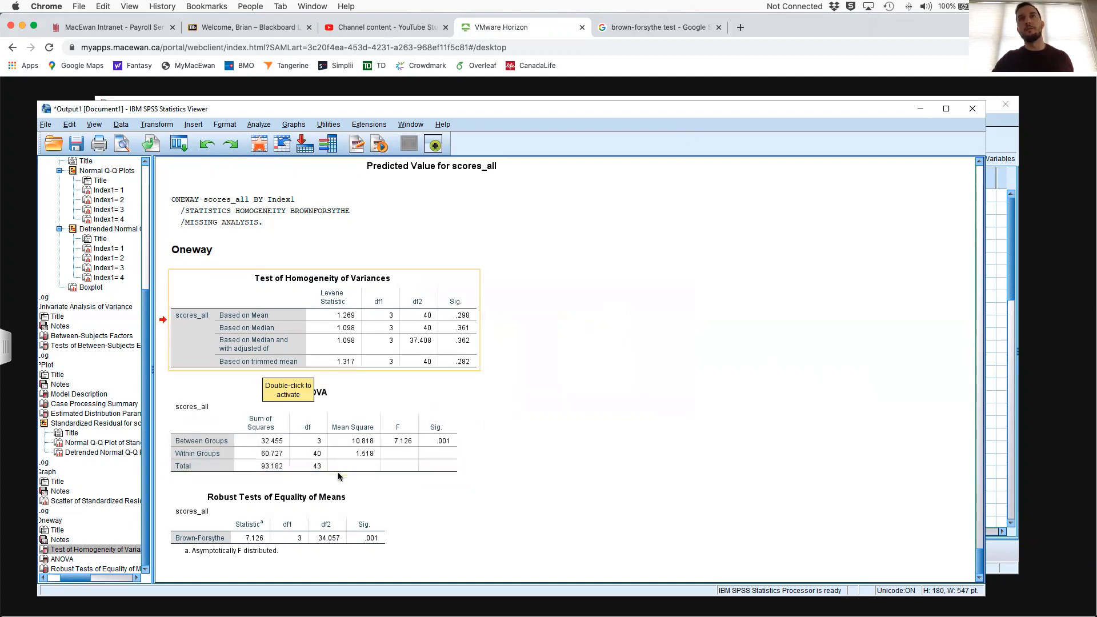
{"action": "scroll", "coordinate": [335, 427], "scroll_direction": "up", "scroll_amount": 3}
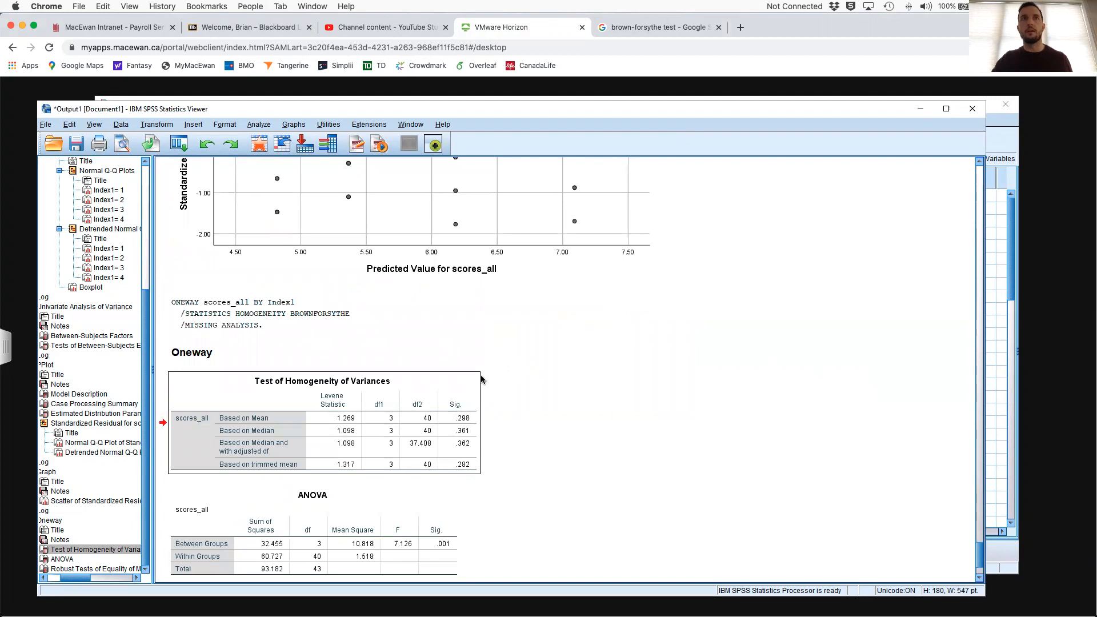
{"action": "scroll", "coordinate": [485, 380], "scroll_direction": "down", "scroll_amount": 3}
{"action": "left_click", "coordinate": [288, 431]}
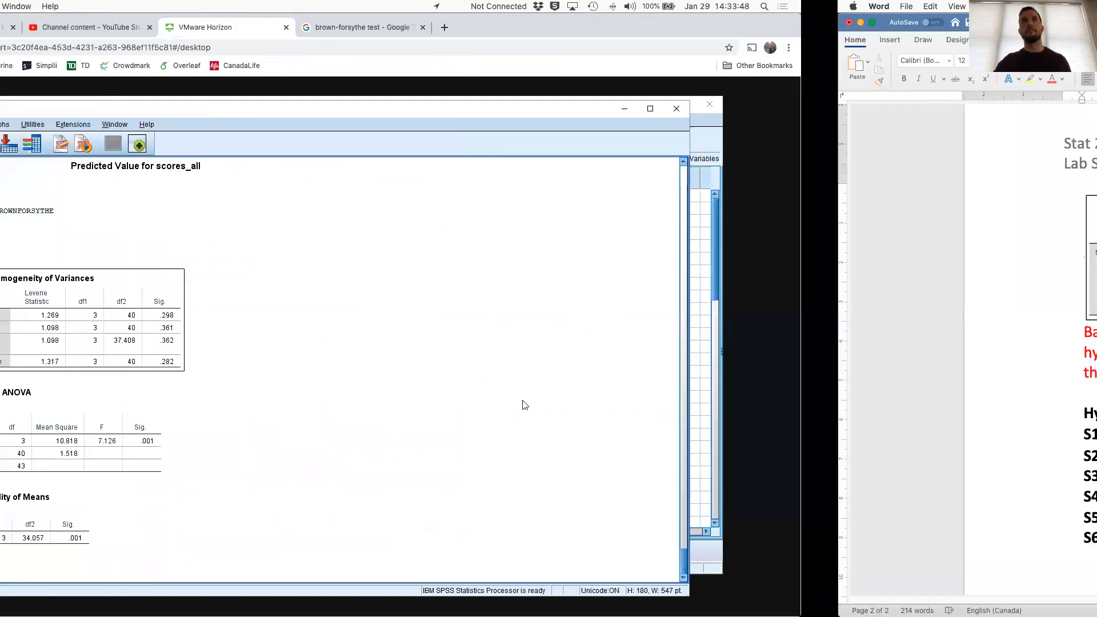
Switch to the Word document and insert the 2.33.37 PM ANOVA screenshot from the Desktop on a new line below S3.
{"action": "key", "text": "ctrl+Right"}
{"action": "left_click", "coordinate": [453, 475]}
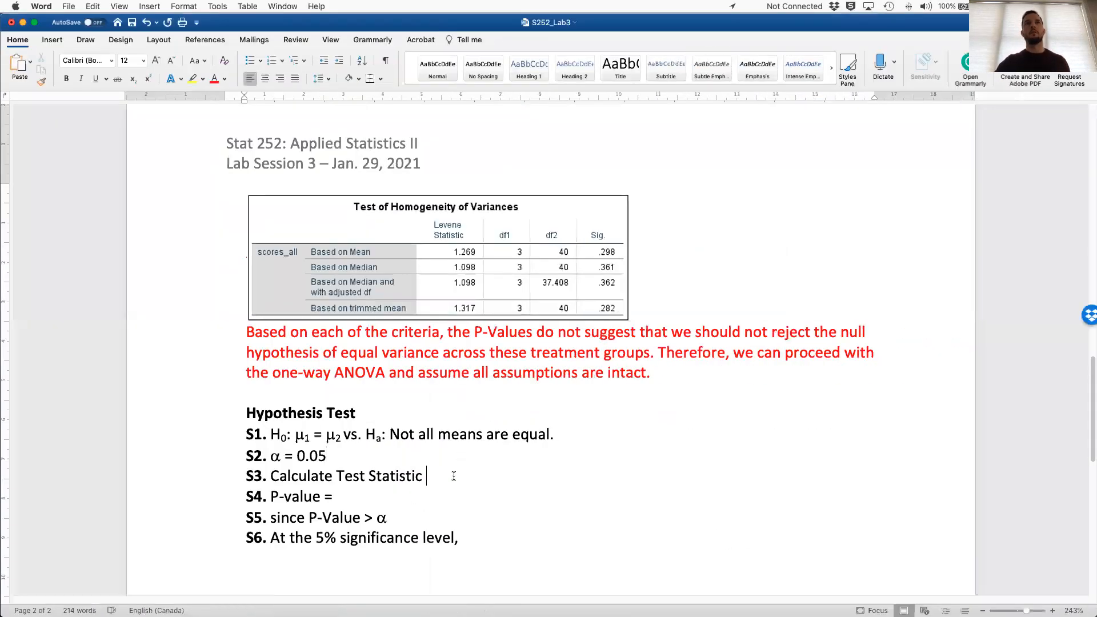
{"action": "key", "text": "Return"}
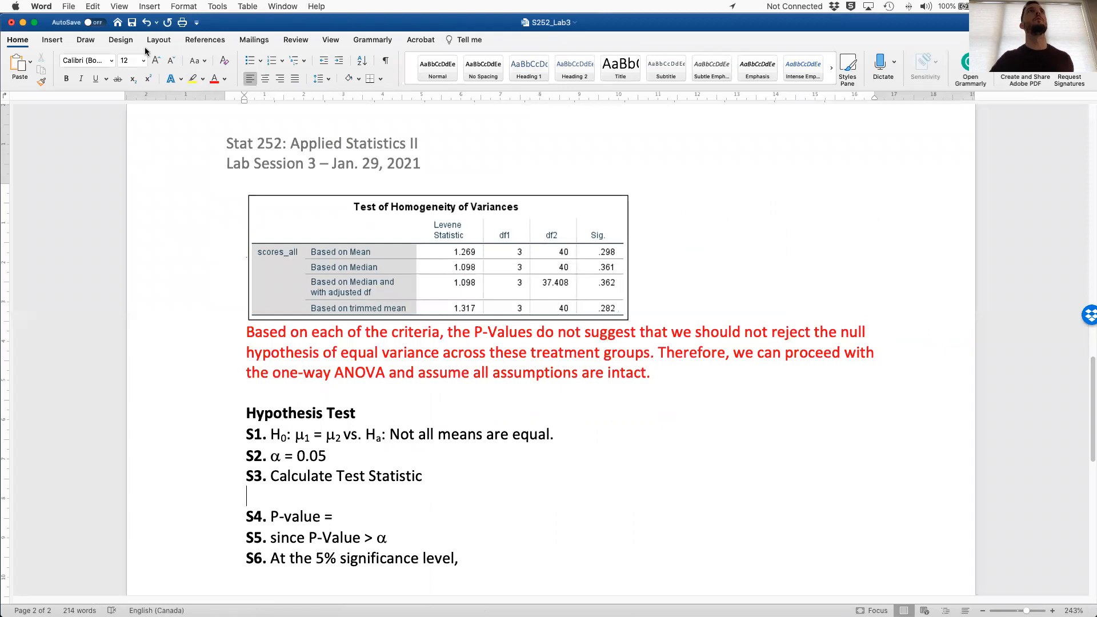
{"action": "left_click", "coordinate": [52, 40]}
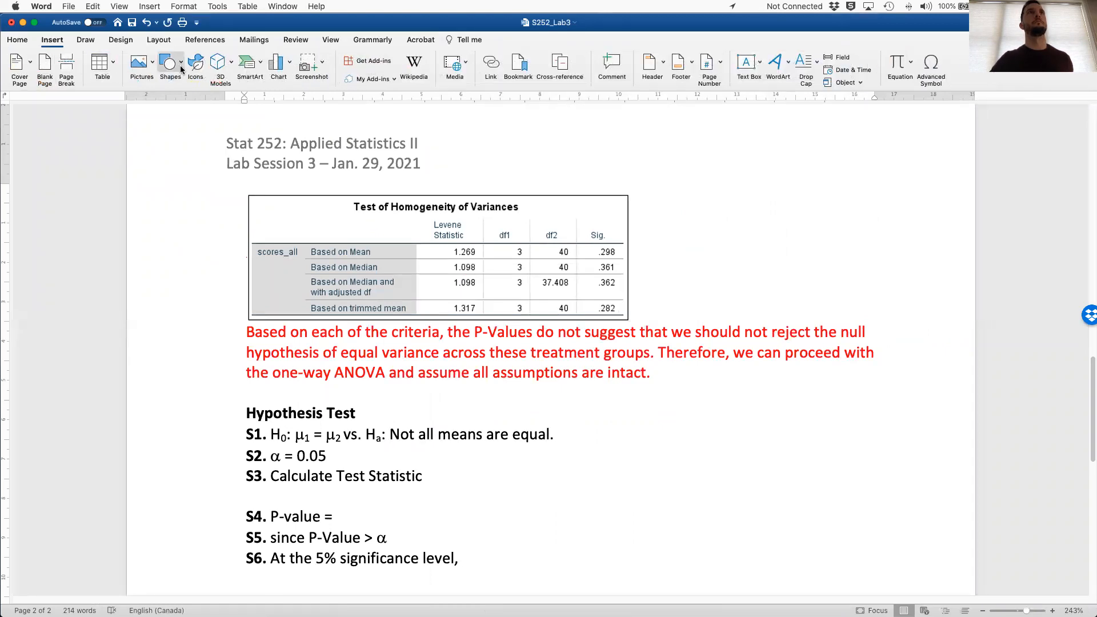
{"action": "left_click", "coordinate": [146, 68]}
{"action": "left_click", "coordinate": [166, 96]}
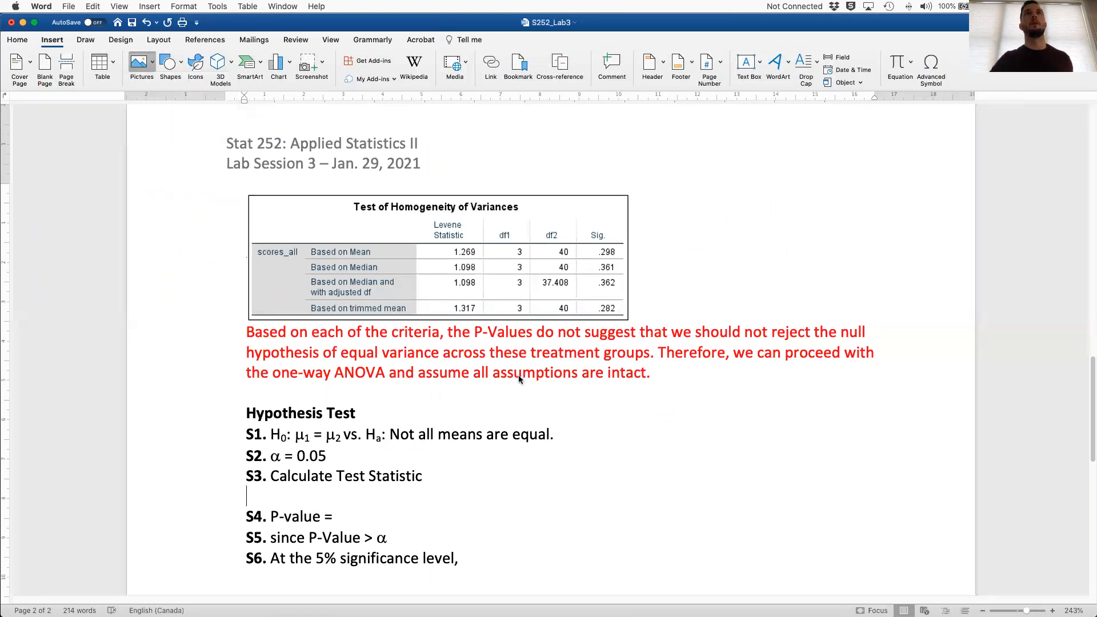
{"action": "left_click", "coordinate": [386, 324]}
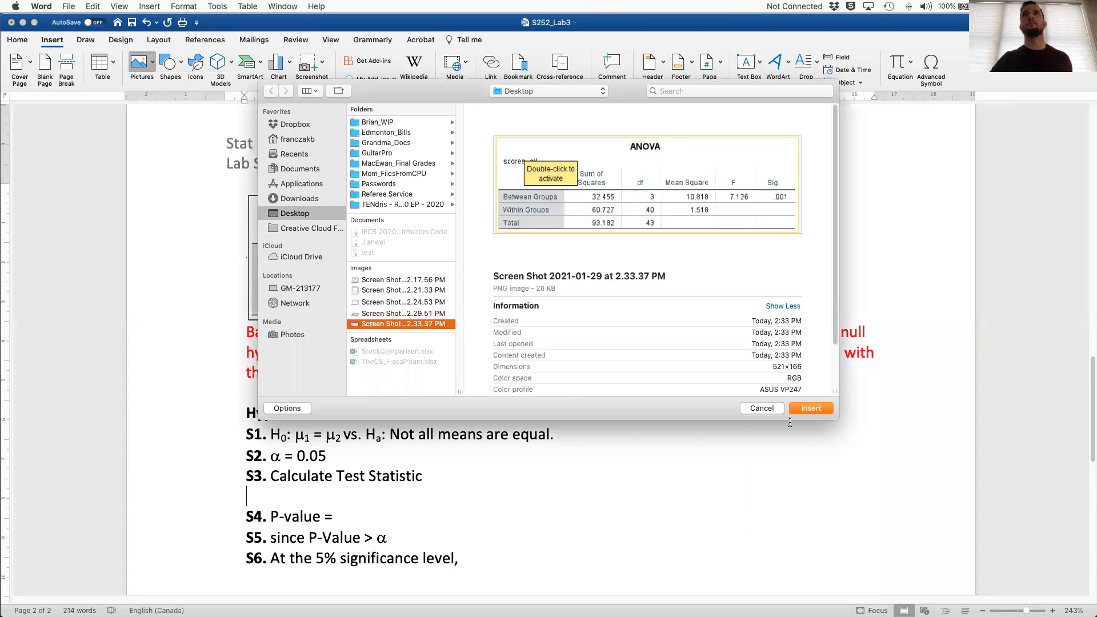
{"action": "left_click", "coordinate": [809, 407]}
Extend the S1 null hypothesis to four means, so it reads μ1 = μ2 = μ3 = μ4 with subscripts 3 and 4 added.
{"action": "scroll", "coordinate": [617, 479], "scroll_direction": "down", "scroll_amount": 5}
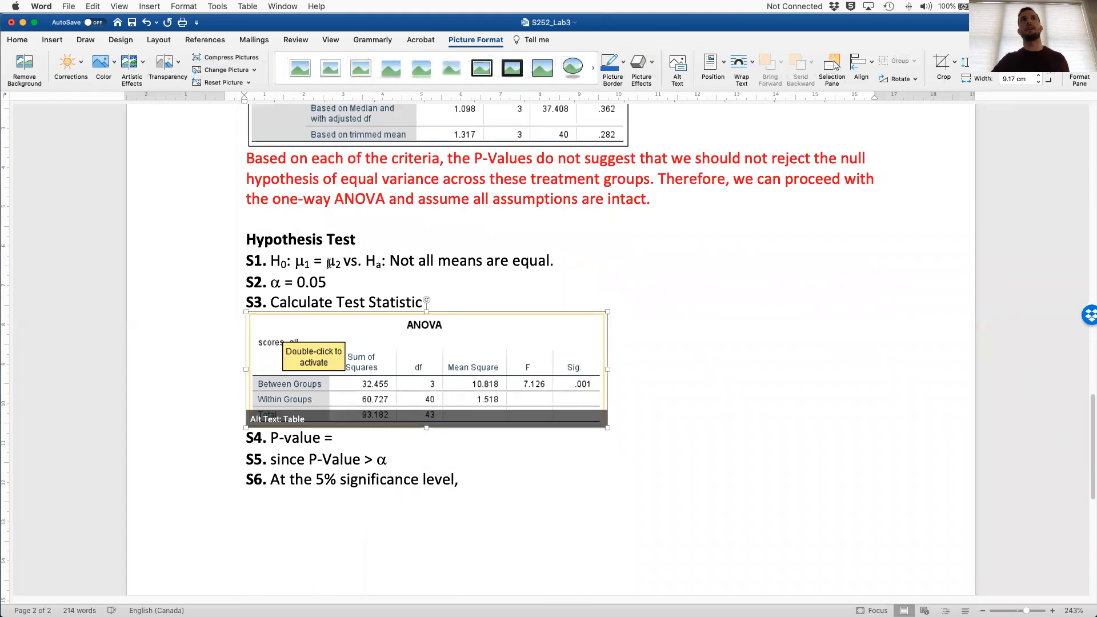
{"action": "left_click_drag", "start_coordinate": [318, 261], "coordinate": [343, 264]}
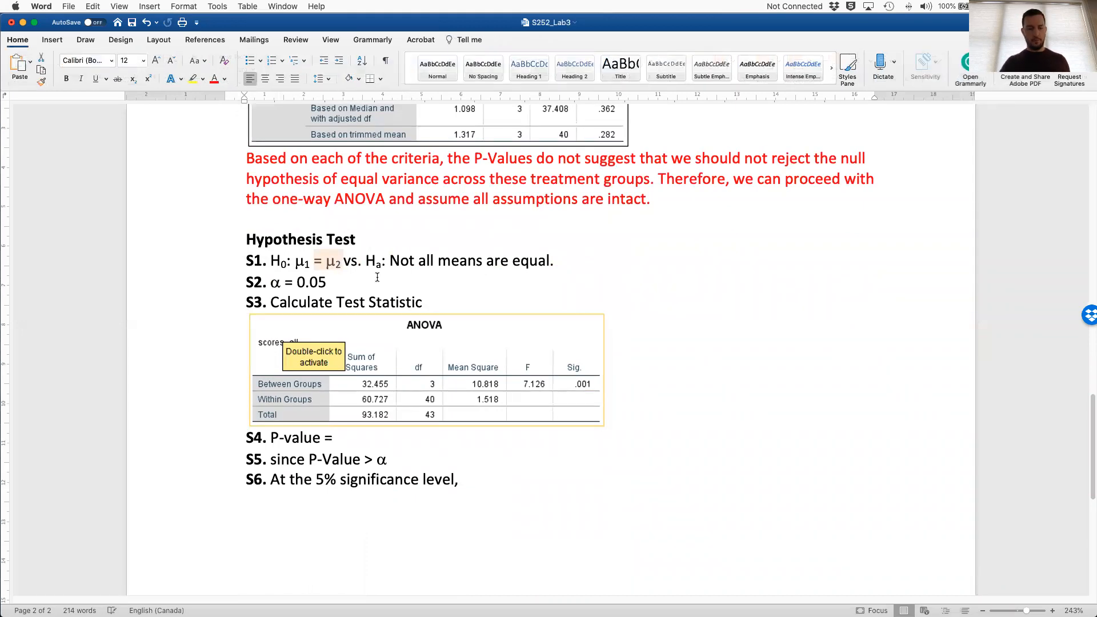
{"action": "key", "text": "super+c"}
{"action": "key", "text": "Right"}
{"action": "key", "text": "super+v"}
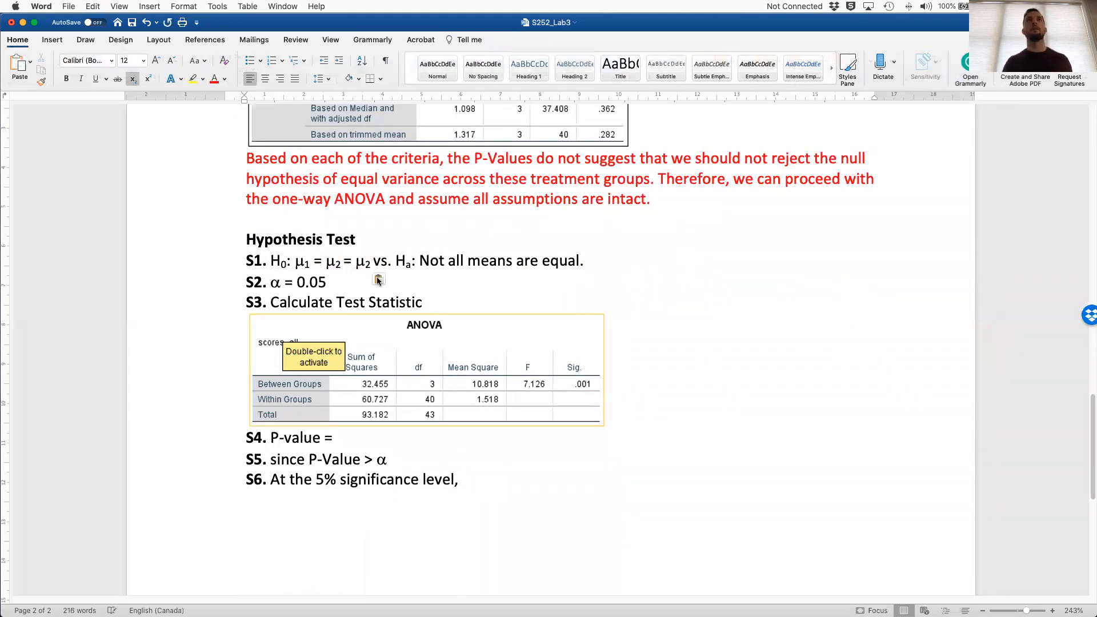
{"action": "key", "text": "super+v"}
{"action": "key", "text": "shift+Left"}
{"action": "type", "text": "4"}
{"action": "key", "text": "Left"}
{"action": "key", "text": "Left"}
{"action": "key", "text": "Left"}
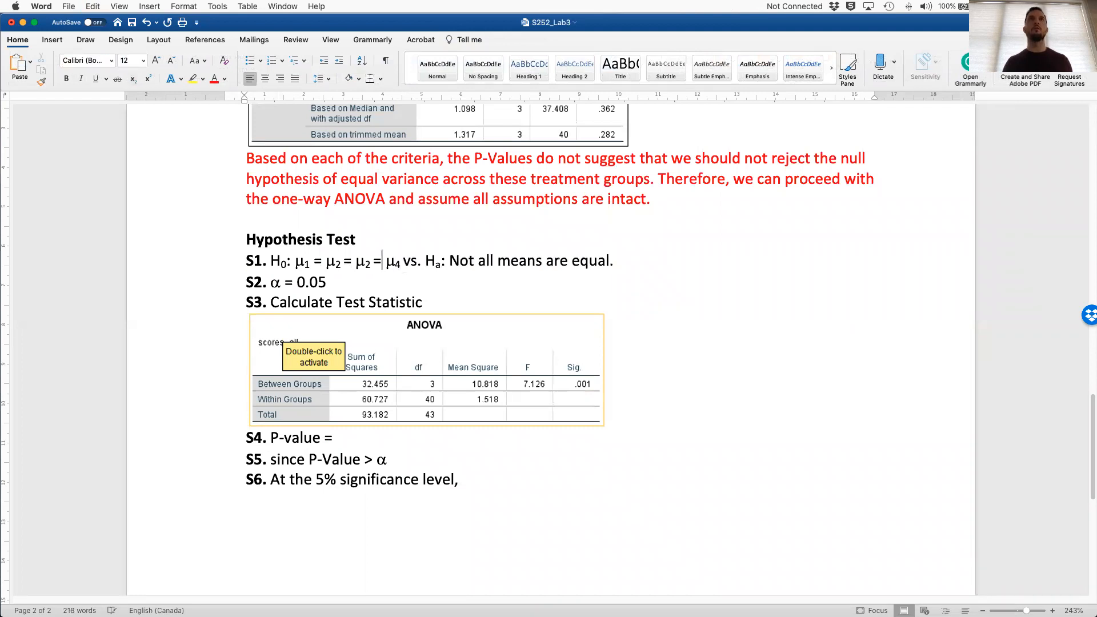
{"action": "key", "text": "Left"}
{"action": "key", "text": "Left"}
{"action": "key", "text": "shift+Left"}
{"action": "type", "text": "3"}
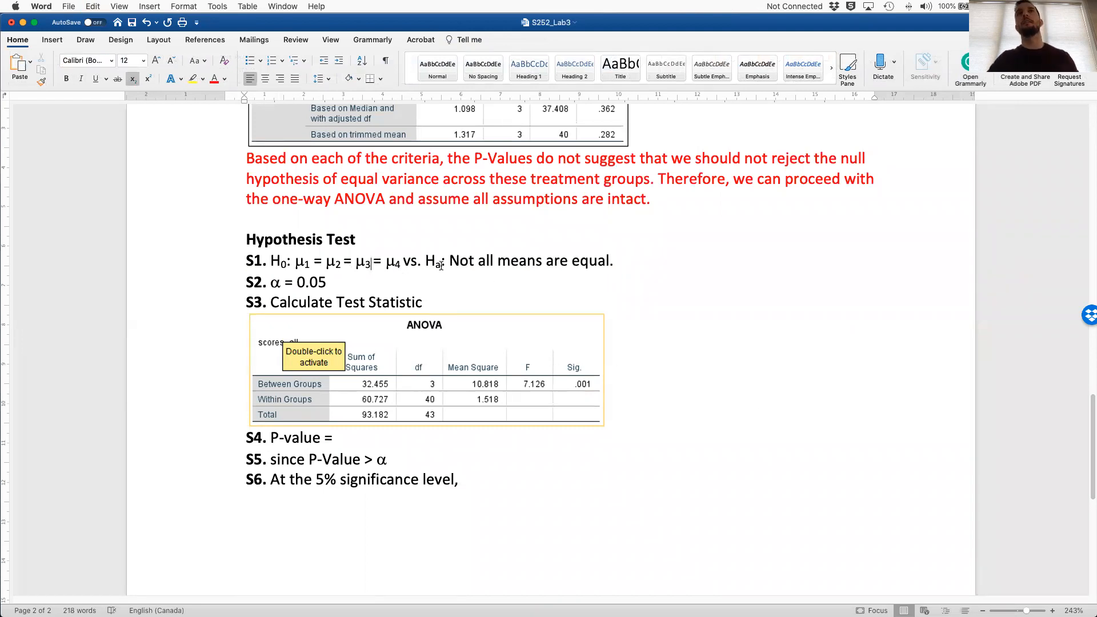
Enter 0.001 as the P-value in S4 of the hypothesis test.
{"action": "scroll", "coordinate": [434, 263], "scroll_direction": "down", "scroll_amount": 1}
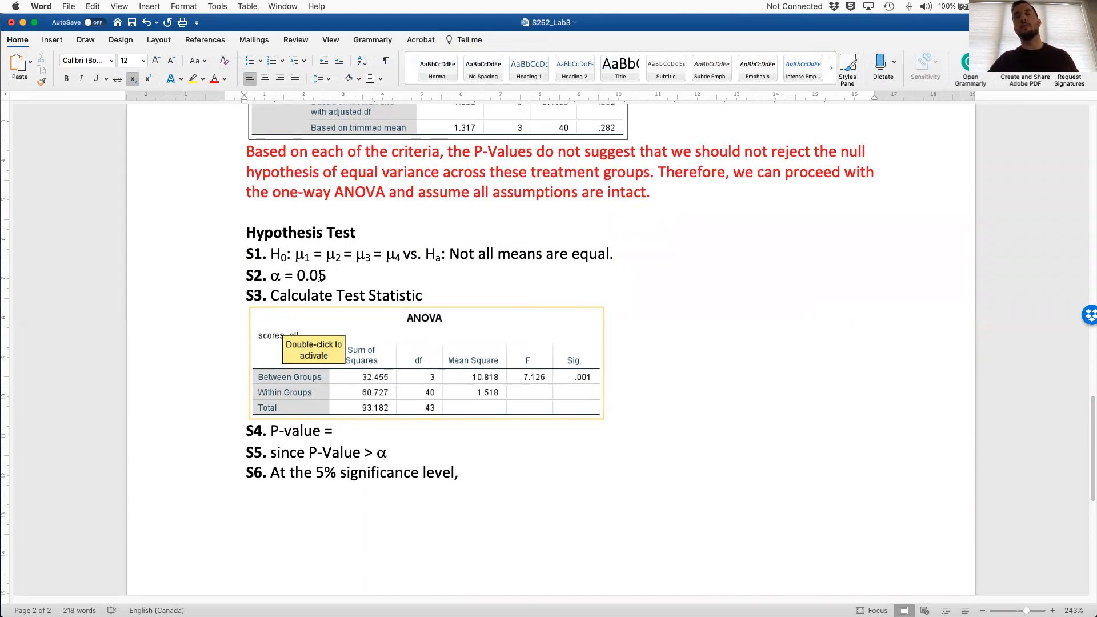
{"action": "scroll", "coordinate": [320, 276], "scroll_direction": "down", "scroll_amount": 1}
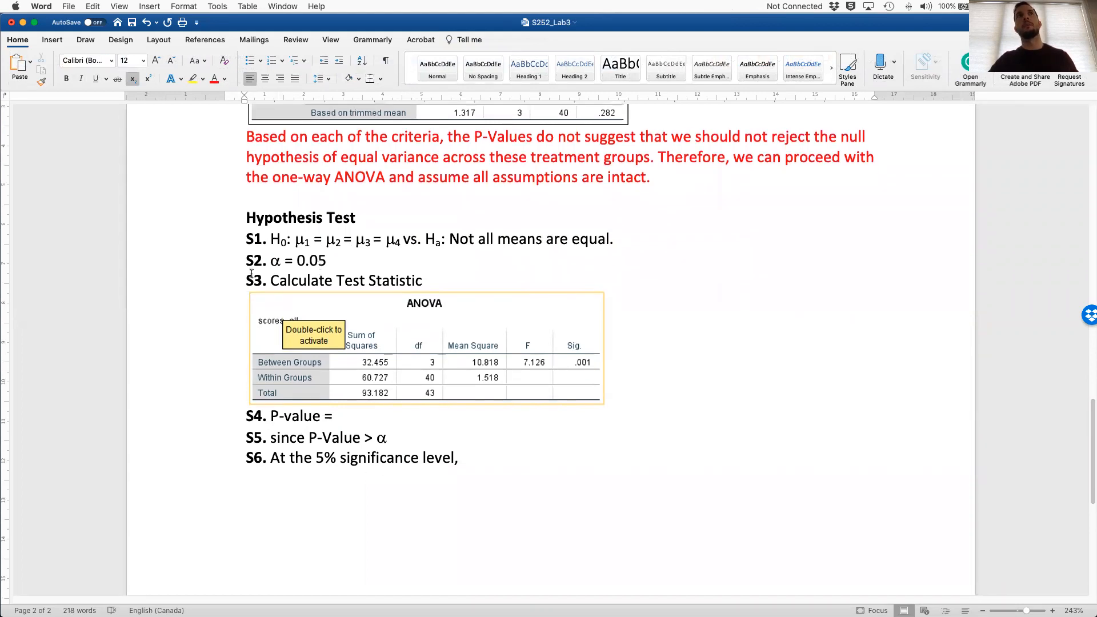
{"action": "scroll", "coordinate": [605, 357], "scroll_direction": "down", "scroll_amount": 2}
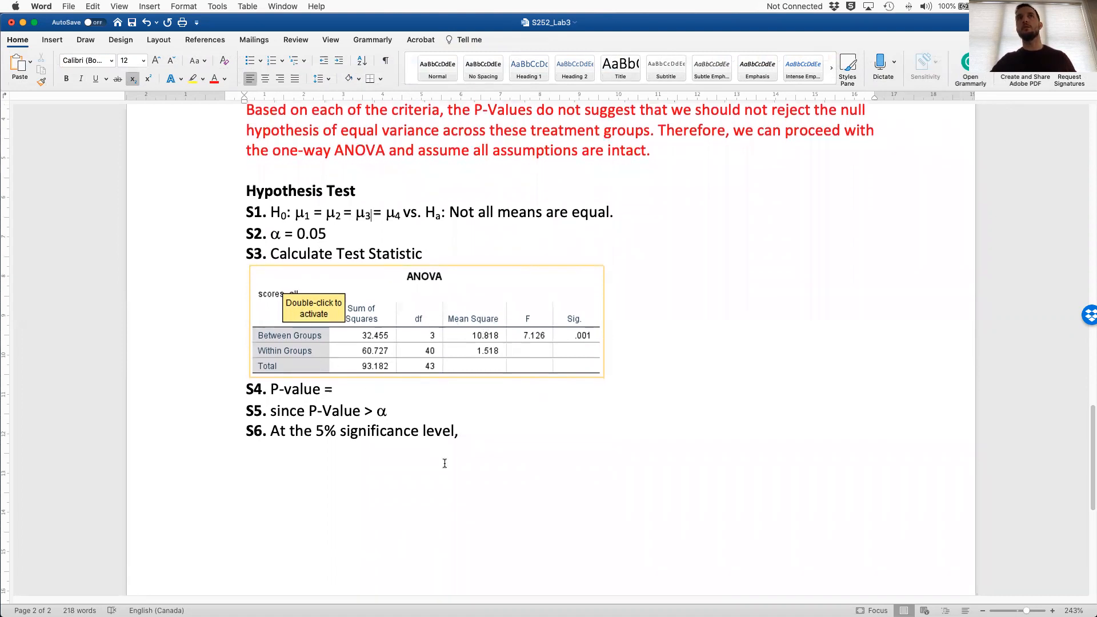
{"action": "scroll", "coordinate": [566, 477], "scroll_direction": "down", "scroll_amount": 1}
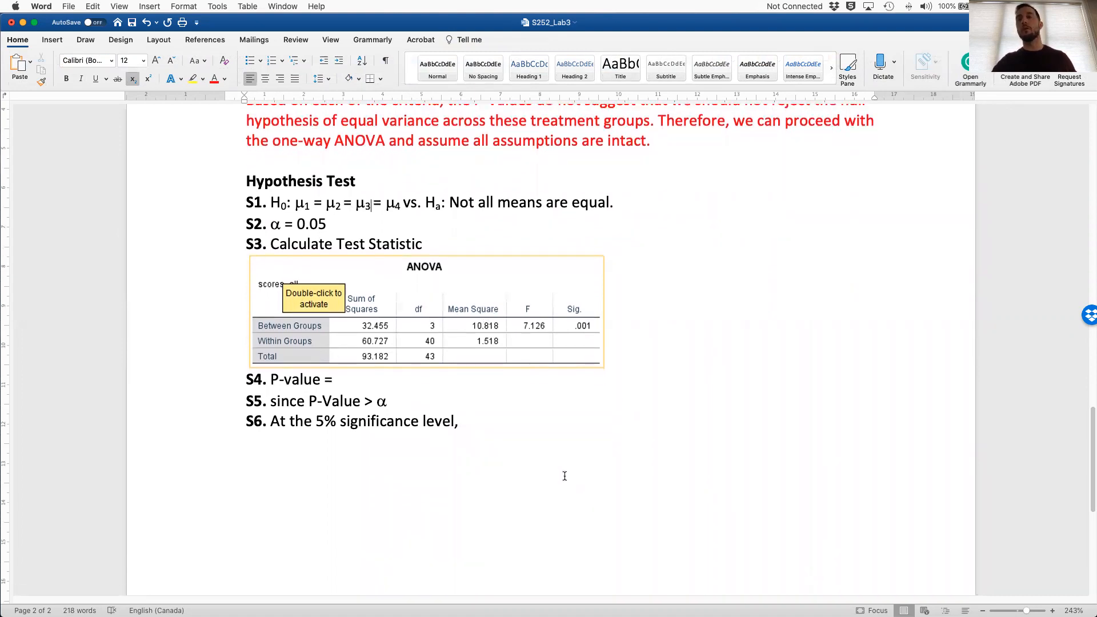
{"action": "left_click", "coordinate": [343, 380]}
{"action": "type", "text": "0.001"}
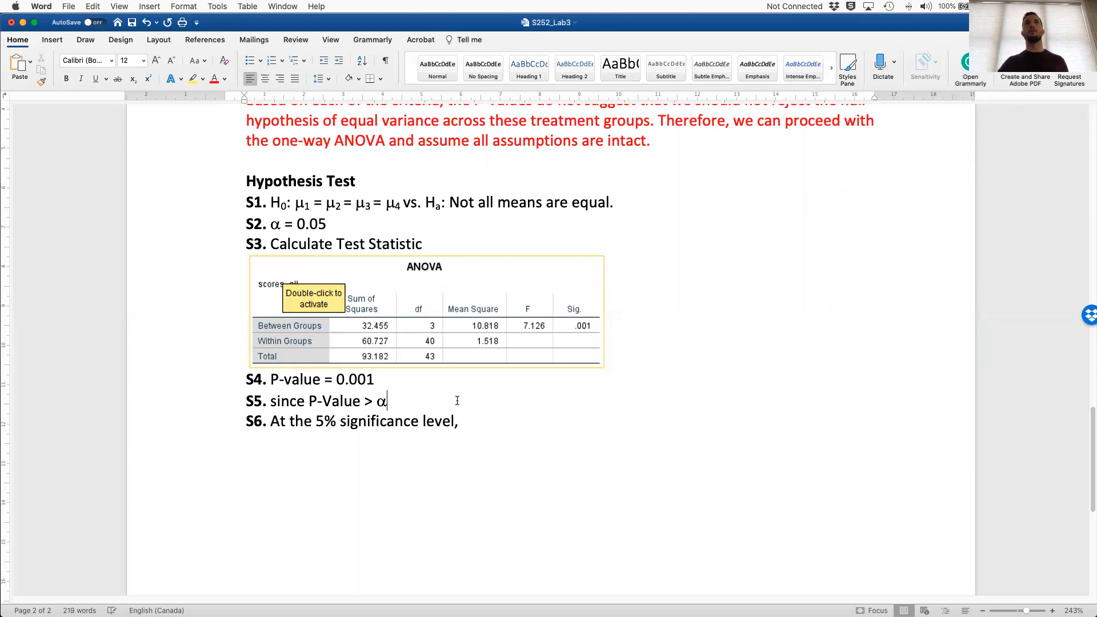
Correct S5 to "since P-Value < α" and complete it with "we can reject H0", with the 0 as a subscript.
{"action": "key", "text": "Down"}
{"action": "key", "text": "BackSpace"}
{"action": "type", "text": "<0"}
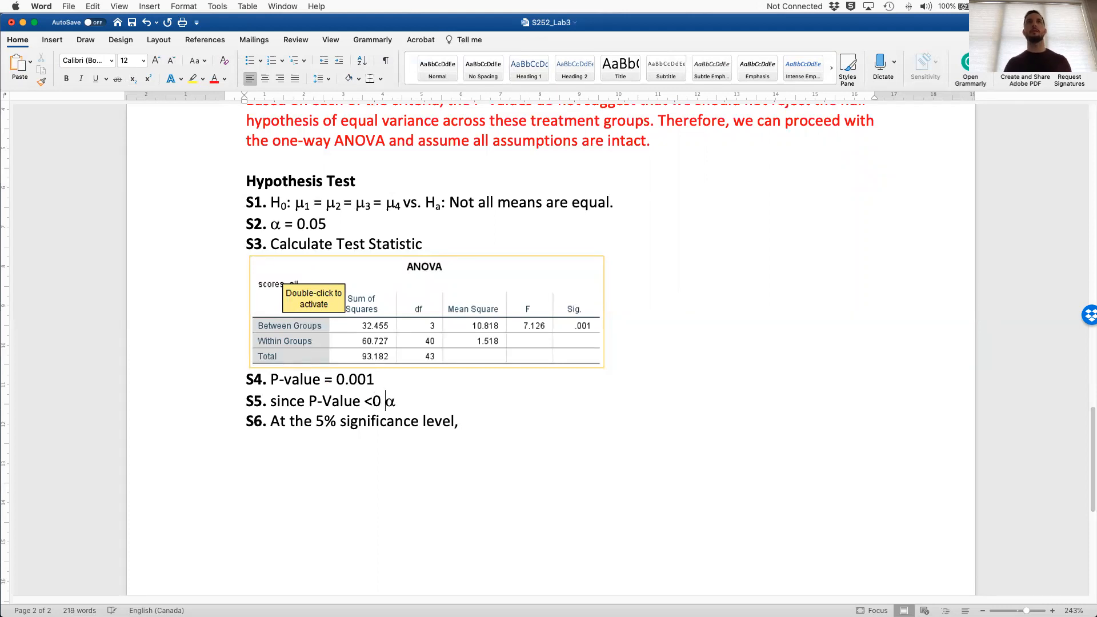
{"action": "key", "text": "Right"}
{"action": "type", "text": "we "}
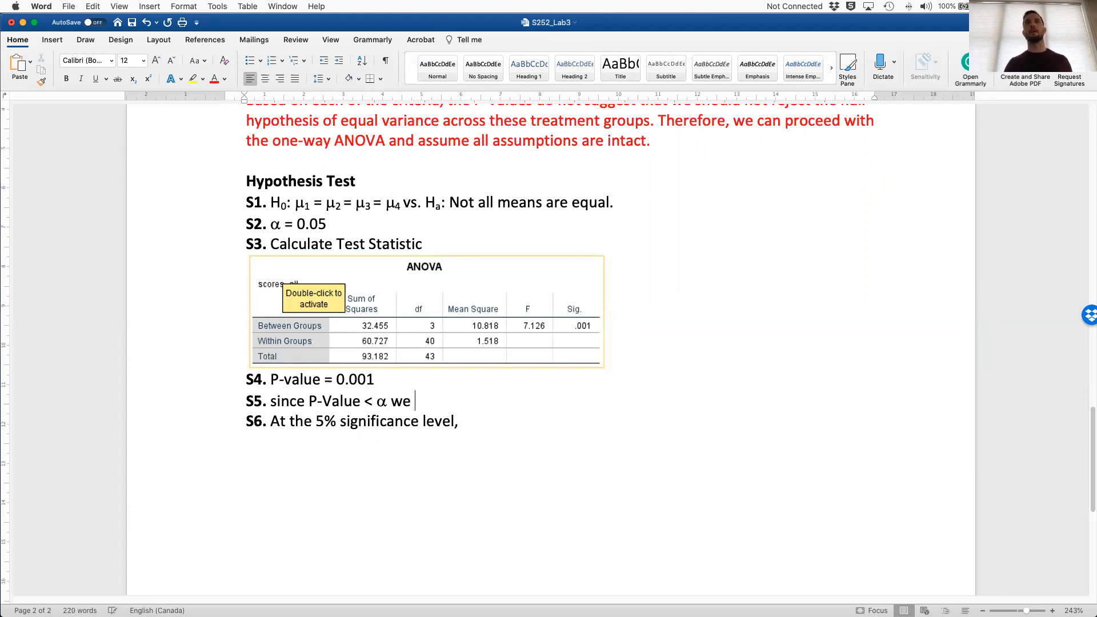
{"action": "type", "text": "can reject H"}
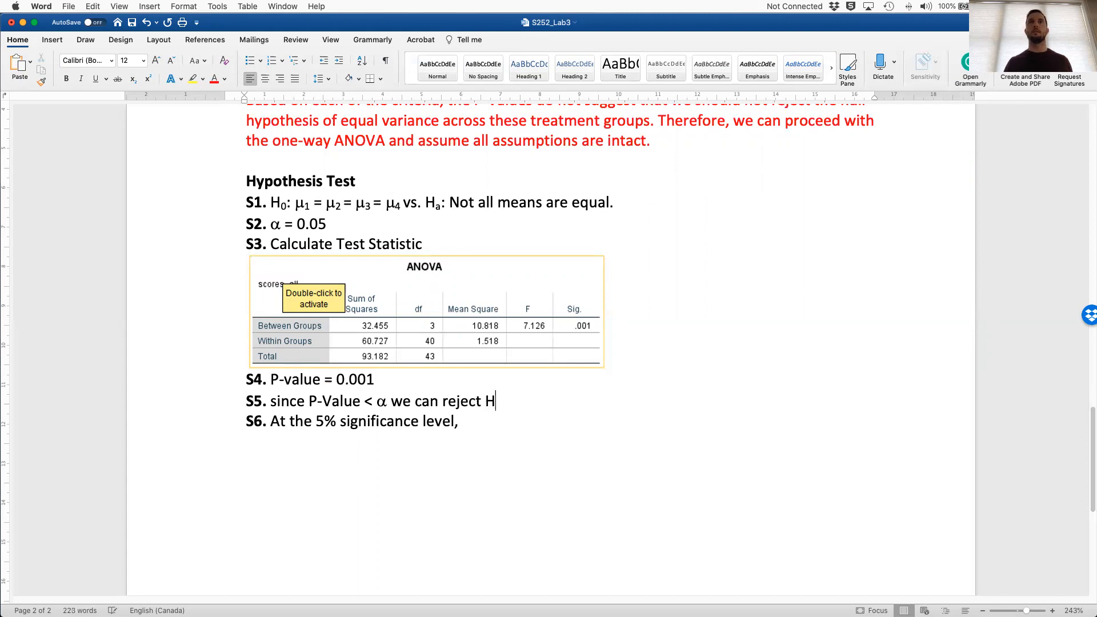
{"action": "left_click", "coordinate": [133, 78]}
{"action": "type", "text": "0"}
Continue the S6 conclusion with "the data provide sufficient evidence to suggest that there is a difference".
{"action": "left_click", "coordinate": [518, 423]}
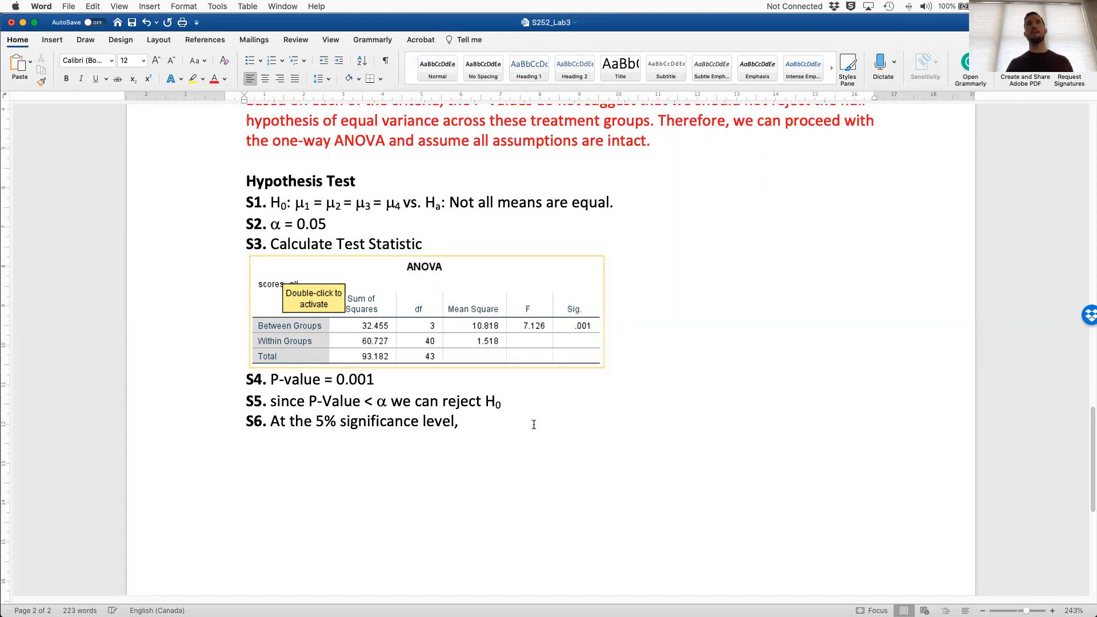
{"action": "type", "text": "the data prov"}
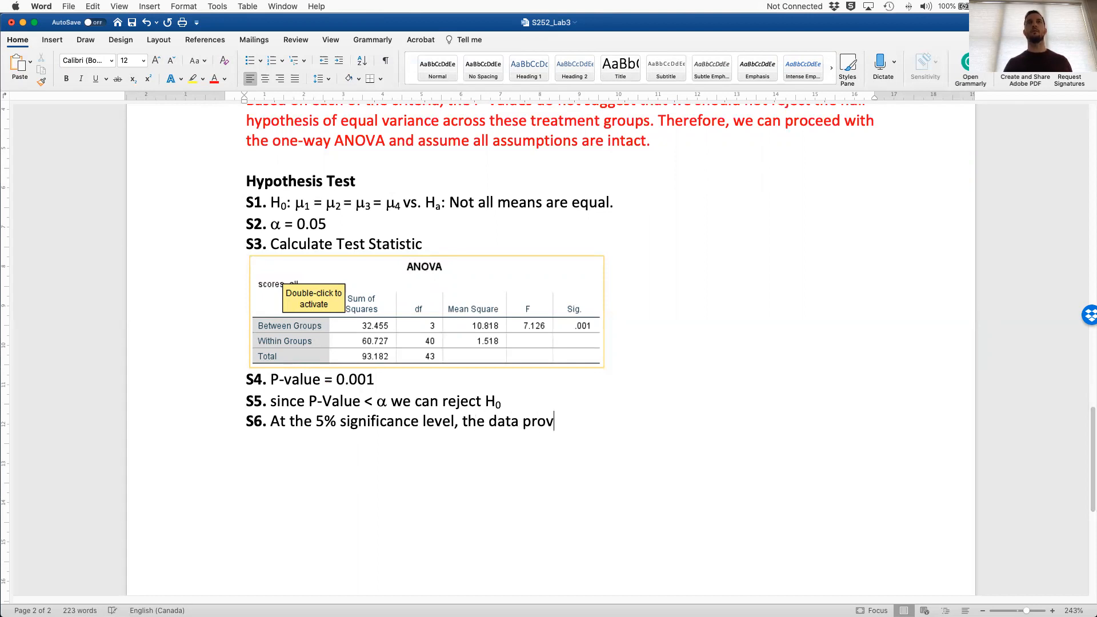
{"action": "type", "text": "ide sufficient evide"}
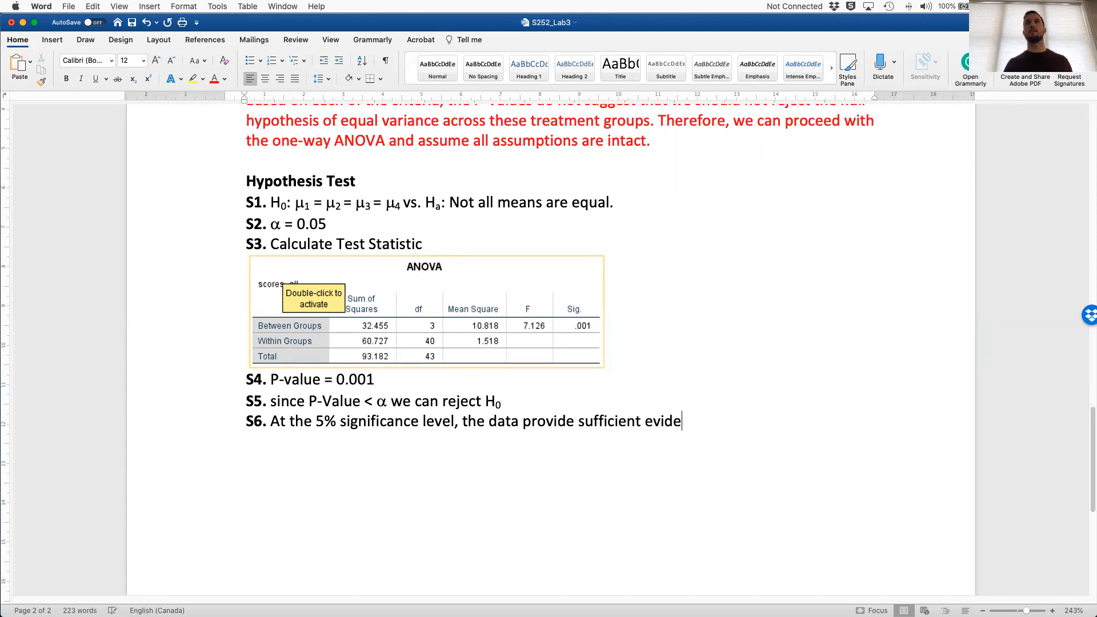
{"action": "type", "text": "nce to suggest that th"}
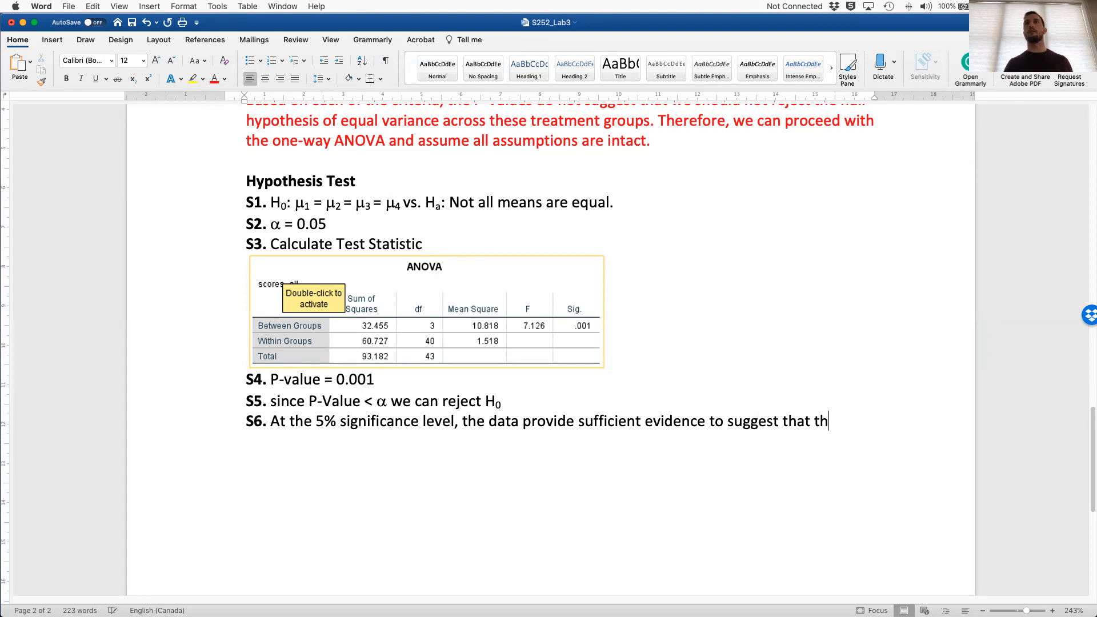
{"action": "type", "text": "ere is a difference"}
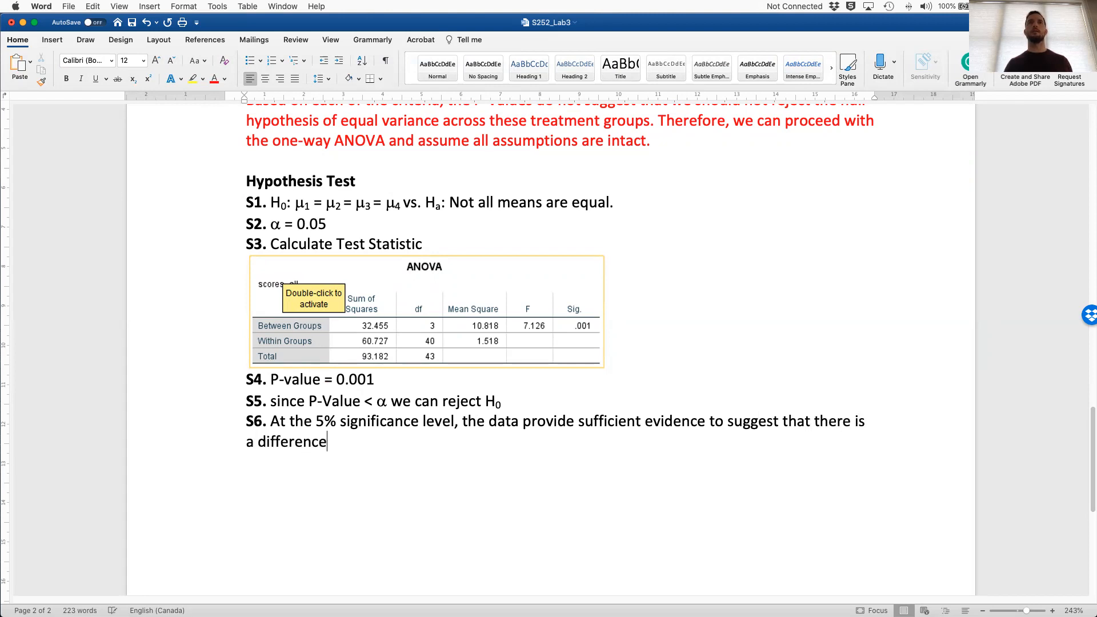
Complete the S6 conclusion with "among the mean scores on the standardized test between the four teaching strategies." and save the document.
{"action": "type", "text": " among the mea"}
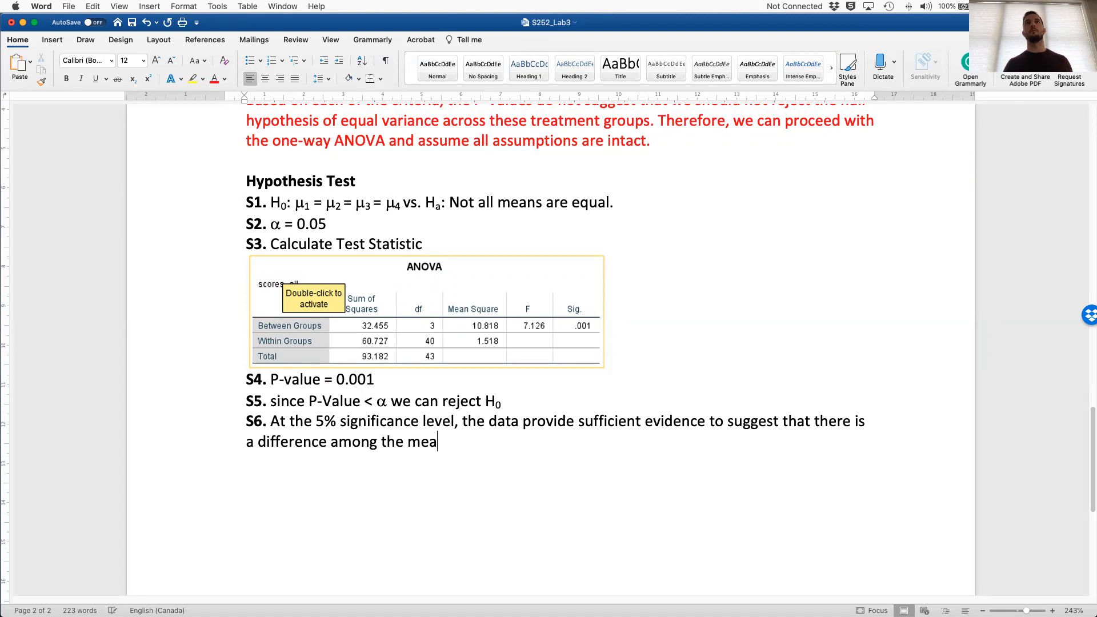
{"action": "type", "text": "n scores on the standard de"}
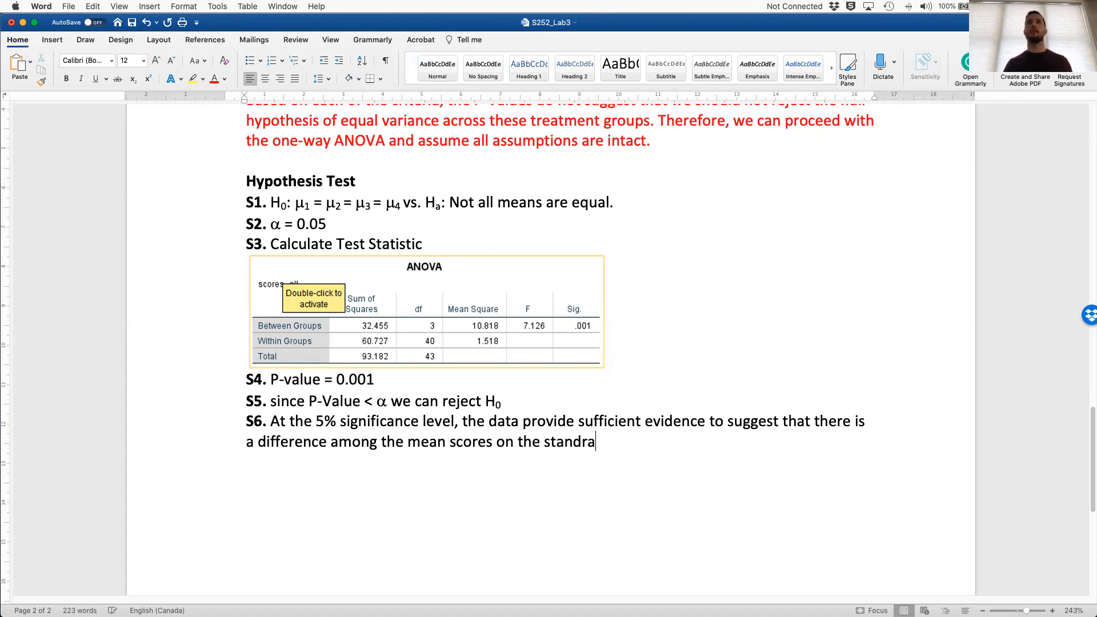
{"action": "key", "text": "BackSpace"}
{"action": "key", "text": "BackSpace"}
{"action": "key", "text": "BackSpace"}
{"action": "type", "text": "iz"}
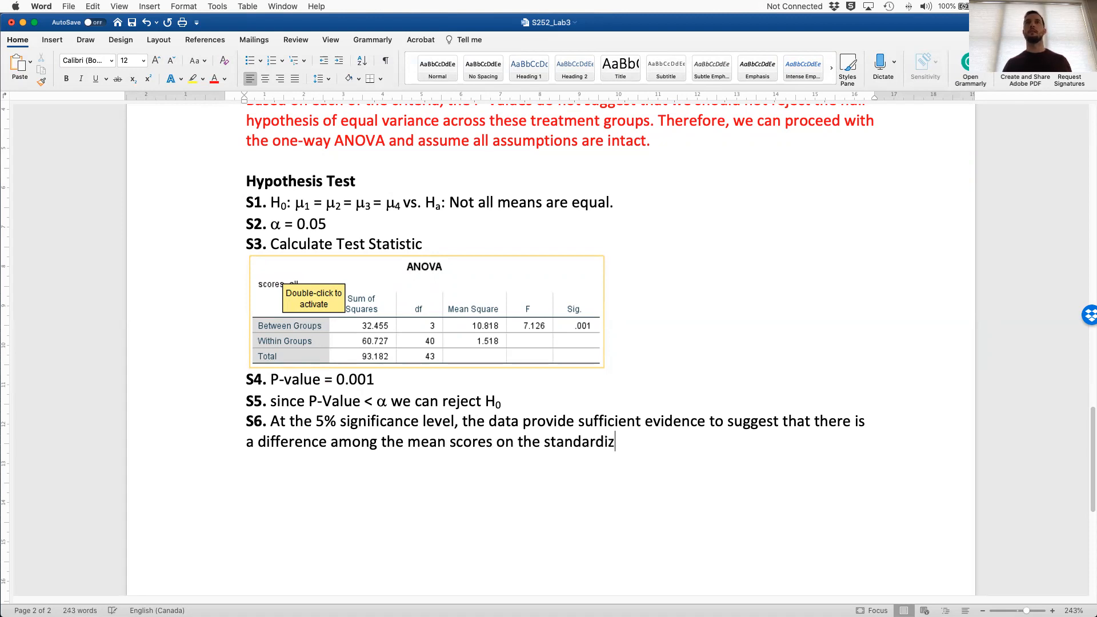
{"action": "type", "text": "ed test between the"}
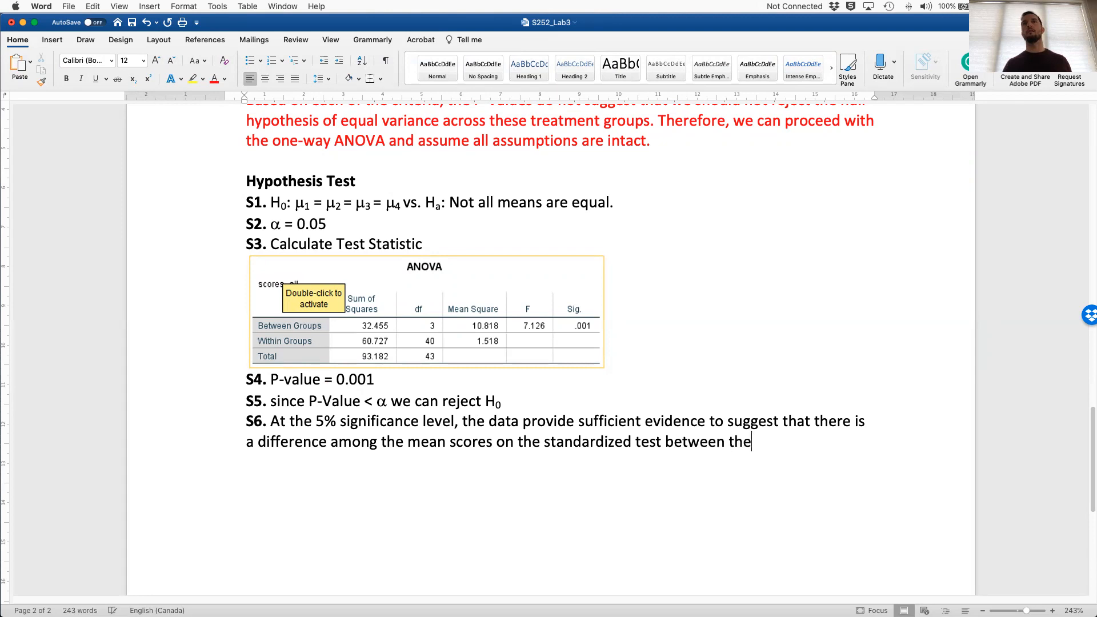
{"action": "type", "text": " four teachin"}
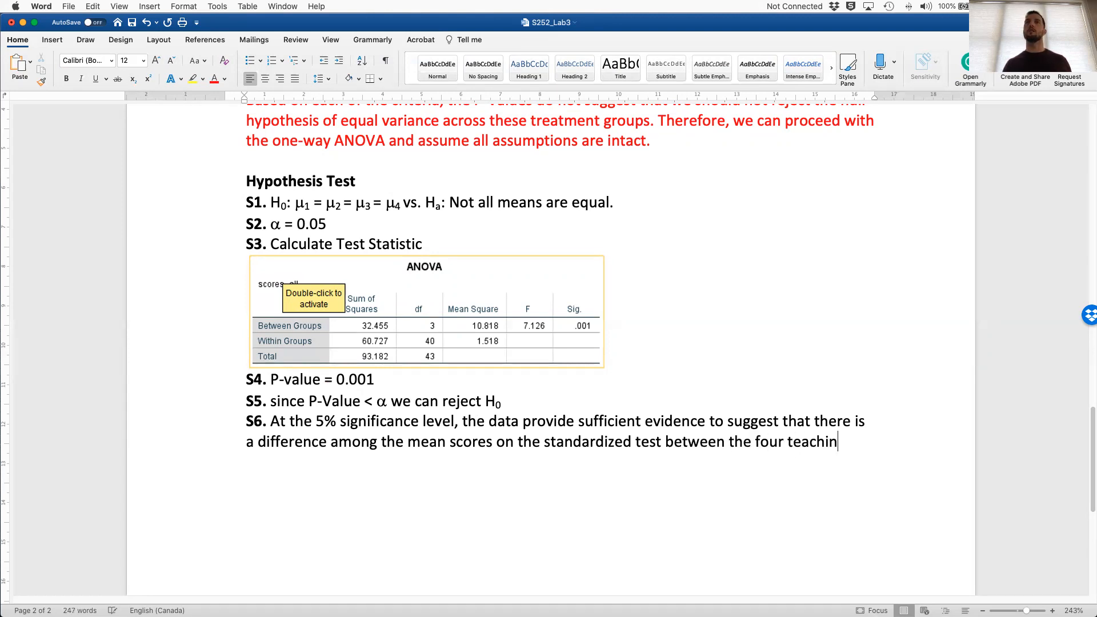
{"action": "type", "text": "g strategies."}
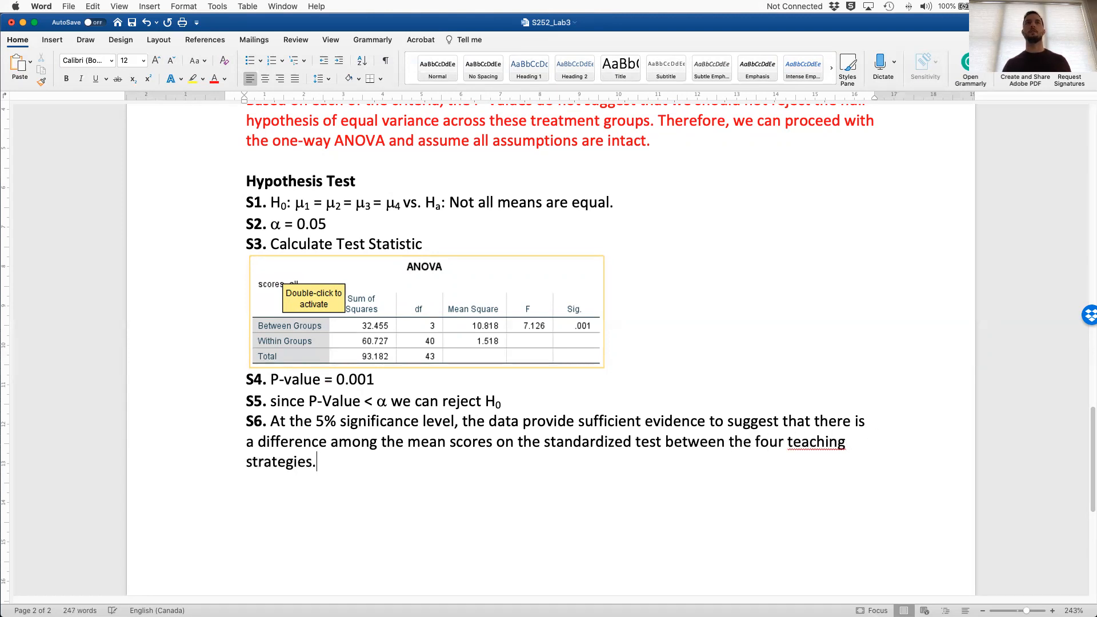
{"action": "key", "text": "super+s"}
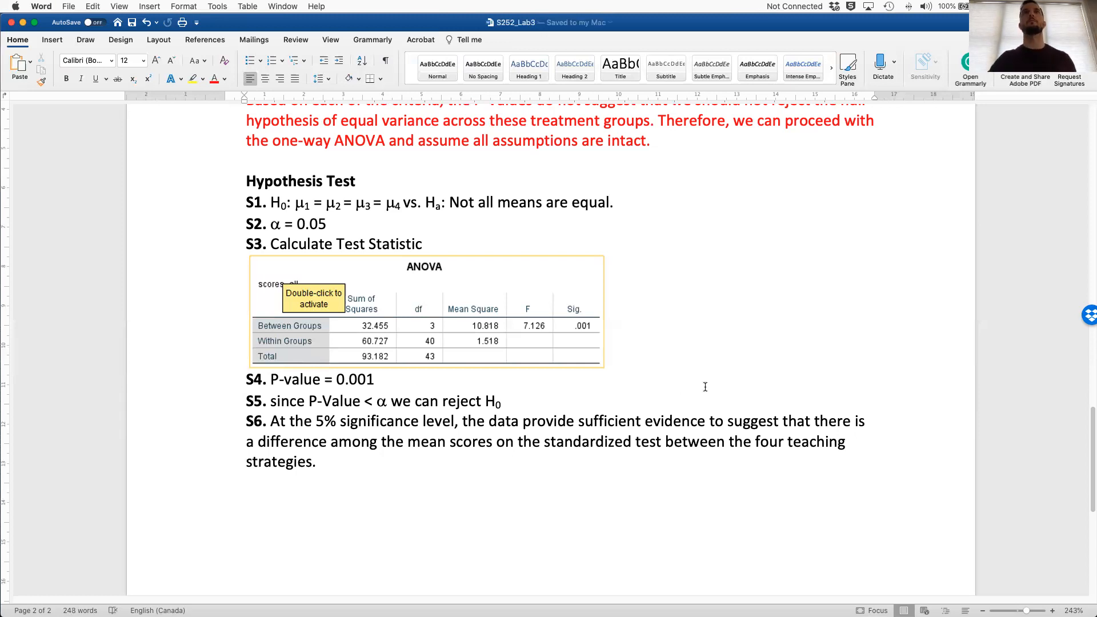
Review the homogeneity of variances table, its red interpretation and the six-step hypothesis test write-up.
{"action": "scroll", "coordinate": [705, 387], "scroll_direction": "up", "scroll_amount": 2}
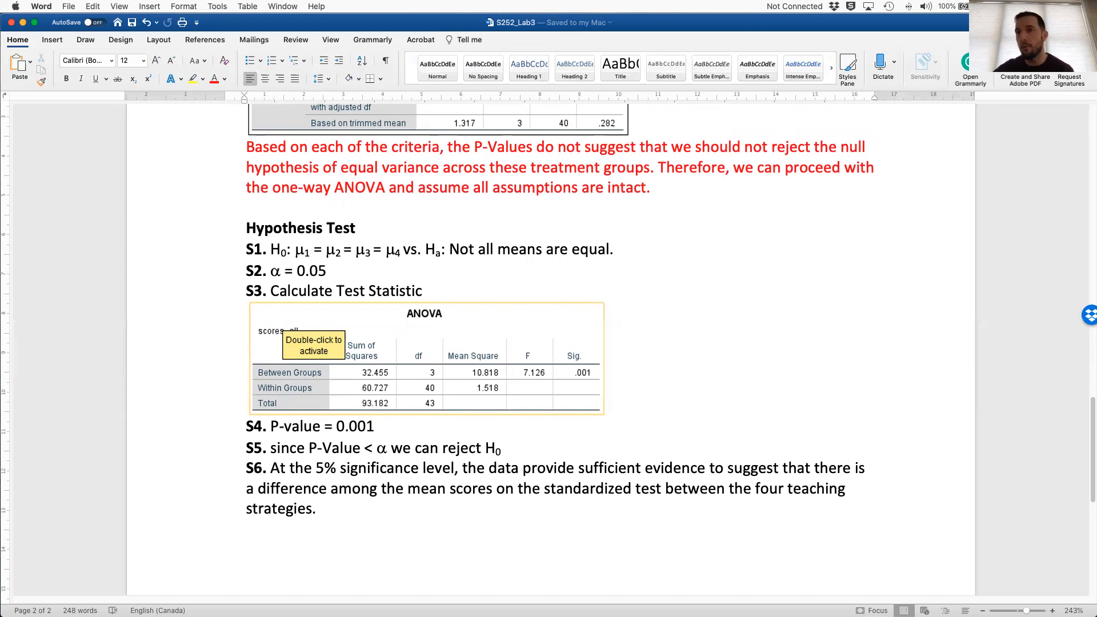
{"action": "scroll", "coordinate": [797, 351], "scroll_direction": "up", "scroll_amount": 2}
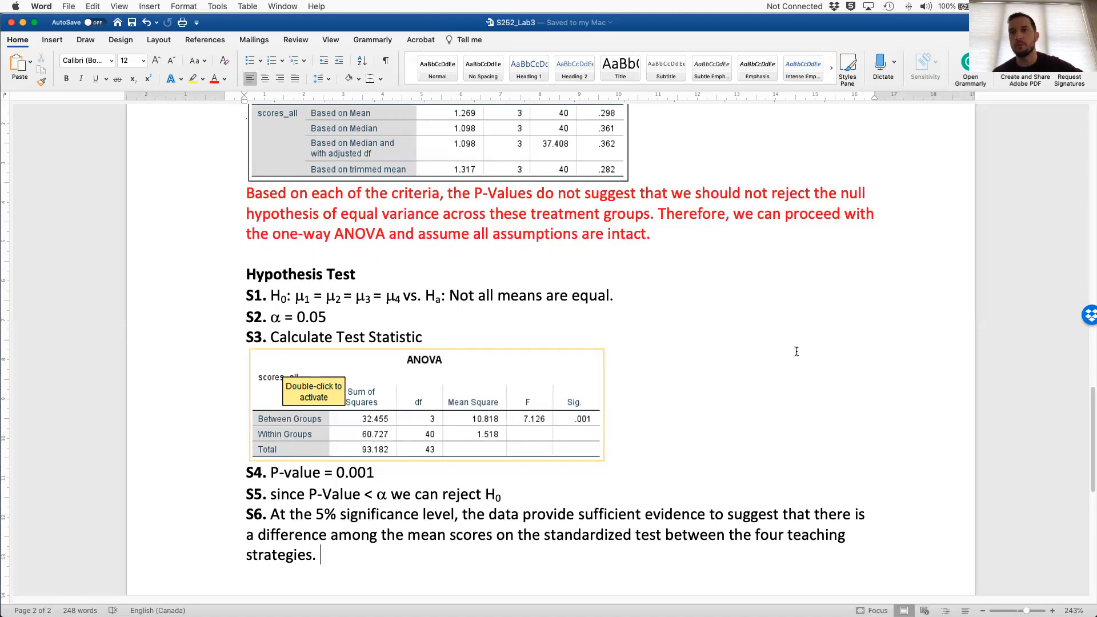
{"action": "scroll", "coordinate": [796, 352], "scroll_direction": "up", "scroll_amount": 4}
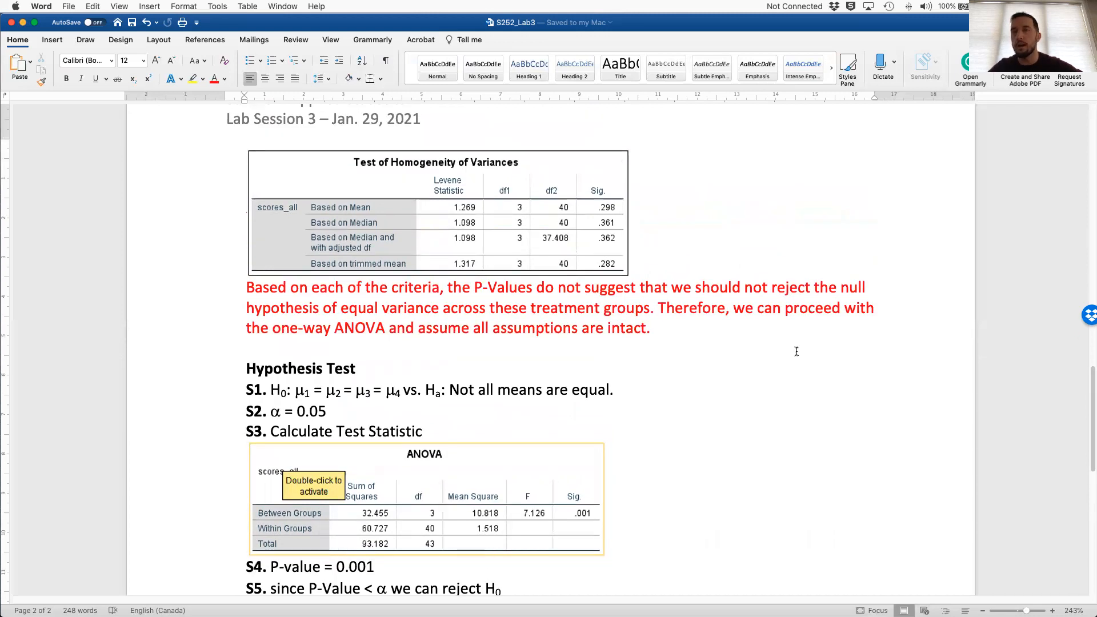
{"action": "scroll", "coordinate": [730, 360], "scroll_direction": "up", "scroll_amount": 1}
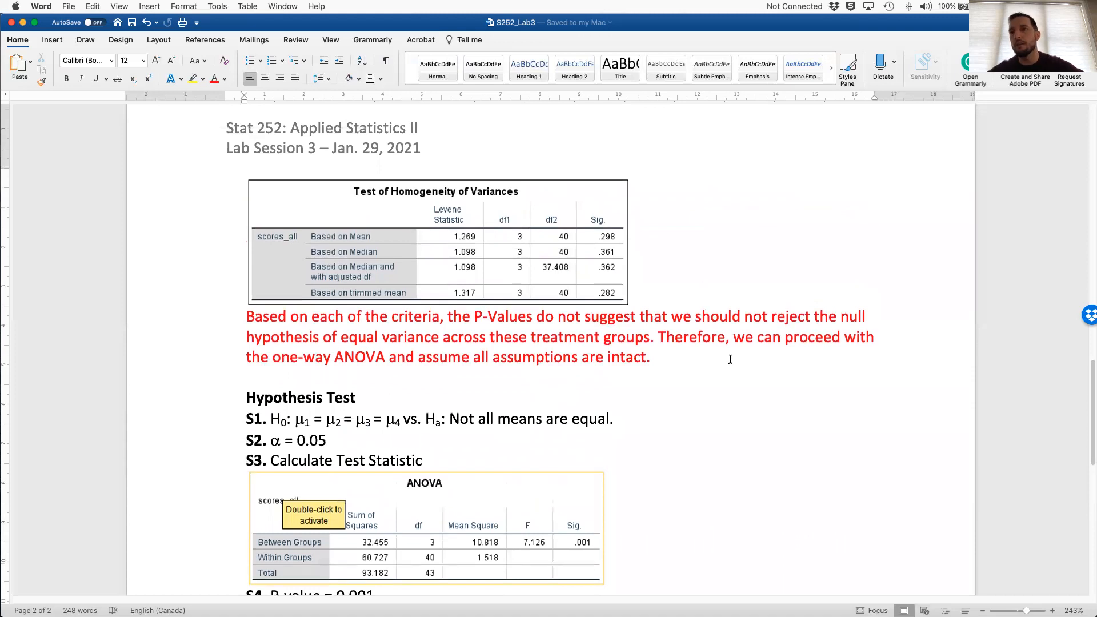
{"action": "scroll", "coordinate": [744, 381], "scroll_direction": "down", "scroll_amount": 1}
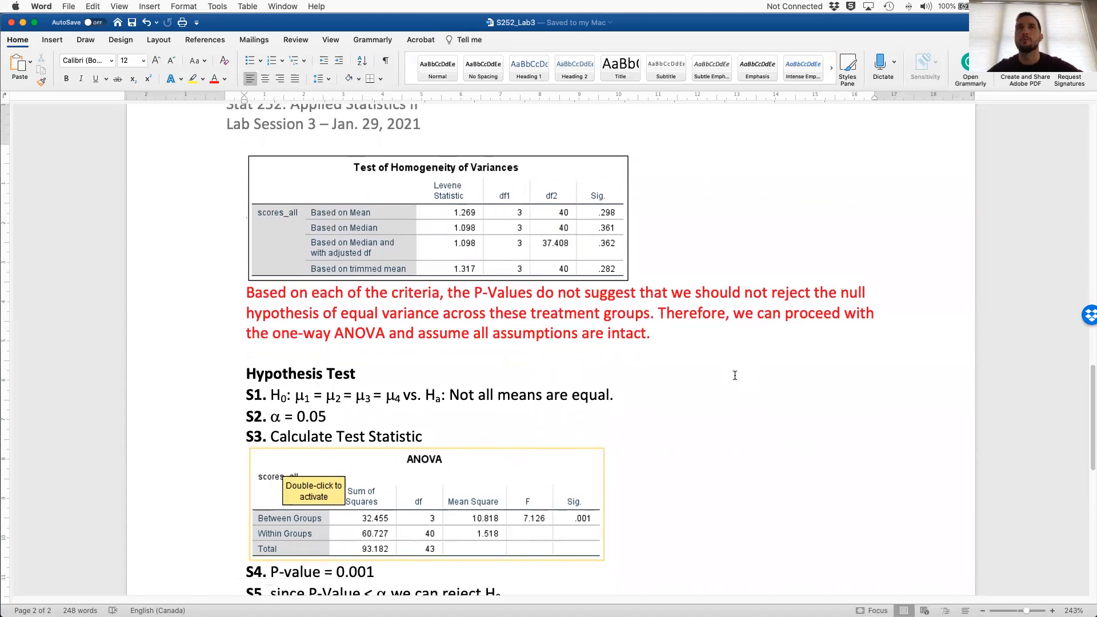
{"action": "scroll", "coordinate": [724, 368], "scroll_direction": "down", "scroll_amount": 3}
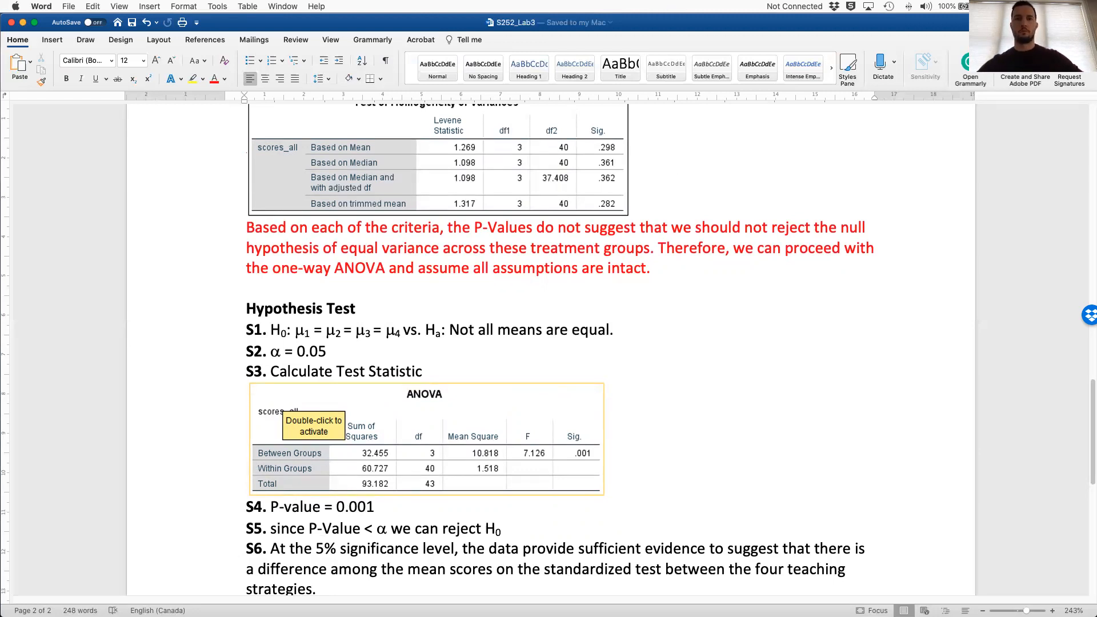
{"action": "left_click", "coordinate": [570, 4]}
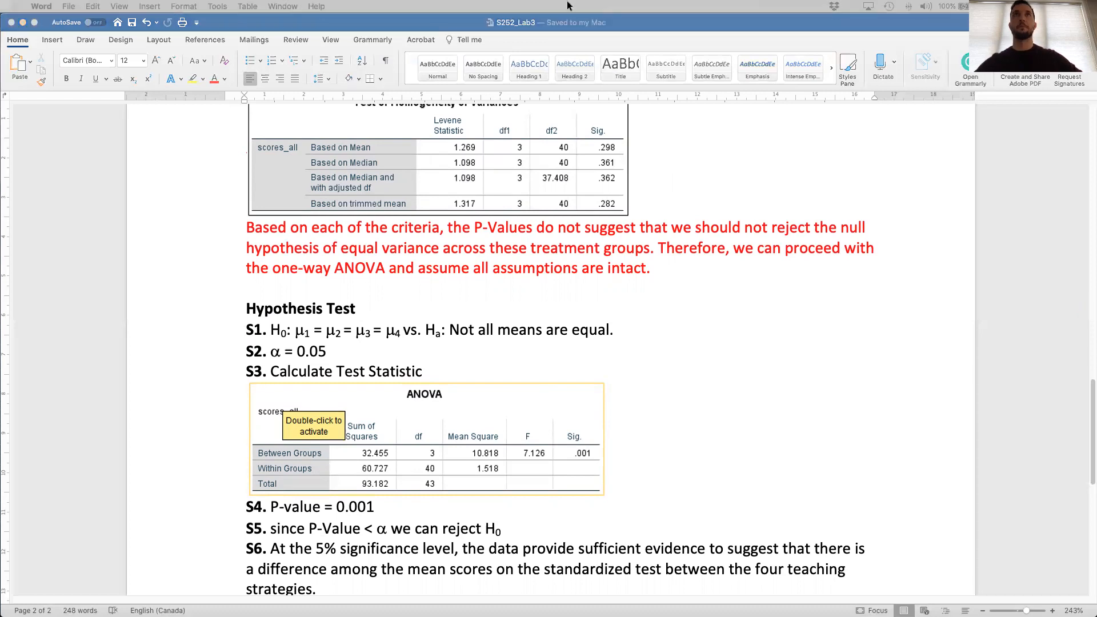
{"action": "left_click", "coordinate": [599, 5]}
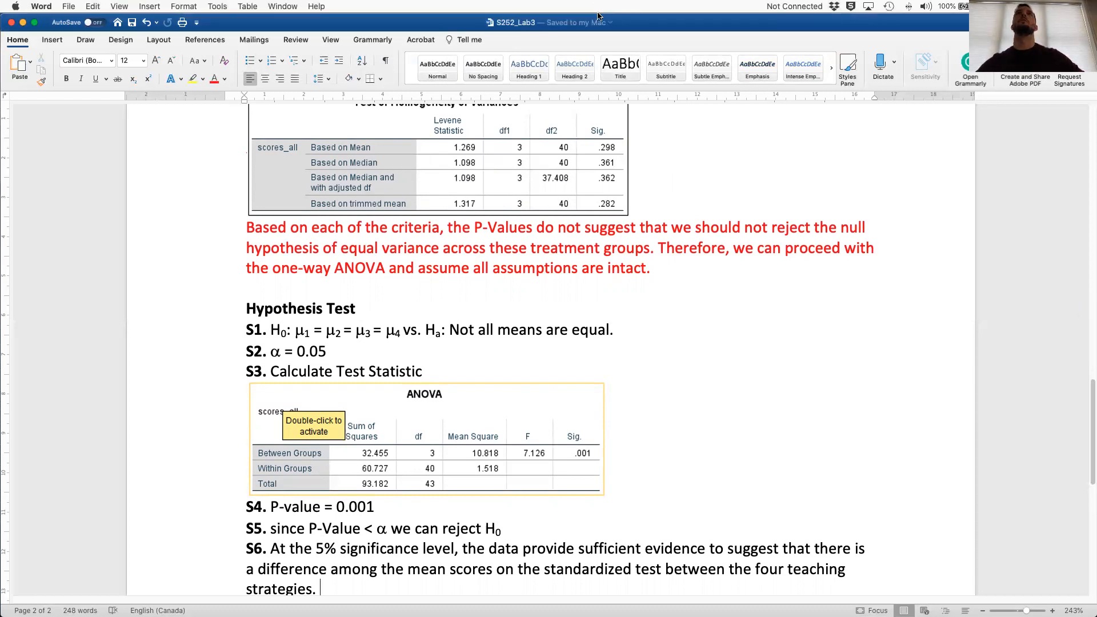